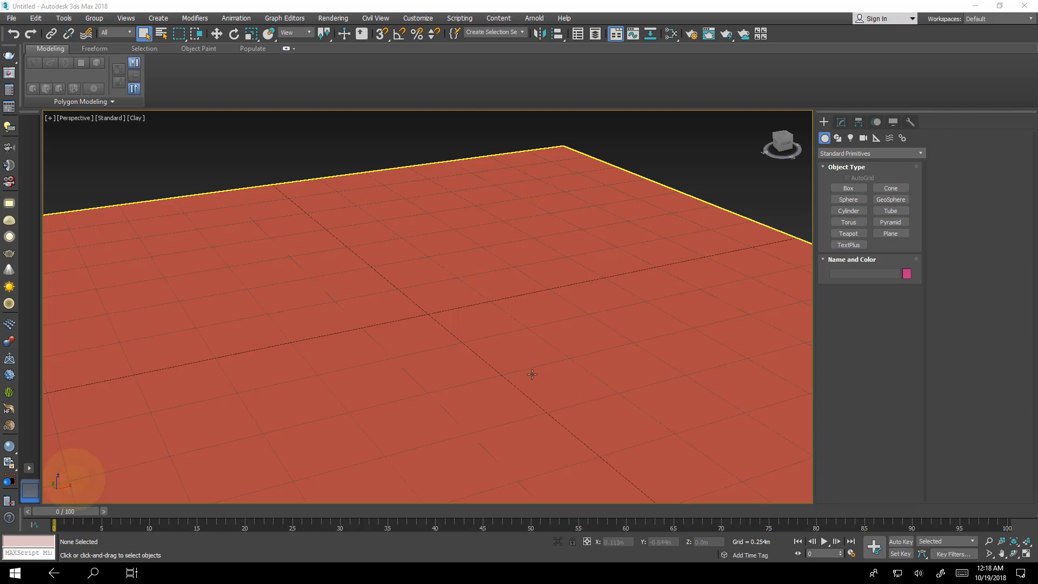
- Start viewing an image file and browse to the Desktop folder
click(11, 19)
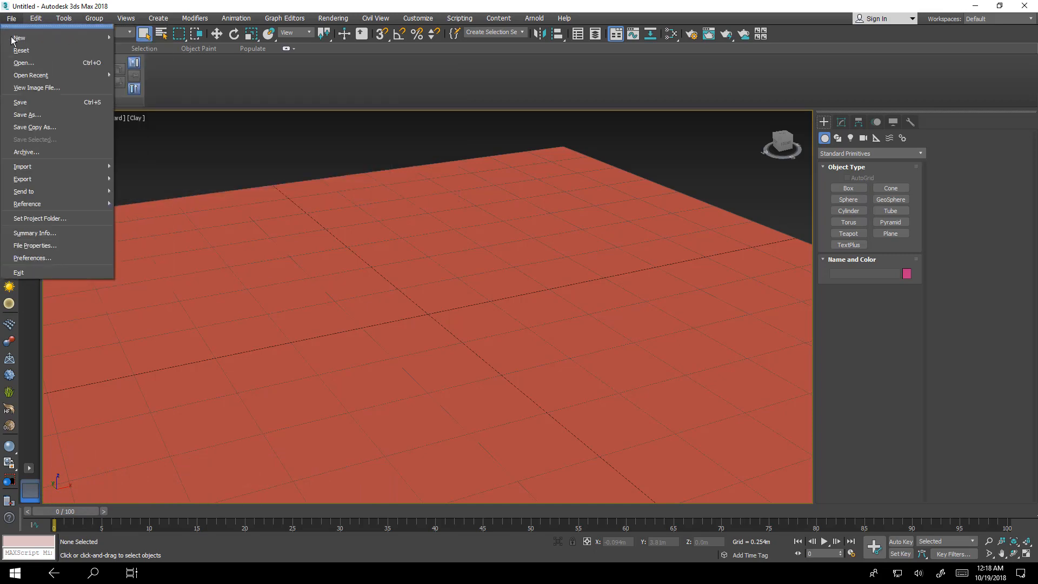
mouse_move(75, 201)
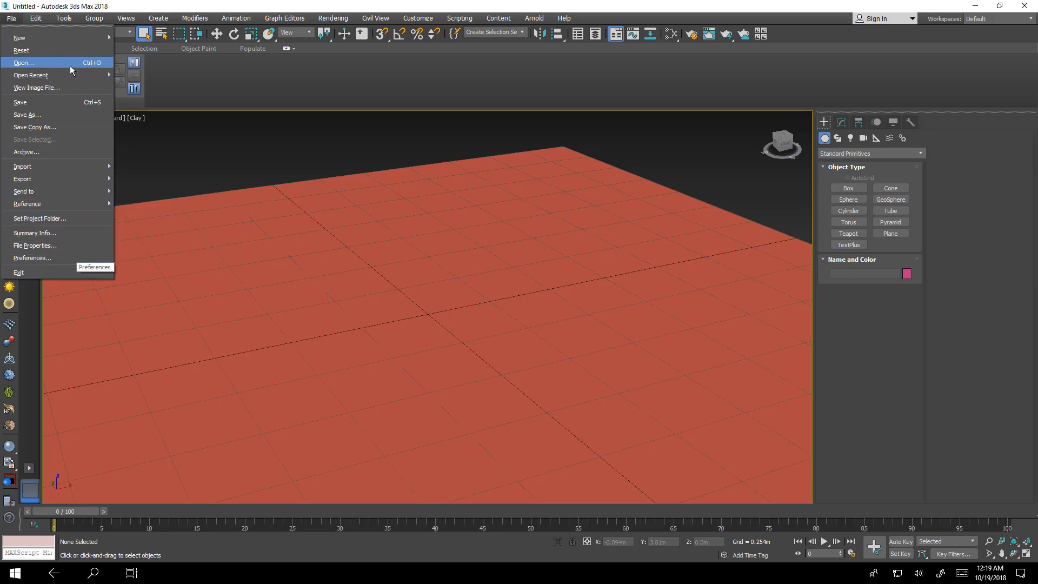
click(73, 88)
click(36, 115)
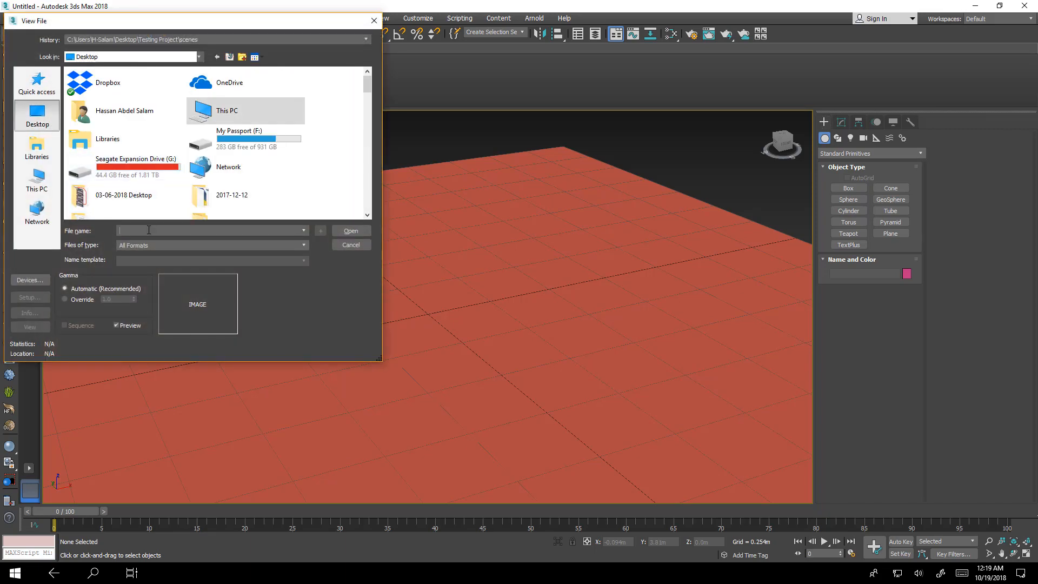
- Look through the Desktop files starting with "c" for the sofa reference image
text(ca)
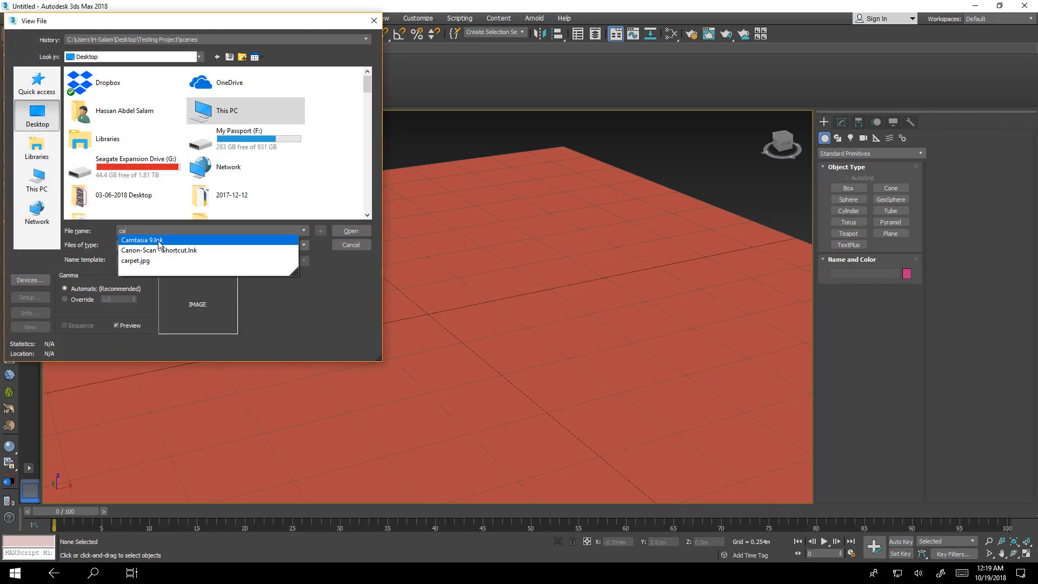
text(pi)
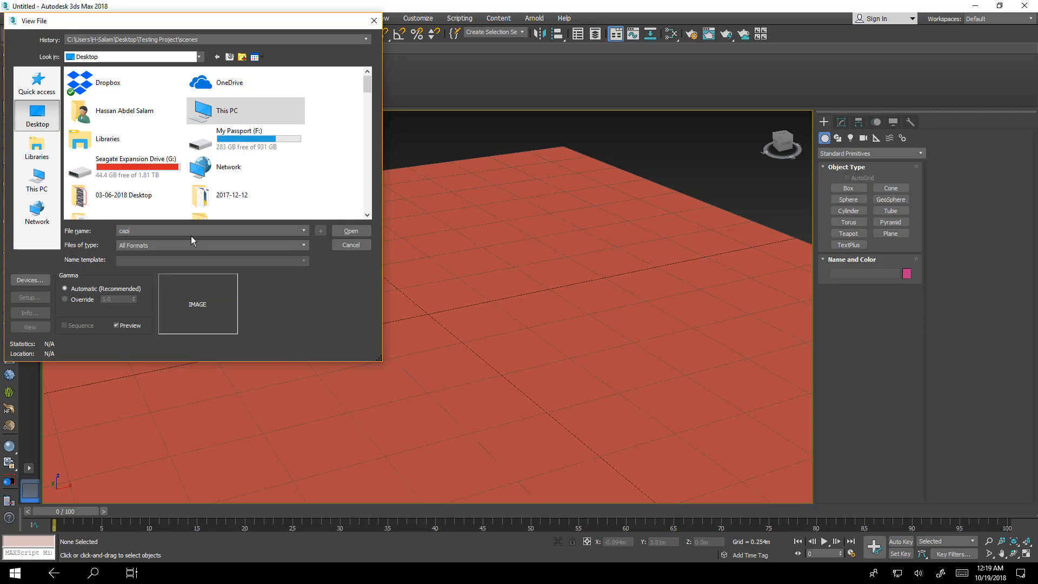
scroll(244, 169, down, 5)
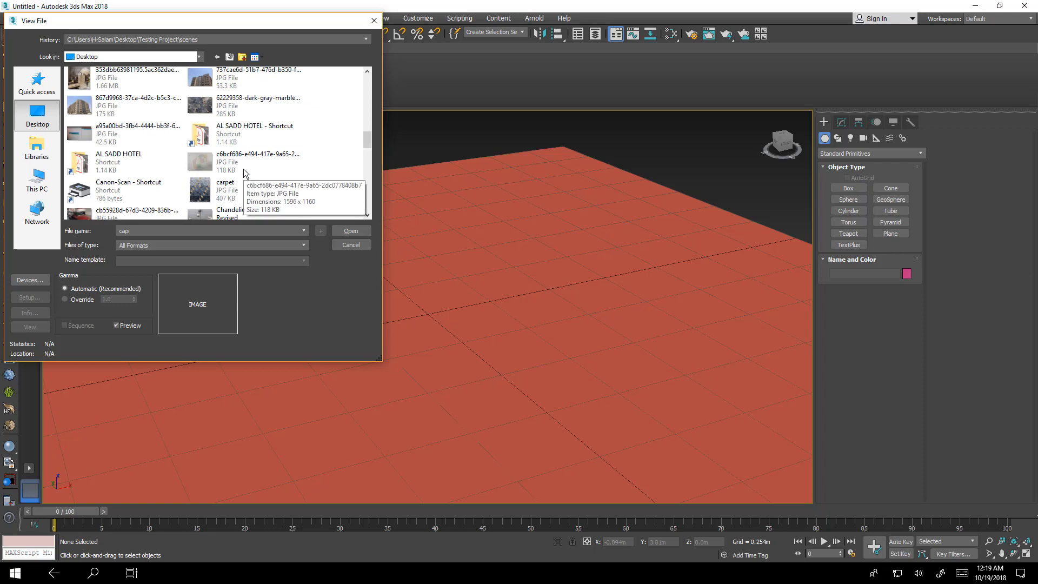
click(219, 184)
key(c)
key(a)
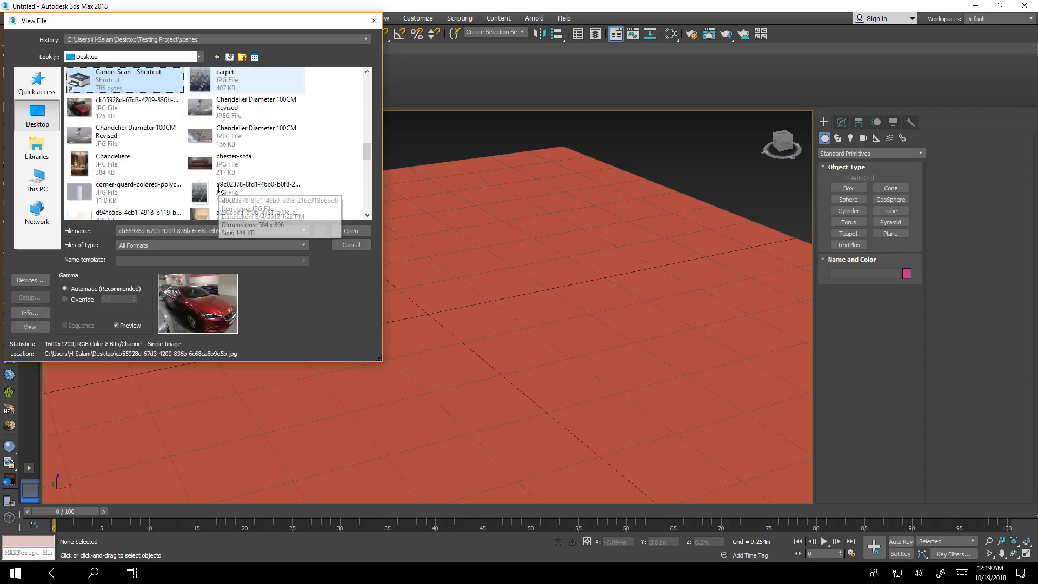
key(c)
key(c)
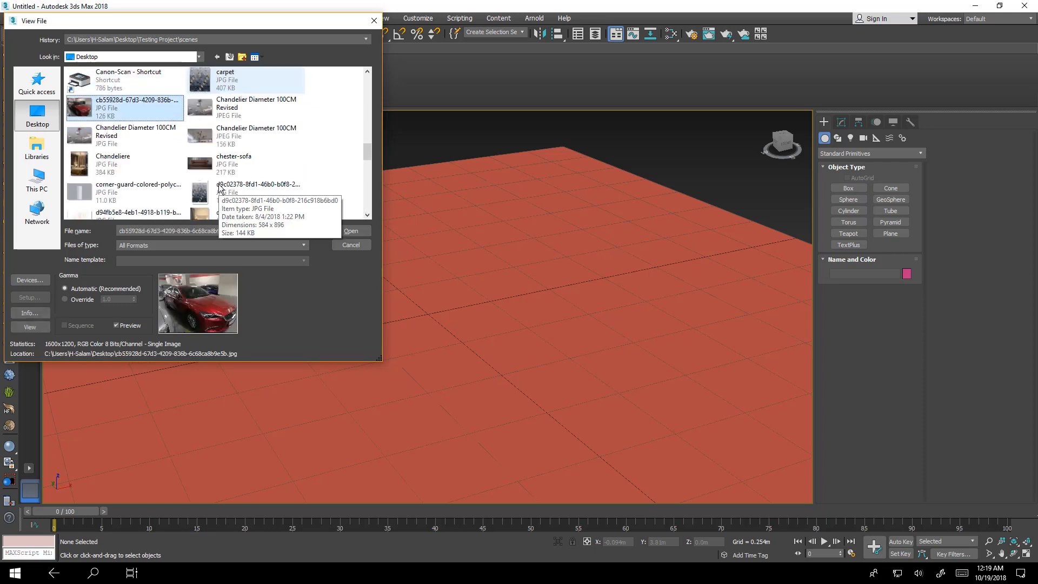
key(c)
key(c)
key(c)
key(c)
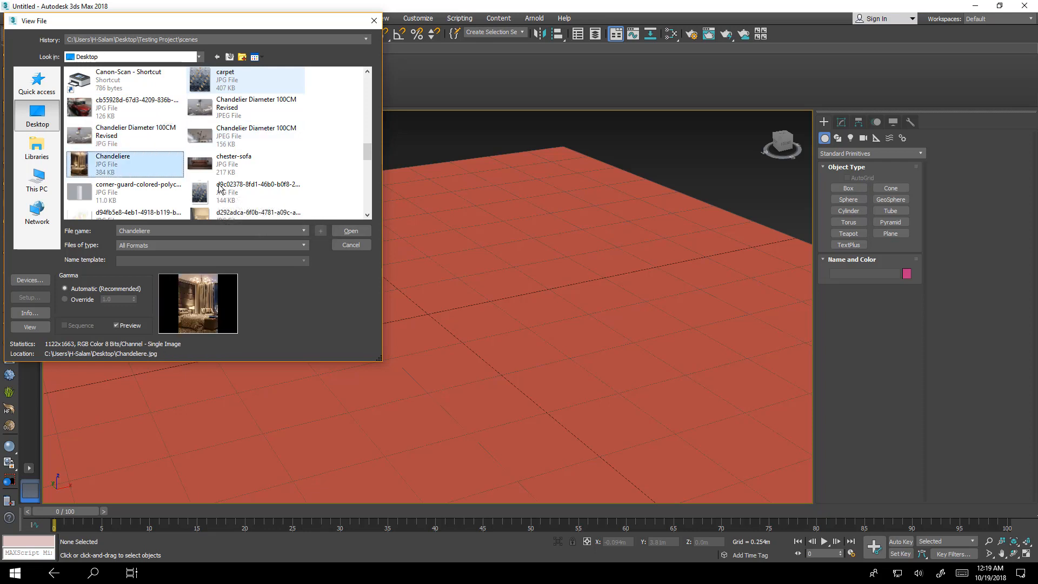
key(c)
key(c)
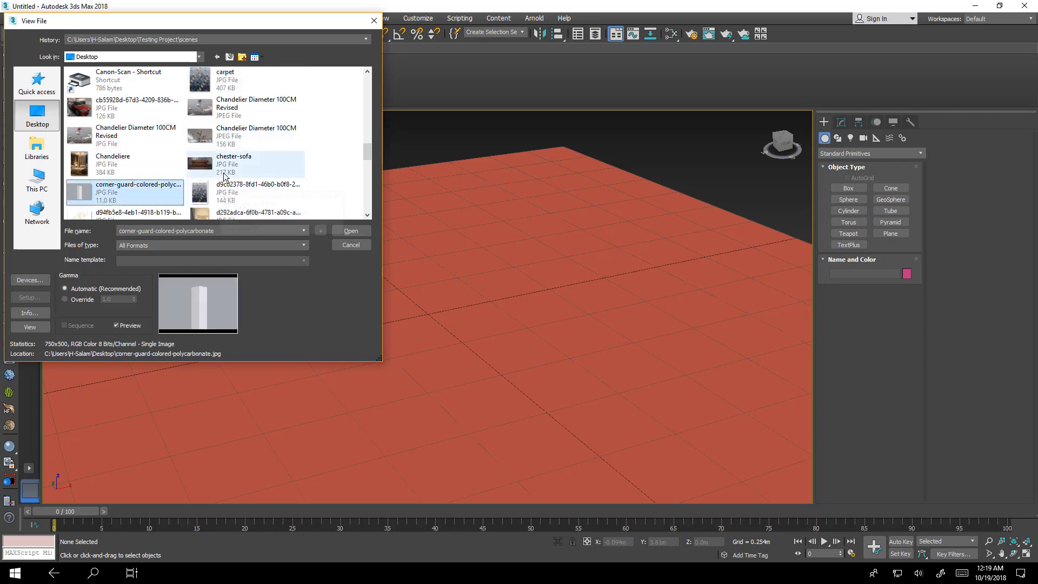
- Open chester-sofa.jpg as the reference image, shift its window aside and minimise it
click(211, 165)
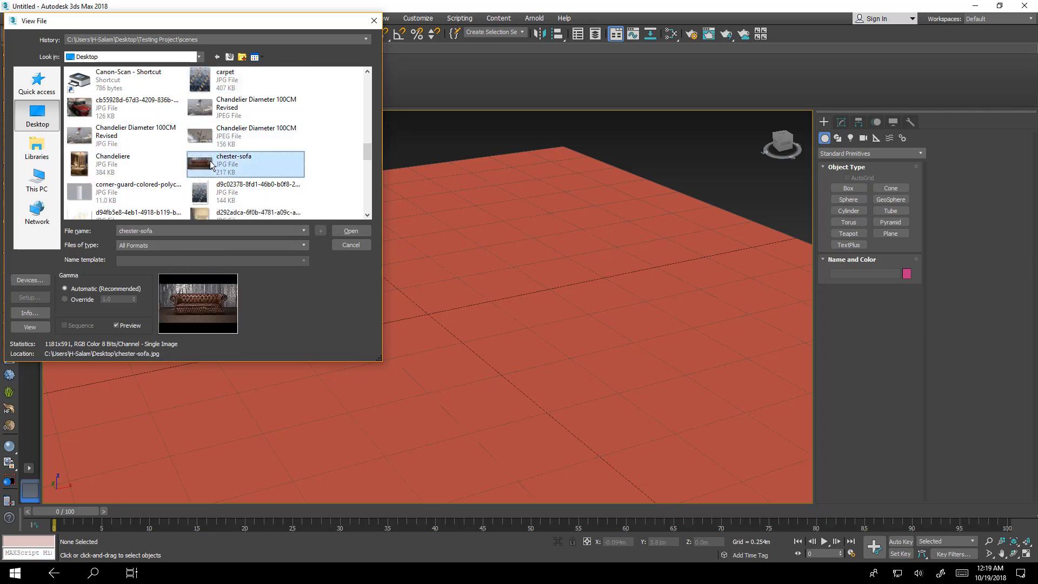
click(345, 230)
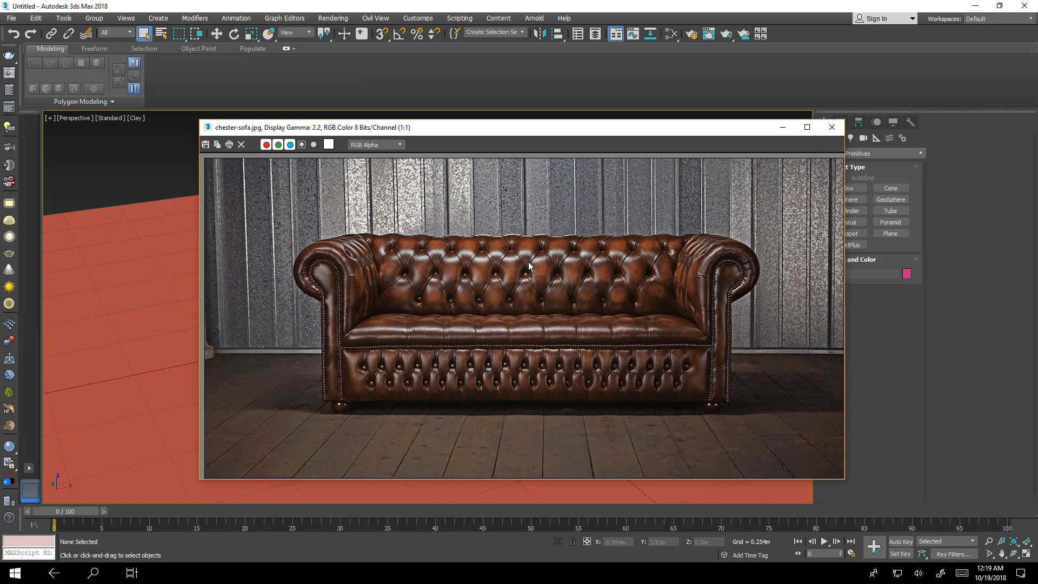
drag(676, 131, 570, 138)
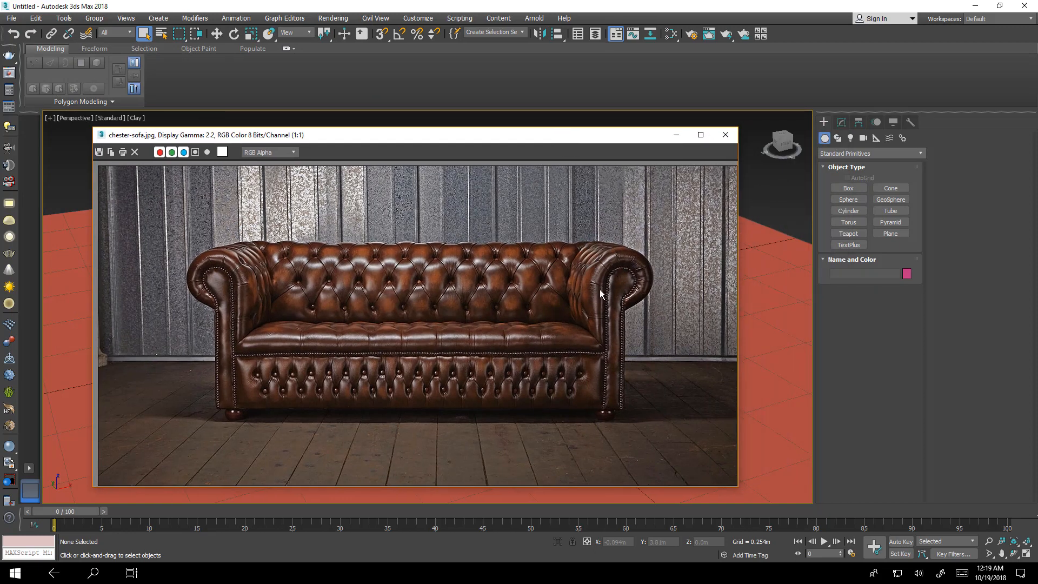
click(676, 136)
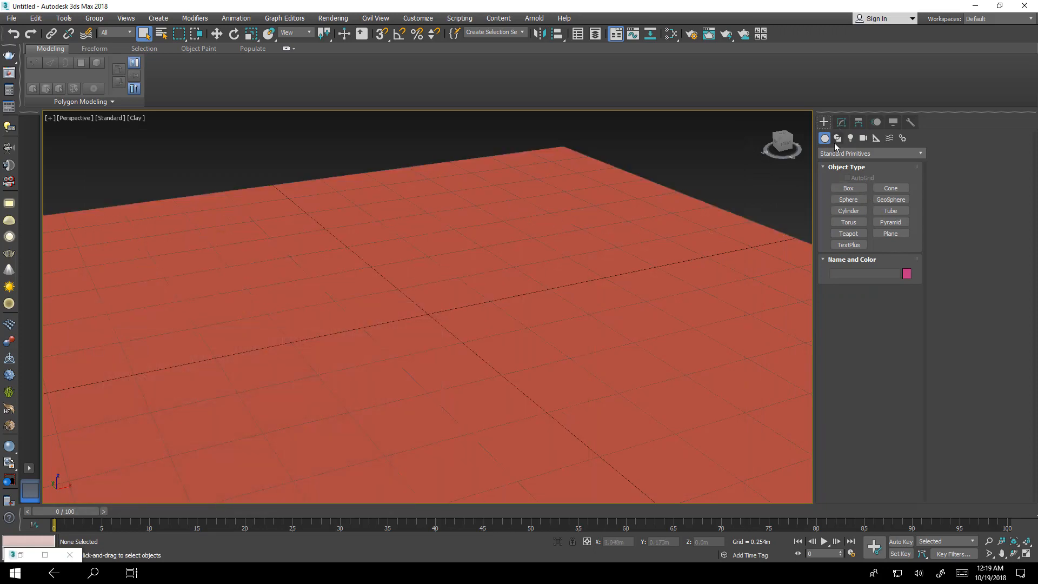
- Draw a narrow upright rectangle about 0.85 m long and 0.14 m wide on the ground line in the Front view
click(838, 138)
click(887, 198)
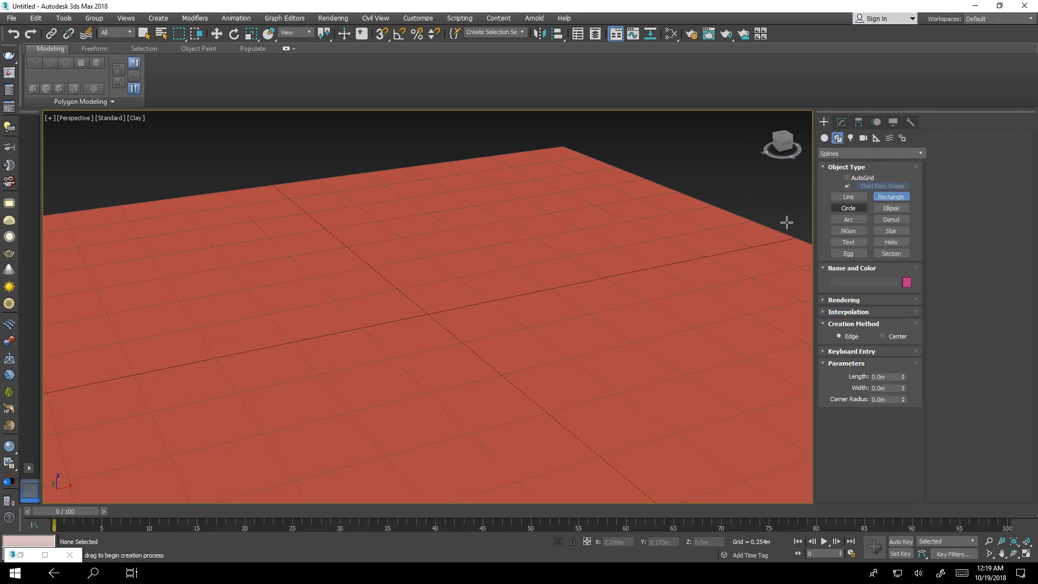
key(alt+w)
key(alt+w)
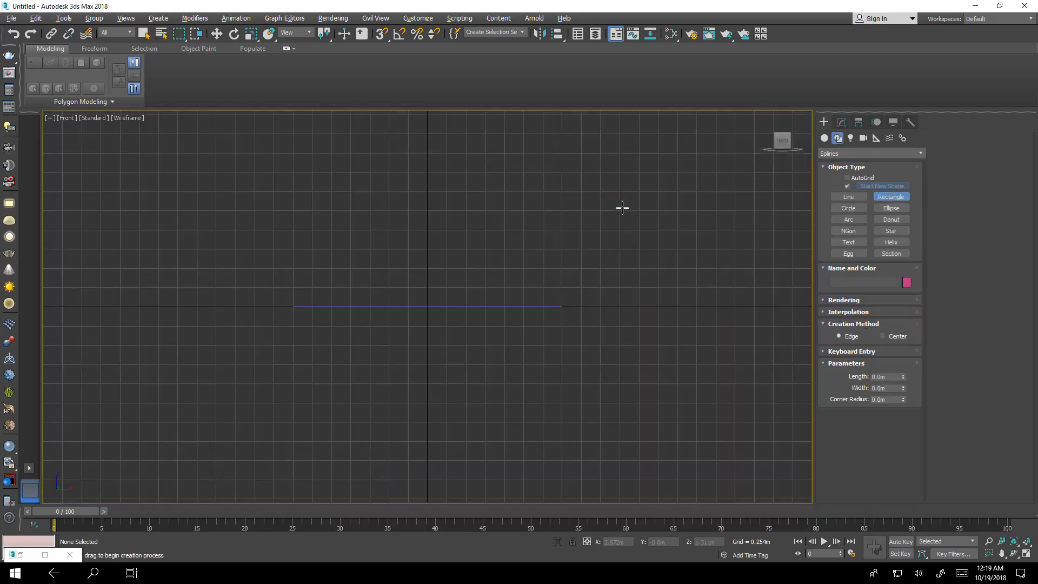
middle_drag(623, 207, 658, 304)
scroll(628, 332, up, 8)
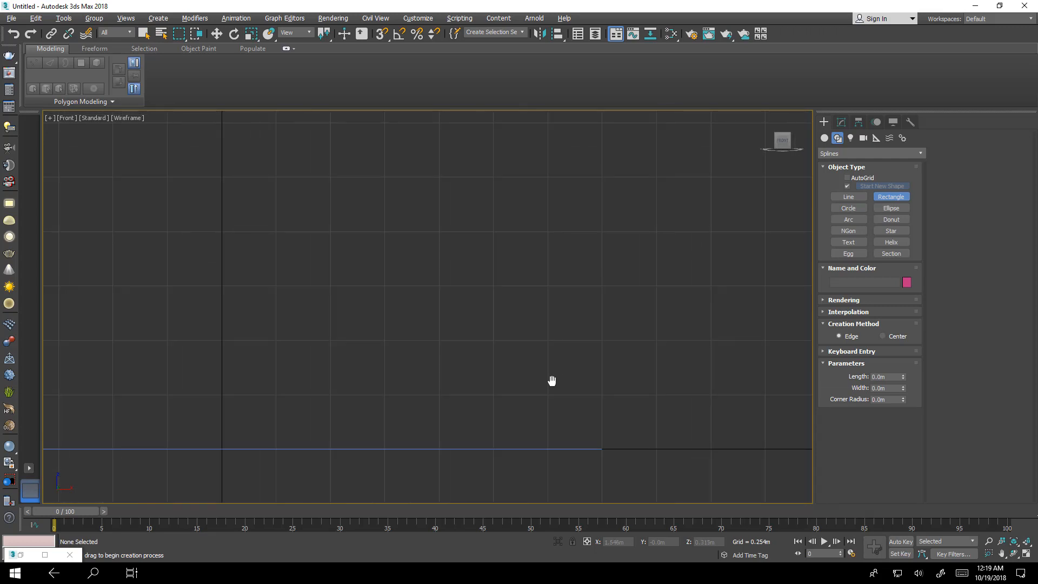
drag(545, 431, 570, 244)
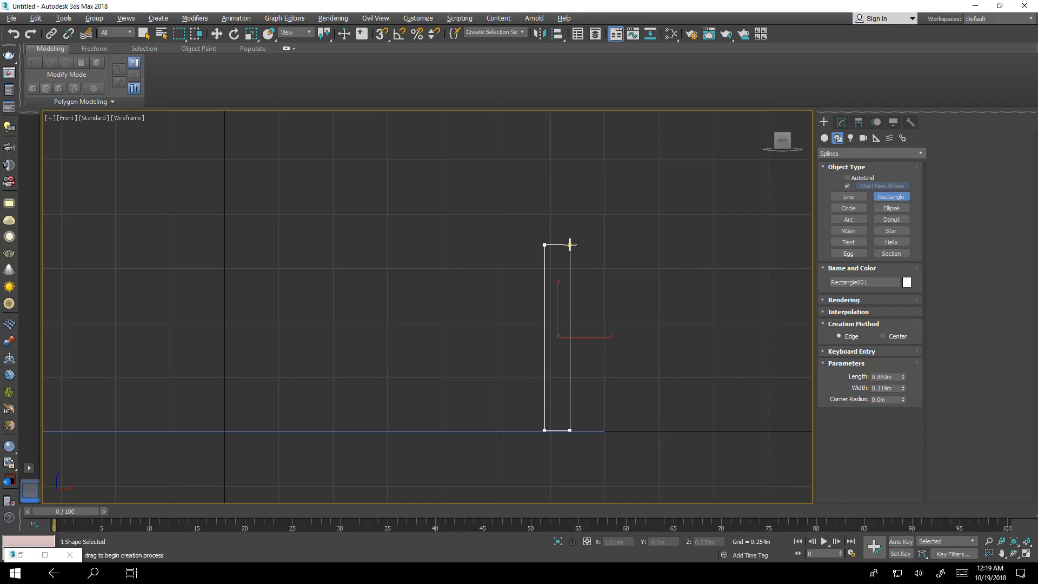
drag(571, 245, 573, 248)
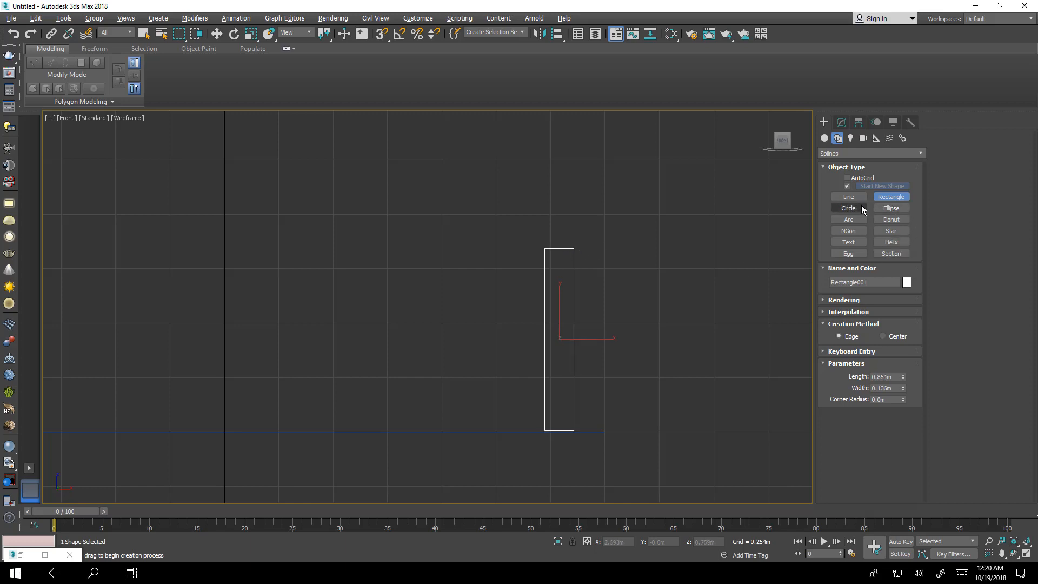
- With snapping on, draw a circle of about 0.136 m radius from the rectangle's upper right corner to its upper left corner
click(848, 209)
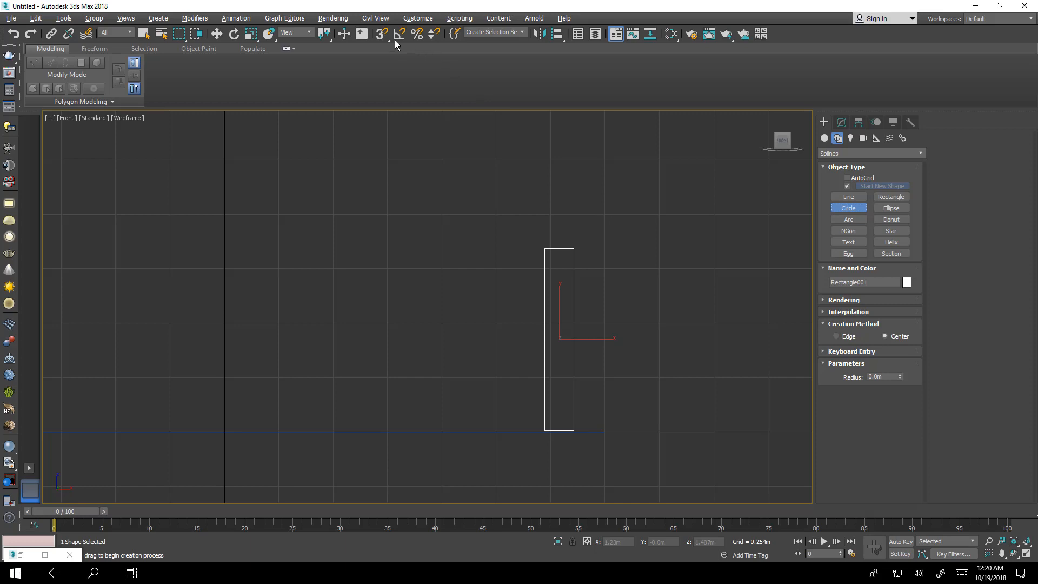
drag(384, 37, 387, 70)
middle_drag(596, 292, 593, 309)
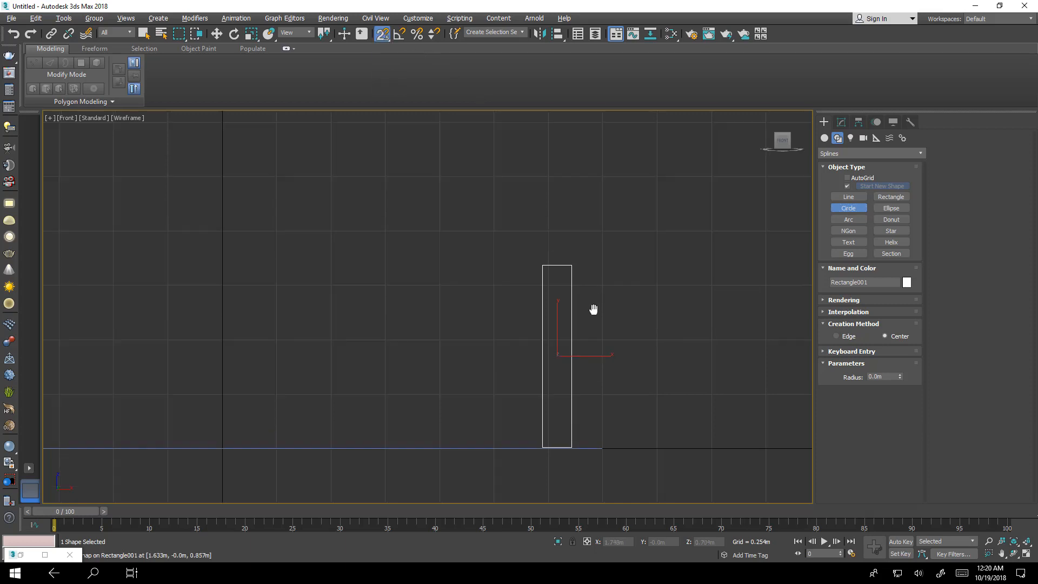
scroll(561, 302, up, 5)
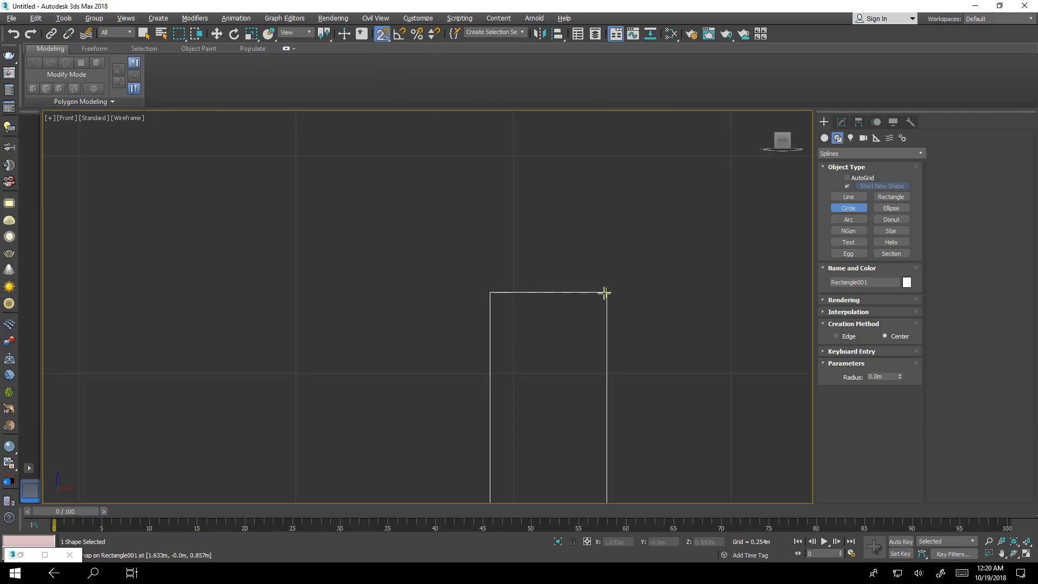
drag(604, 293, 496, 283)
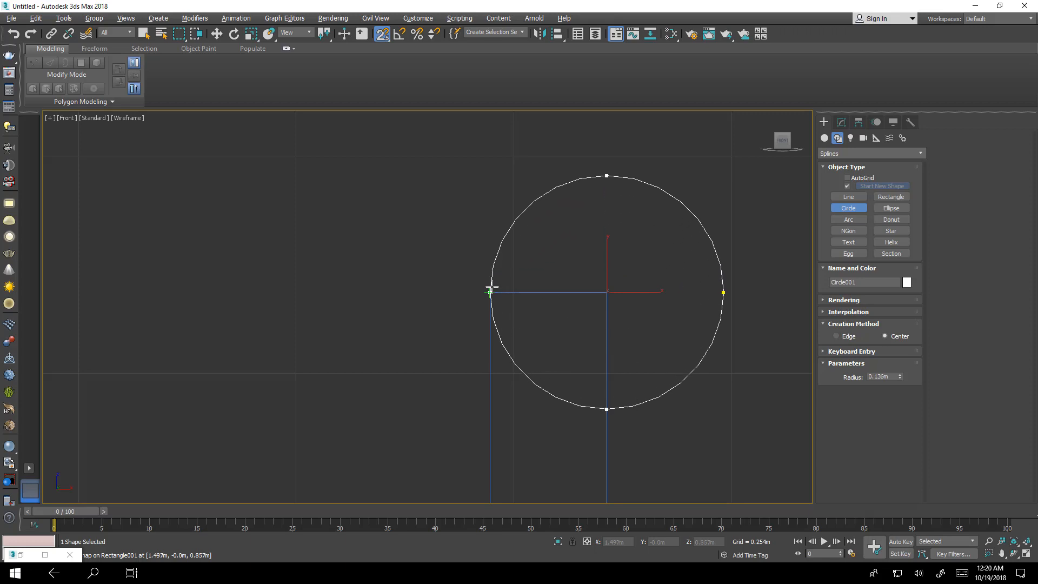
- Select both the circle and the rectangle and convert them to Editable Spline
scroll(627, 327, down, 5)
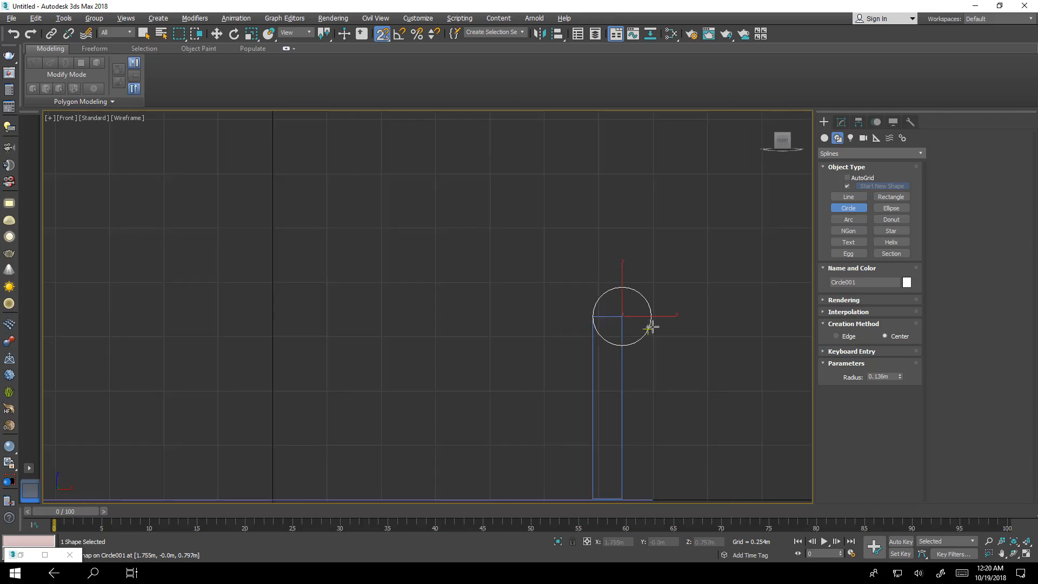
middle_drag(667, 325, 611, 280)
scroll(581, 245, up, 4)
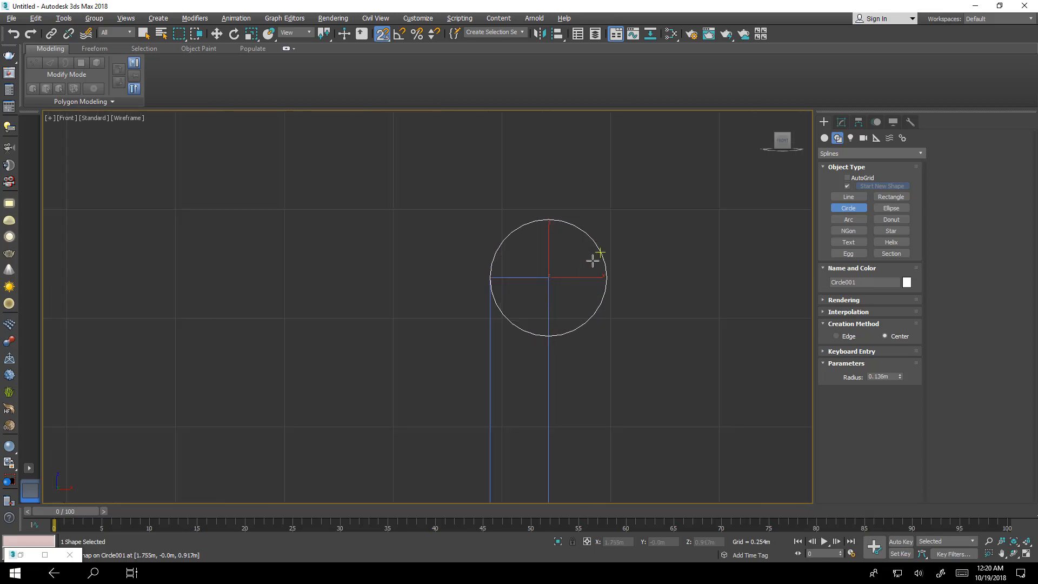
scroll(562, 312, down, 5)
middle_drag(562, 312, 576, 331)
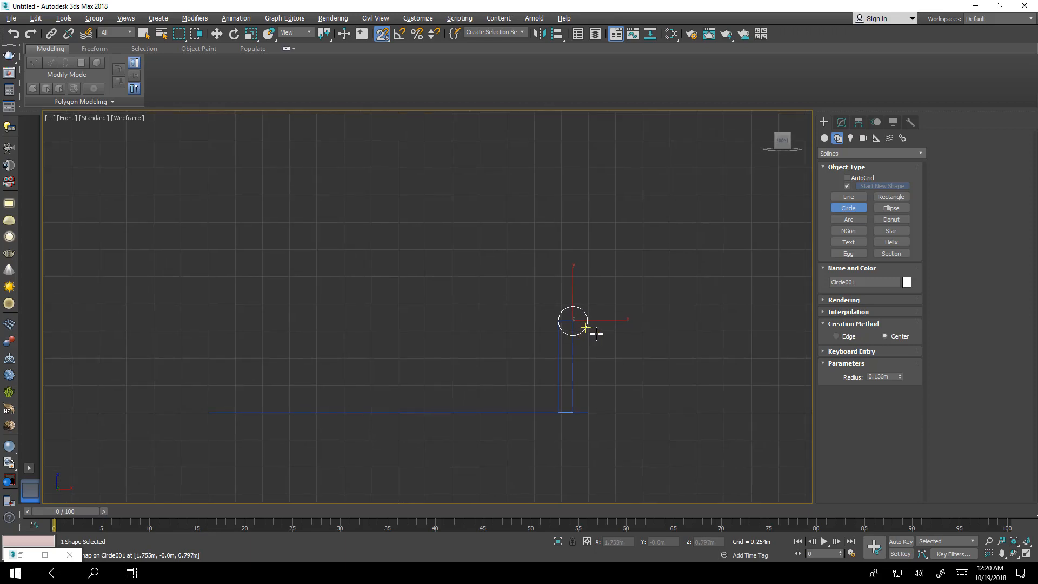
right_click(601, 346)
ctrl+click(558, 357)
right_click(543, 343)
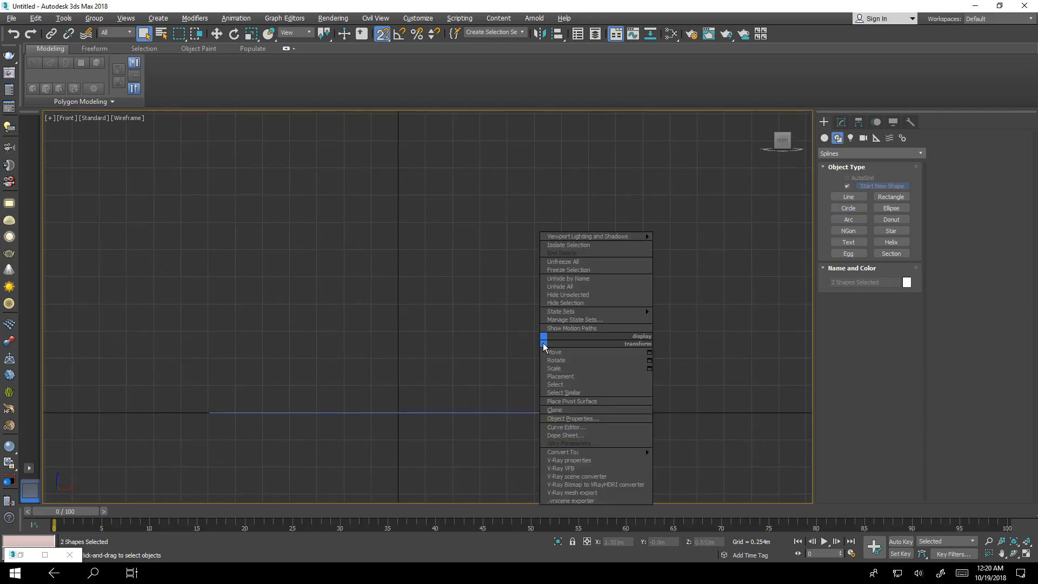
mouse_move(649, 454)
click(714, 453)
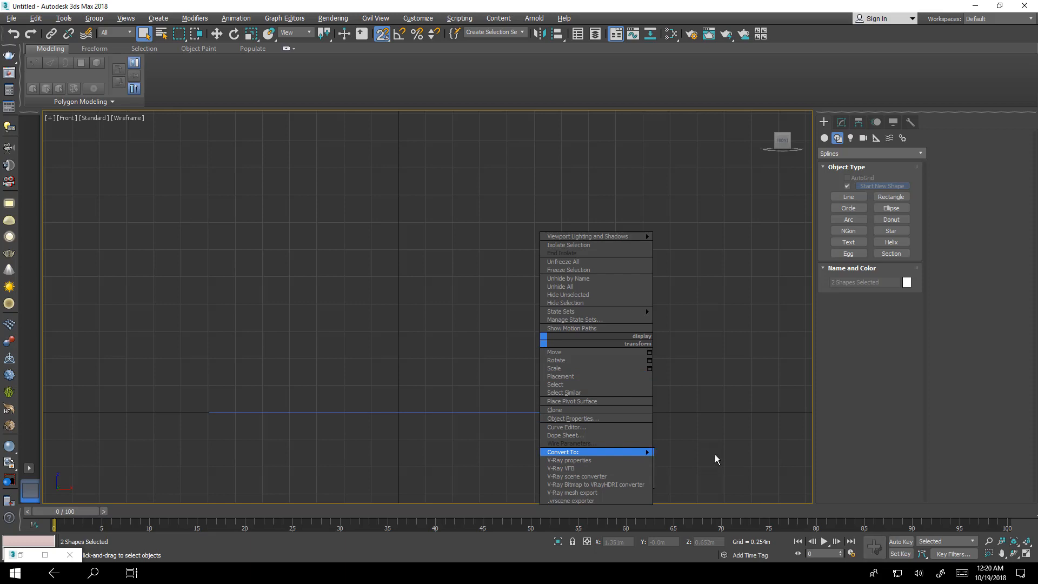
- Attach the circle to the rectangle so both form a single editable spline
click(576, 367)
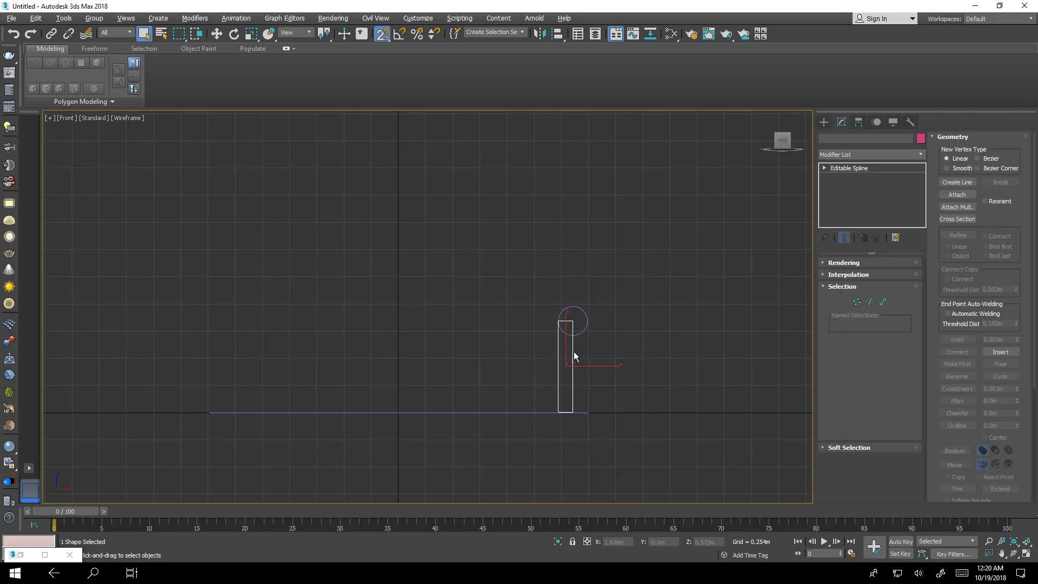
right_click(571, 348)
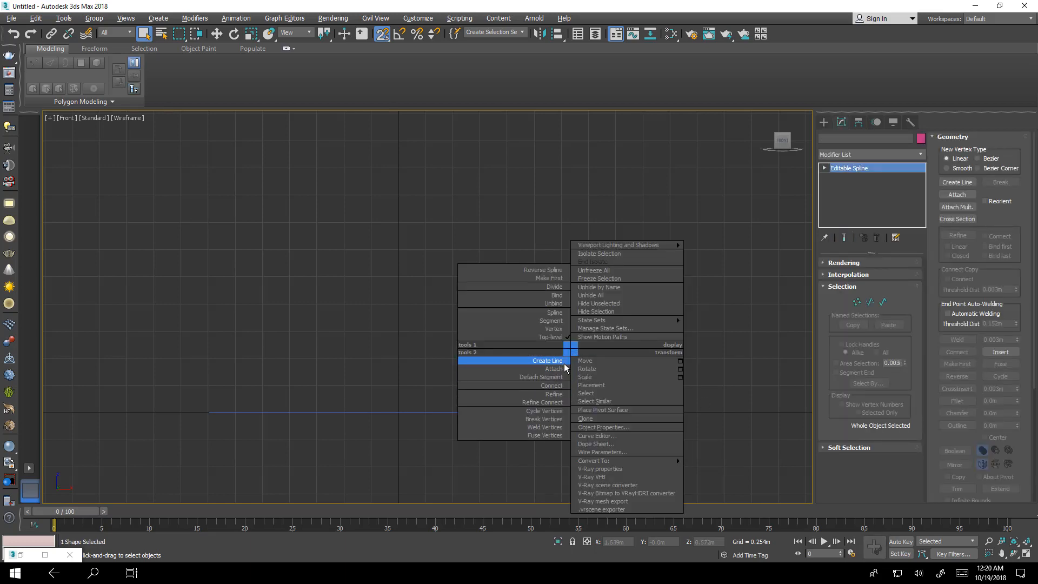
click(556, 369)
click(587, 327)
key(w)
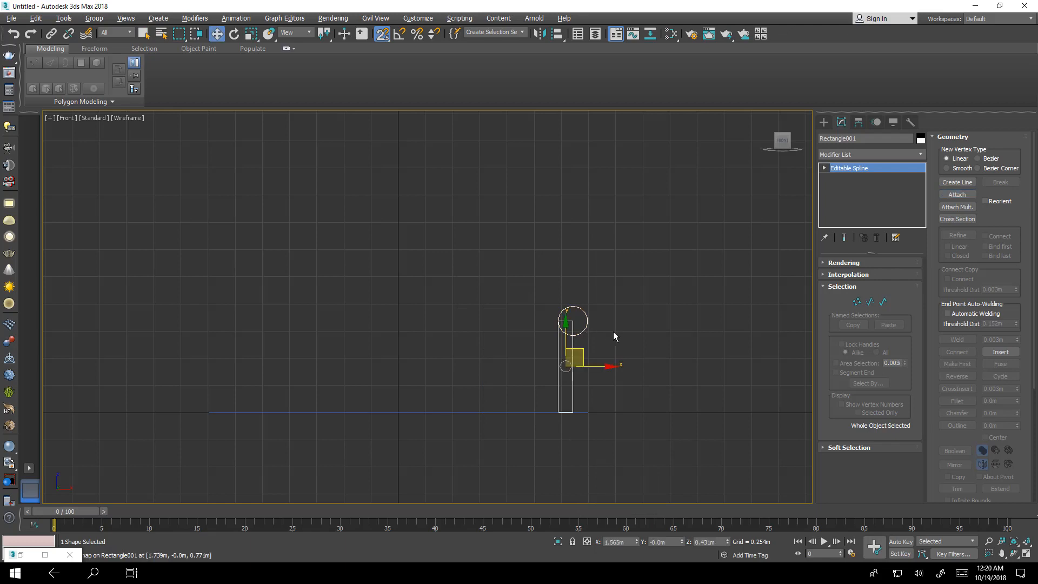
- At segment level, delete the rectangle's top segment inside the circle
scroll(610, 337, up, 5)
click(868, 303)
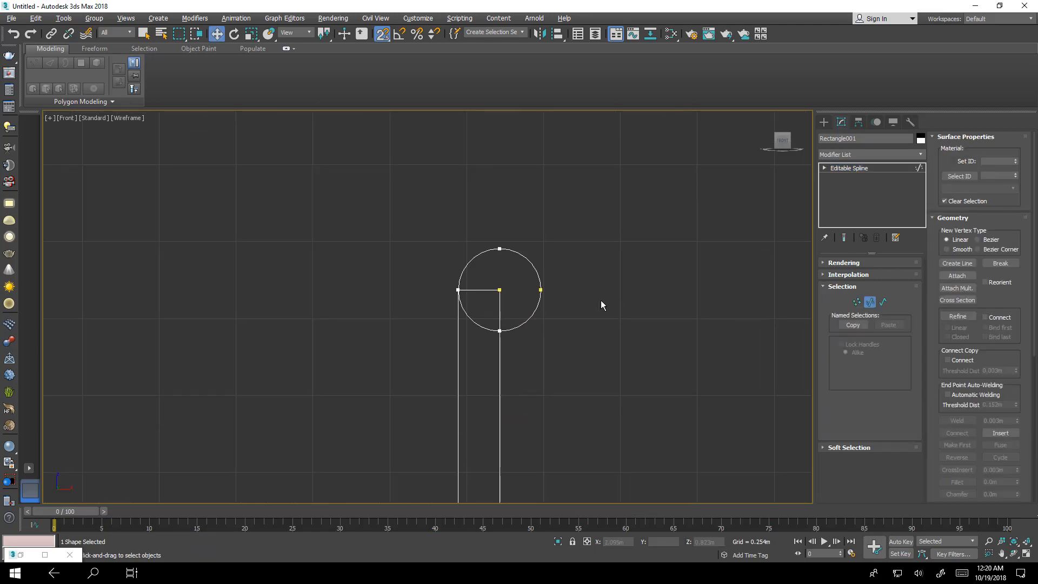
click(474, 290)
scroll(475, 295, up, 6)
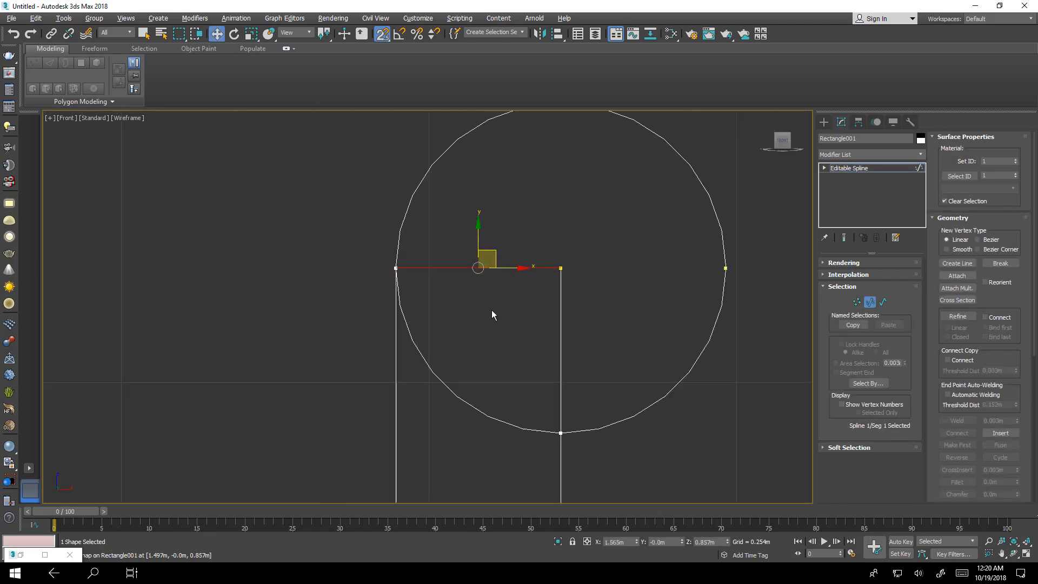
click(504, 319)
scroll(669, 362, down, 6)
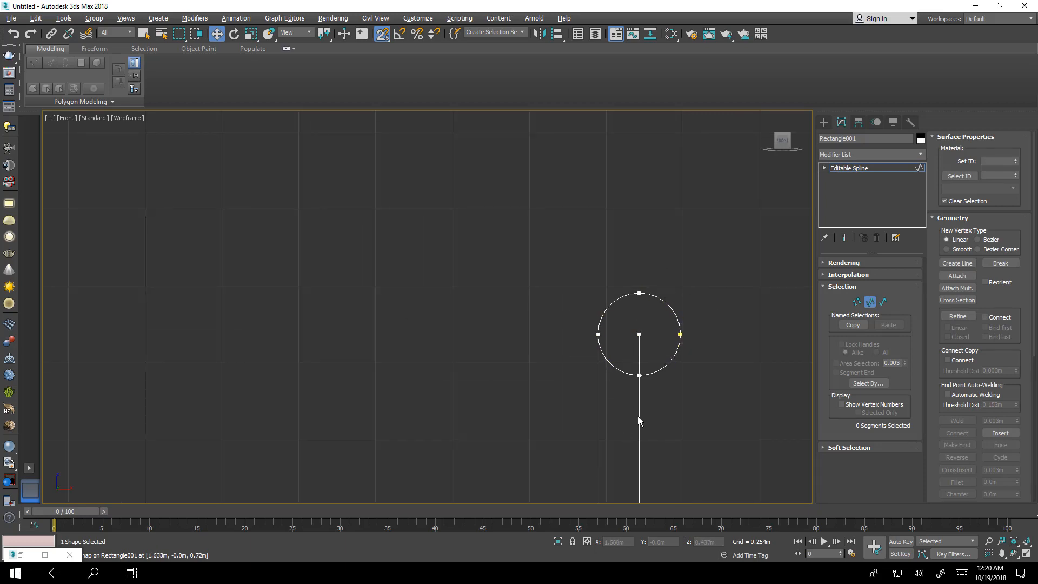
scroll(604, 344, up, 8)
scroll(632, 378, down, 2)
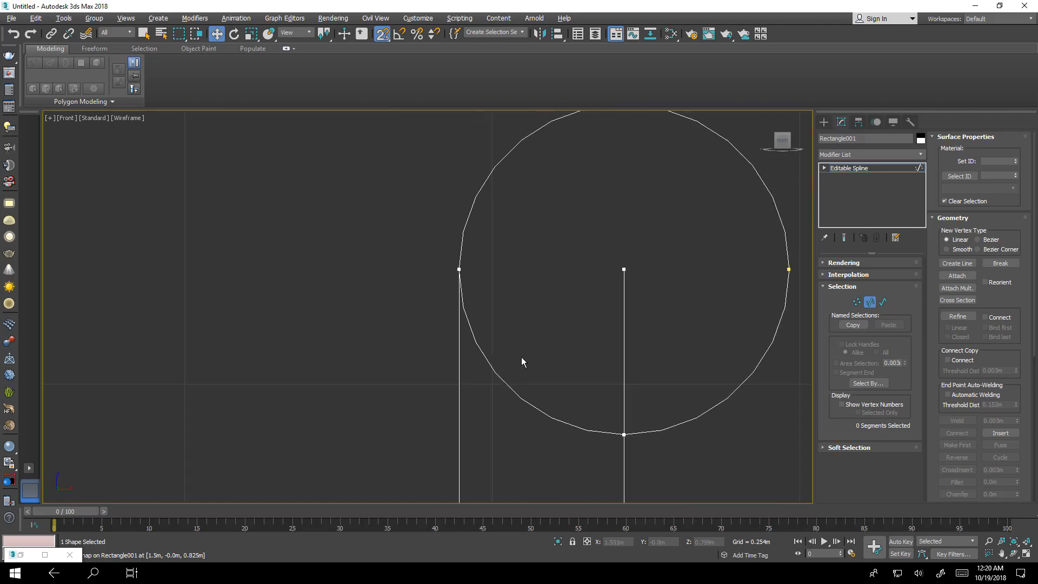
- Check the sofa reference image, then delete the circle's lower-left arc segment between the rectangle's two vertical sides
click(20, 555)
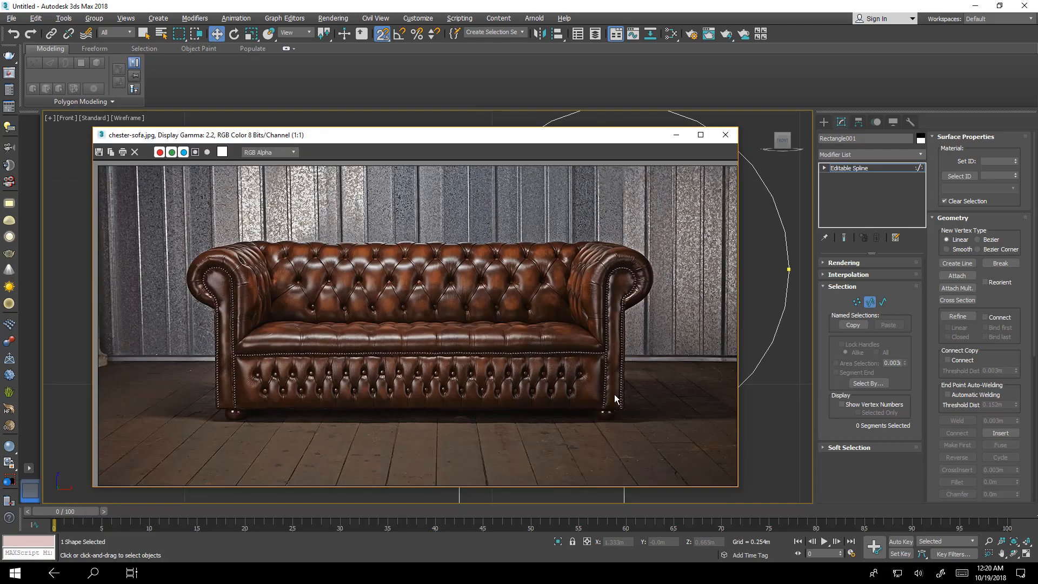
click(676, 135)
middle_drag(621, 322, 567, 286)
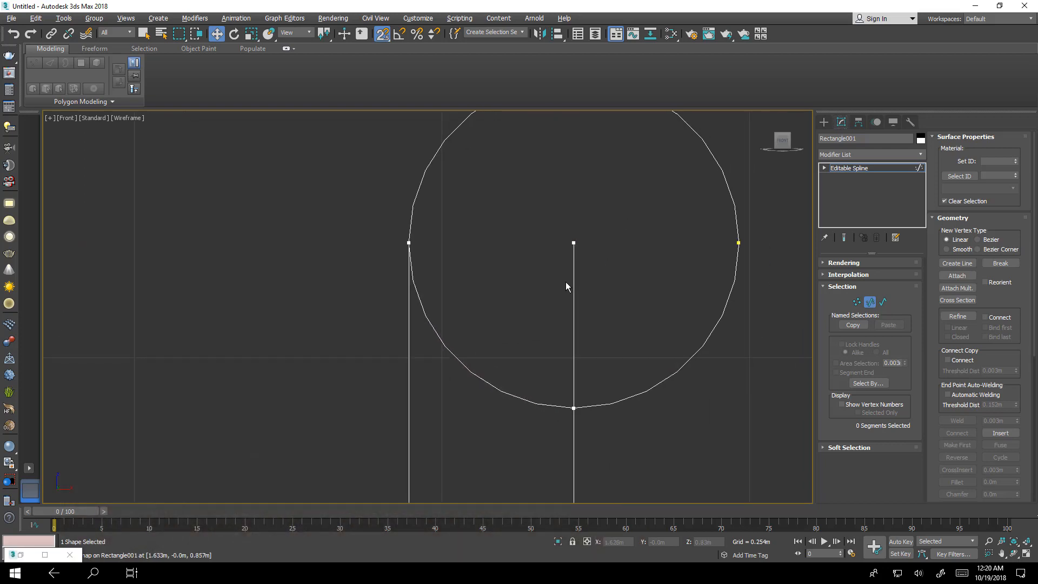
click(484, 380)
key(Delete)
scroll(579, 241, down, 2)
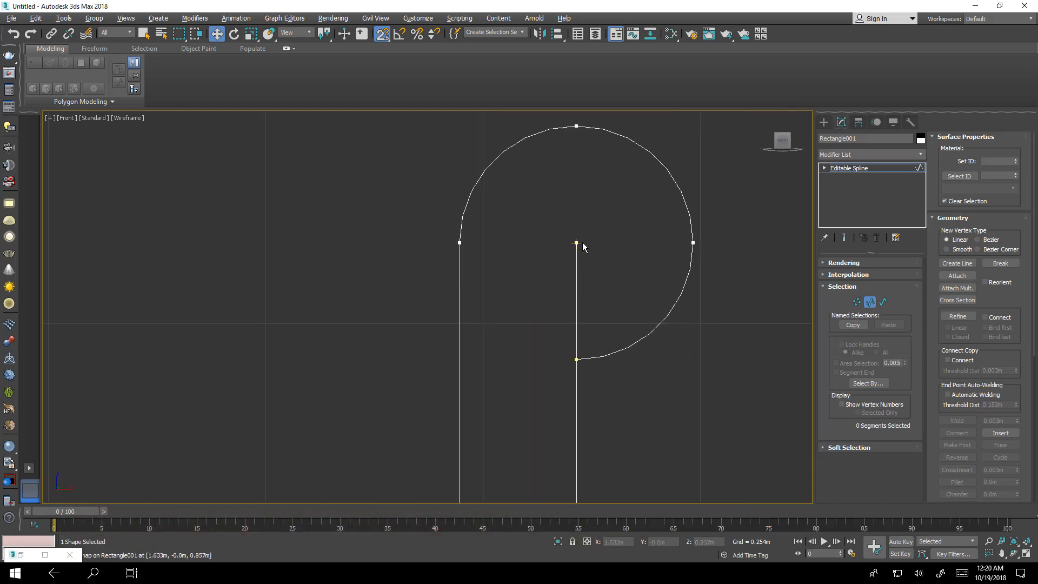
- At vertex level, select the overlapping vertices at both junctions of the arc and the vertical sides and weld them
middle_drag(579, 241, 553, 249)
key(1)
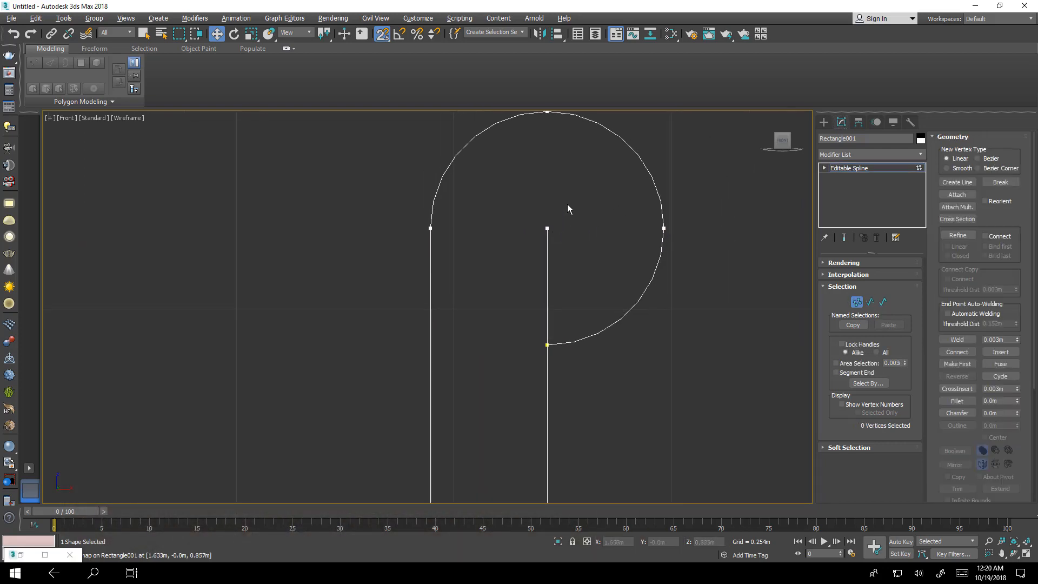
click(547, 229)
drag(552, 206, 554, 324)
scroll(593, 363, down, 3)
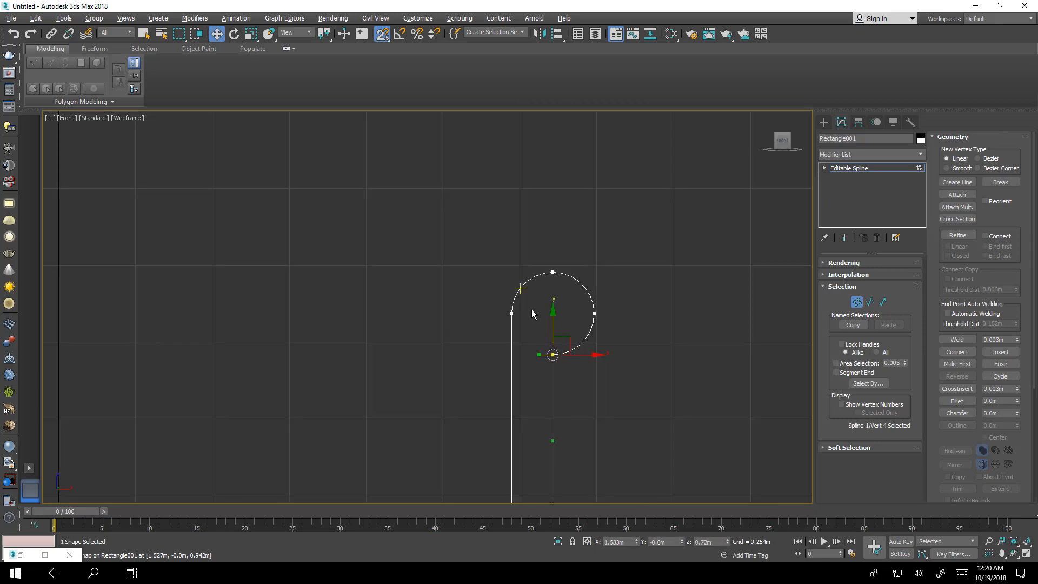
middle_drag(584, 341, 625, 237)
scroll(515, 211, up, 2)
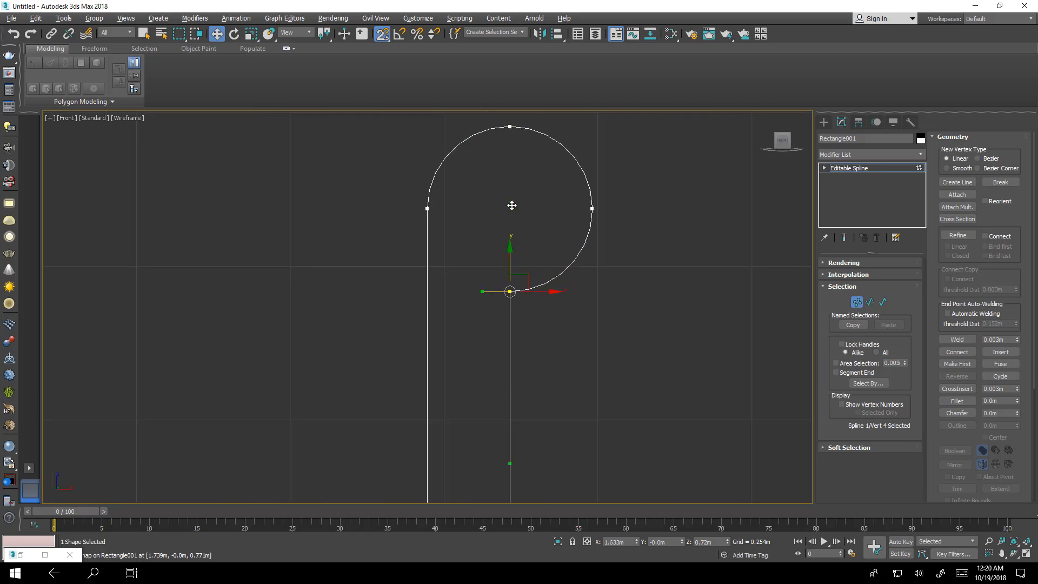
scroll(456, 170, up, 2)
scroll(435, 173, down, 1)
drag(435, 169, 327, 241)
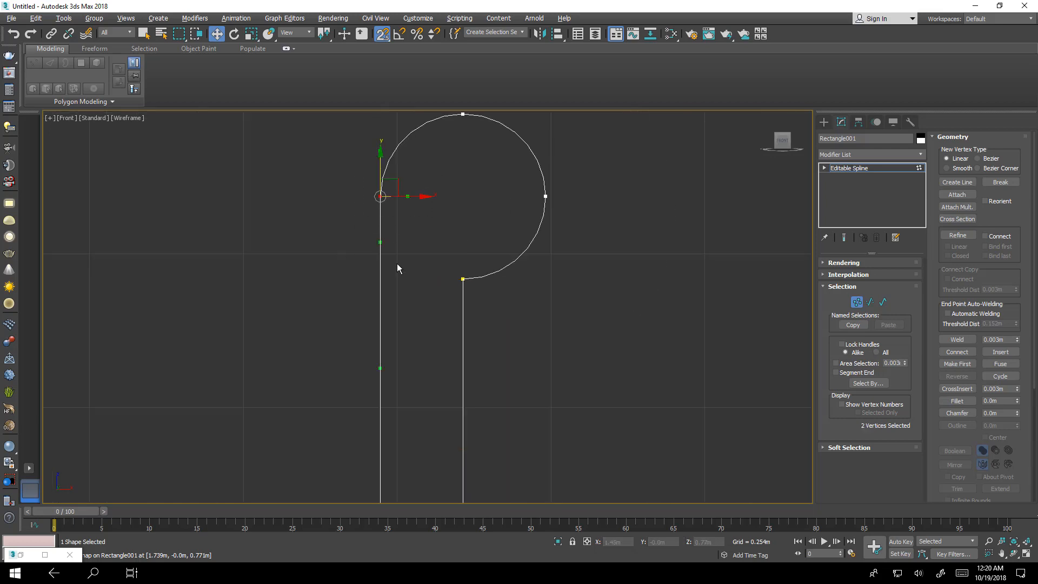
ctrl+click(463, 280)
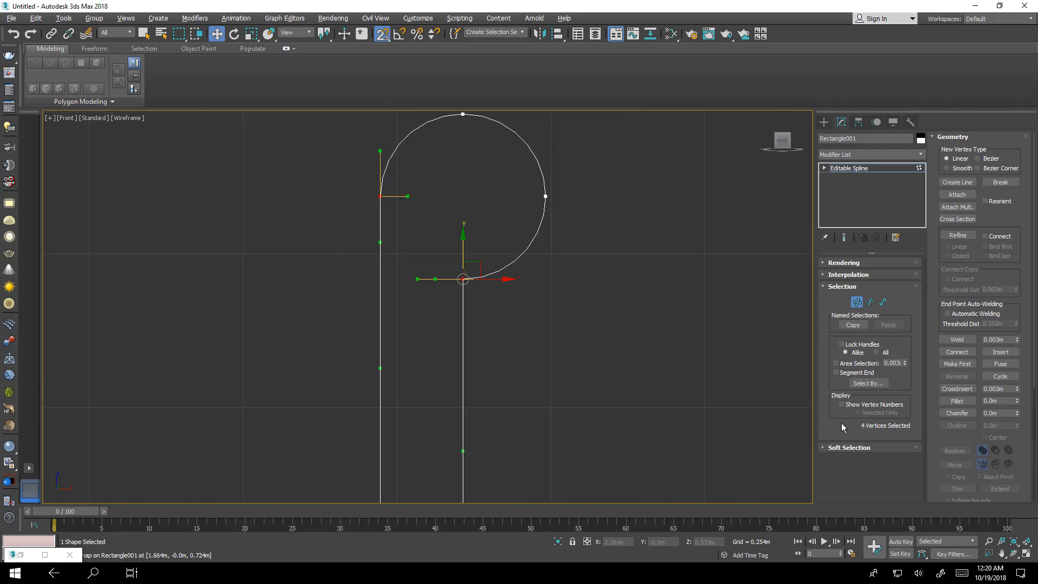
click(957, 340)
- In the Top view, draw a rectangle about 1.315 m long and 2.956 m wide, starting at the armrest profile's base
middle_drag(491, 304, 533, 371)
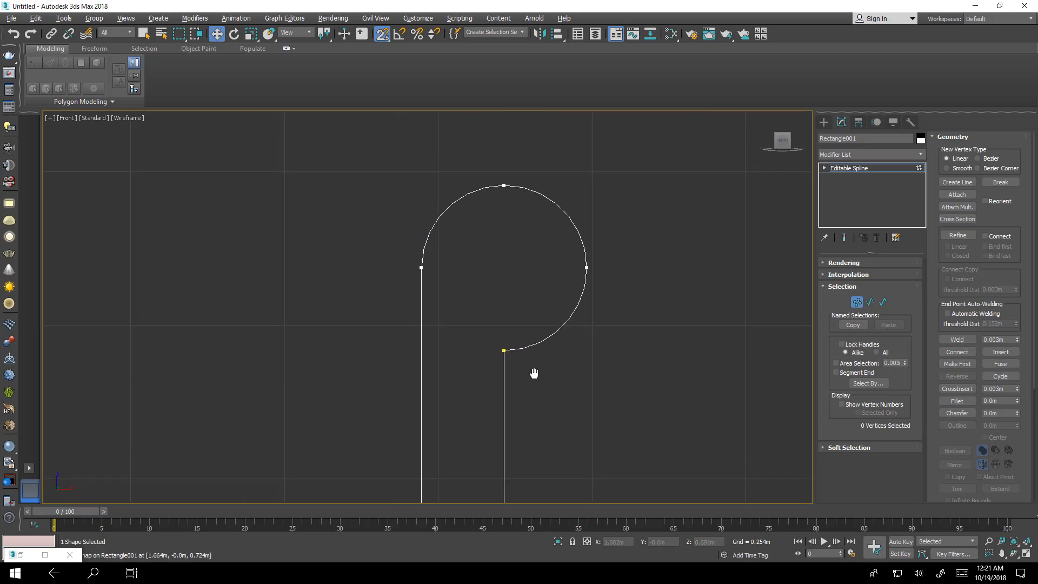
scroll(539, 372, down, 2)
key(alt+w)
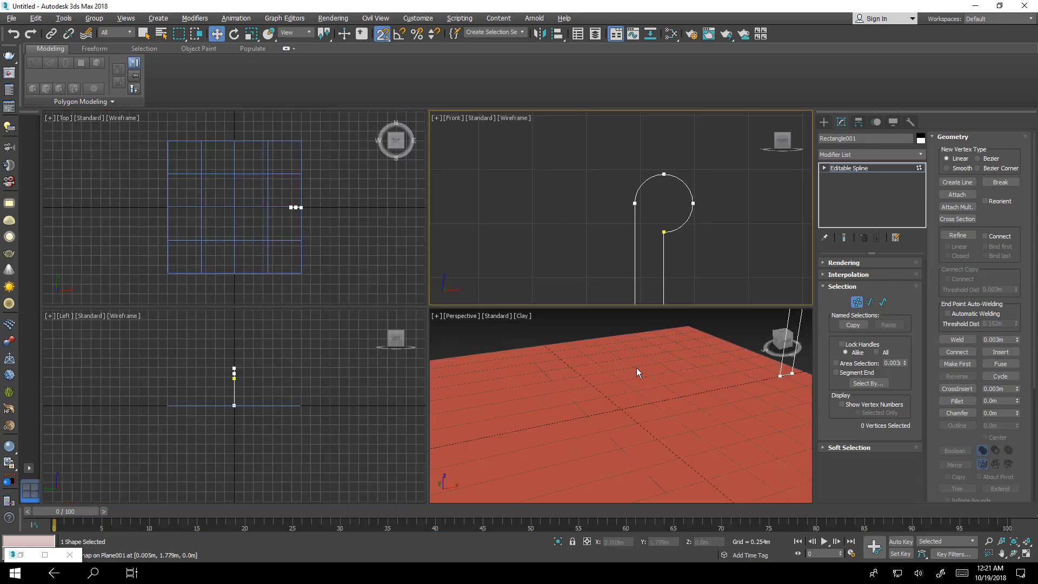
click(396, 241)
key(alt+w)
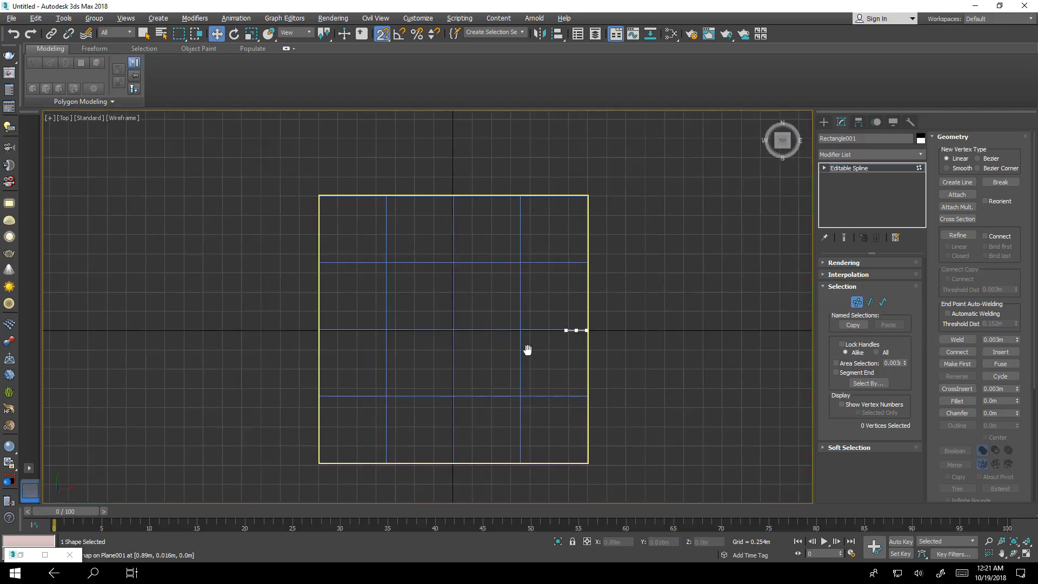
click(853, 303)
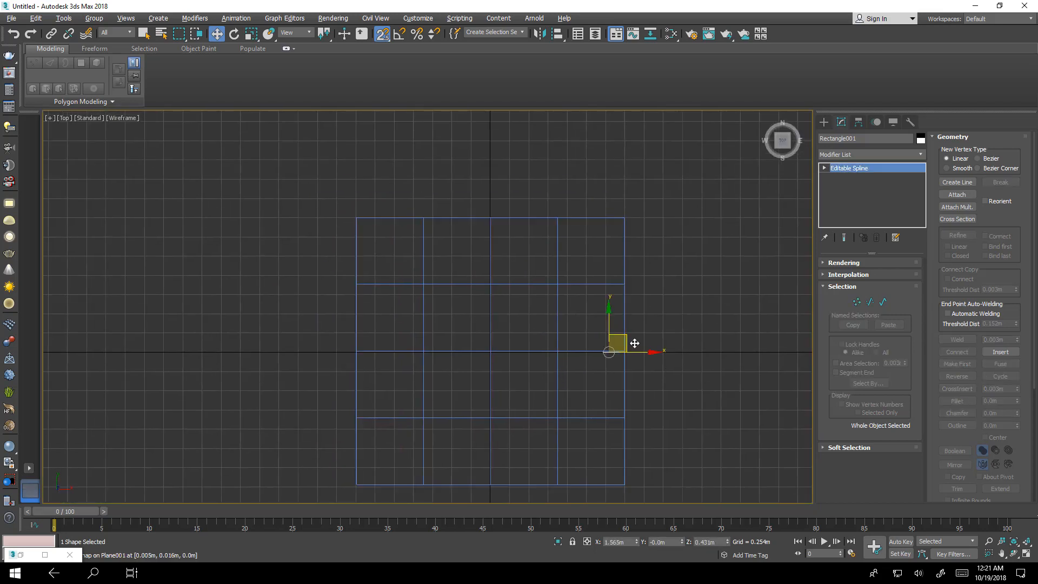
click(825, 122)
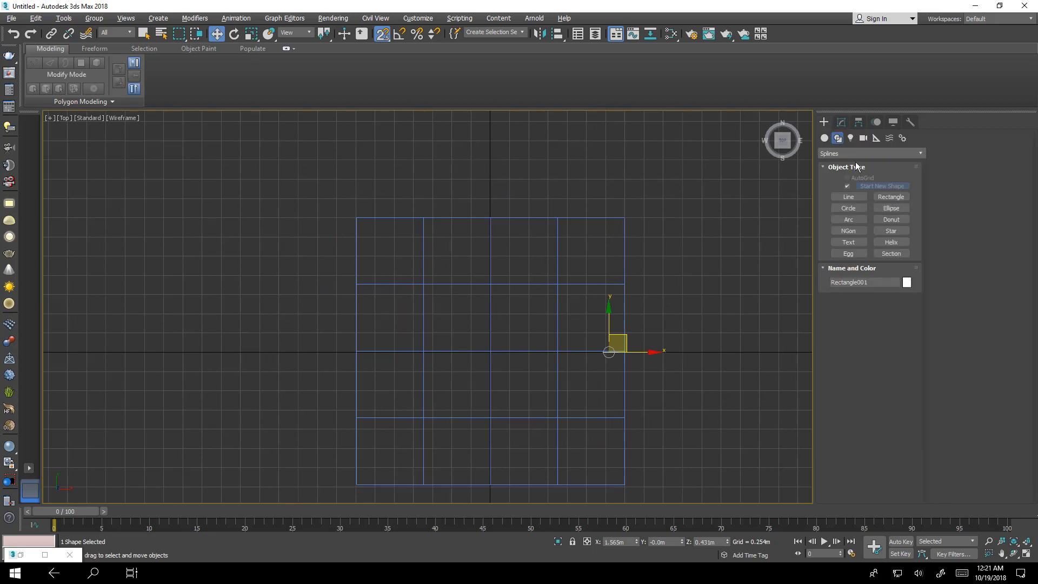
click(893, 196)
scroll(621, 351, up, 10)
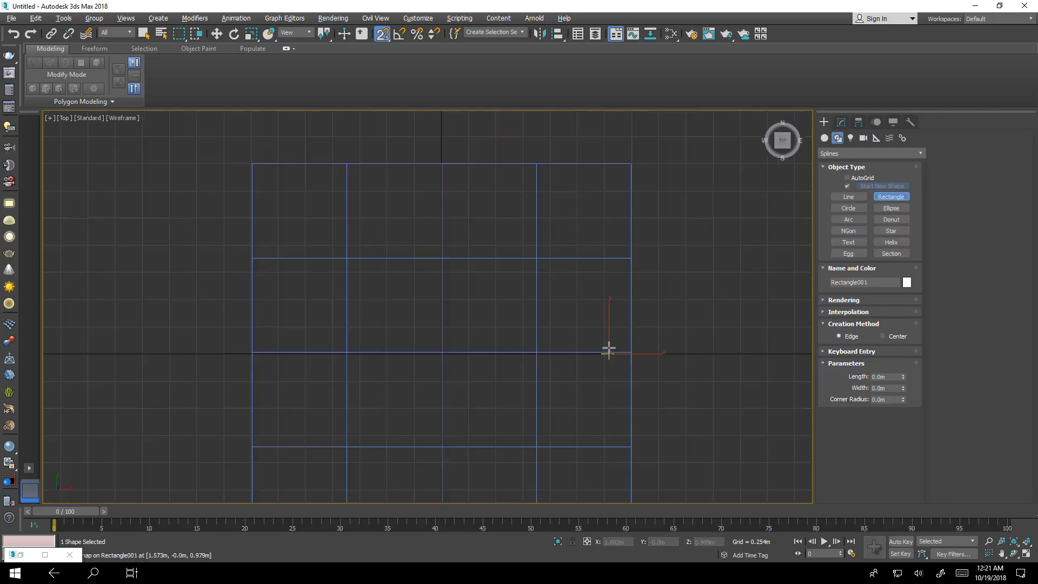
scroll(617, 368, down, 10)
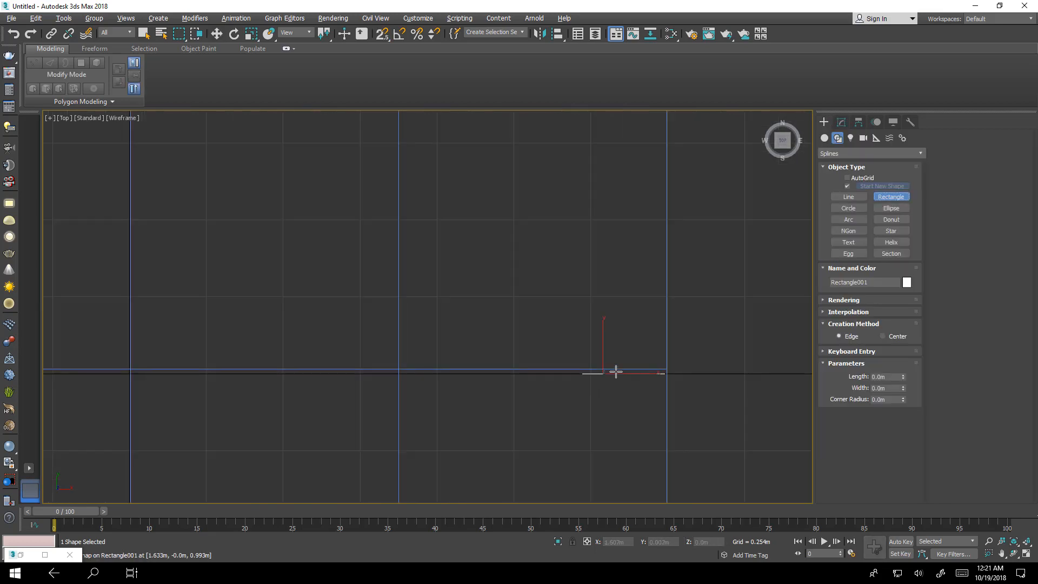
drag(616, 359, 457, 288)
- Convert the new floor rectangle to an Editable Spline in the Perspective view
key(alt+w)
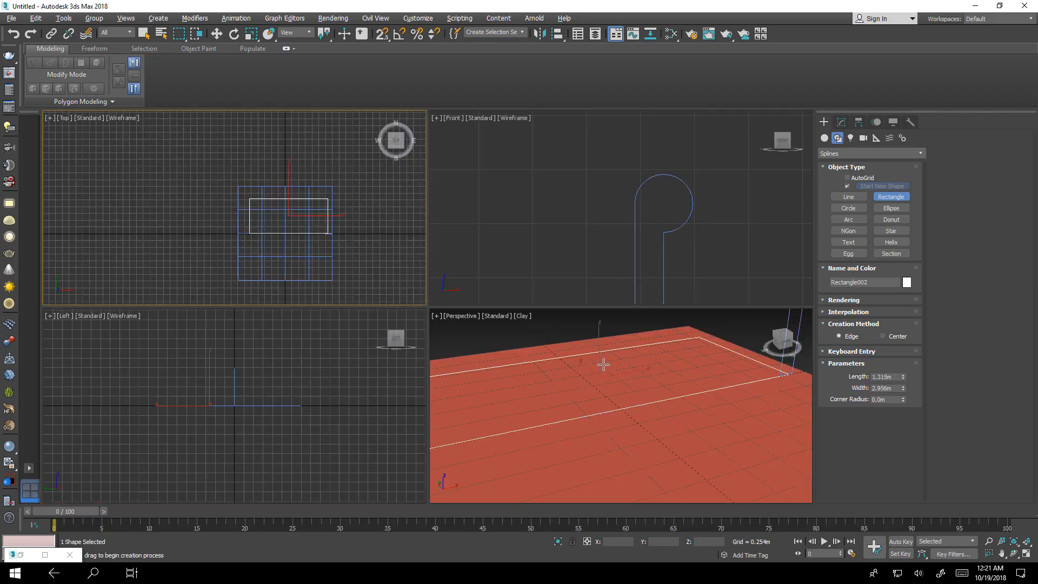
key(alt+w)
scroll(617, 373, down, 4)
alt+middle_drag(625, 375, 575, 387)
key(w)
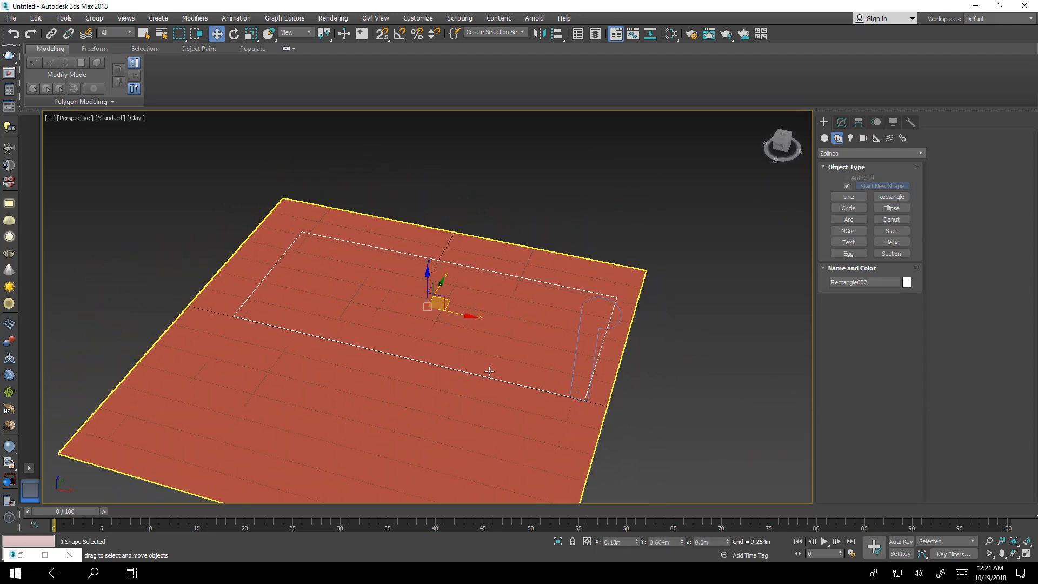
right_click(489, 370)
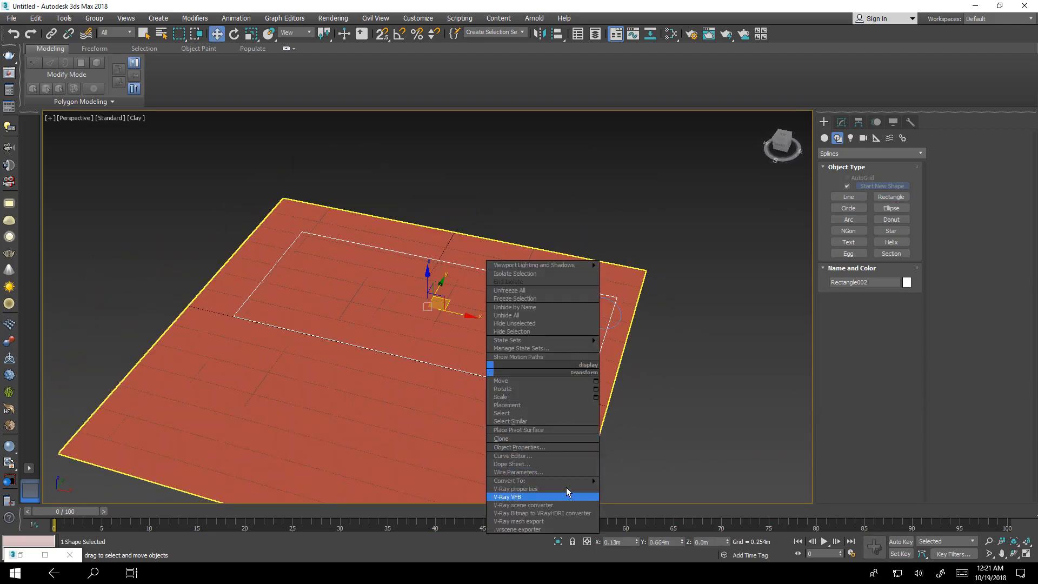
click(649, 481)
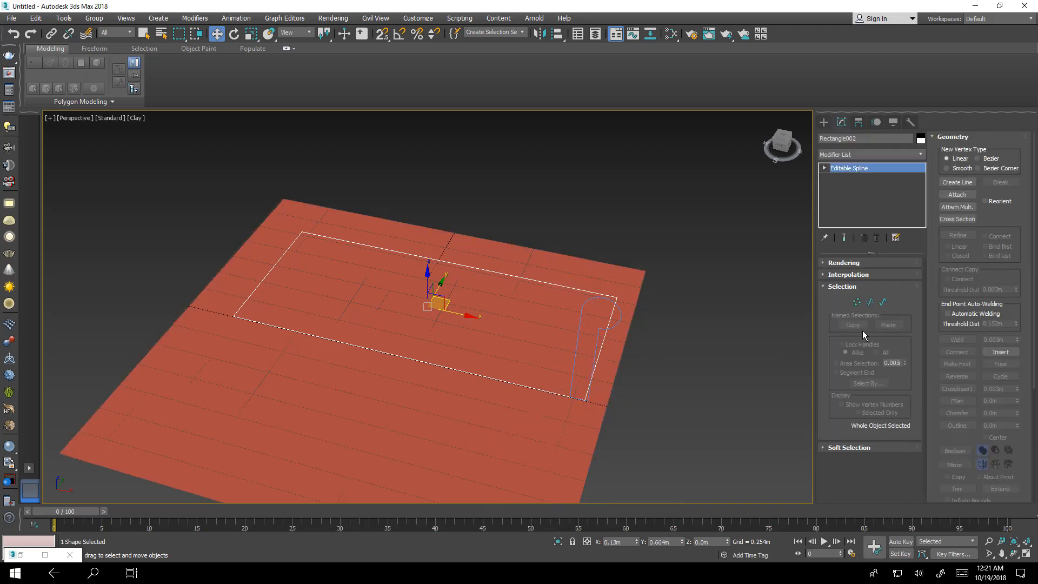
- At segment level, delete the floor rectangle's long front segment to leave an open U-shaped path
click(870, 302)
click(495, 378)
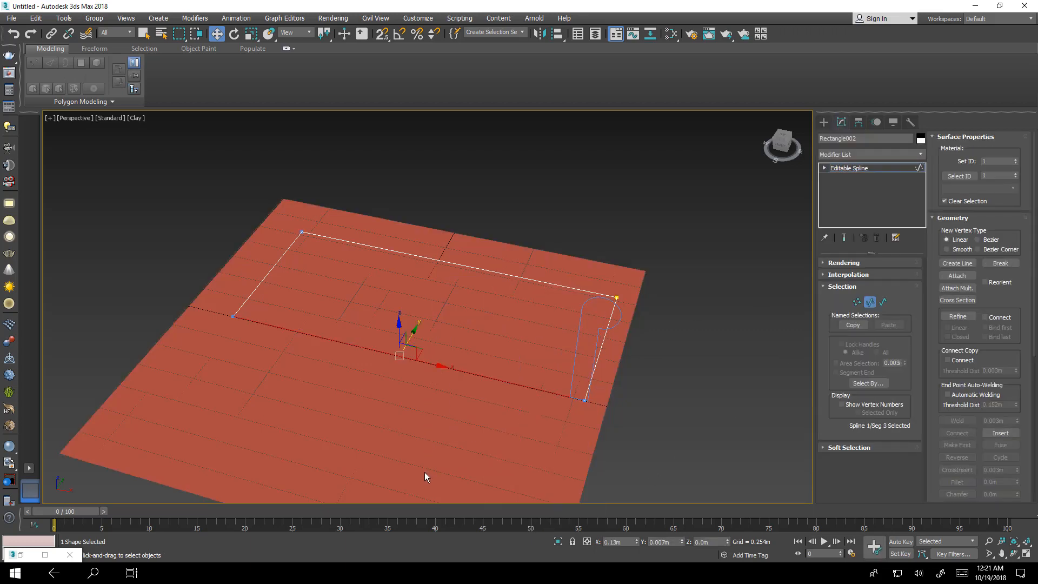
key(Delete)
- Select the path's two rear corner vertices and fillet them into wide rounded corners, then leave vertex level
click(857, 302)
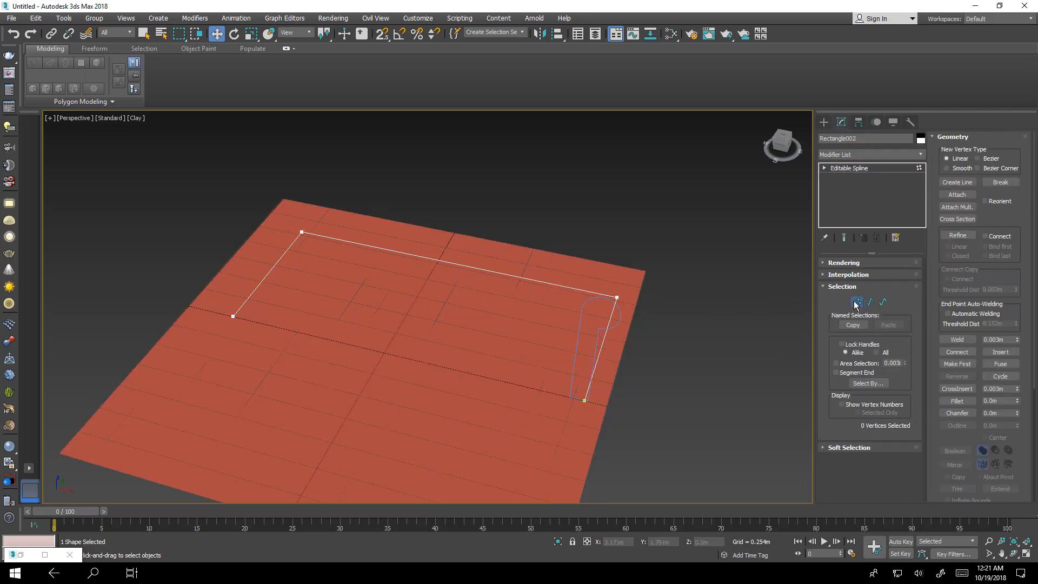
drag(725, 247, 607, 331)
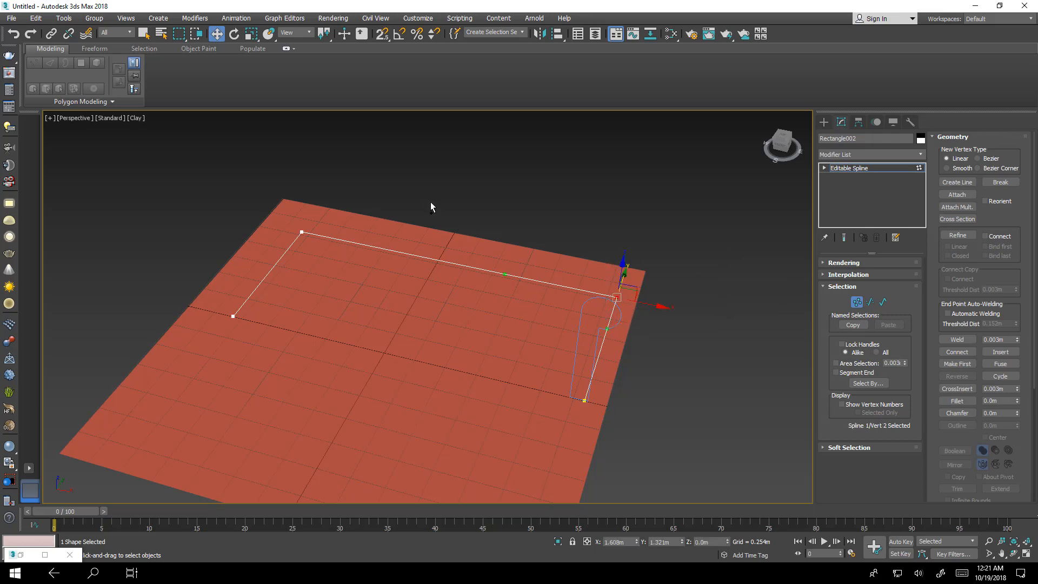
ctrl+drag(318, 249, 302, 265)
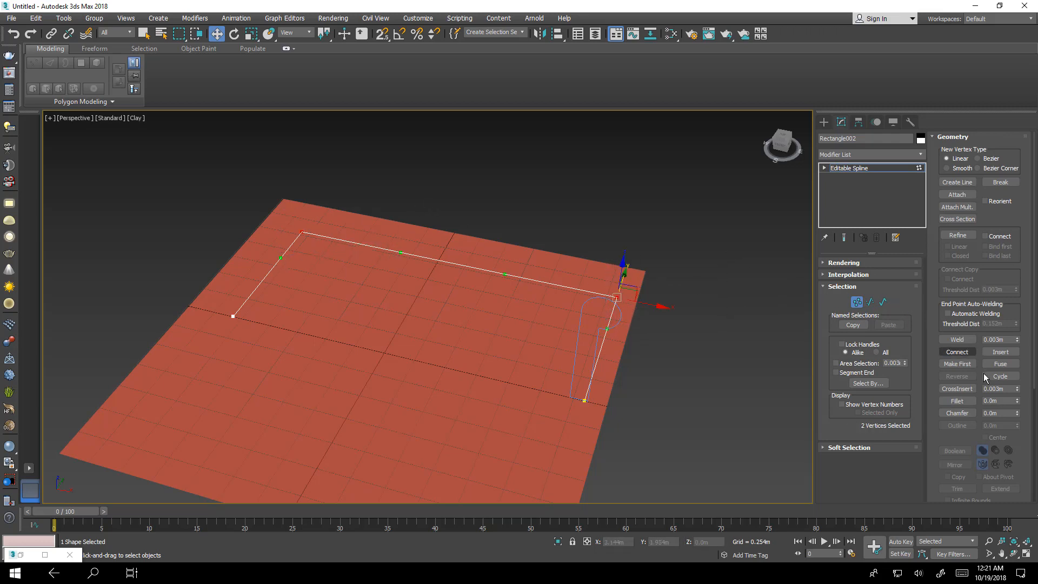
click(957, 401)
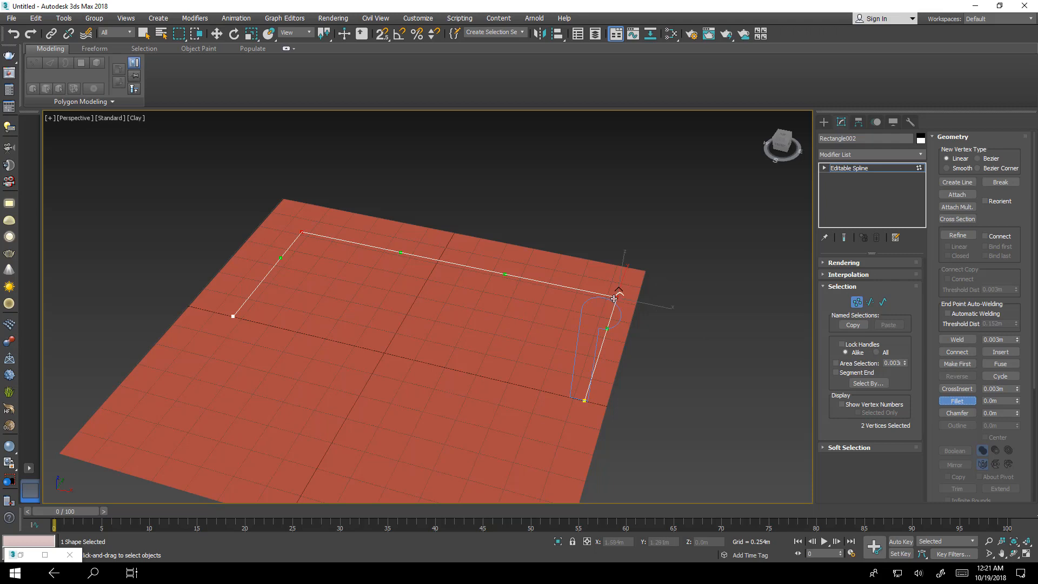
drag(614, 299, 606, 253)
right_click(647, 343)
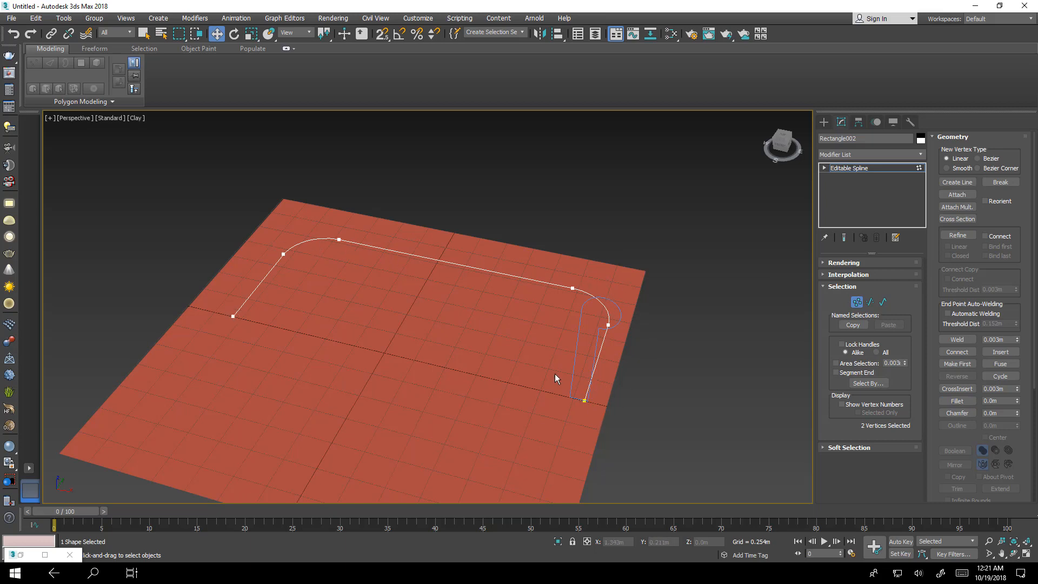
alt+middle_drag(555, 374, 593, 379)
click(857, 303)
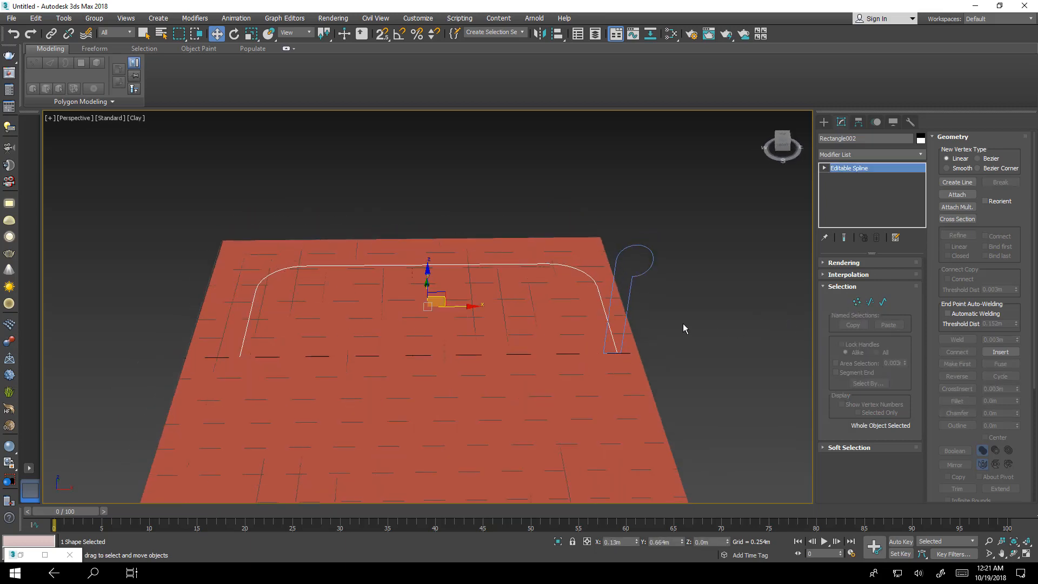
- Apply a Sweep modifier to the U-shaped path
scroll(647, 357, down, 1)
scroll(629, 360, up, 8)
scroll(647, 366, down, 6)
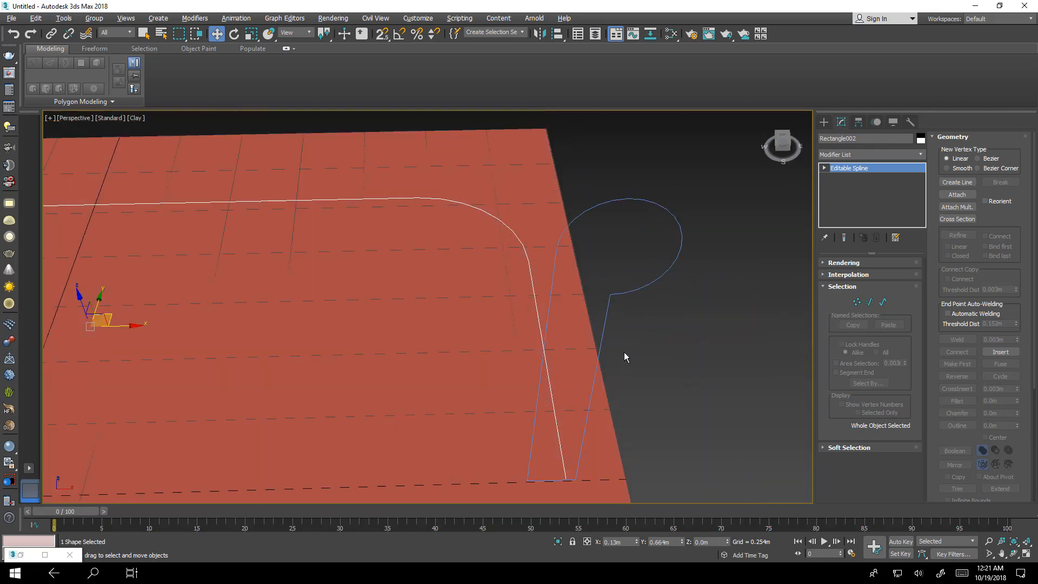
alt+middle_drag(624, 352, 752, 319)
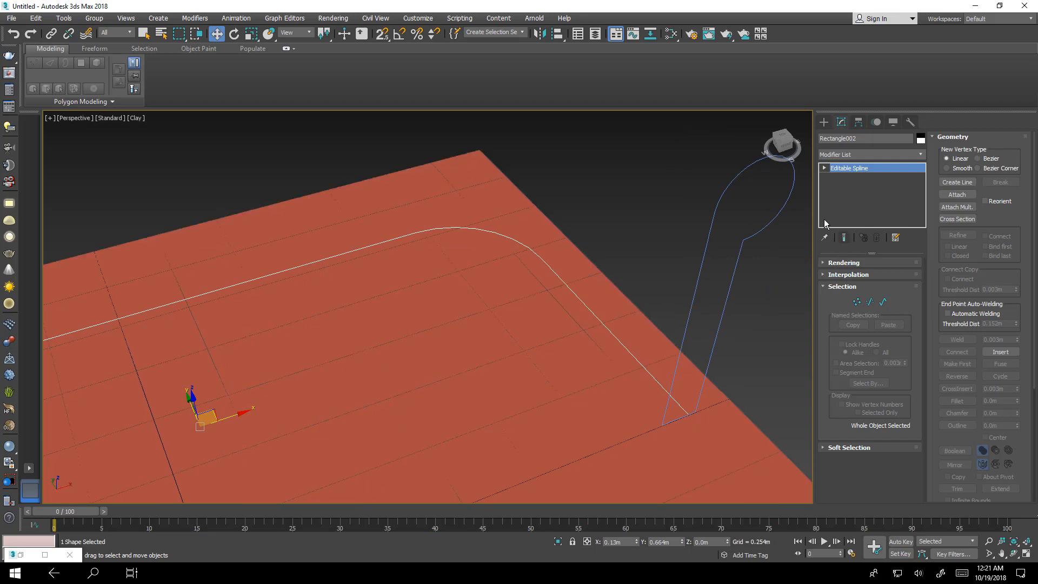
click(859, 153)
text(sw)
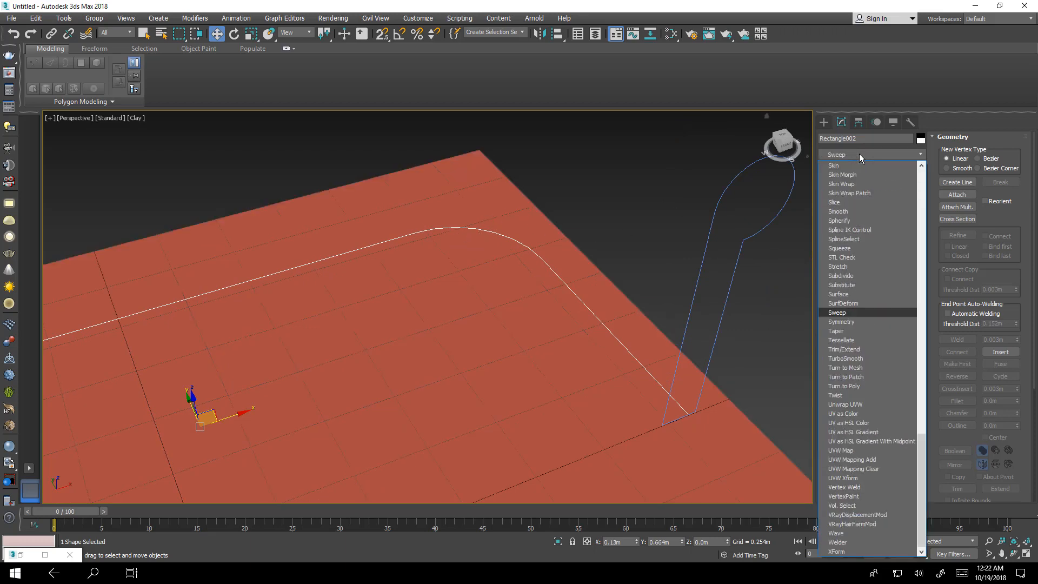
click(878, 312)
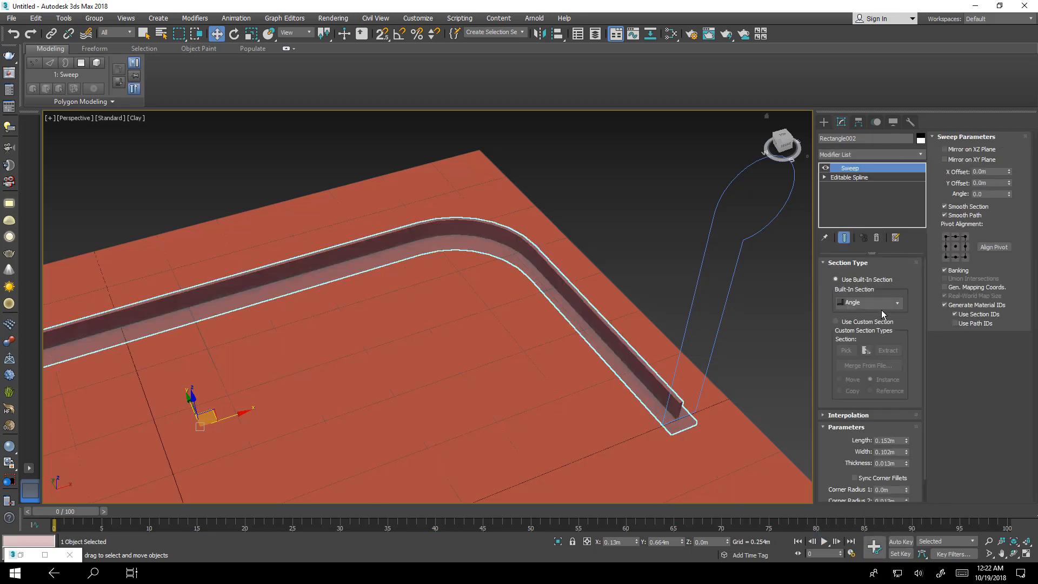
- Set the Sweep to a custom section, pick the armrest profile as that section, and display the model with edged faces
click(856, 325)
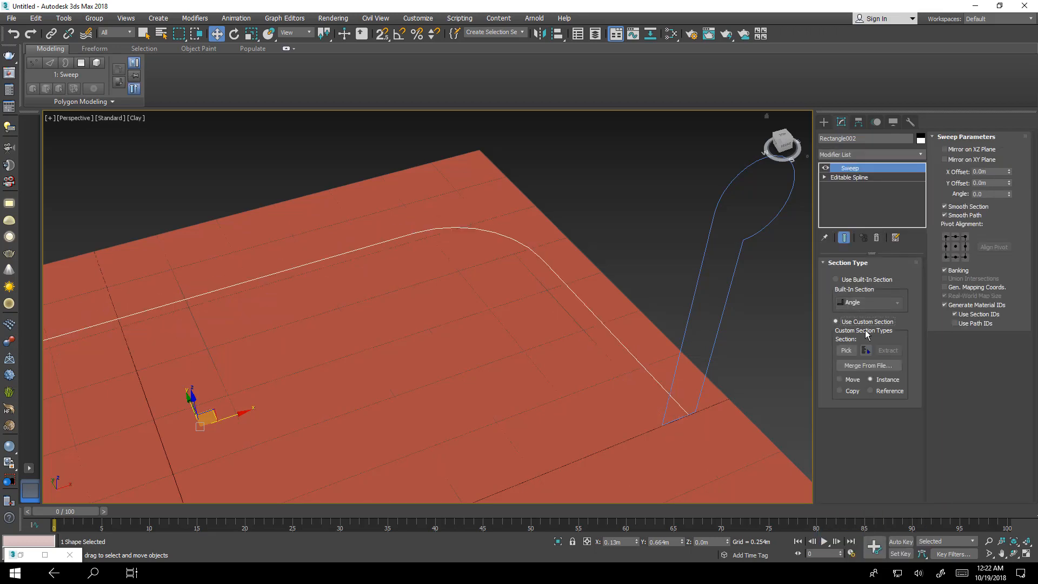
click(846, 351)
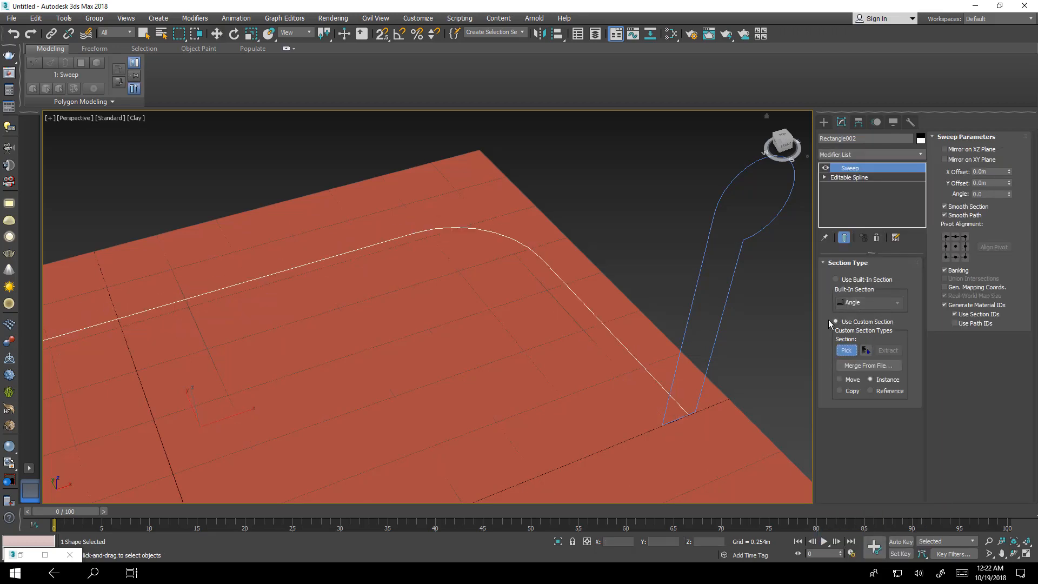
click(760, 231)
mouse_move(677, 327)
alt+middle_down()
mouse_move(675, 270)
mouse_move(682, 297)
mouse_move(665, 309)
mouse_move(665, 327)
alt+middle_up()
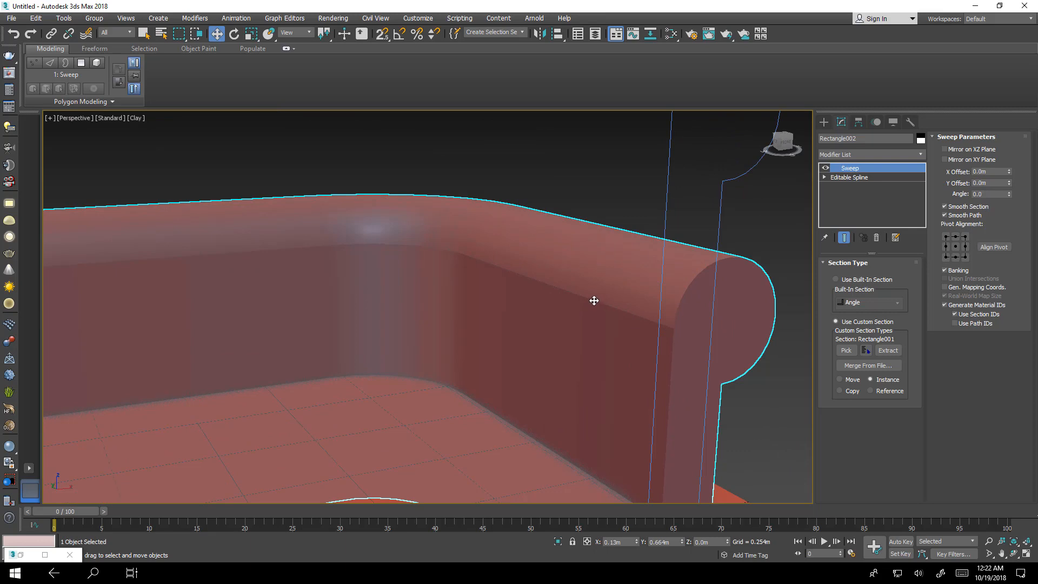
key(F4)
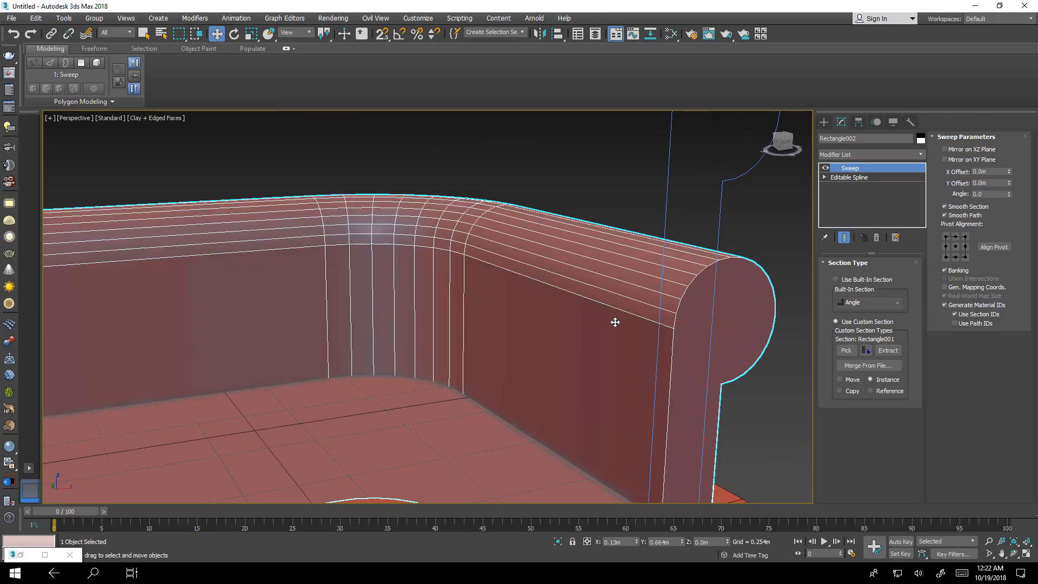
scroll(563, 197, down, 4)
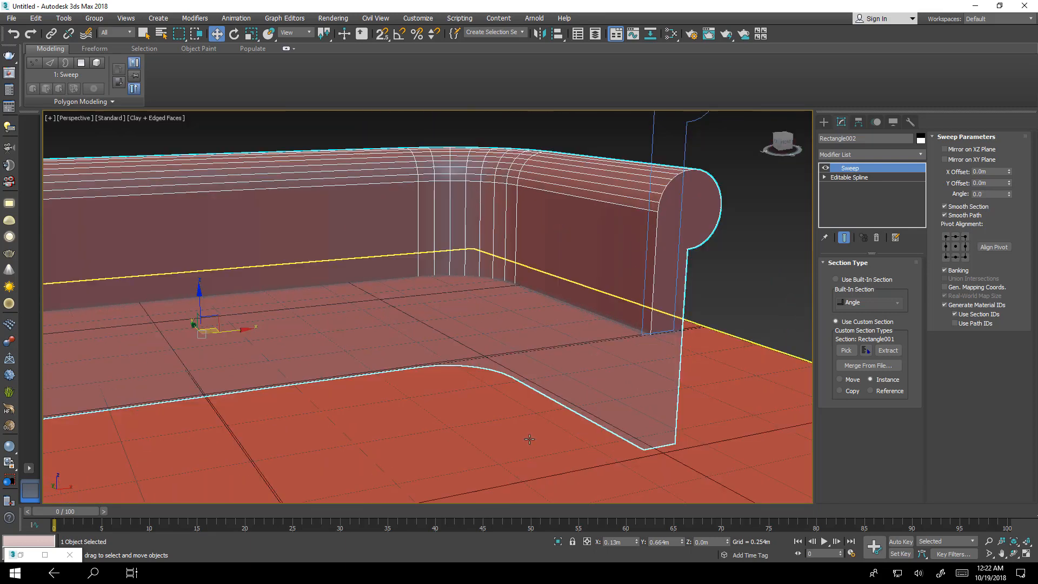
- Check the roll of the arms and back in the chester-sofa.jpg reference image, then minimize it
click(45, 555)
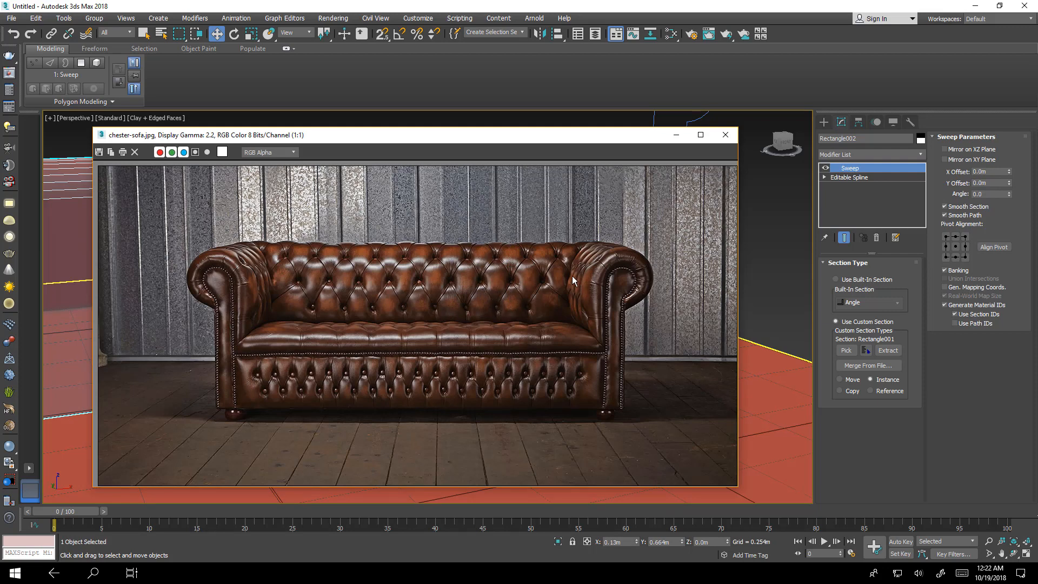
click(676, 135)
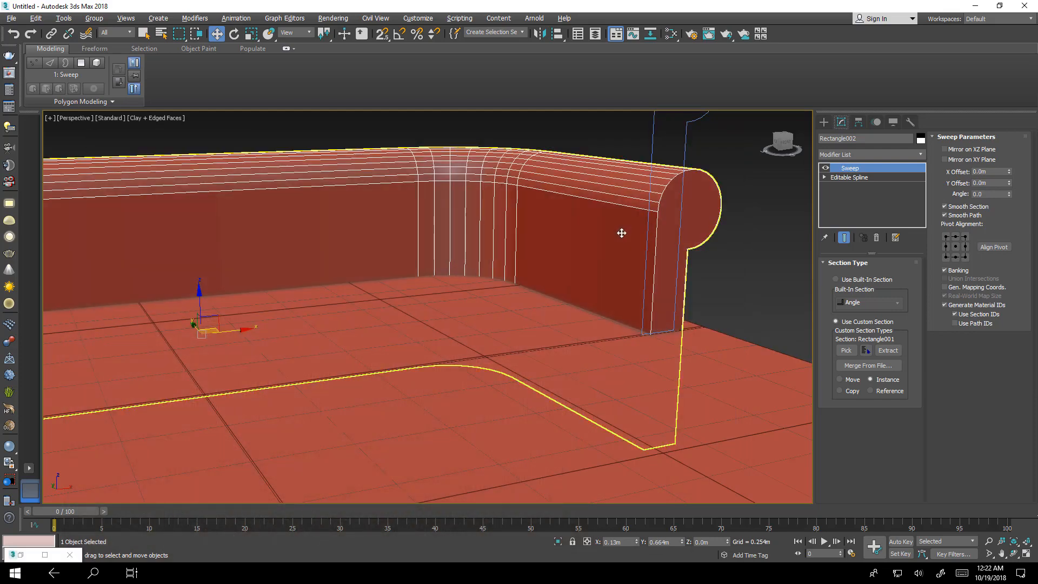
alt+middle_drag(621, 231, 634, 373)
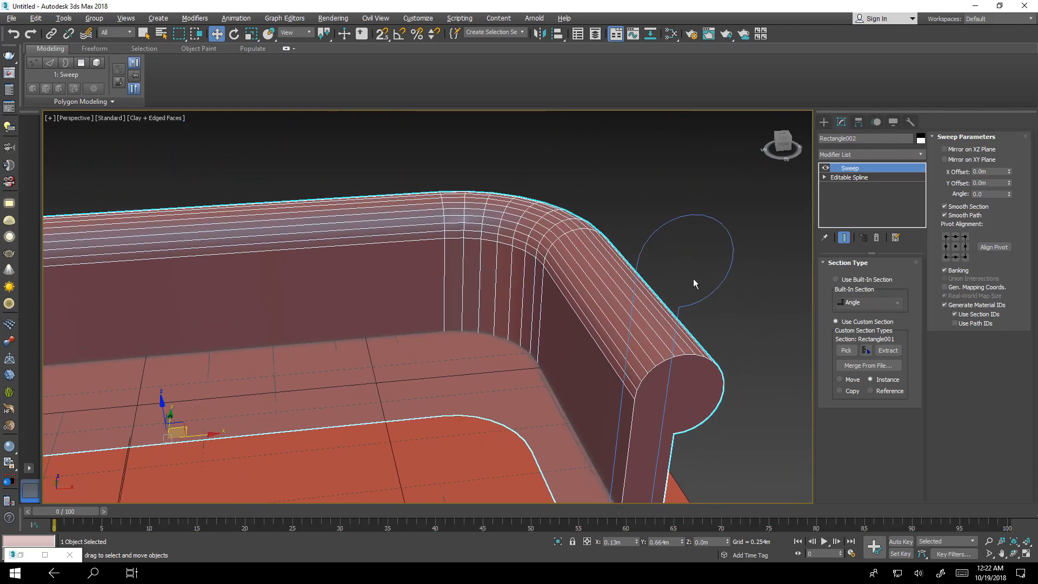
- Select the armrest profile spline and reduce its interpolation steps to 1
click(730, 245)
alt+middle_drag(679, 310, 694, 270)
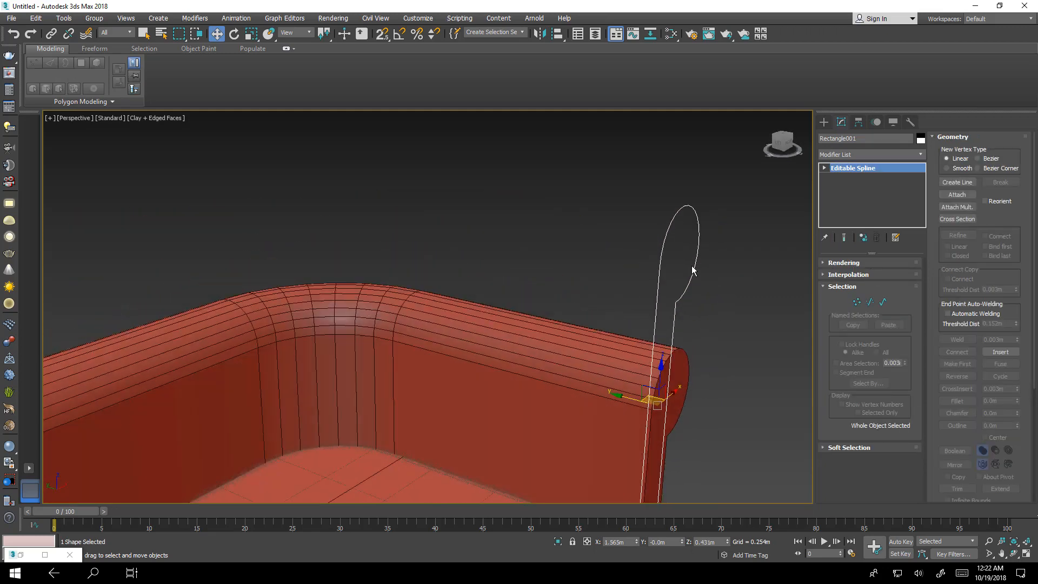
click(823, 275)
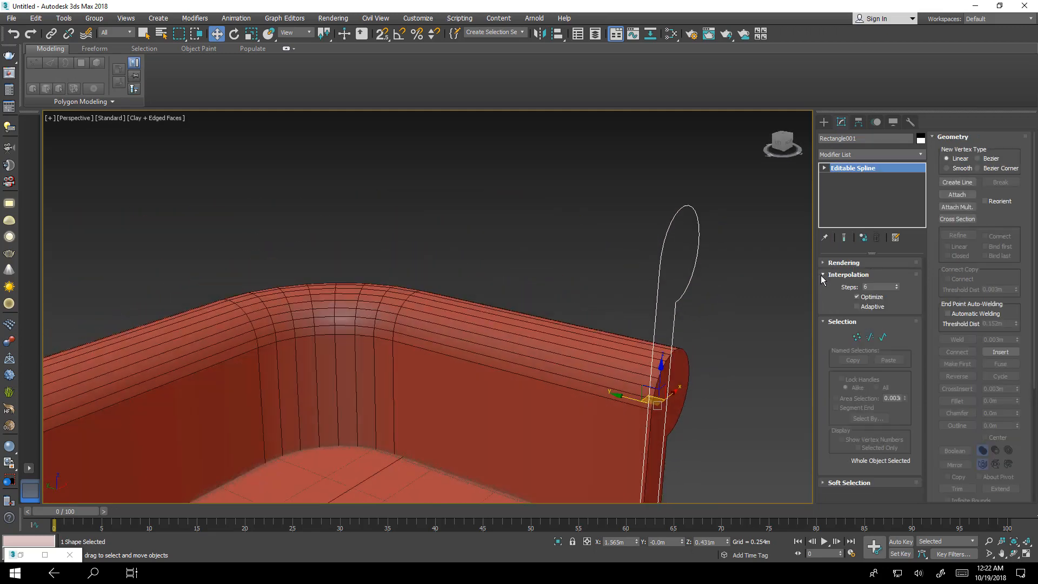
scroll(703, 324, up, 4)
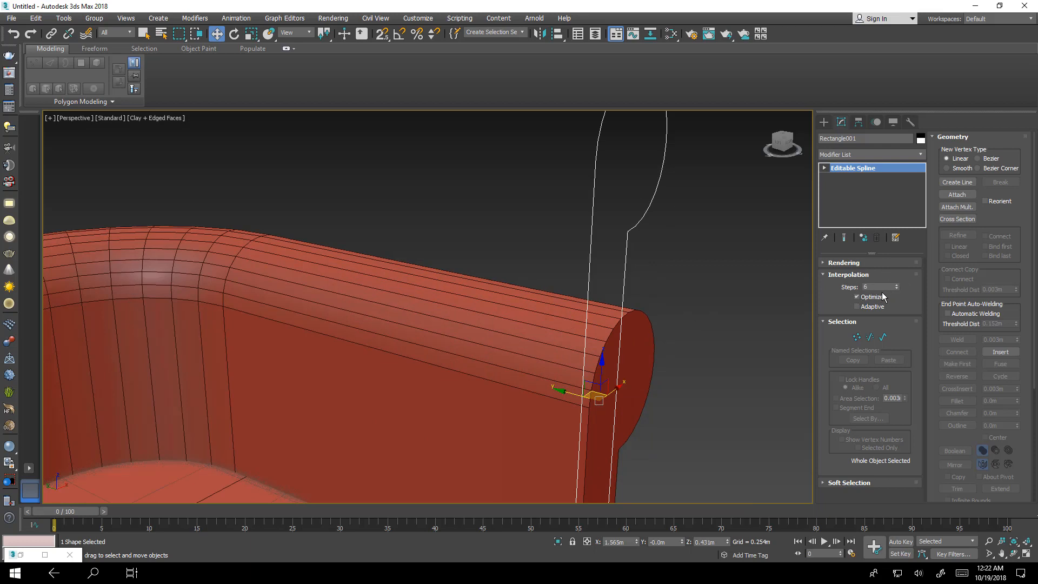
click(897, 289)
click(897, 289)
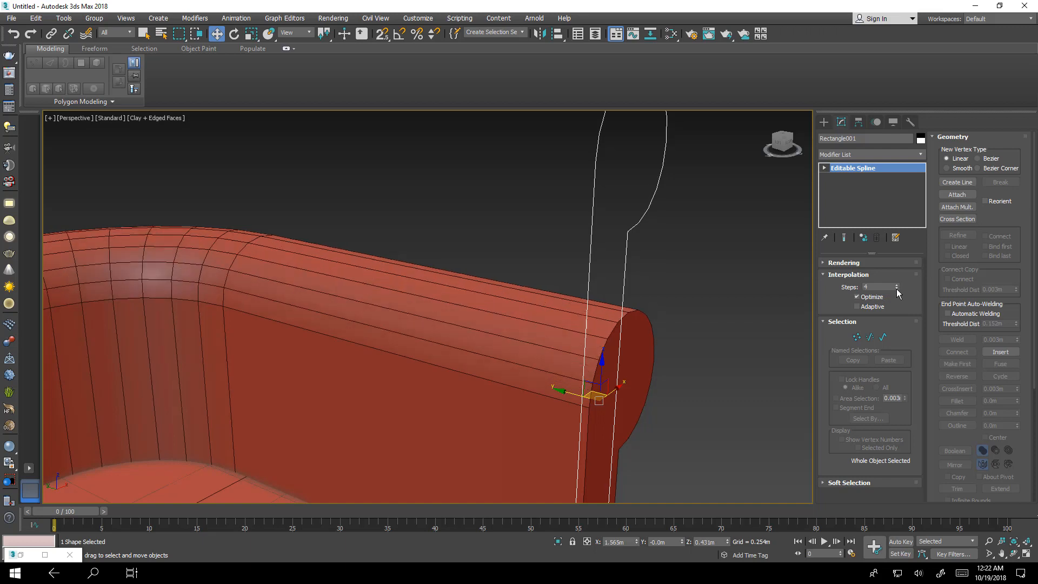
click(897, 289)
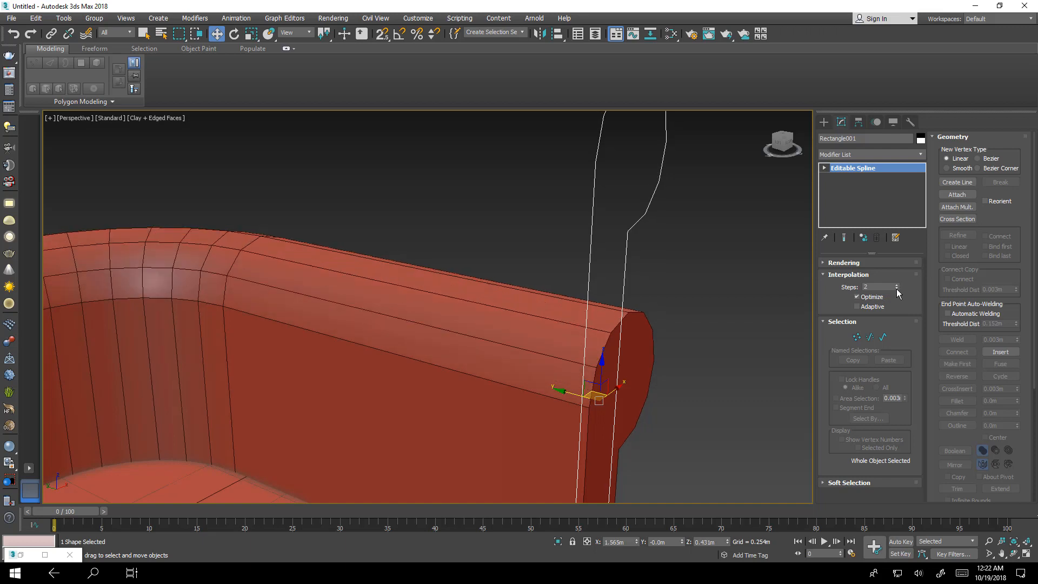
click(896, 288)
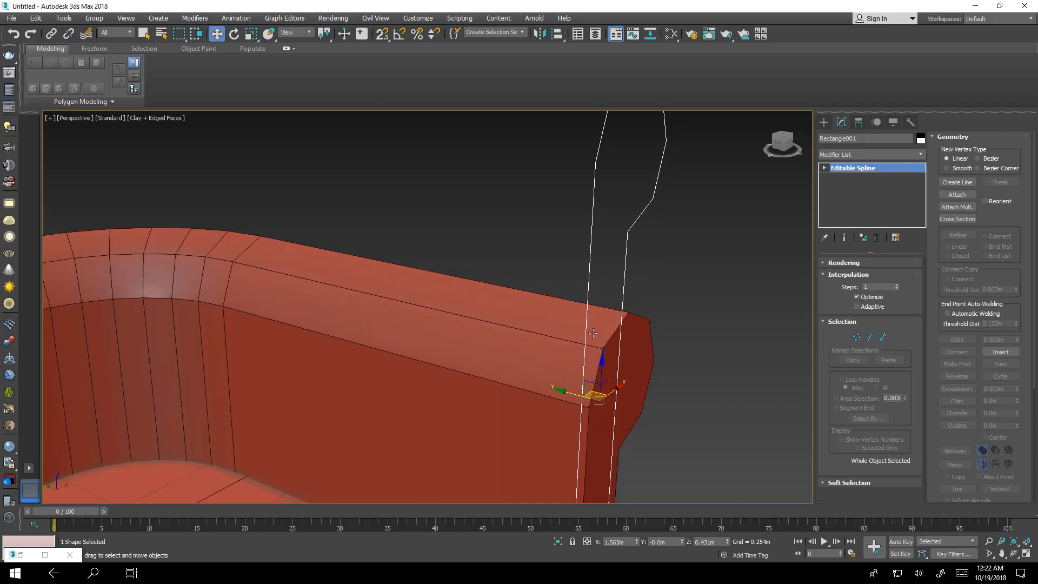
- Select the swept sofa body and go to its base Editable Spline with the end result of the Sweep displayed
alt+middle_drag(594, 333, 571, 311)
scroll(571, 311, down, 3)
click(527, 311)
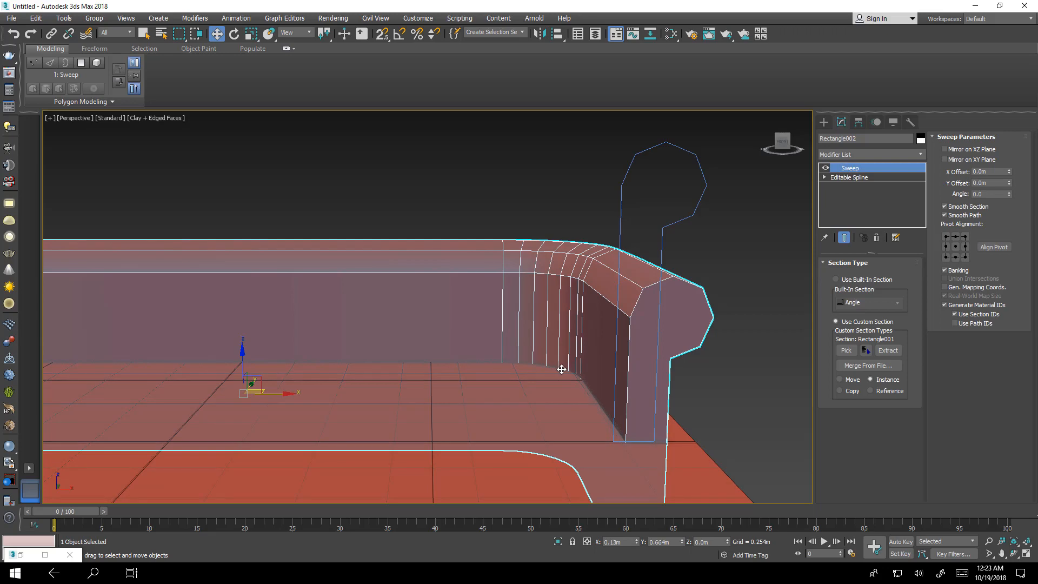
alt+middle_drag(573, 385, 598, 397)
click(842, 177)
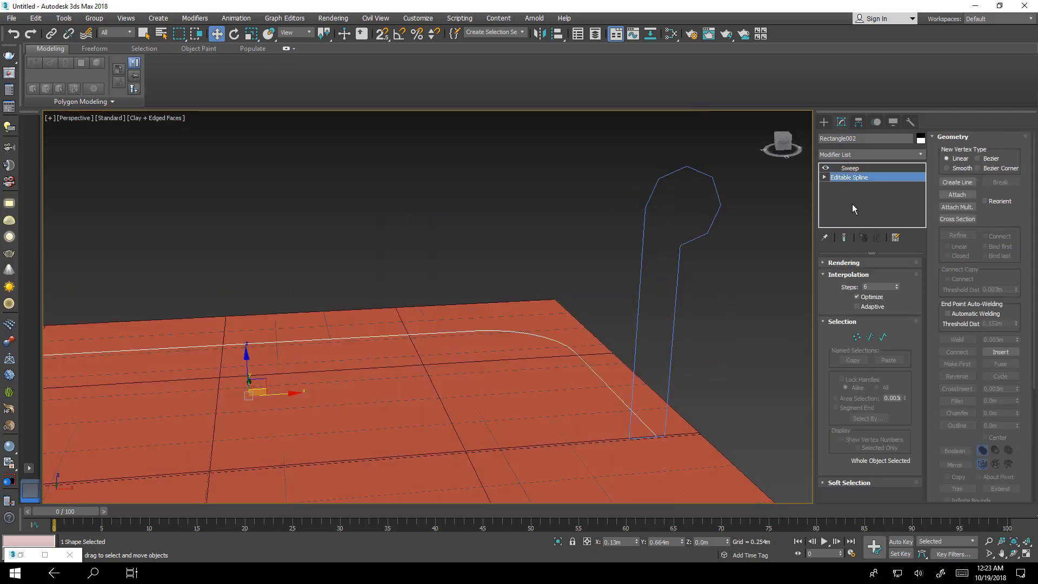
click(845, 238)
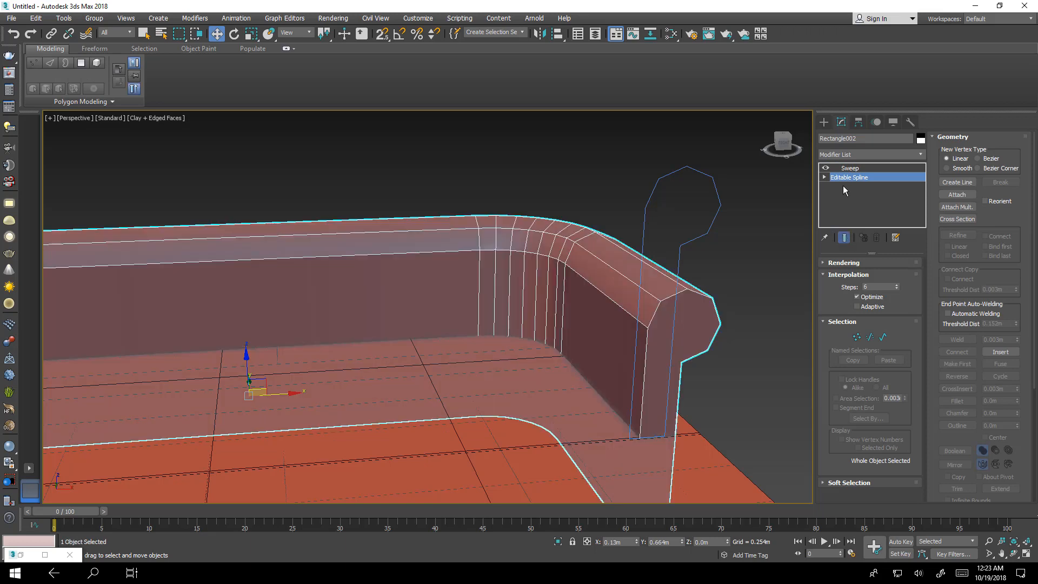
- Set the U-shaped path's interpolation steps to 3 to simplify the rounded rear corners
click(897, 289)
click(897, 288)
click(896, 288)
click(897, 288)
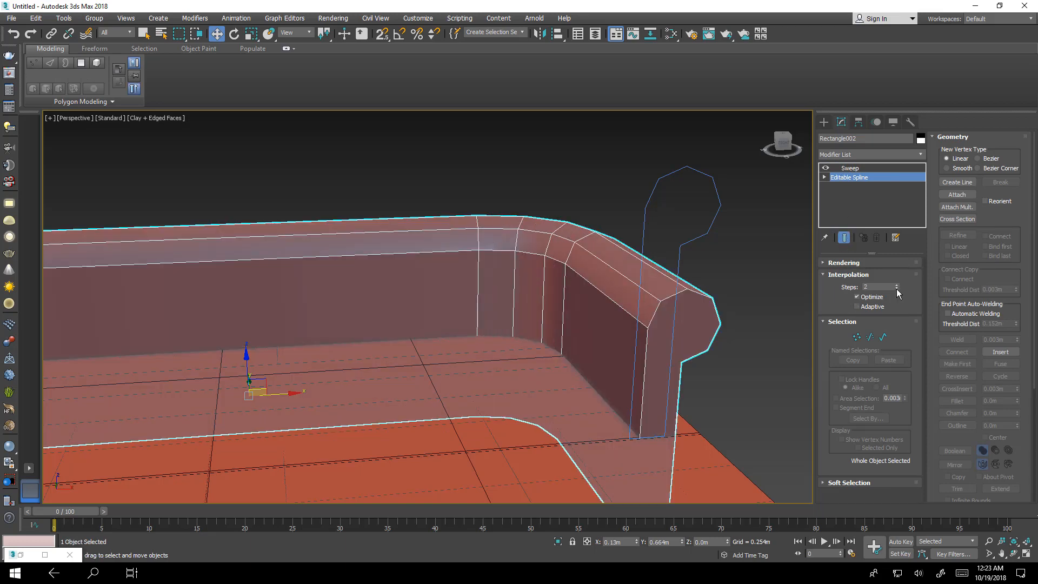
click(897, 288)
click(897, 288)
click(897, 285)
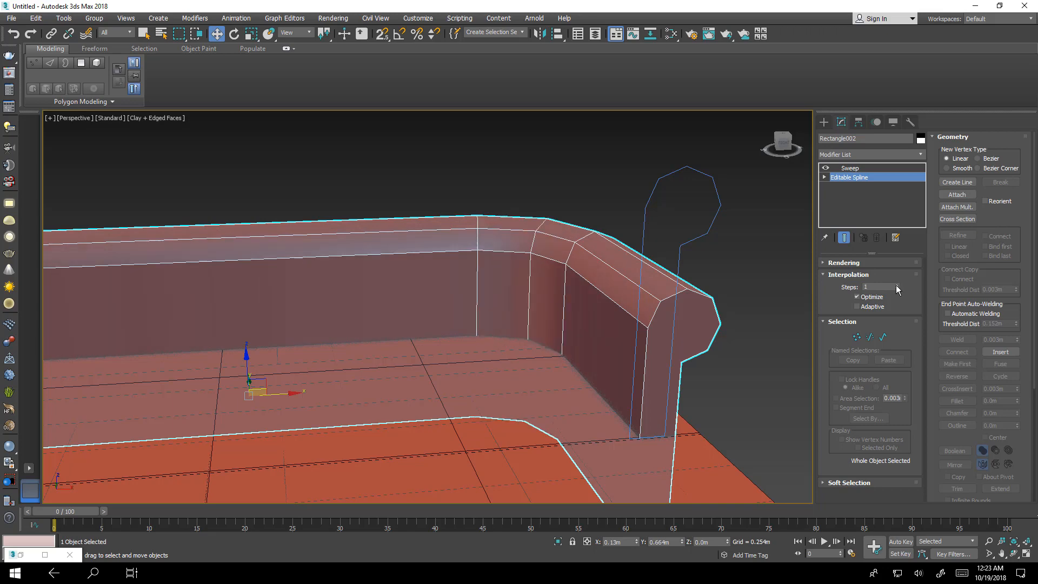
click(897, 286)
alt+middle_drag(544, 309, 594, 303)
scroll(476, 263, up, 5)
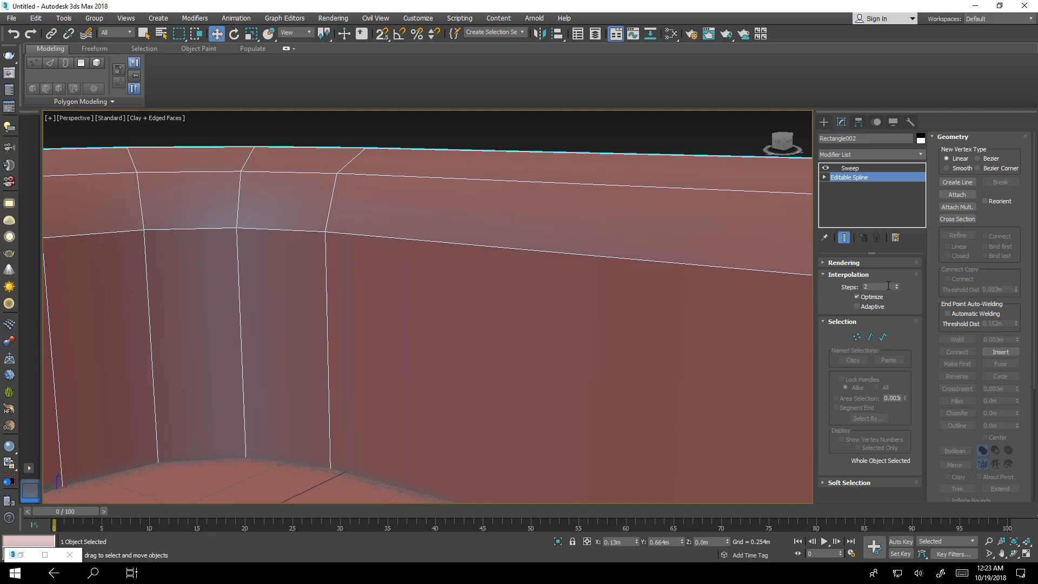
click(898, 286)
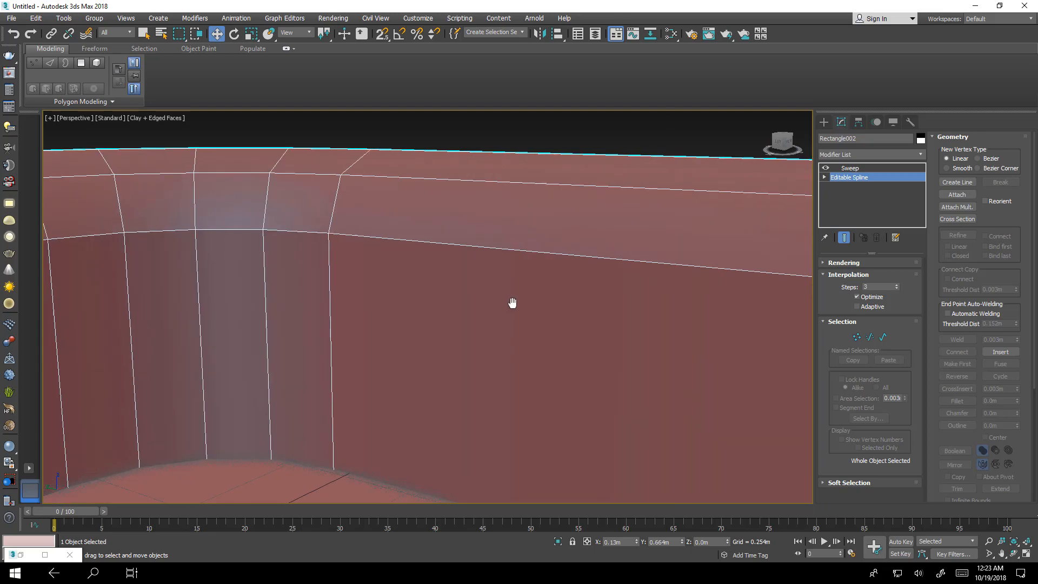
- Raise the sofa body to about 0.43 m in Z, fine-tuning in the Front view so its base rests on the floor
alt+middle_drag(512, 302, 707, 259)
scroll(544, 362, down, 5)
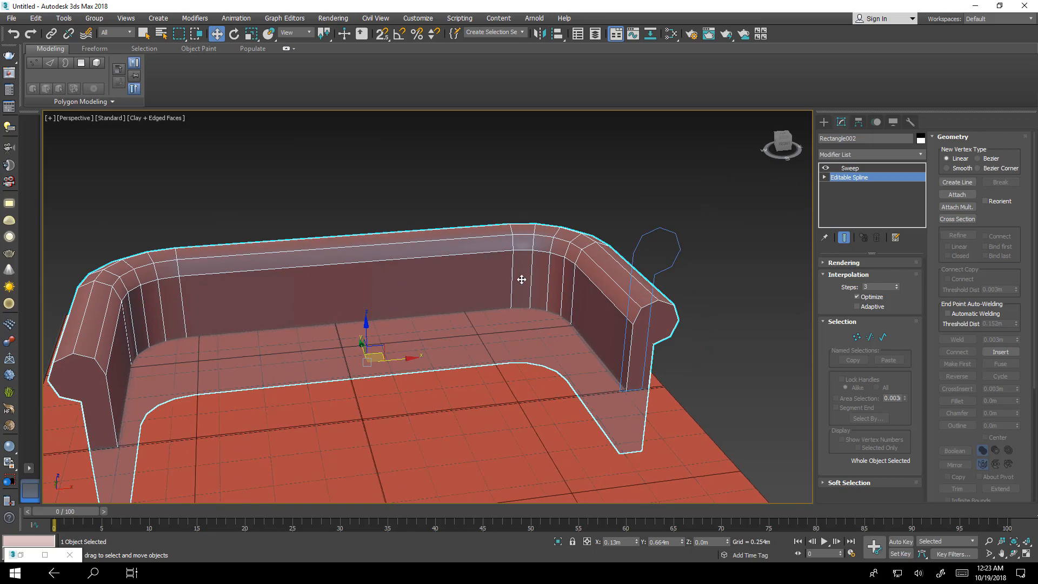
scroll(598, 330, down, 3)
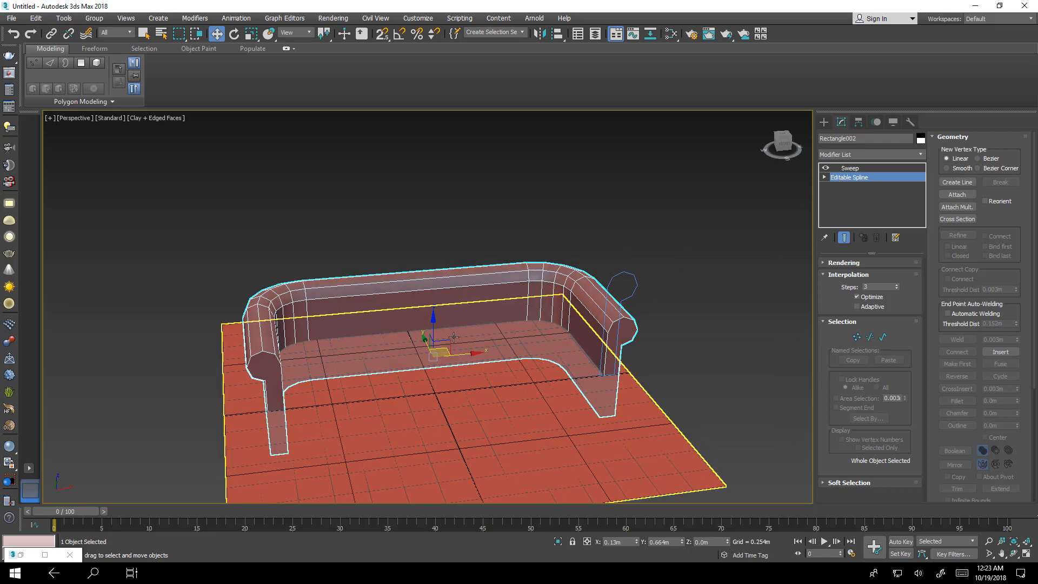
drag(446, 329, 447, 297)
key(alt+w)
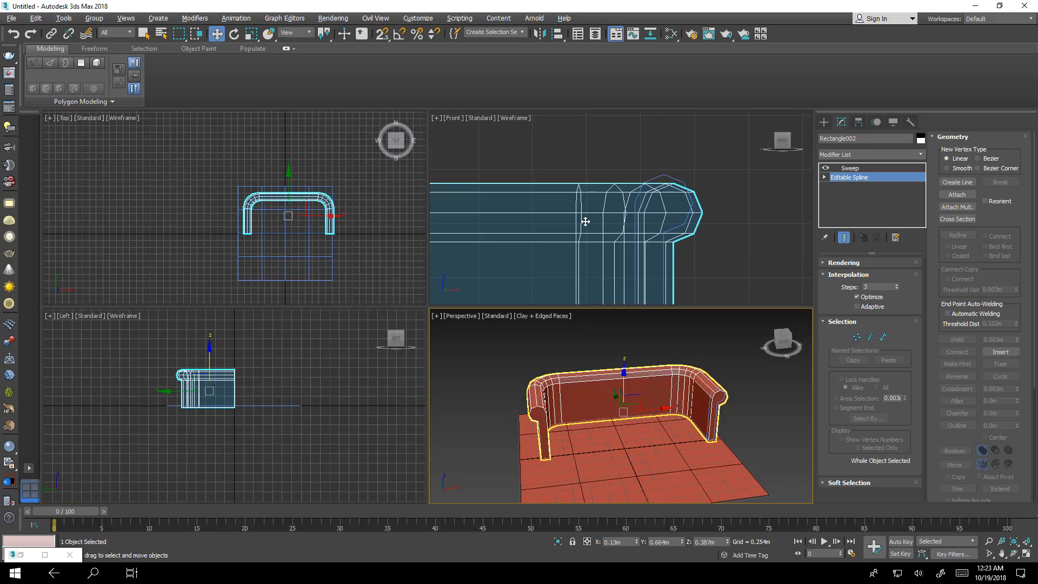
right_click(621, 225)
key(alt+w)
key(z)
middle_drag(471, 360, 487, 355)
scroll(459, 329, up, 2)
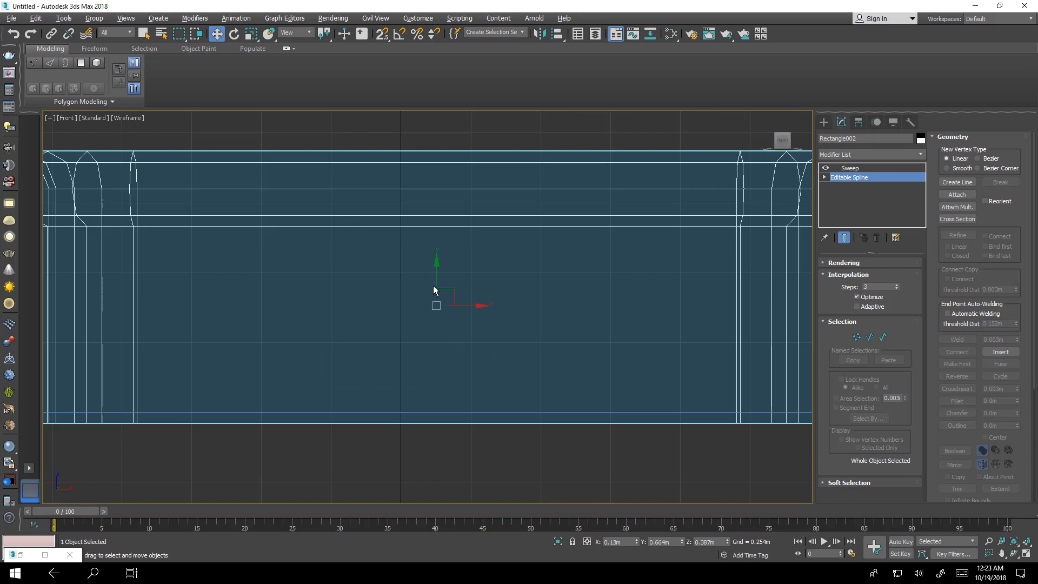
drag(436, 283, 445, 272)
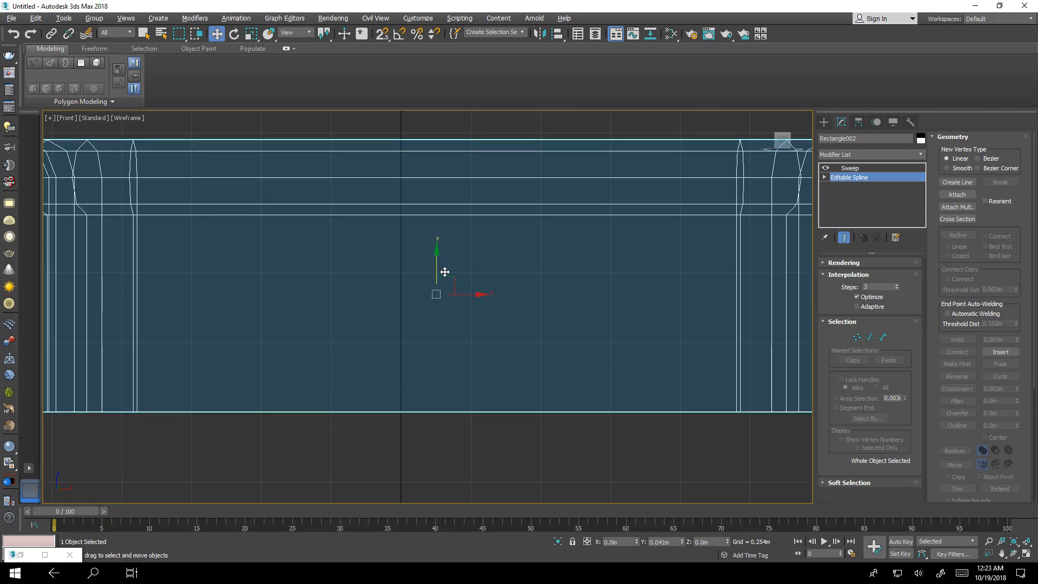
key(alt+w)
right_click(587, 395)
key(alt+w)
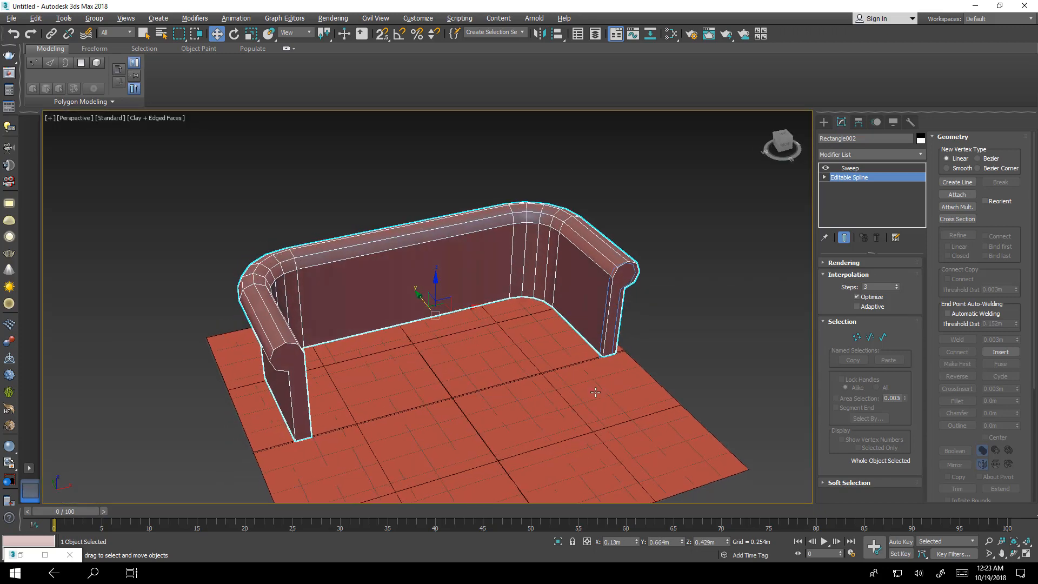
- Save the scene as Capitone_Sofa in the project's scenes folder
alt+middle_drag(584, 317, 573, 322)
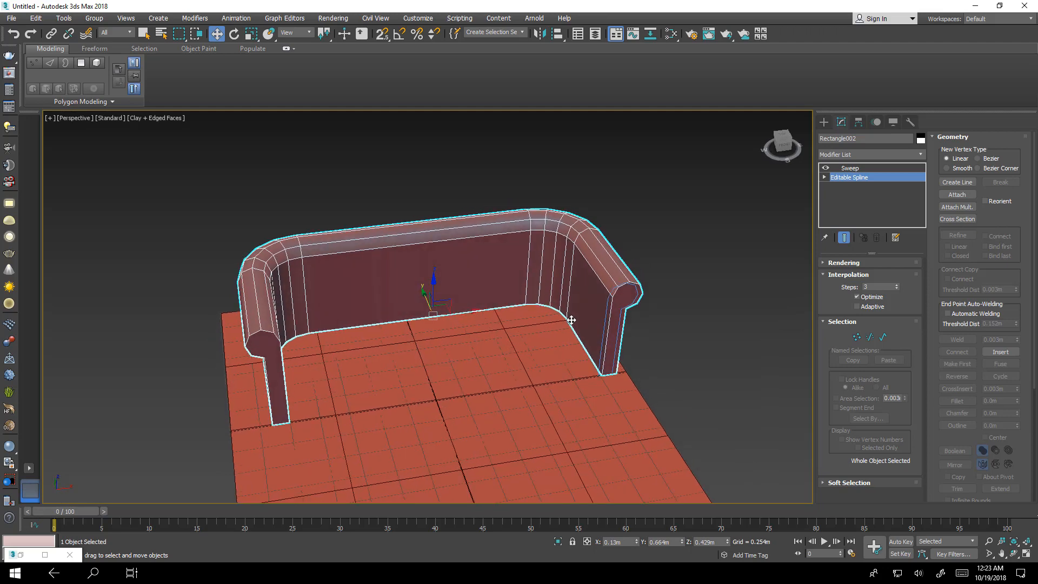
scroll(575, 320, up, 3)
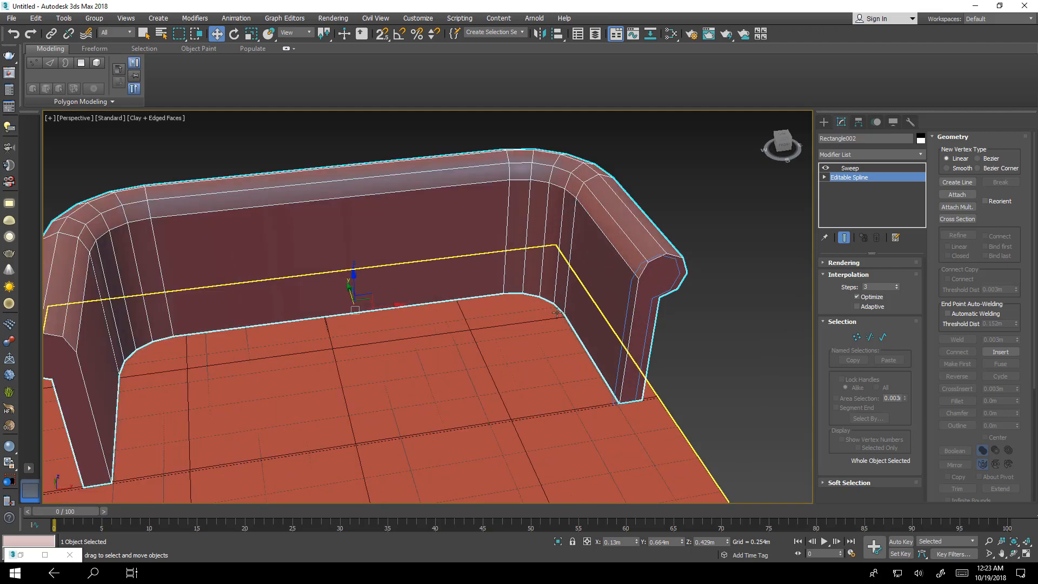
middle_drag(547, 320, 584, 325)
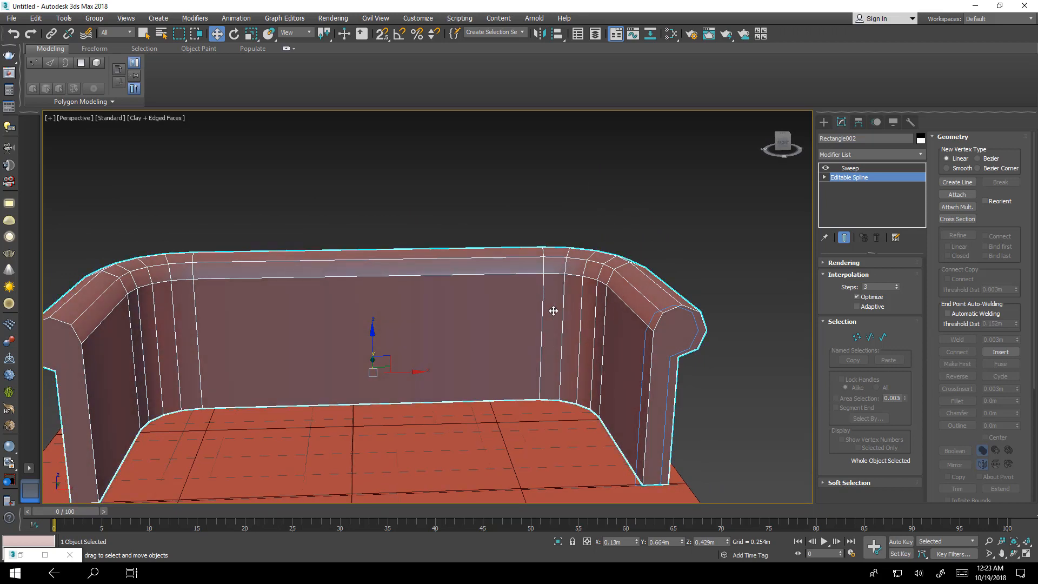
right_click(547, 275)
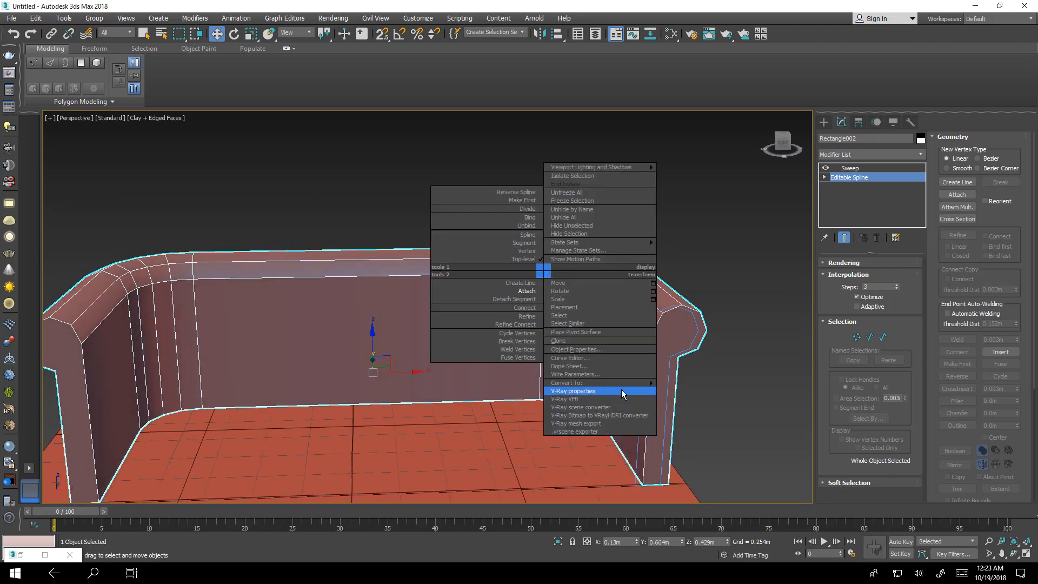
mouse_move(629, 385)
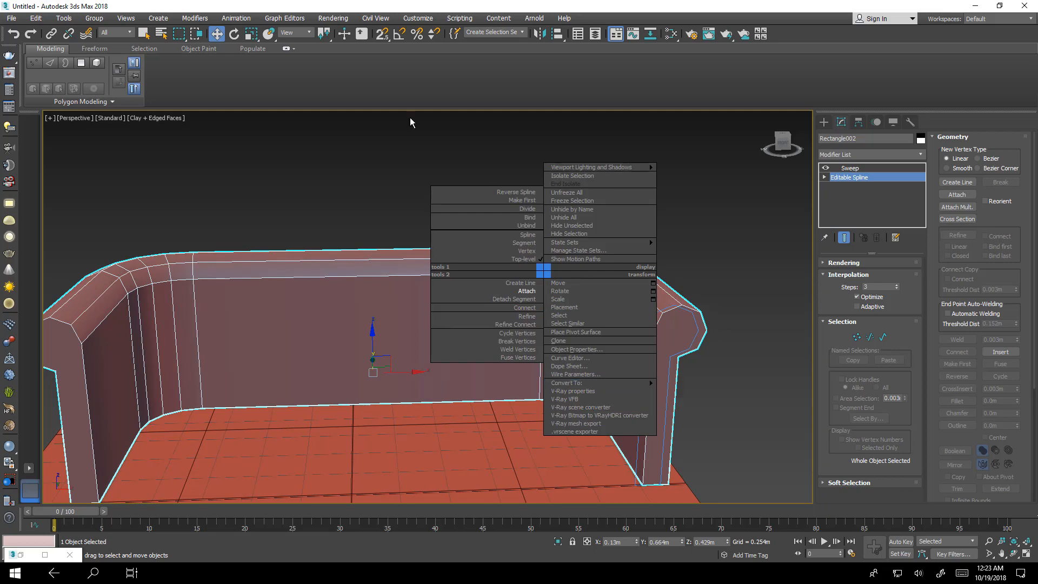
click(148, 2)
click(18, 16)
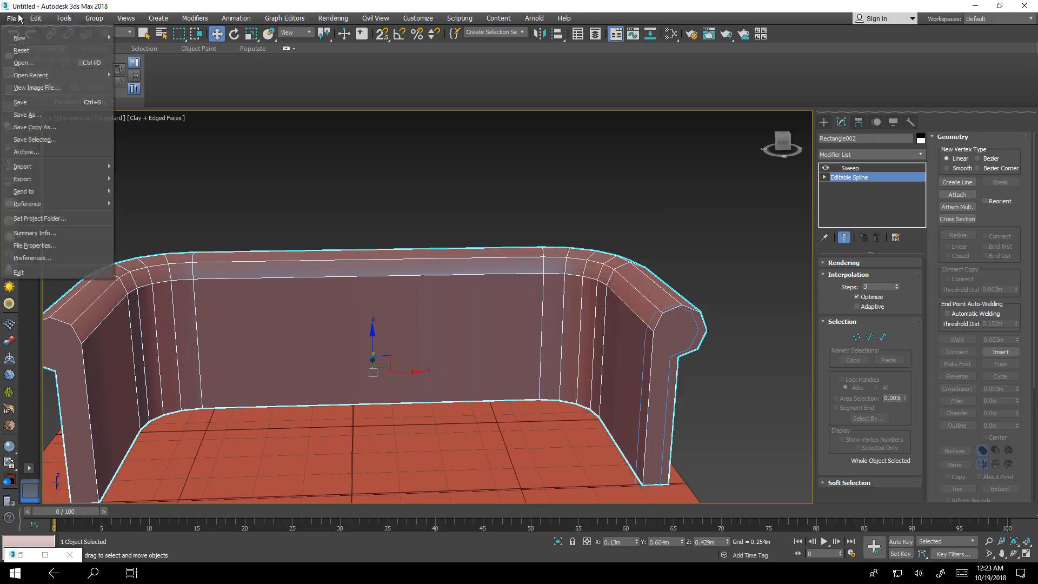
click(24, 107)
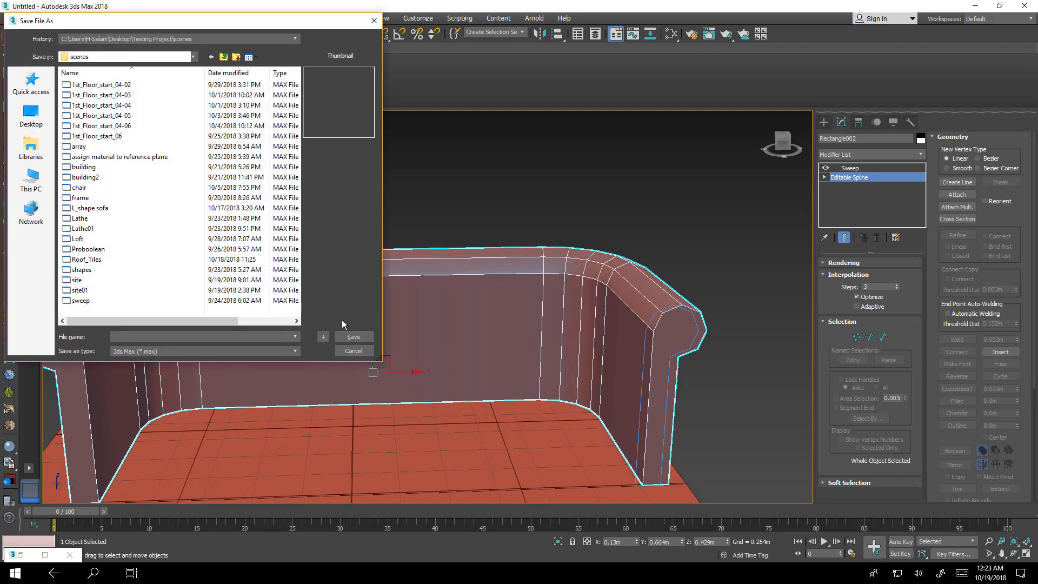
text(Capitone_Sofa)
key(Return)
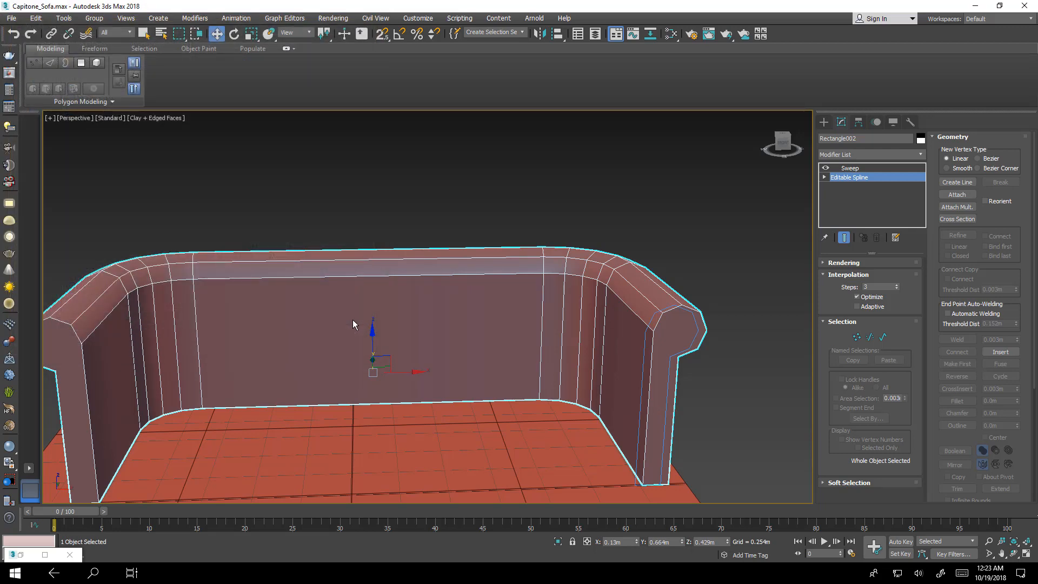
- Convert the swept sofa body to an Editable Poly
right_click(518, 273)
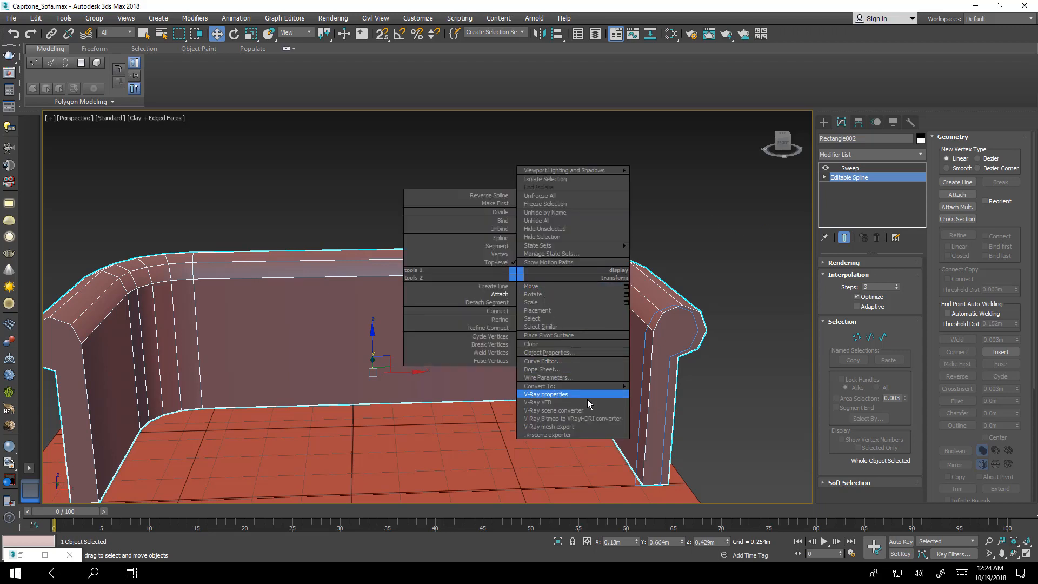
mouse_move(598, 386)
click(658, 394)
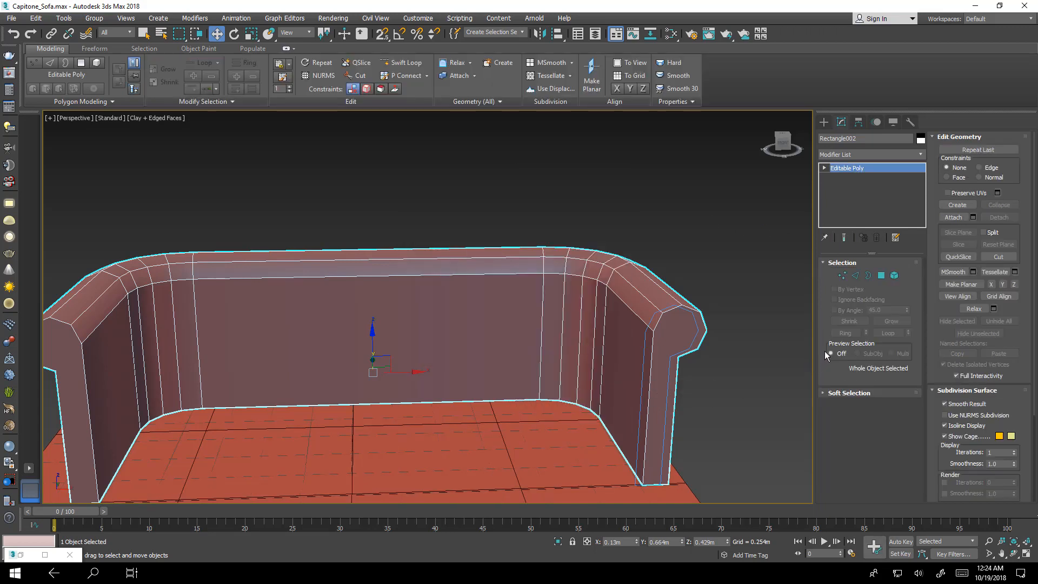
- At edge level, select the backrest's long horizontal edges and connect them with 1 segment through the middle
click(860, 277)
drag(395, 186, 342, 456)
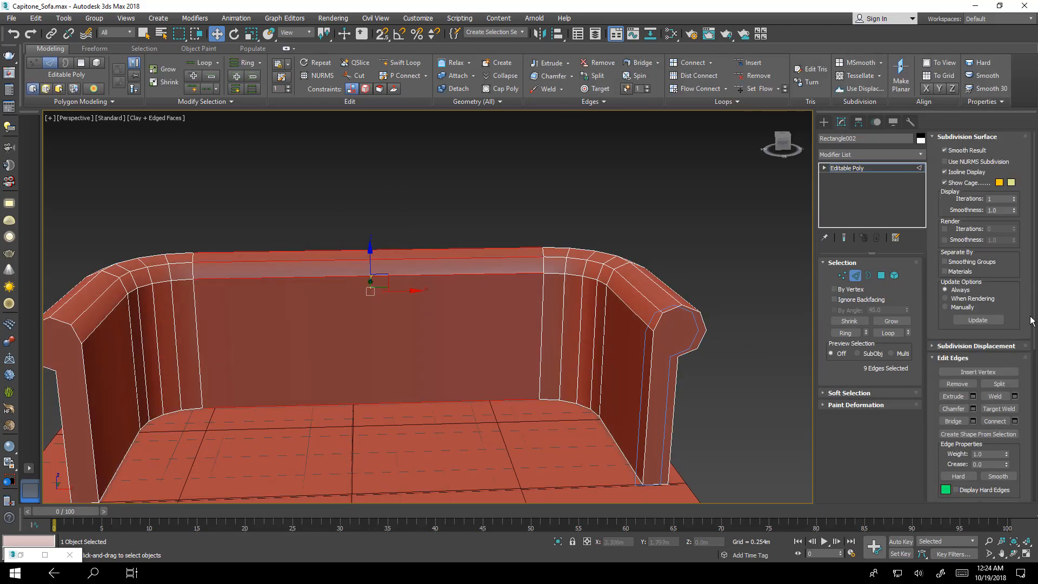
click(1015, 421)
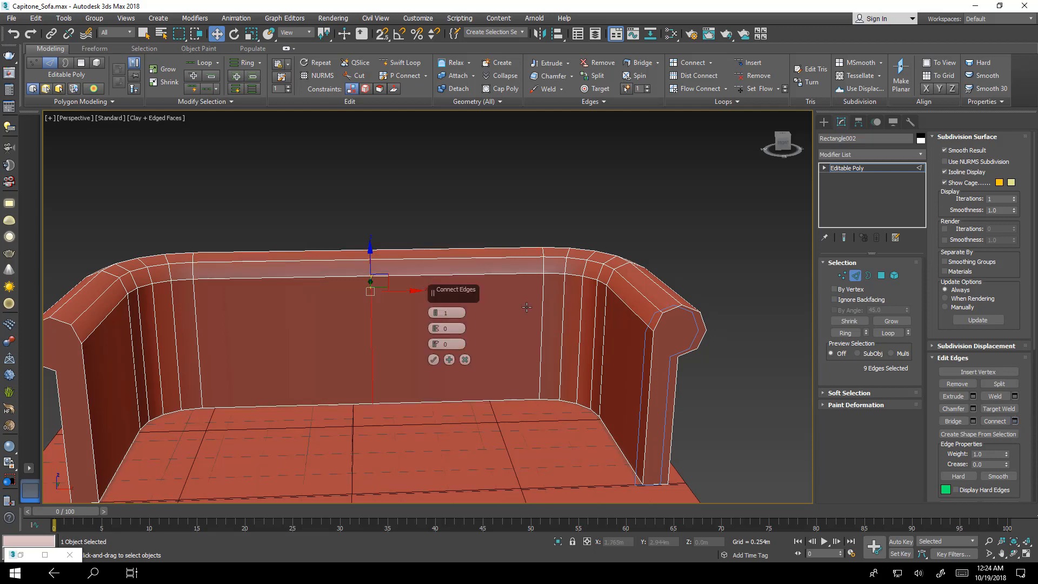
click(434, 359)
scroll(473, 294, down, 5)
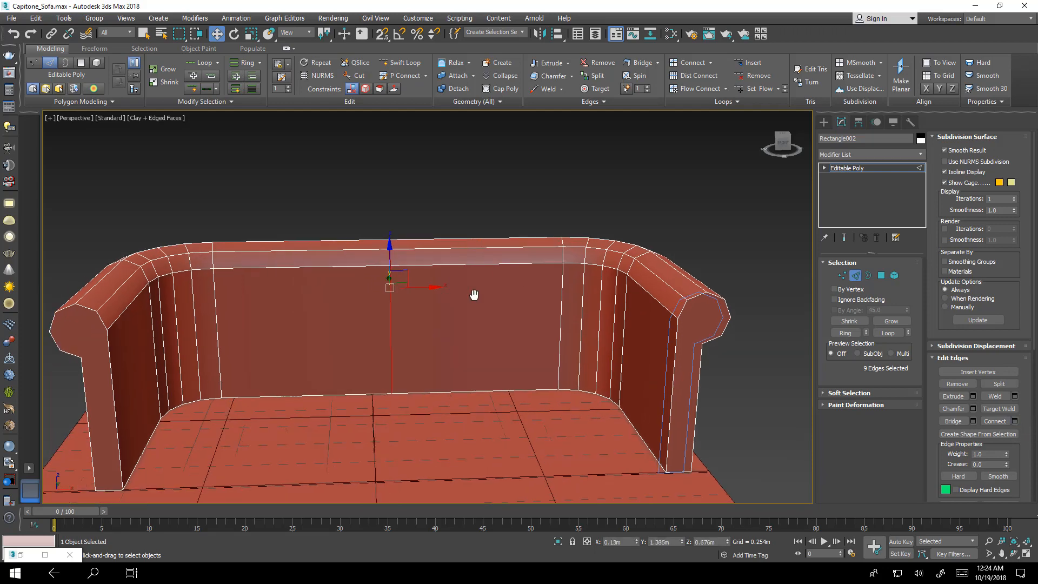
- At polygon level, select the left half of the sofa body up to the middle edge loop and delete it
click(433, 190)
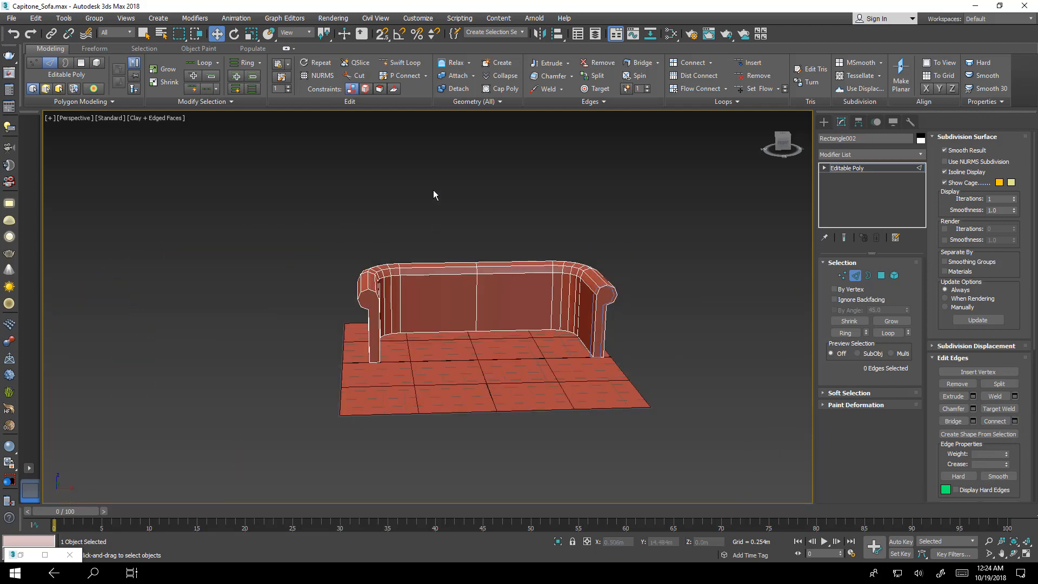
key(4)
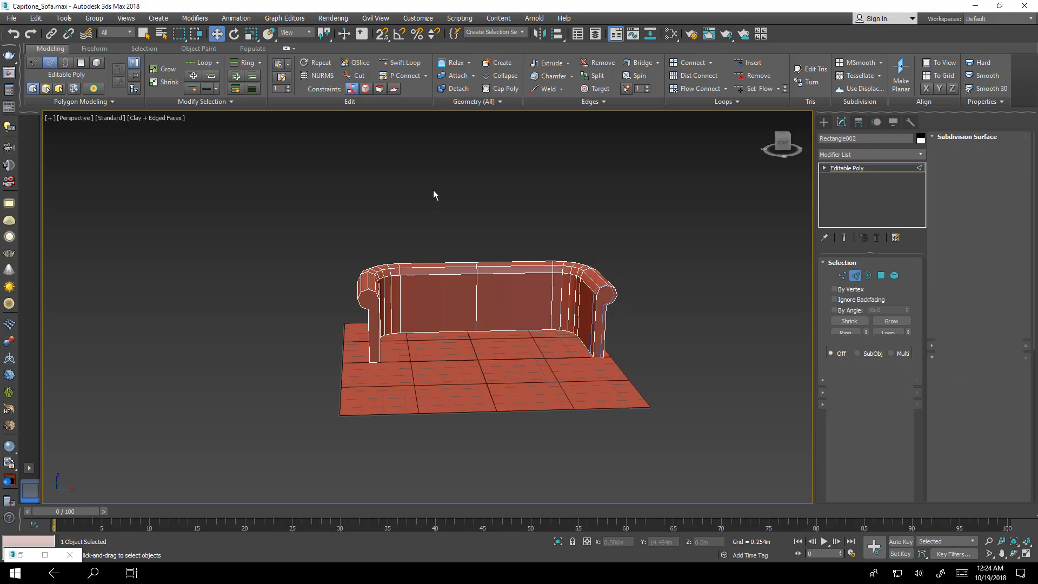
drag(433, 203, 295, 420)
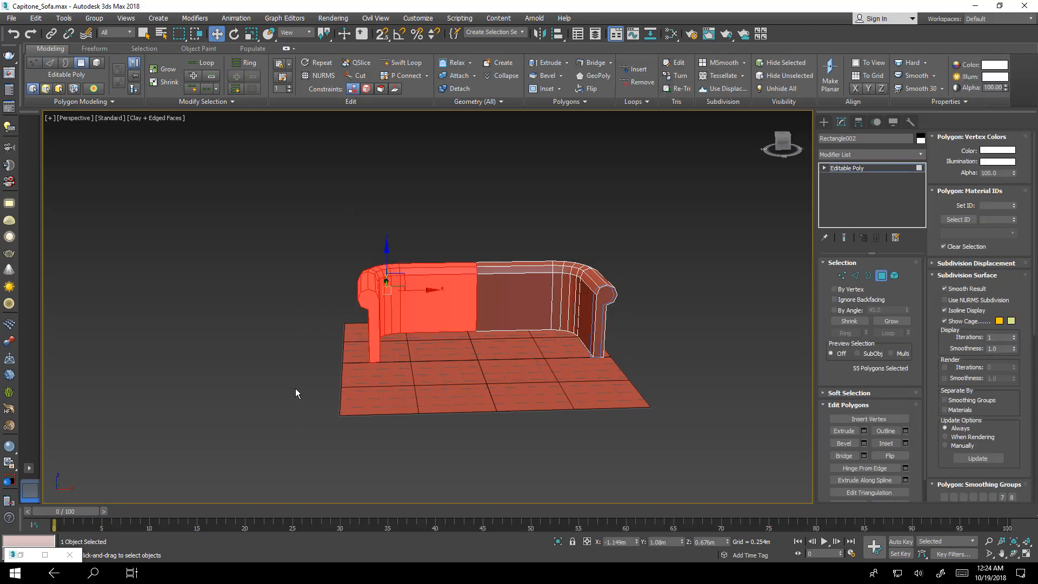
key(Delete)
- At edge level, select the remaining backrest half's long horizontal edges and connect them with 7 segments
alt+middle_drag(500, 289, 583, 339)
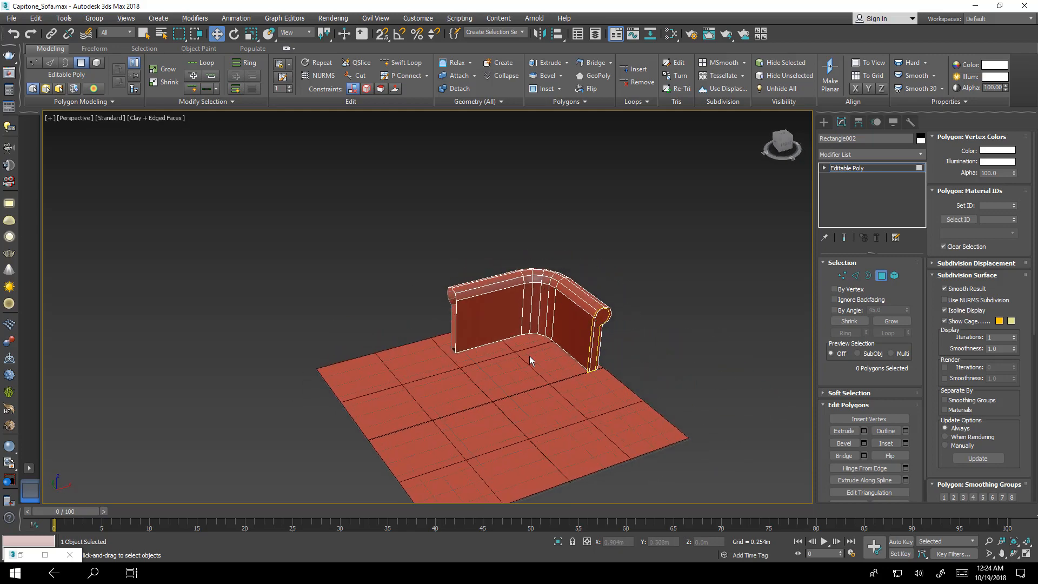
scroll(530, 361, up, 5)
alt+middle_drag(530, 361, 616, 336)
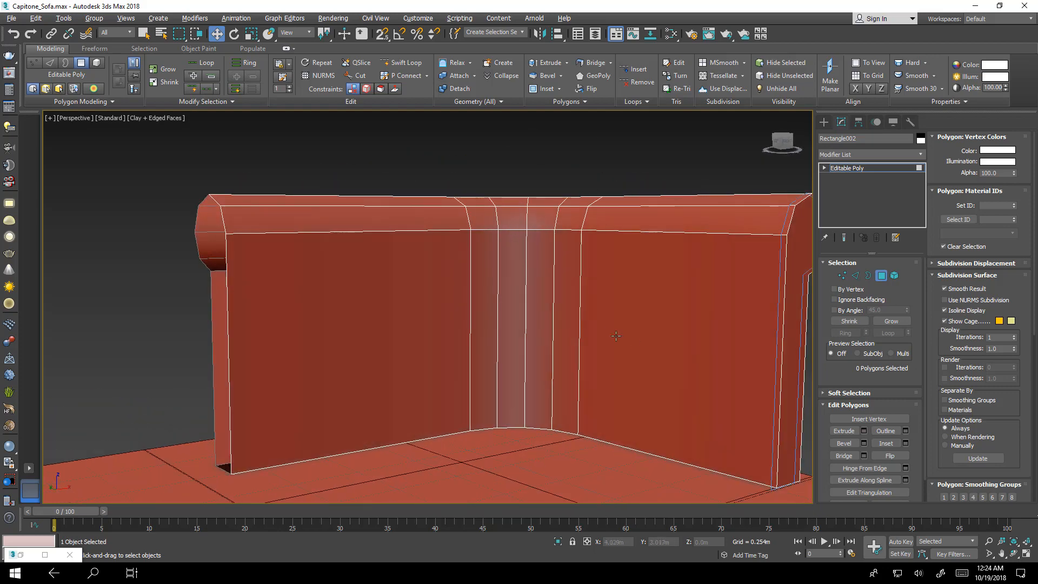
scroll(566, 343, down, 4)
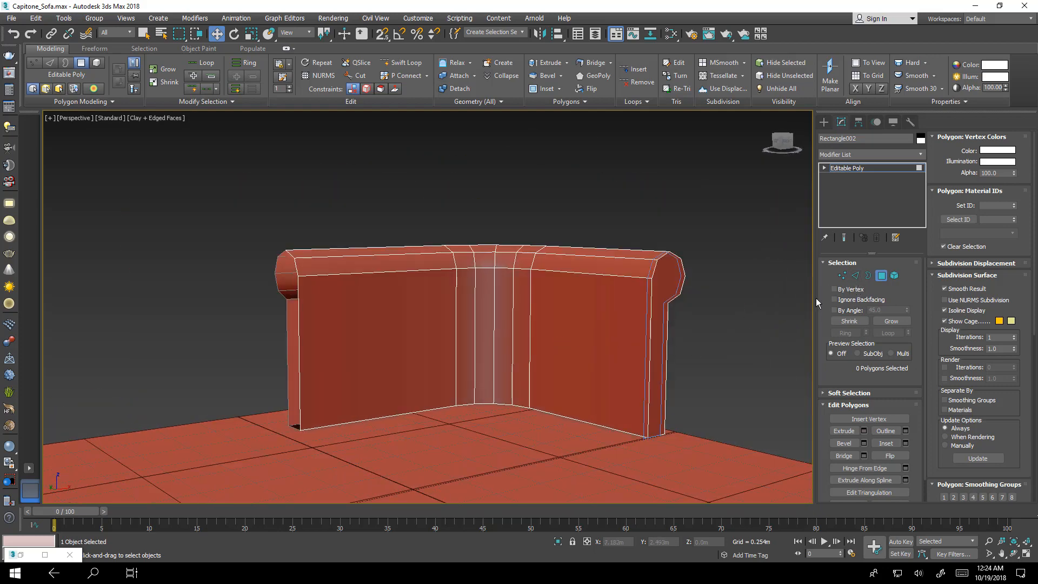
alt+middle_drag(530, 321, 584, 325)
click(859, 276)
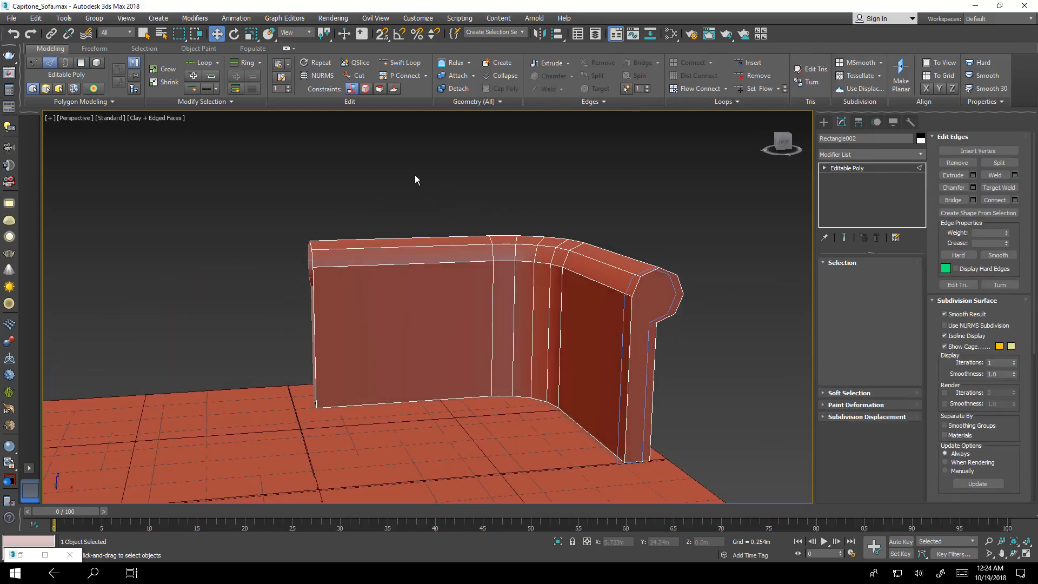
drag(414, 174, 407, 447)
alt+middle_drag(400, 374, 476, 376)
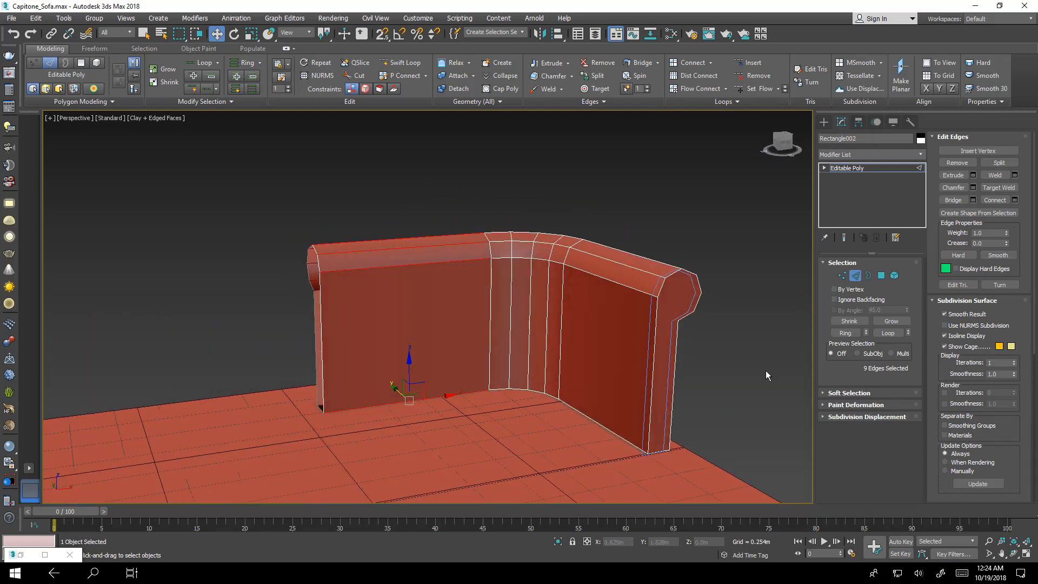
click(1014, 199)
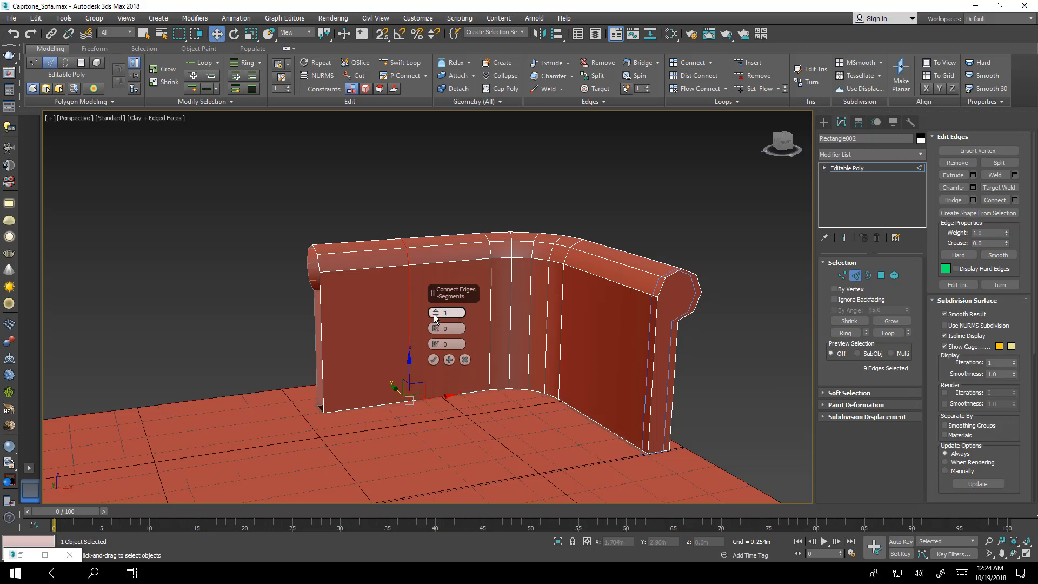
drag(435, 313, 436, 302)
scroll(468, 254, up, 5)
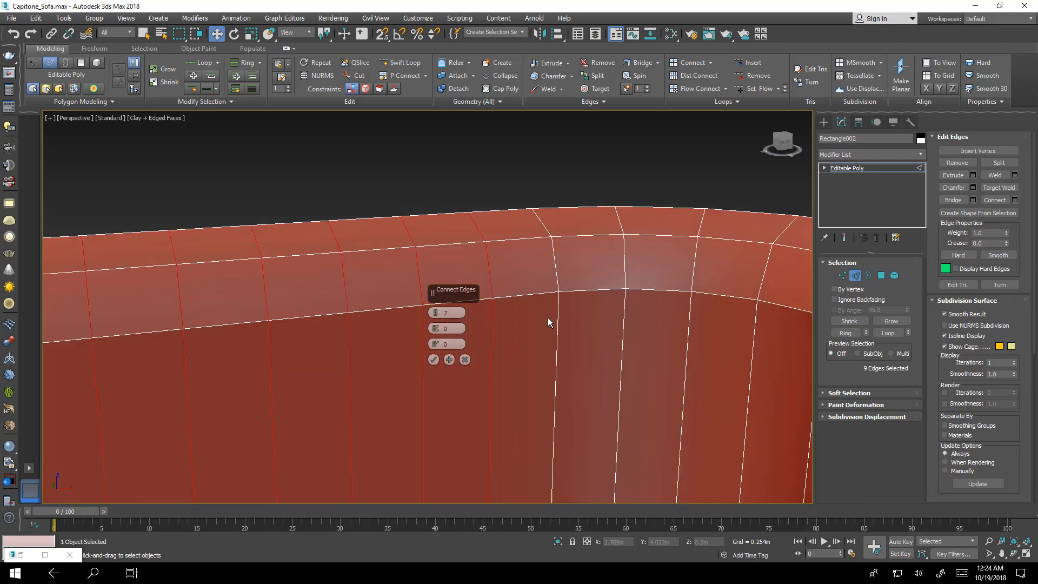
click(436, 311)
click(437, 315)
alt+middle_drag(523, 372, 521, 362)
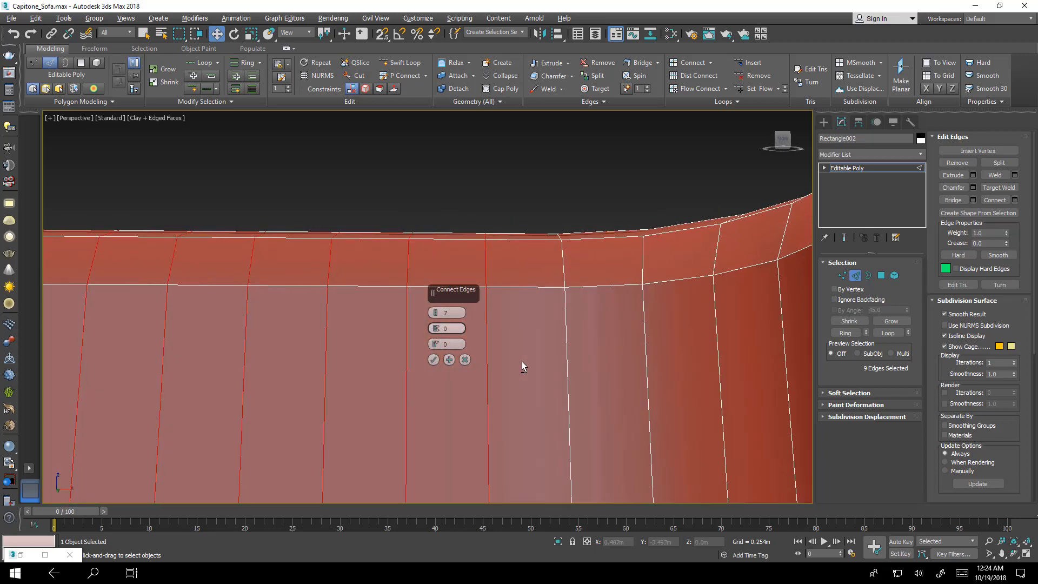
click(435, 360)
- Select the long horizontal edges of the straight armrest section and connect them with 6 segments
scroll(438, 355, down, 7)
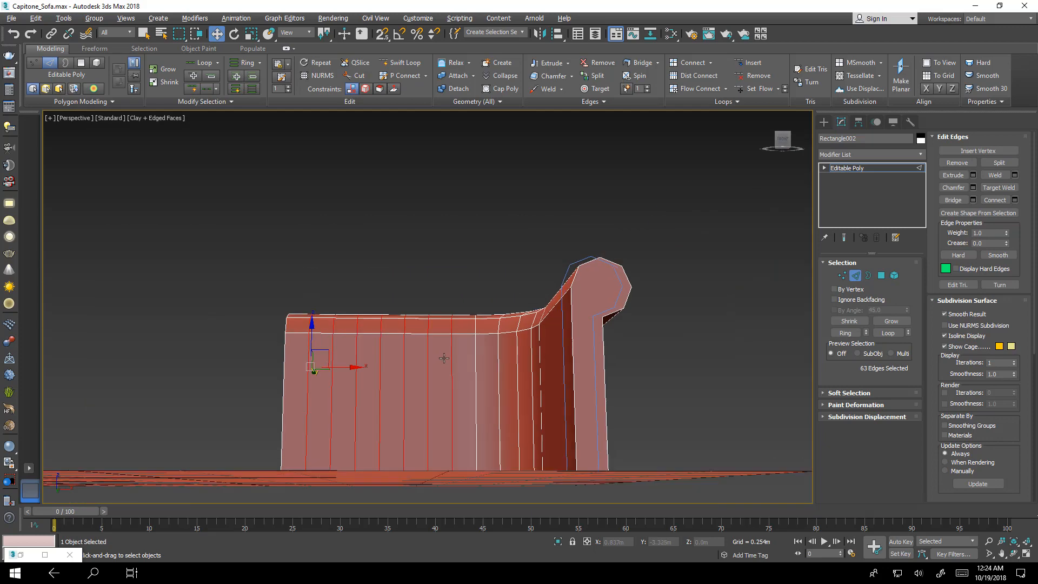
alt+middle_drag(445, 357, 538, 271)
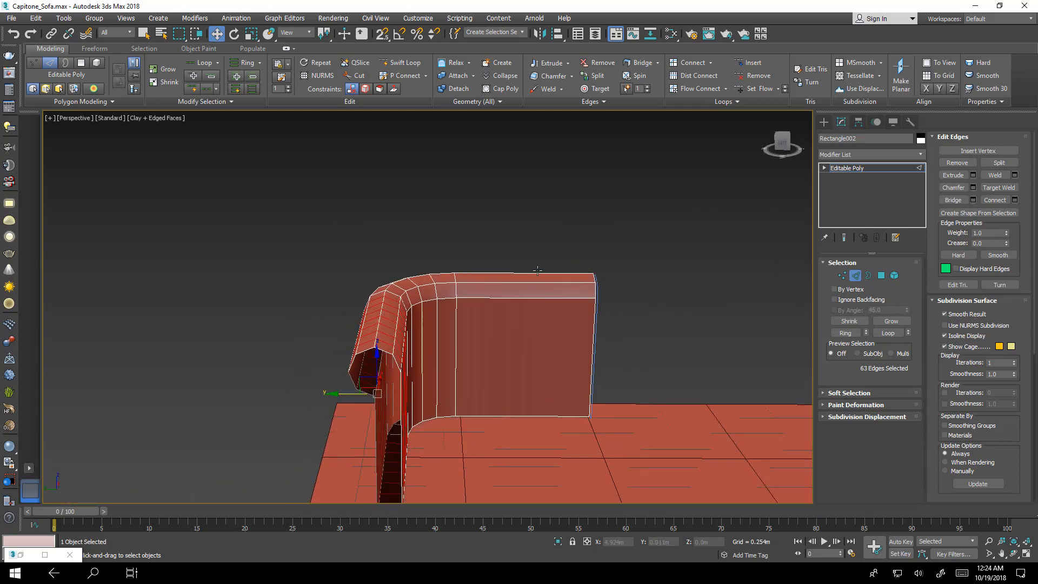
drag(534, 401, 533, 467)
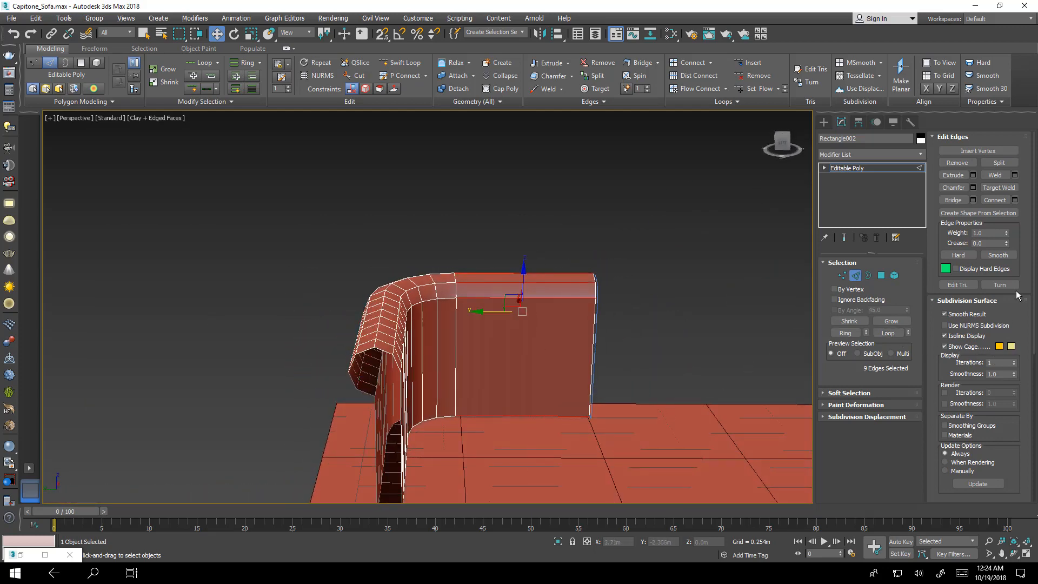
click(1015, 199)
scroll(503, 322, up, 5)
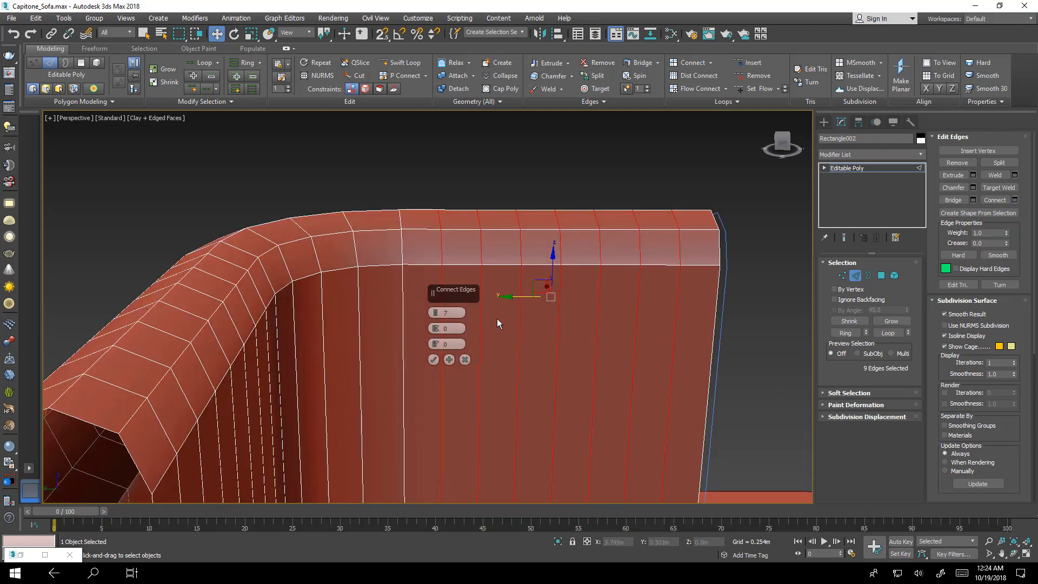
click(437, 317)
alt+middle_drag(401, 315, 371, 320)
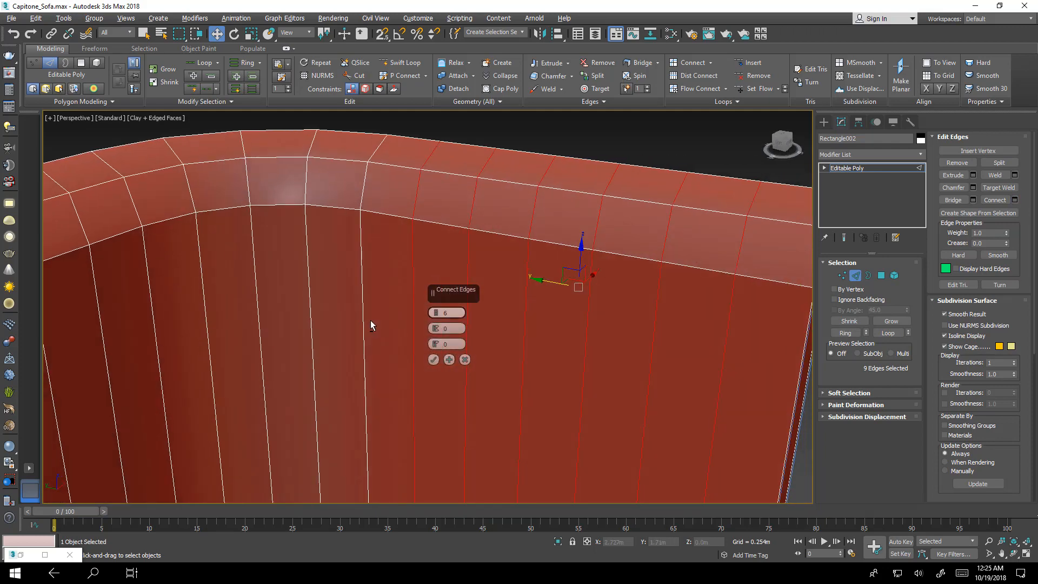
click(434, 360)
scroll(466, 306, down, 8)
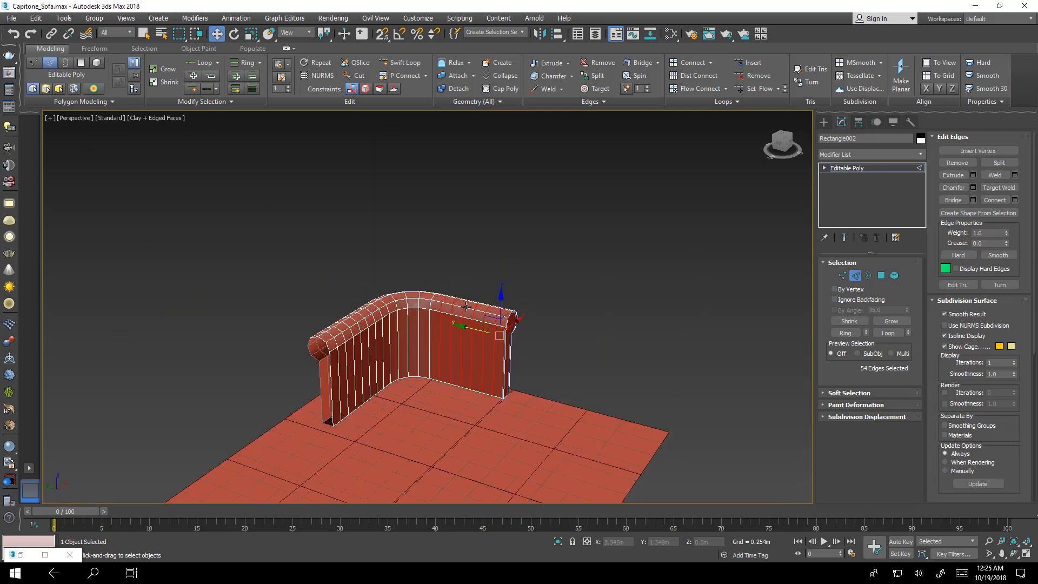
alt+middle_drag(469, 306, 453, 314)
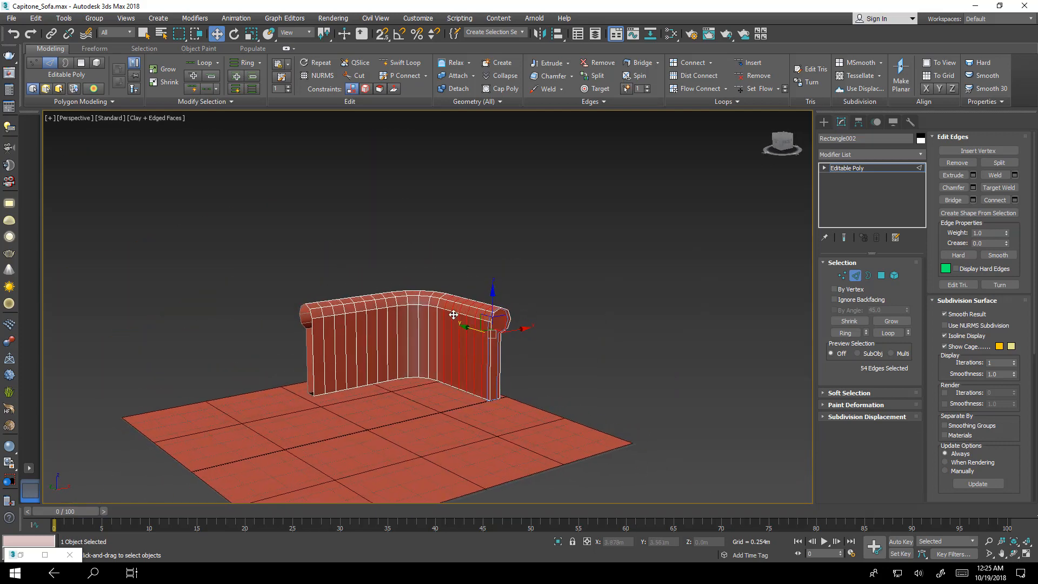
scroll(444, 340, up, 3)
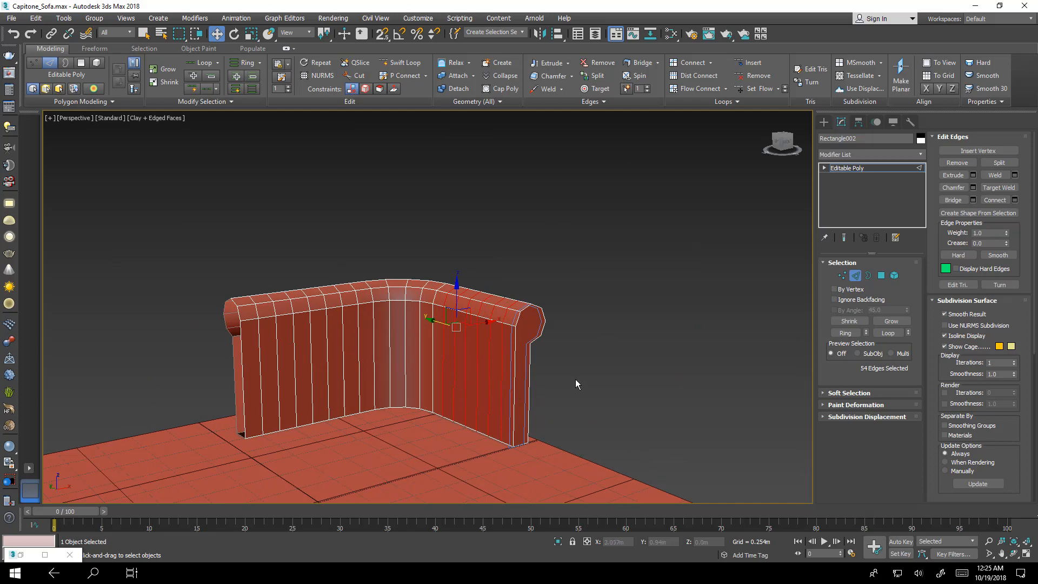
drag(247, 381, 205, 380)
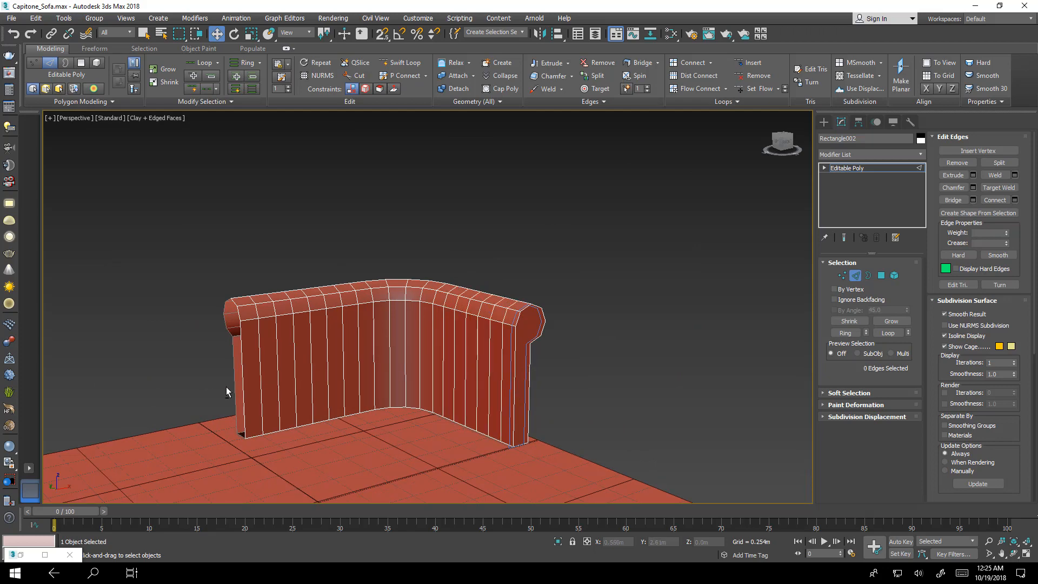
alt+middle_drag(226, 387, 241, 385)
alt+middle_drag(542, 368, 389, 413)
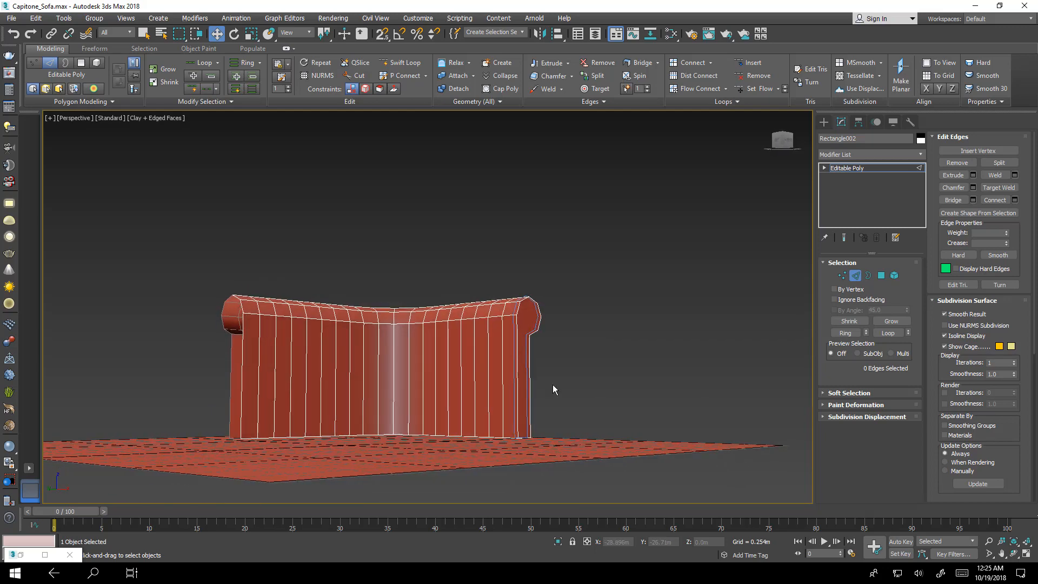
drag(546, 371, 199, 382)
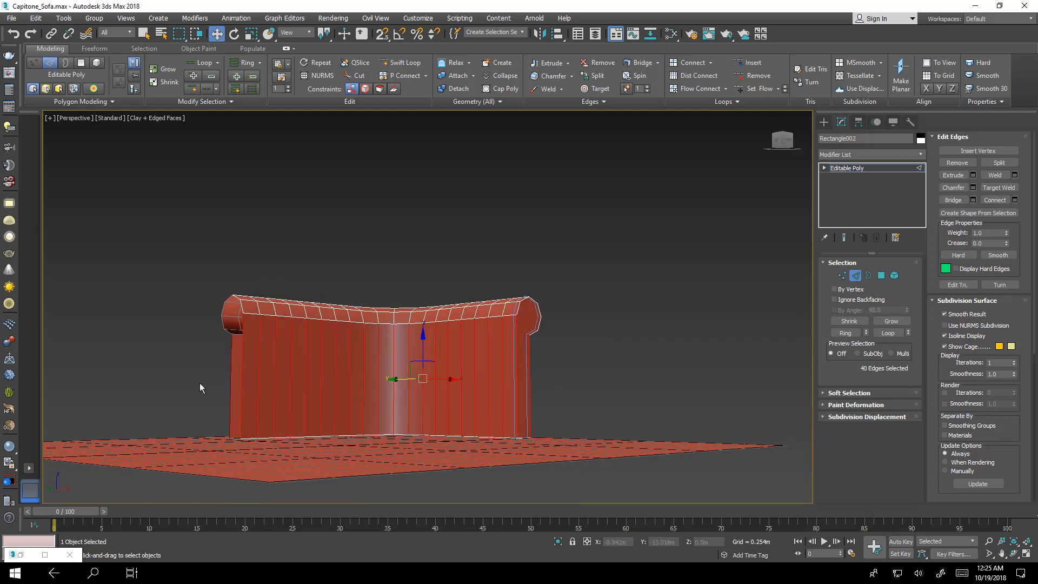
mouse_move(244, 390)
alt+middle_down()
mouse_move(187, 396)
mouse_move(287, 427)
mouse_move(258, 391)
alt+middle_up()
scroll(522, 406, up, 4)
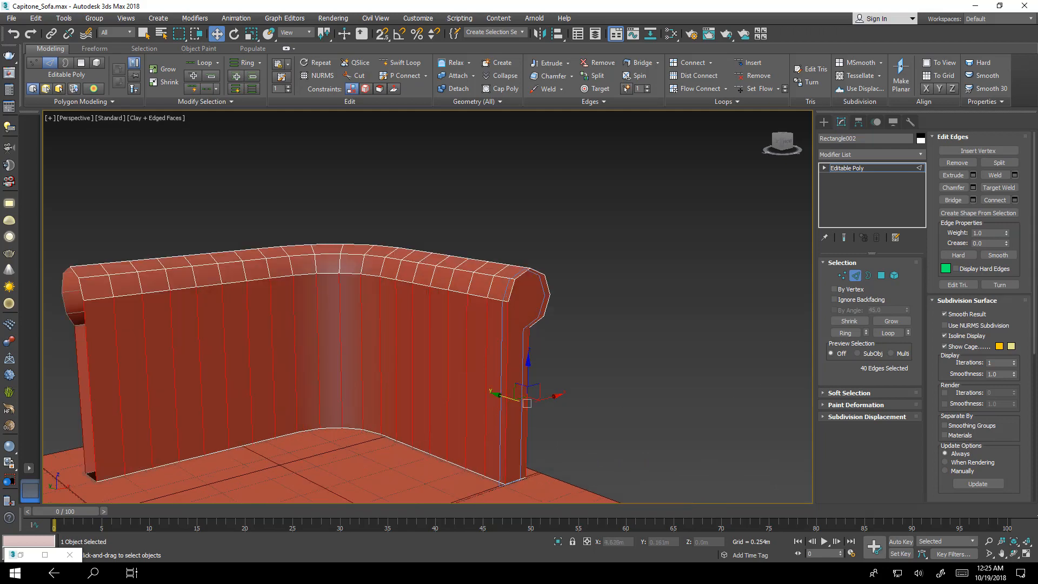
click(1014, 202)
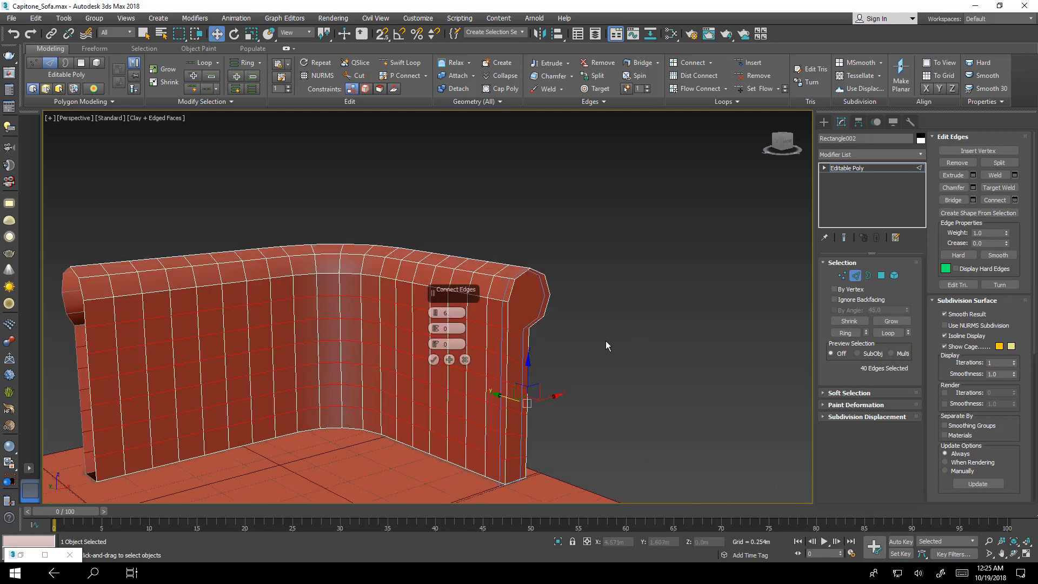
alt+middle_drag(519, 383, 469, 373)
alt+middle_drag(464, 368, 427, 358)
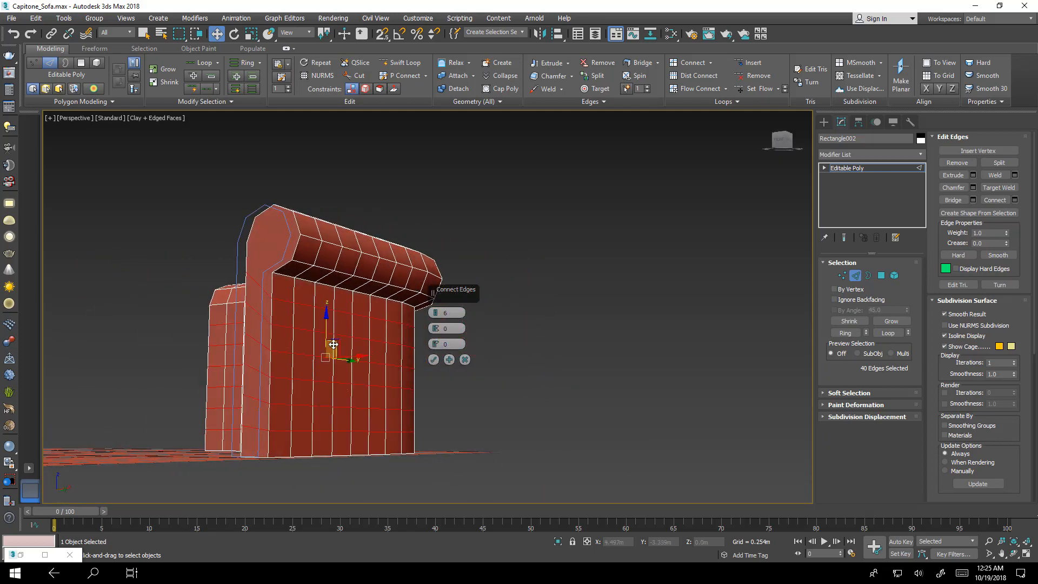
alt+middle_drag(327, 348, 411, 363)
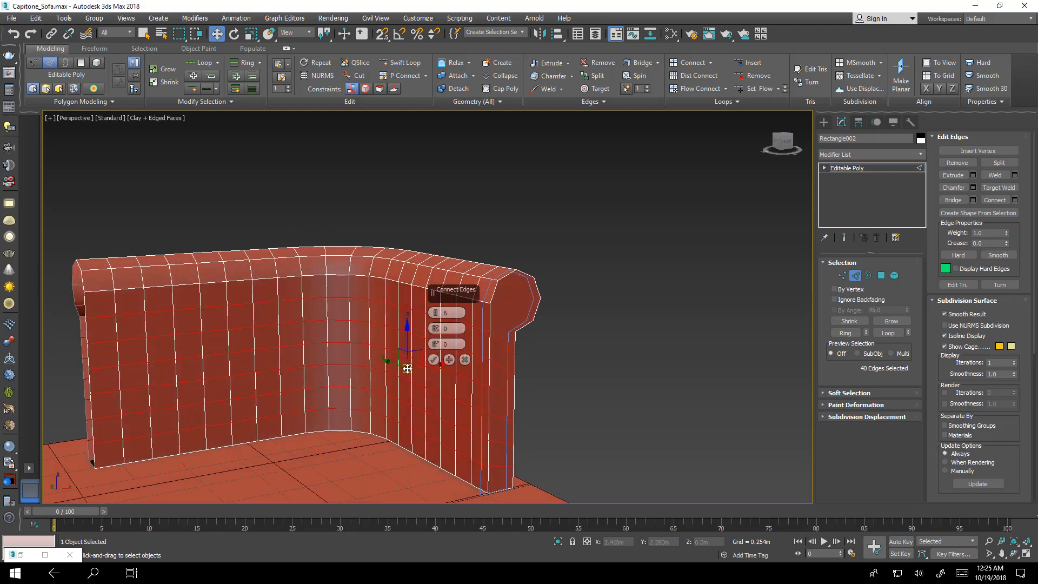
click(465, 360)
click(572, 371)
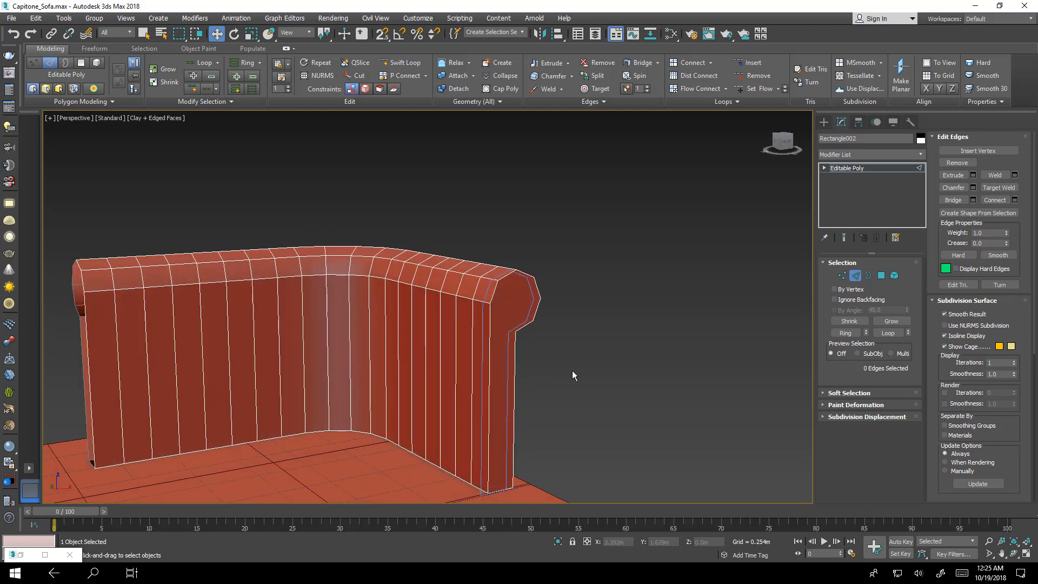
- Ring-select the vertical edges along the inner face of the arm and backrest and connect them with 5 segments
click(490, 365)
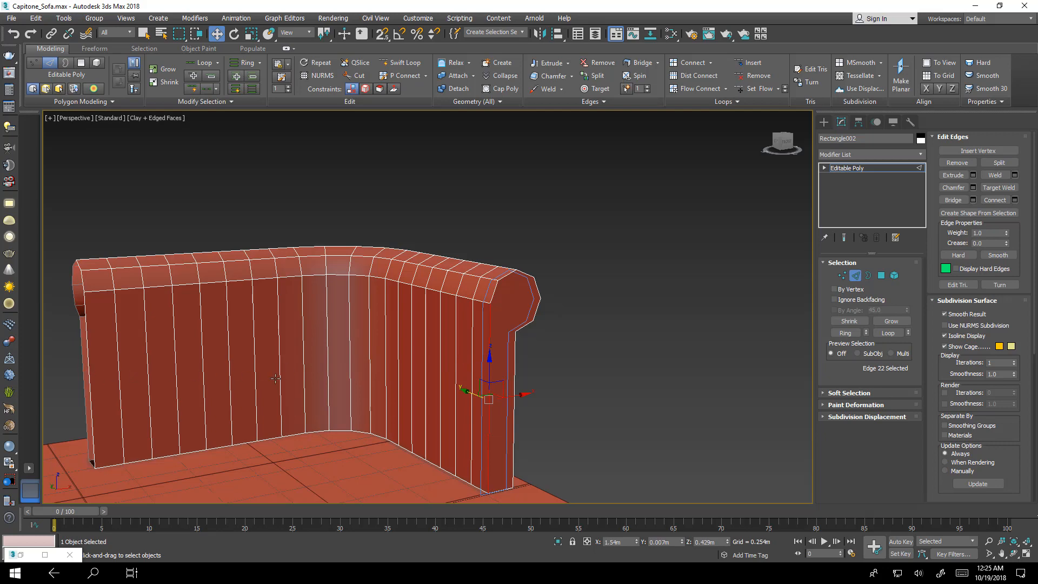
alt+middle_drag(276, 379, 690, 398)
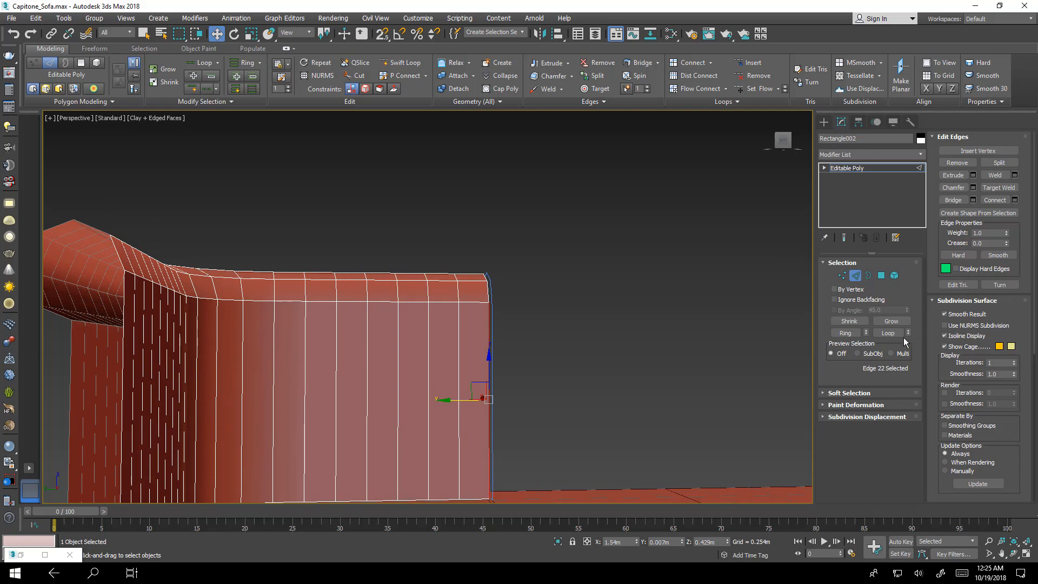
click(860, 334)
alt+middle_drag(660, 373, 518, 371)
alt+middle_drag(350, 390, 391, 367)
middle_drag(390, 367, 480, 296)
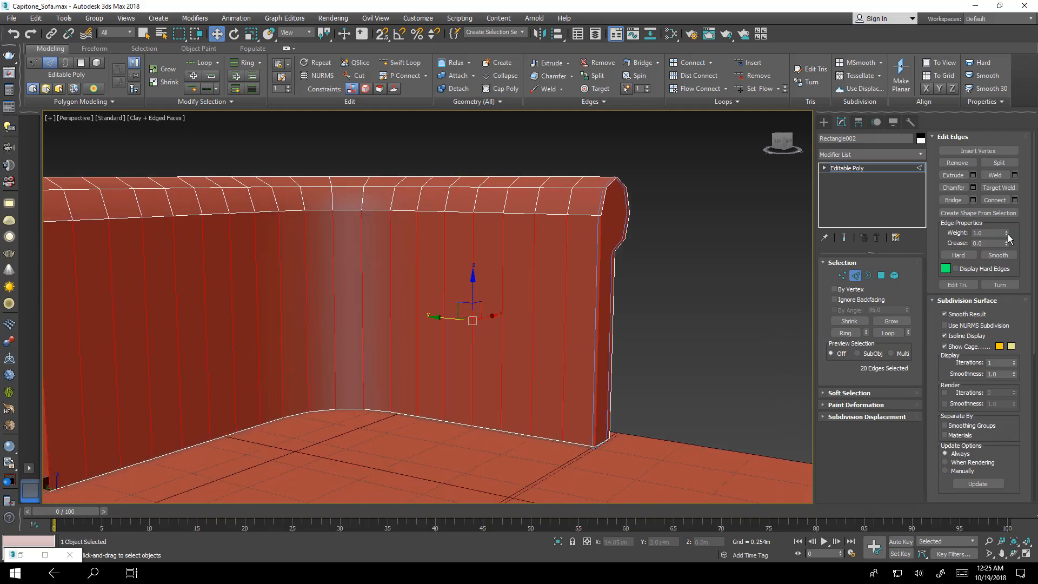
click(1015, 200)
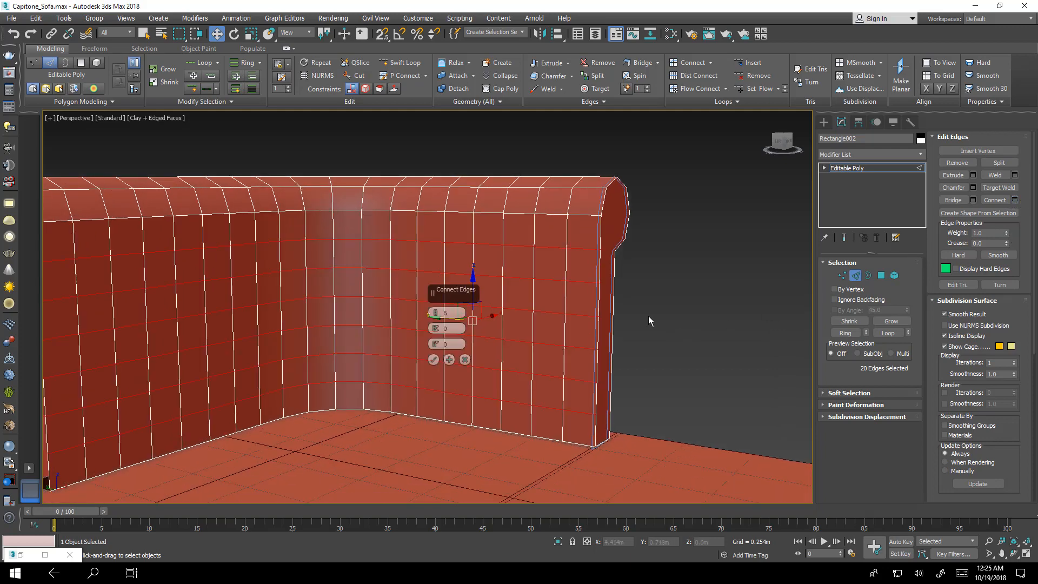
alt+middle_drag(558, 277, 581, 289)
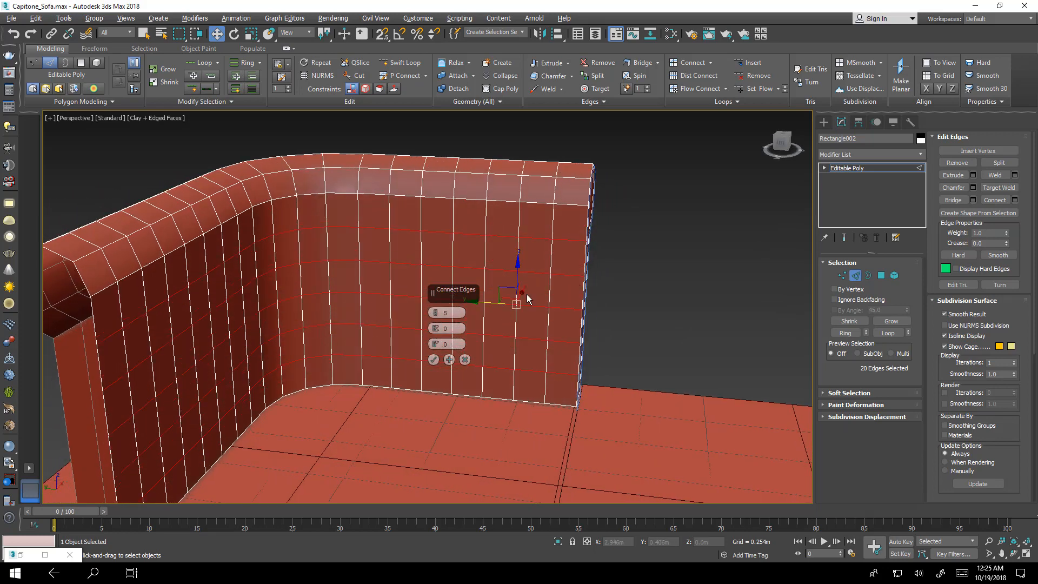
alt+middle_drag(523, 296, 523, 273)
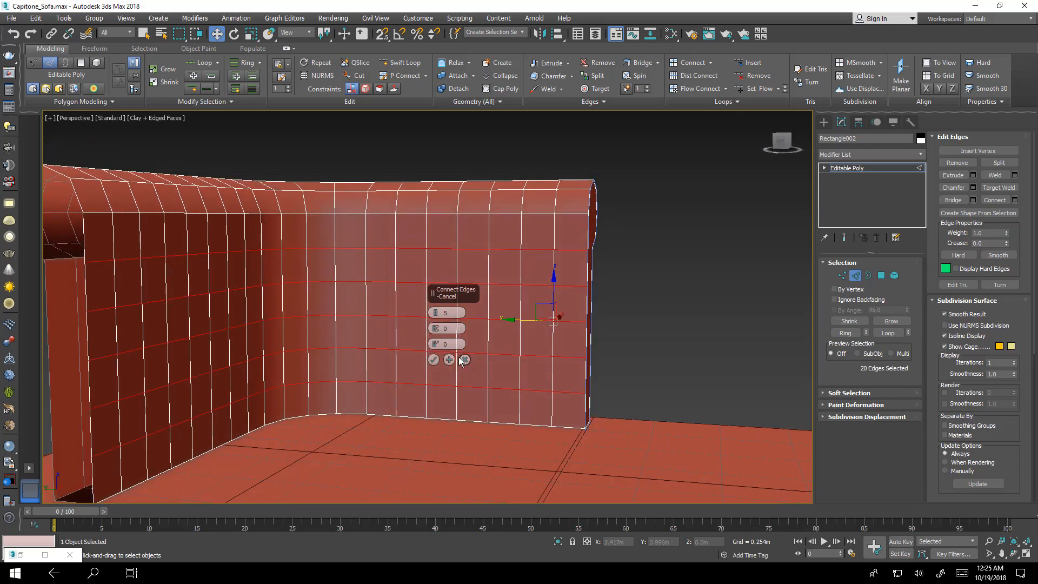
click(433, 359)
- Switch the sofa body to vertex level for working on the inner face's edge grid
middle_drag(506, 366, 547, 311)
scroll(547, 311, up, 4)
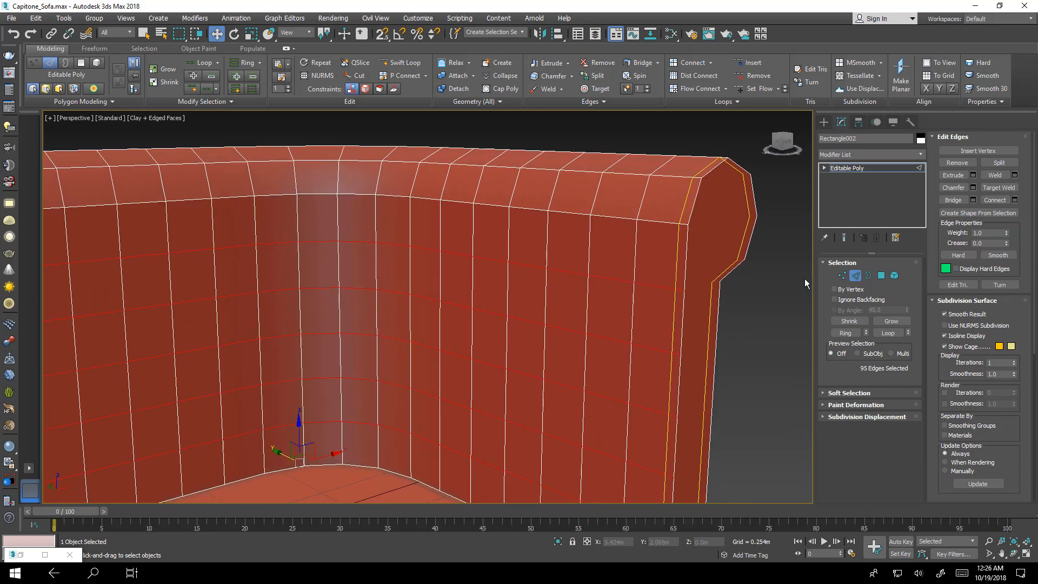
click(843, 276)
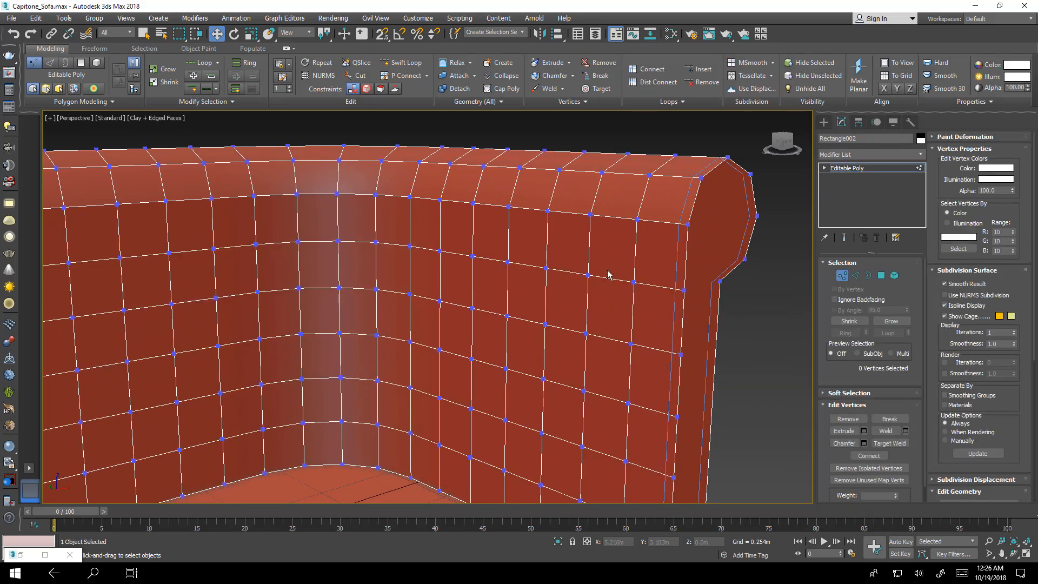
scroll(628, 287, up, 2)
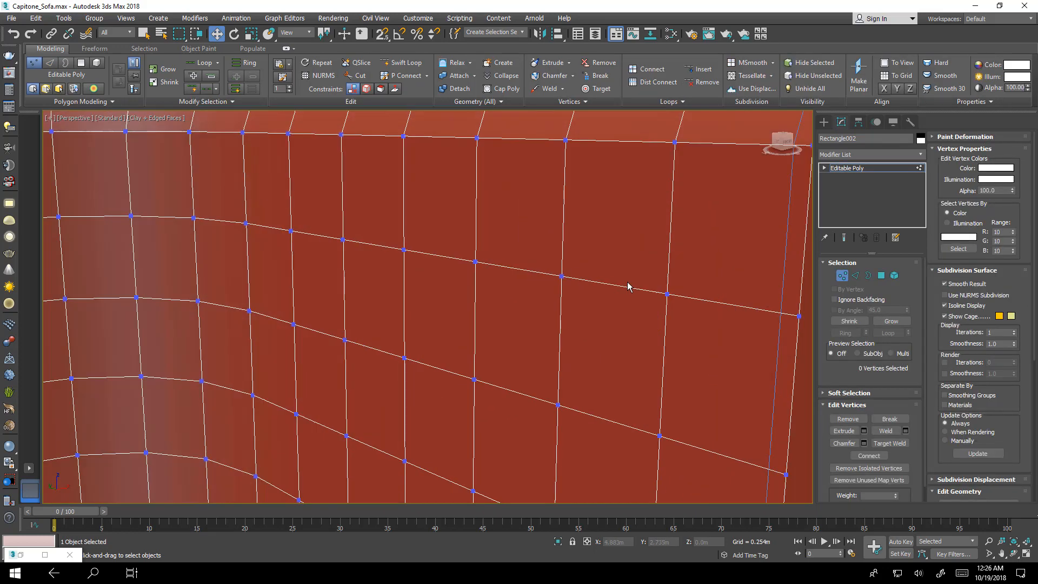
scroll(655, 301, down, 1)
scroll(655, 302, down, 2)
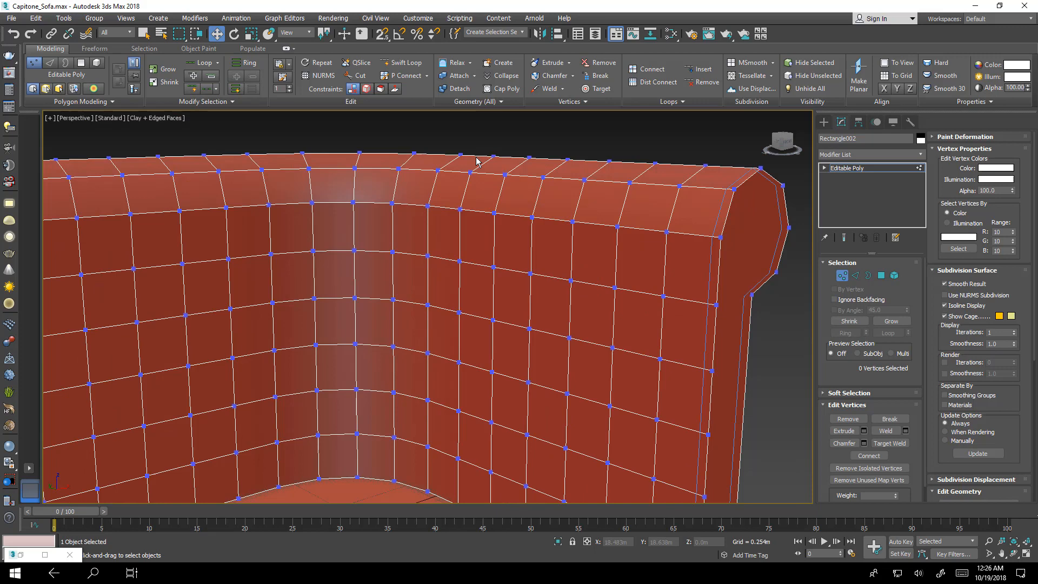
click(419, 18)
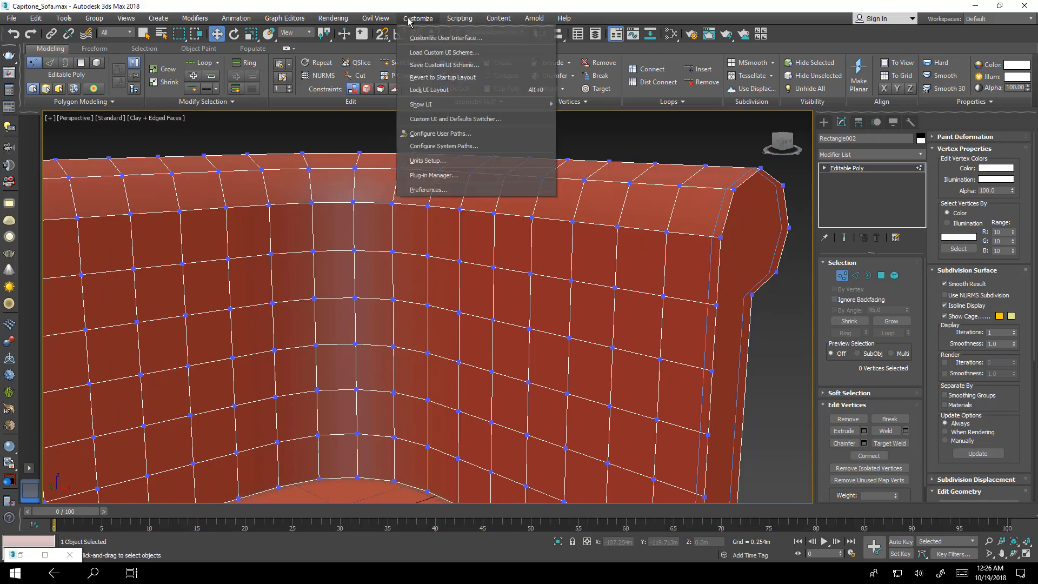
click(441, 162)
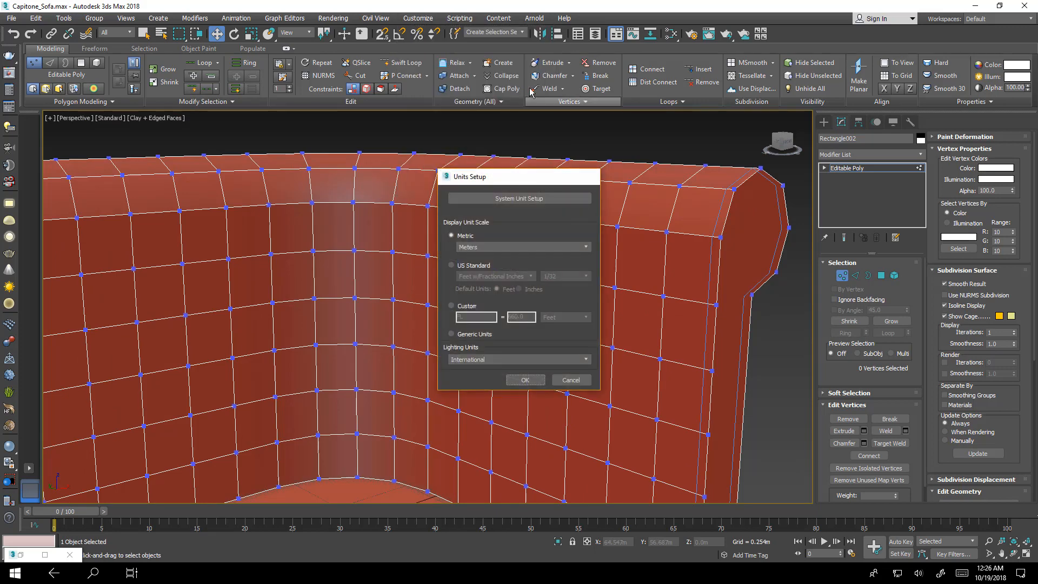
click(589, 178)
- In the viewport preferences, show vertices as dots with a size of 5
click(420, 18)
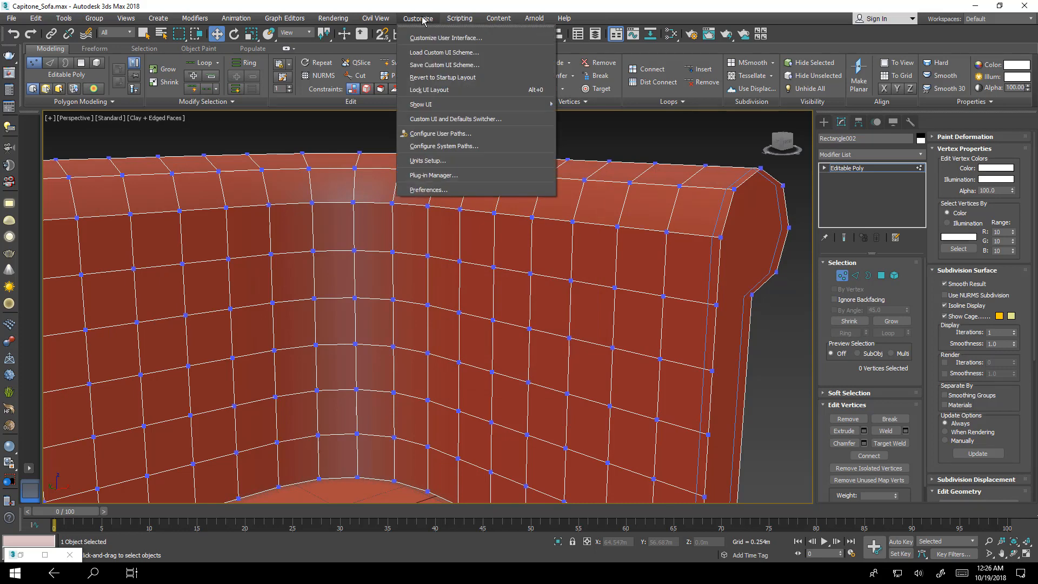
click(429, 190)
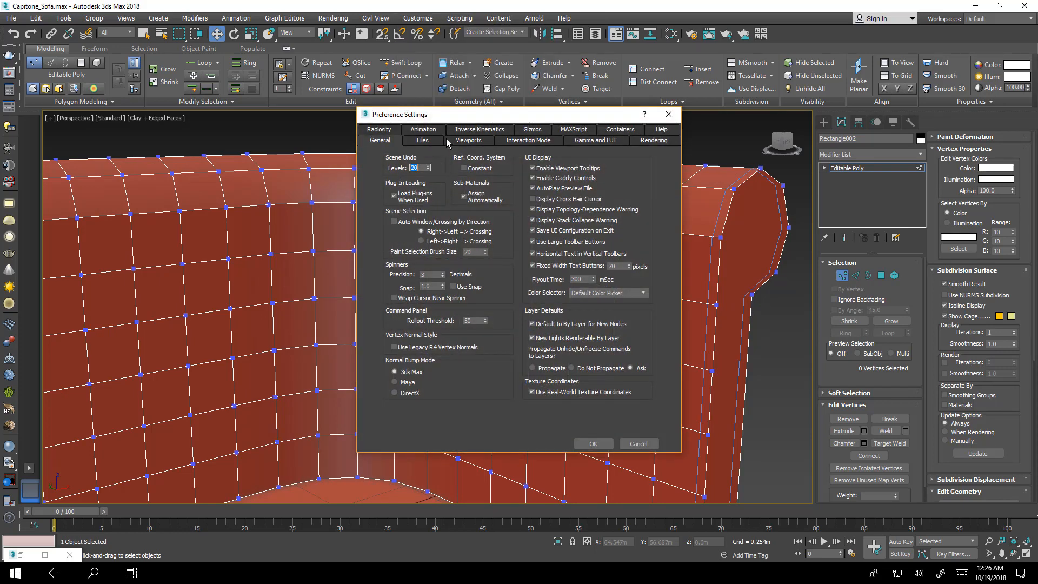
click(465, 142)
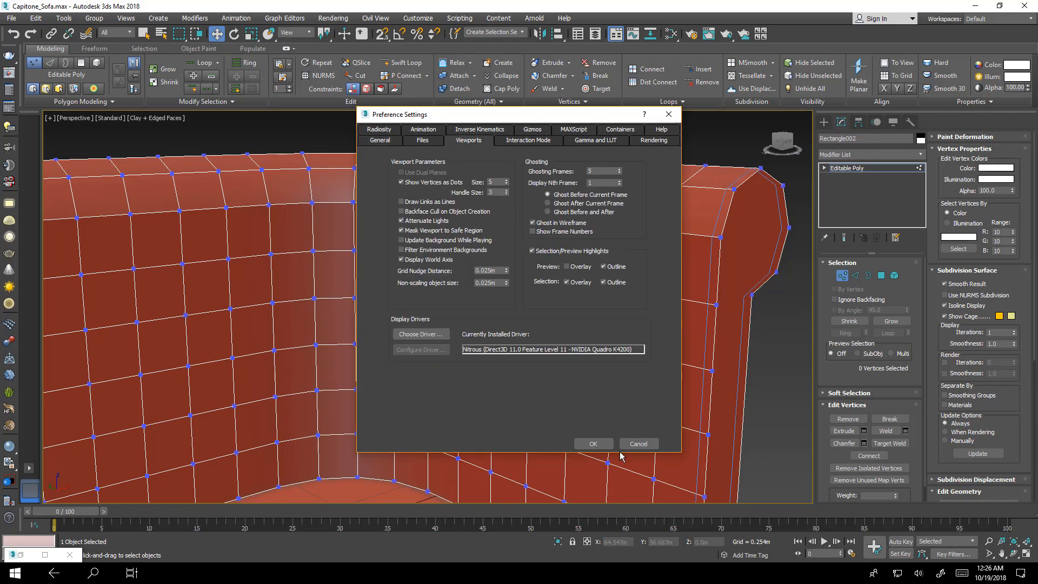
click(595, 443)
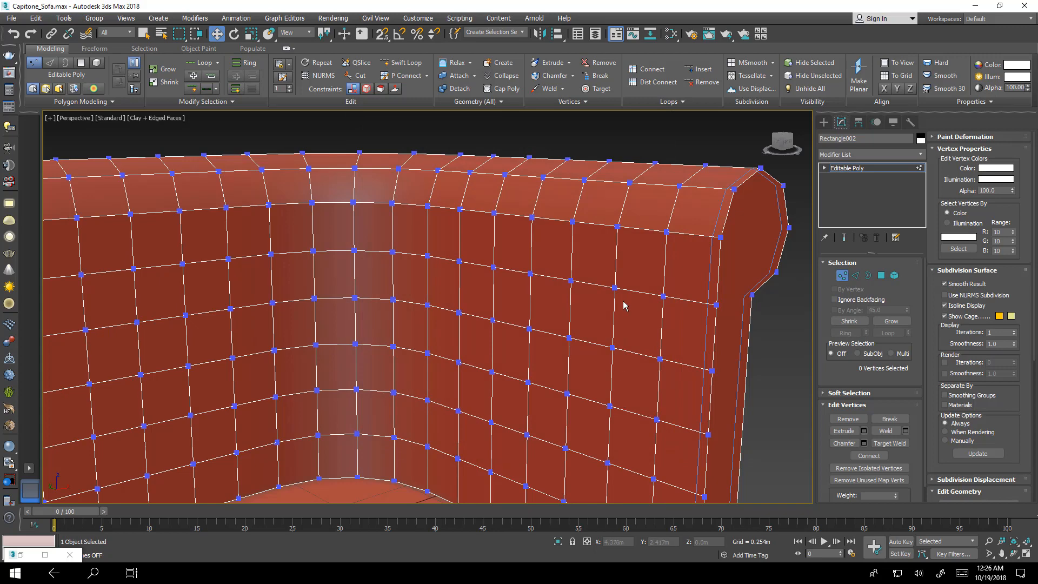
- Turn on Ignore Backfacing for the vertex selection and switch to the plain Select Object tool
middle_drag(673, 324, 639, 175)
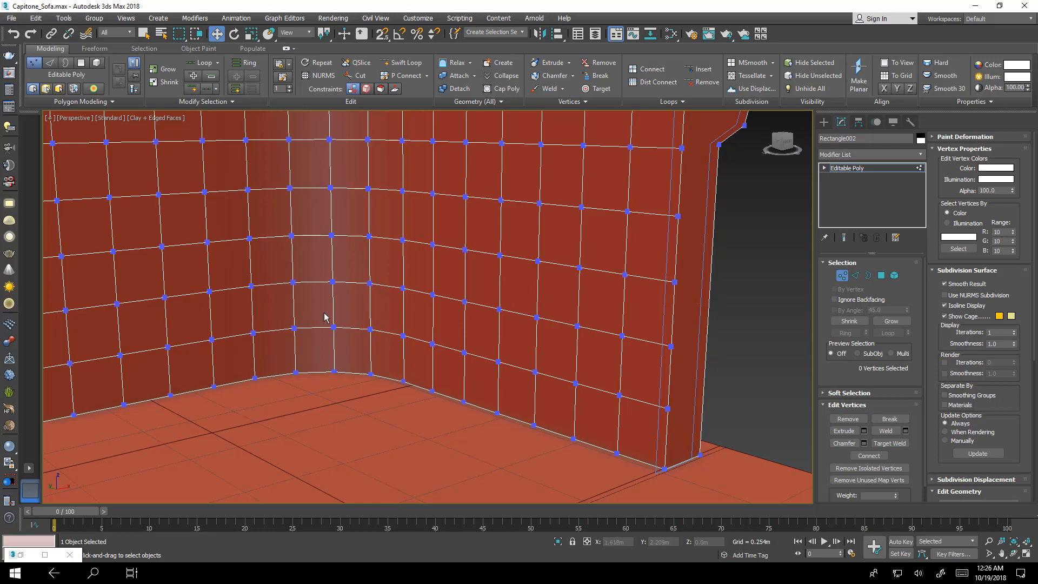
middle_drag(661, 280, 667, 380)
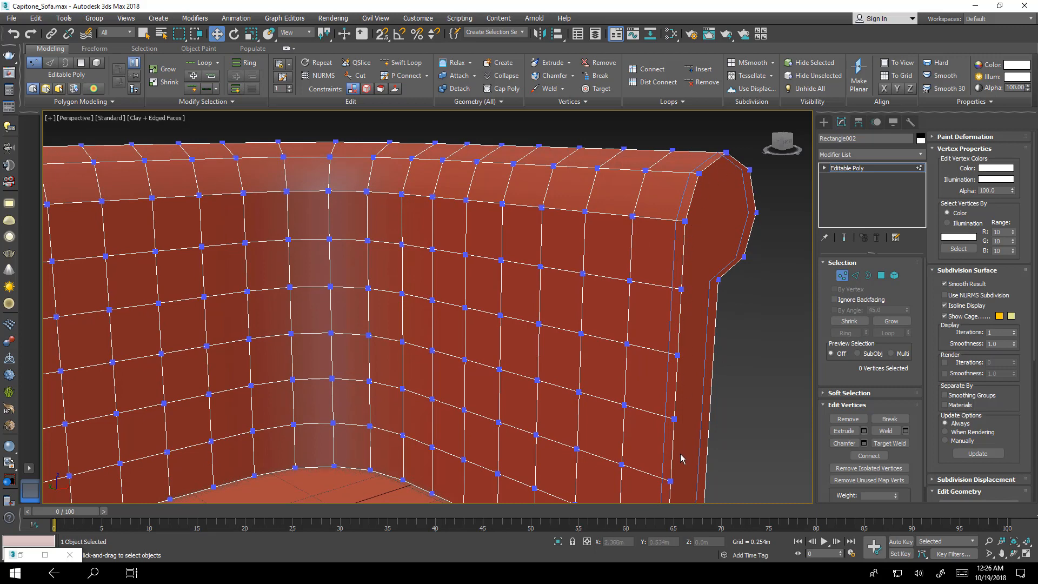
mouse_move(640, 381)
middle_down()
mouse_move(615, 333)
mouse_move(636, 370)
middle_up()
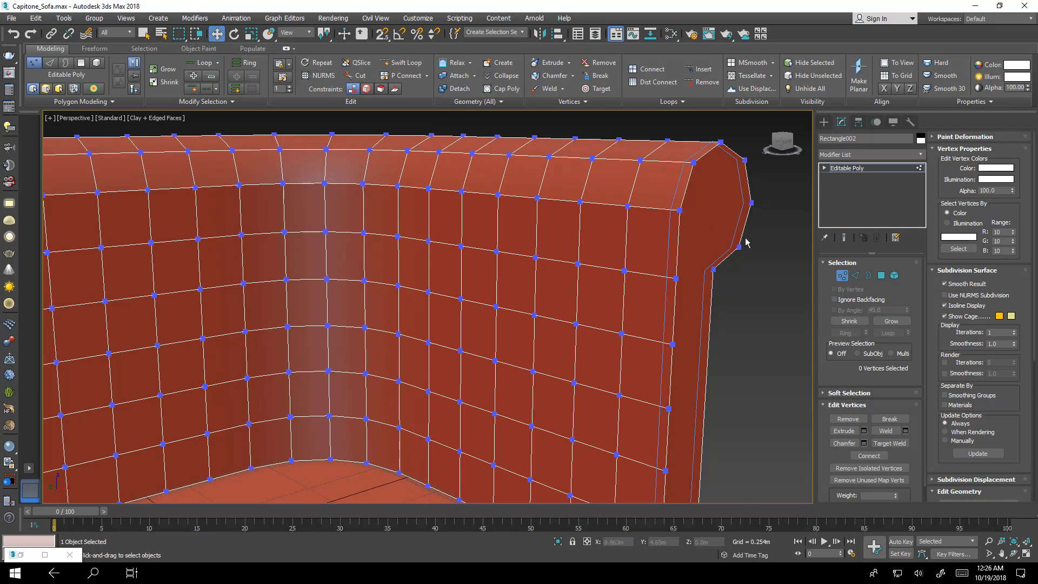
click(834, 299)
click(144, 34)
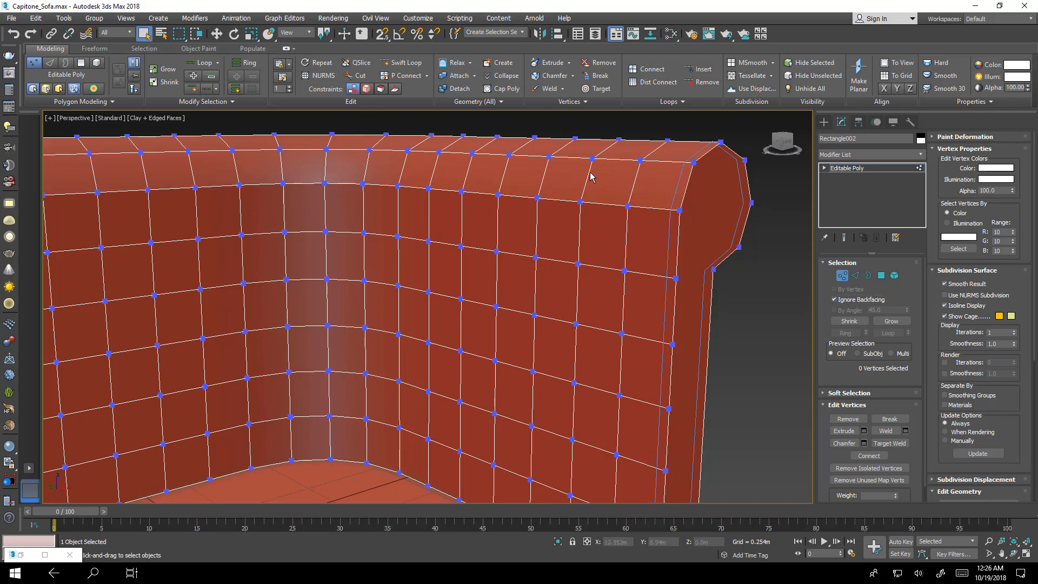
middle_drag(665, 299, 676, 237)
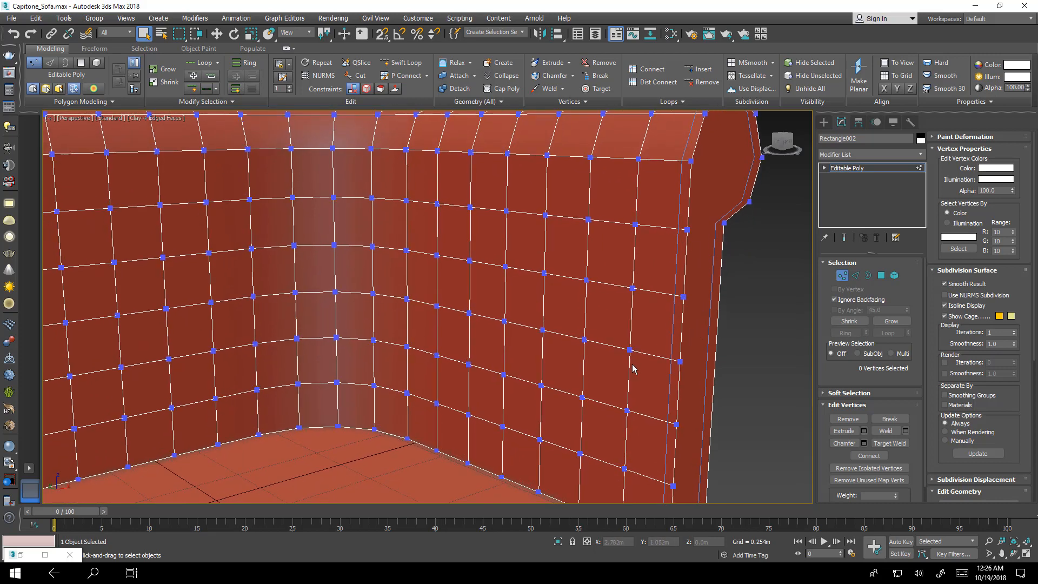
middle_drag(633, 369, 667, 308)
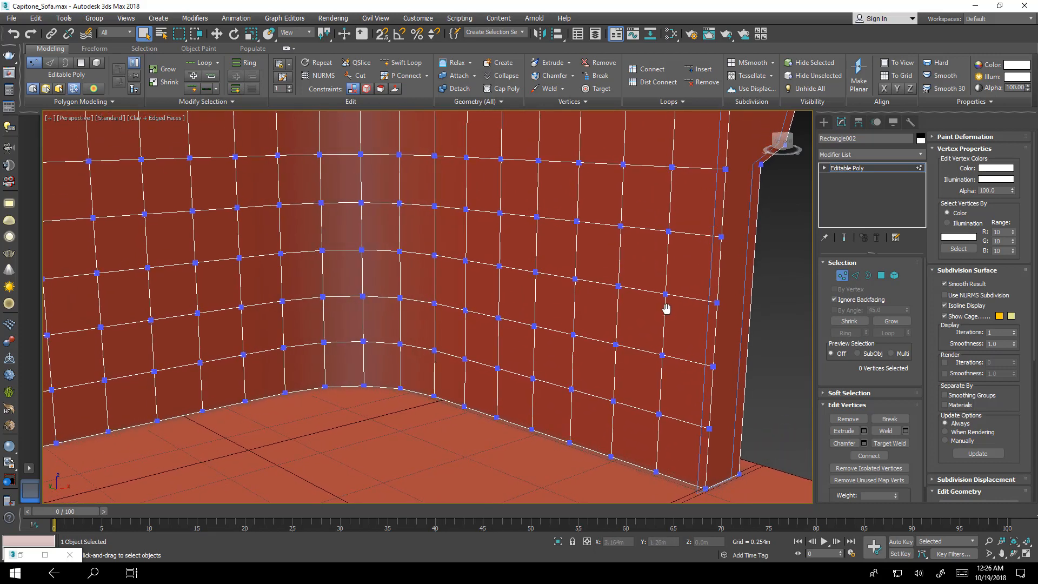
- Select the first two alternate vertices in the middle row of the armrest's inner face
click(666, 294)
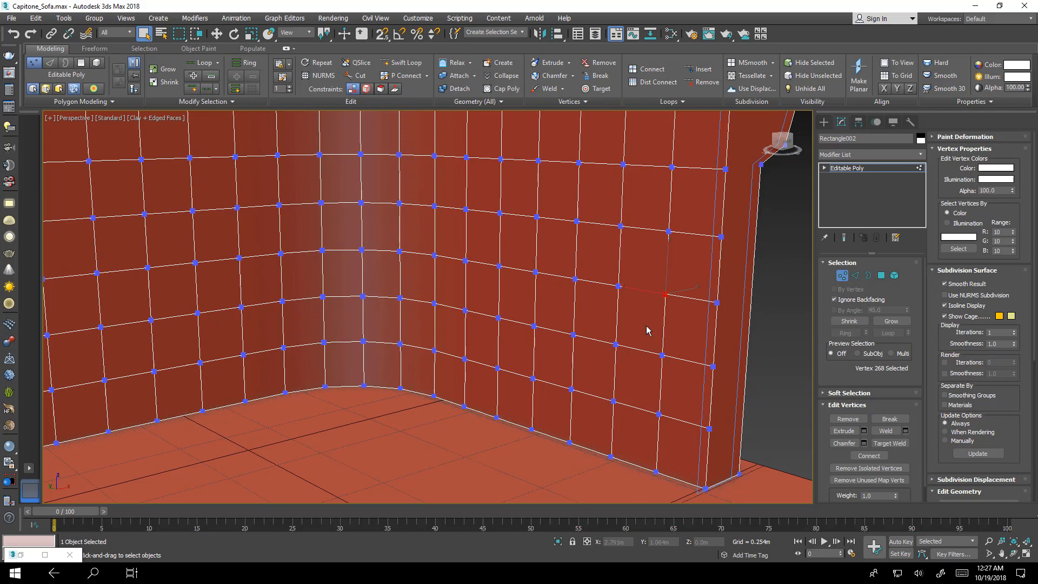
ctrl+click(576, 280)
- Display the viewport in default shading with edged faces and give the sofa body a grey object color
click(174, 118)
click(212, 128)
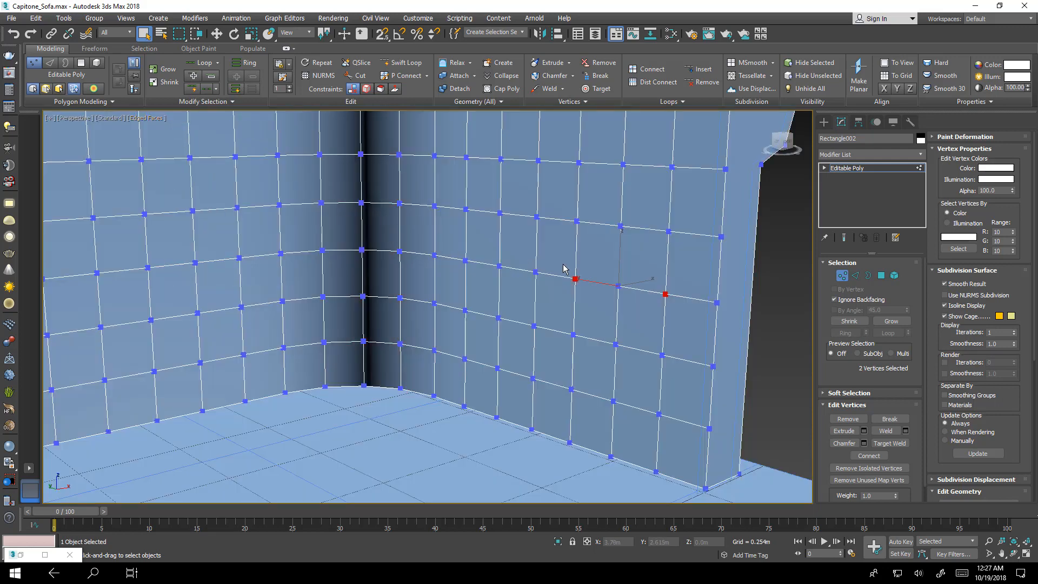
click(922, 140)
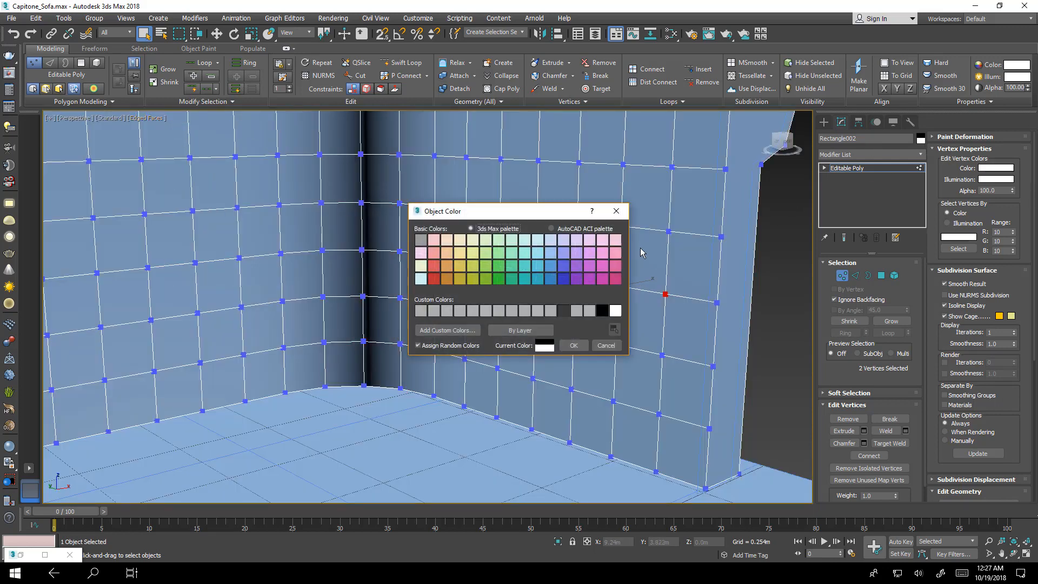
click(575, 347)
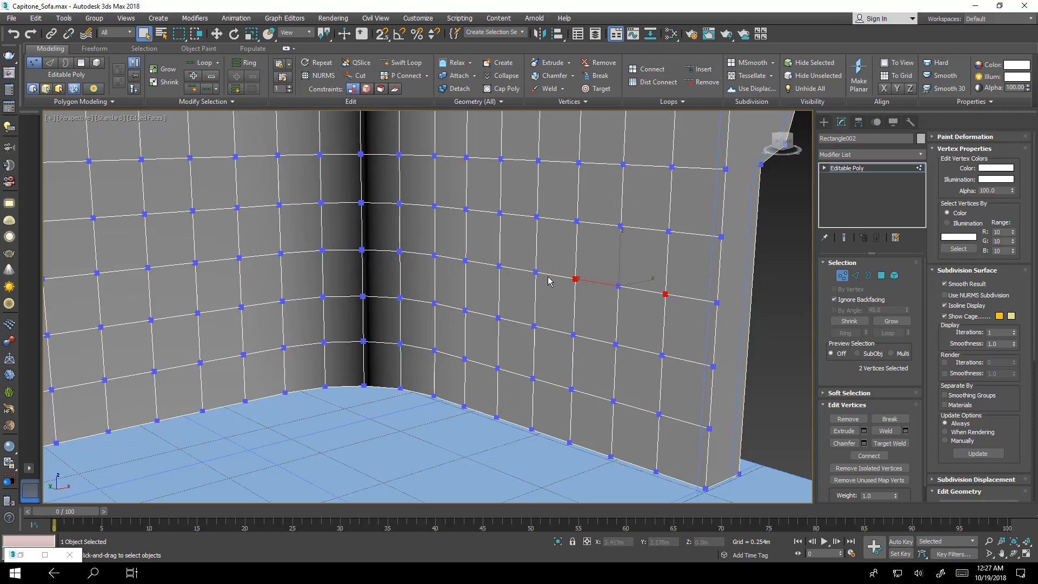
- Add every second vertex of the same middle row to the selection, around the corner to the backrest's cut end
ctrl+click(498, 266)
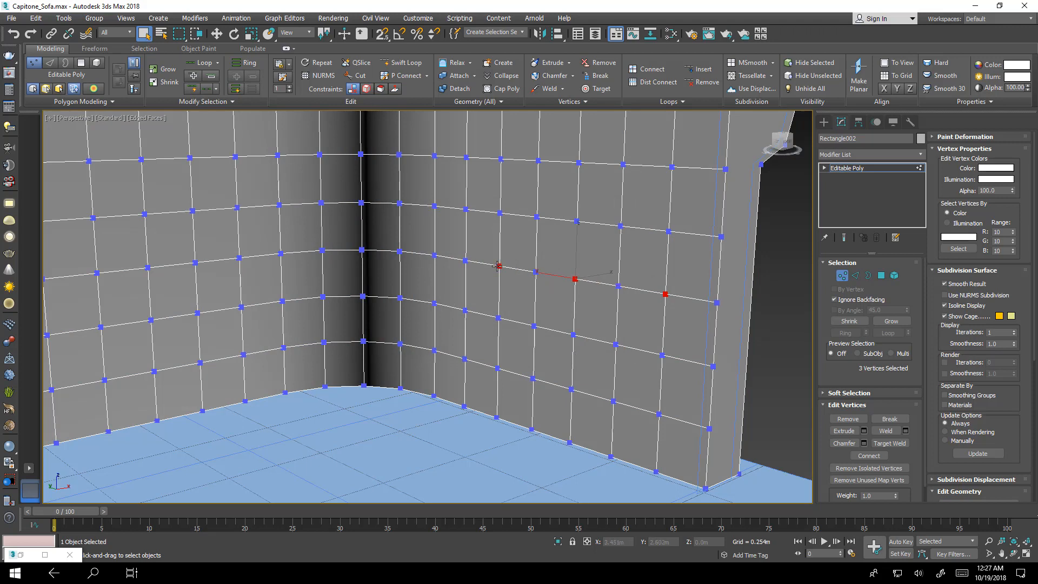
ctrl+click(436, 254)
ctrl+click(363, 252)
ctrl+click(282, 254)
alt+middle_drag(126, 295, 514, 348)
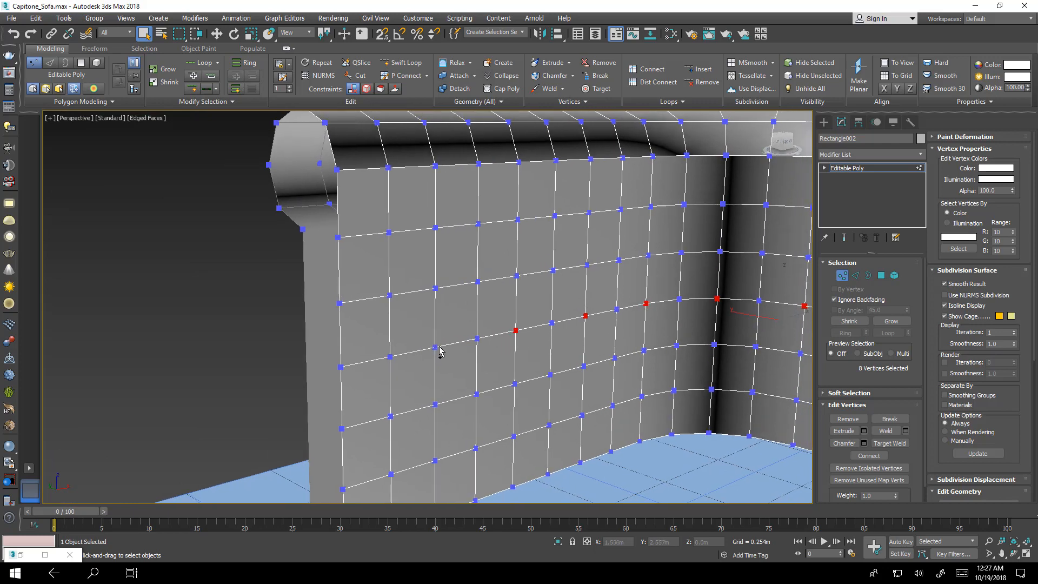
ctrl+click(341, 366)
- Add the staggered alternate vertices one row above the middle row, from the backrest's cut end around the corner to the armrest
ctrl+click(389, 296)
ctrl+click(478, 281)
ctrl+click(554, 270)
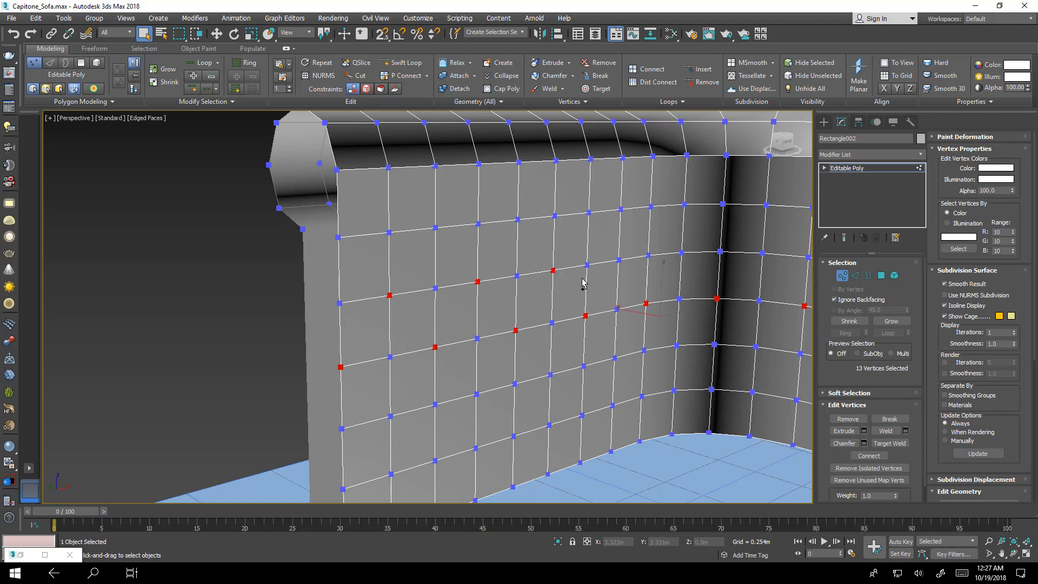
ctrl+click(619, 260)
ctrl+click(681, 253)
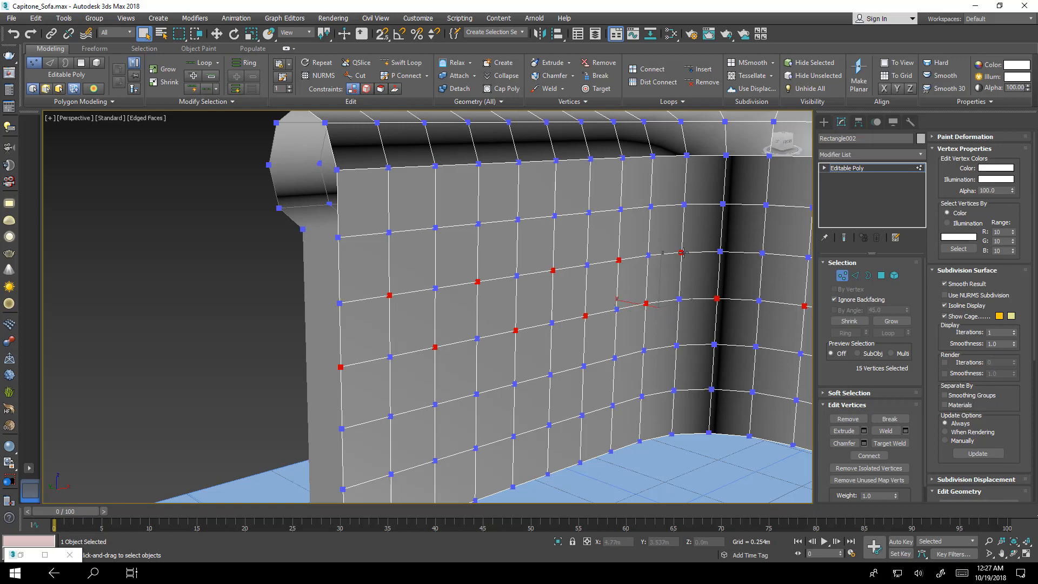
ctrl+click(760, 253)
alt+middle_drag(784, 295, 558, 301)
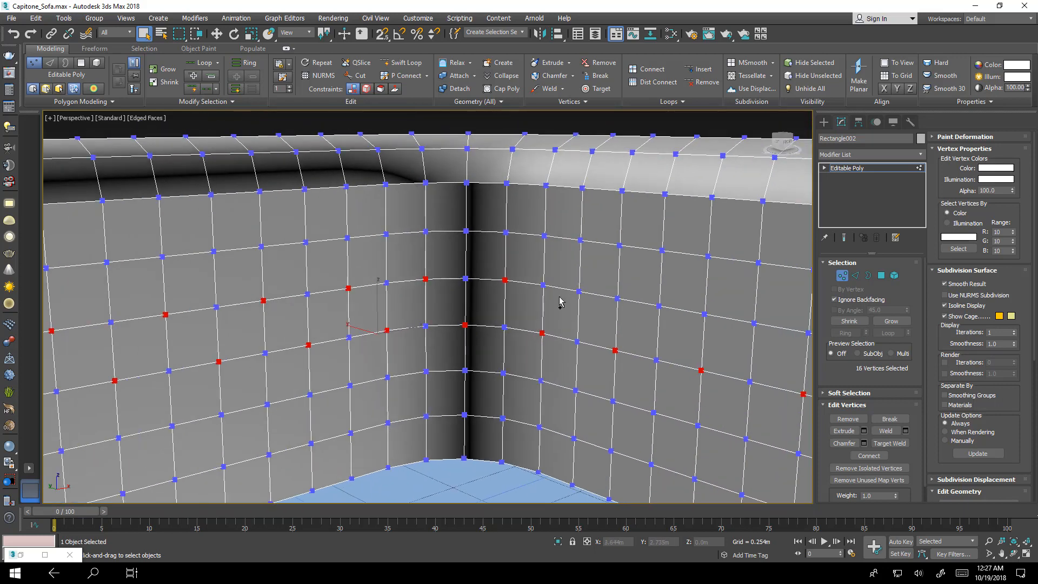
ctrl+click(579, 292)
- Add the staggered alternate vertices of the row just below the rolled top, from the armrest back to the backrest's cut end
alt+middle_drag(756, 332, 628, 373)
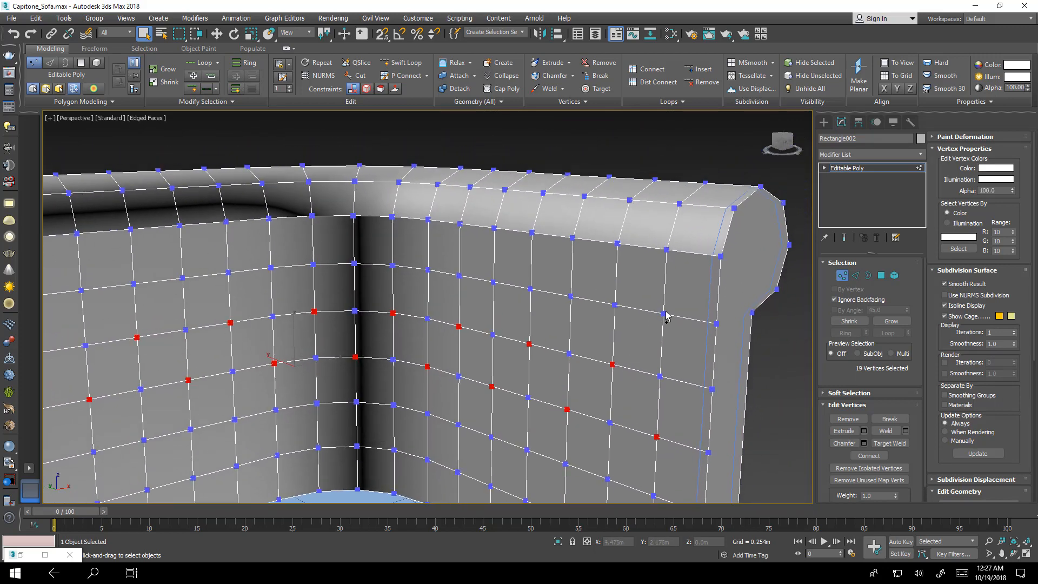
ctrl+click(572, 295)
ctrl+click(493, 282)
ctrl+click(357, 265)
ctrl+click(272, 268)
ctrl+click(183, 278)
alt+middle_drag(110, 303, 366, 332)
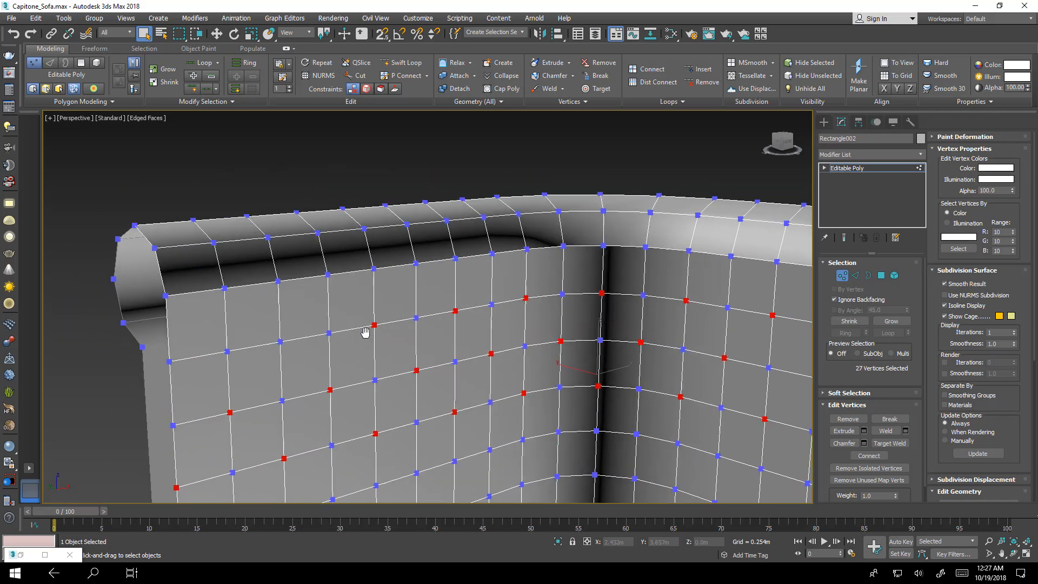
ctrl+click(281, 342)
ctrl+click(170, 362)
- Add every second vertex along the row where the inner face meets the rolled top, staggered against the row below
ctrl+click(224, 288)
ctrl+click(328, 275)
ctrl+click(492, 254)
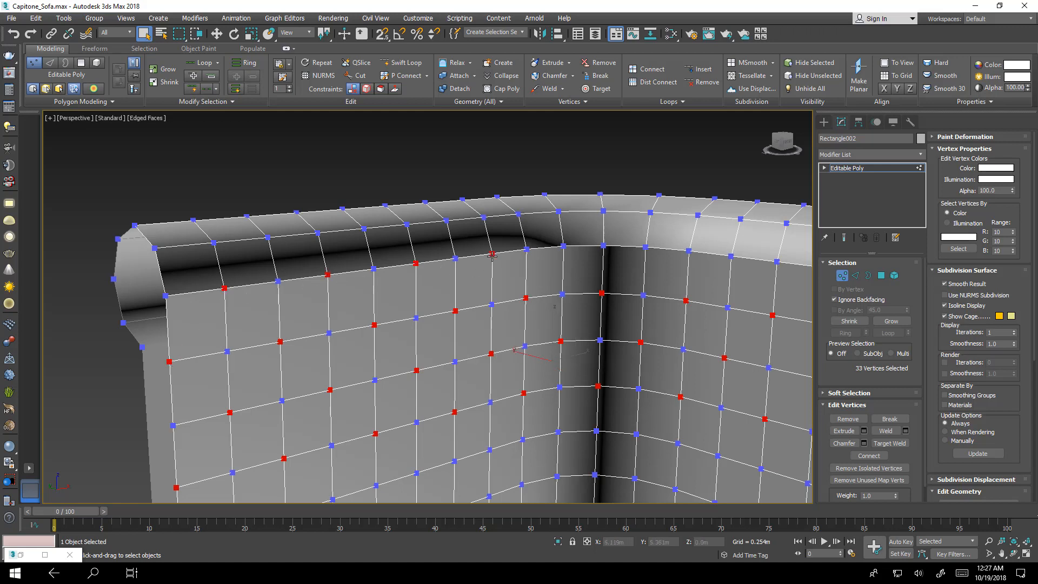
ctrl+click(564, 246)
ctrl+click(646, 247)
ctrl+click(732, 256)
middle_drag(755, 286, 583, 309)
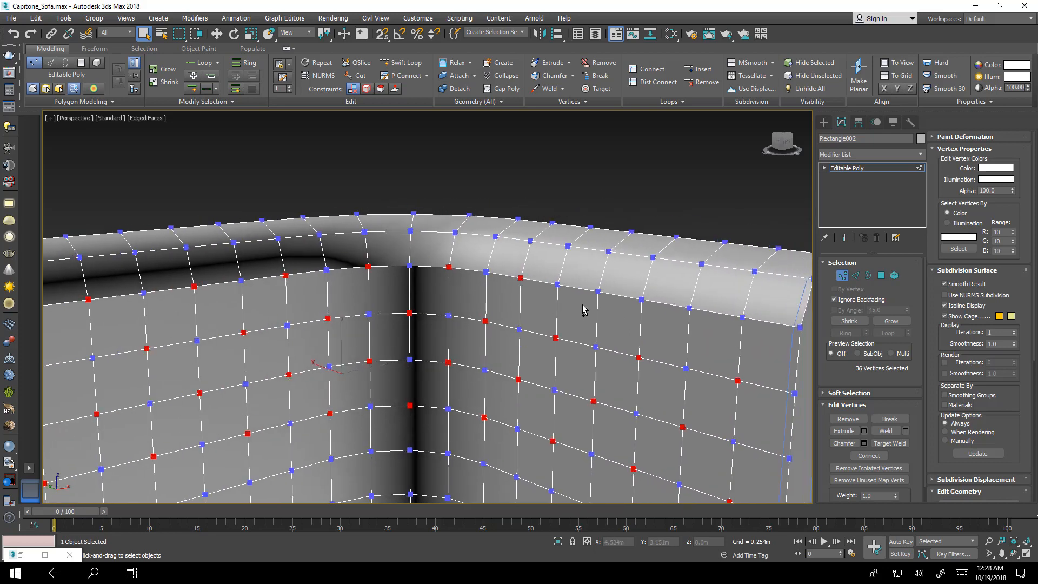
ctrl+click(596, 291)
- Add the staggered alternate vertices of the first row on the rolled top, from the armrest to the backrest's cut end
middle_drag(697, 317, 646, 378)
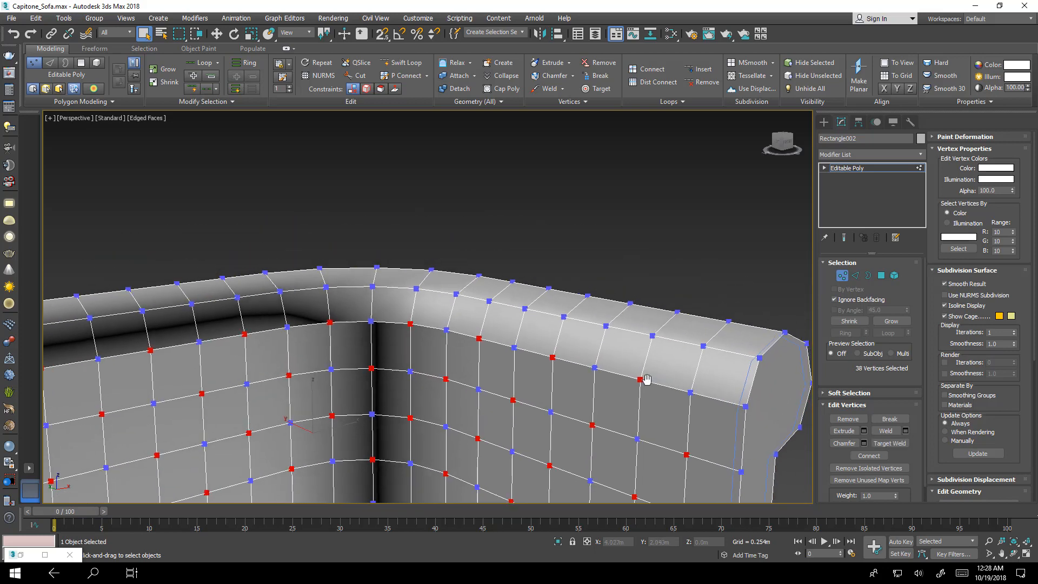
ctrl+click(703, 346)
ctrl+click(606, 326)
ctrl+click(526, 309)
ctrl+click(373, 287)
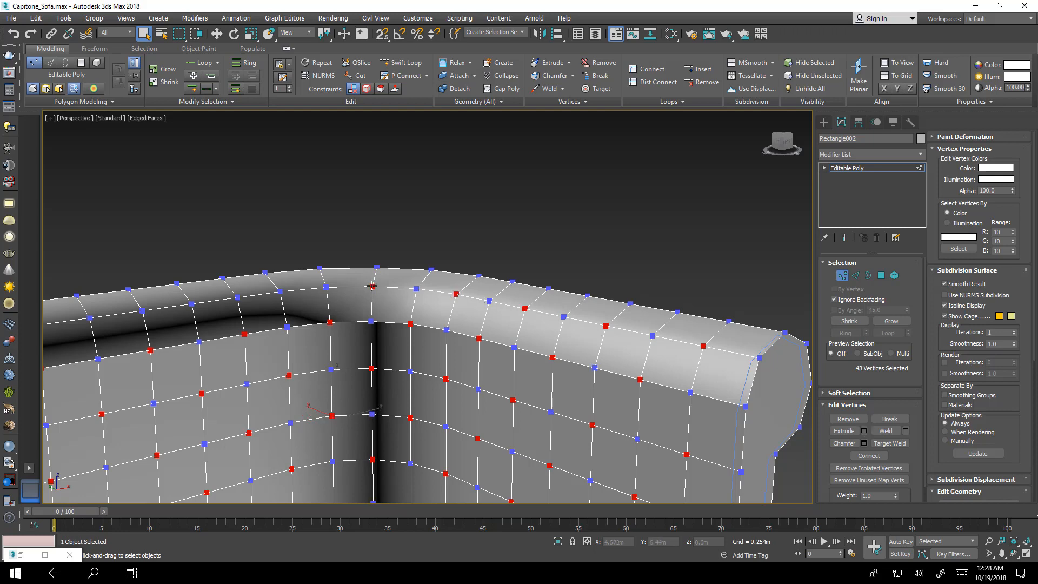
ctrl+click(279, 291)
middle_drag(150, 342, 325, 346)
ctrl+click(280, 332)
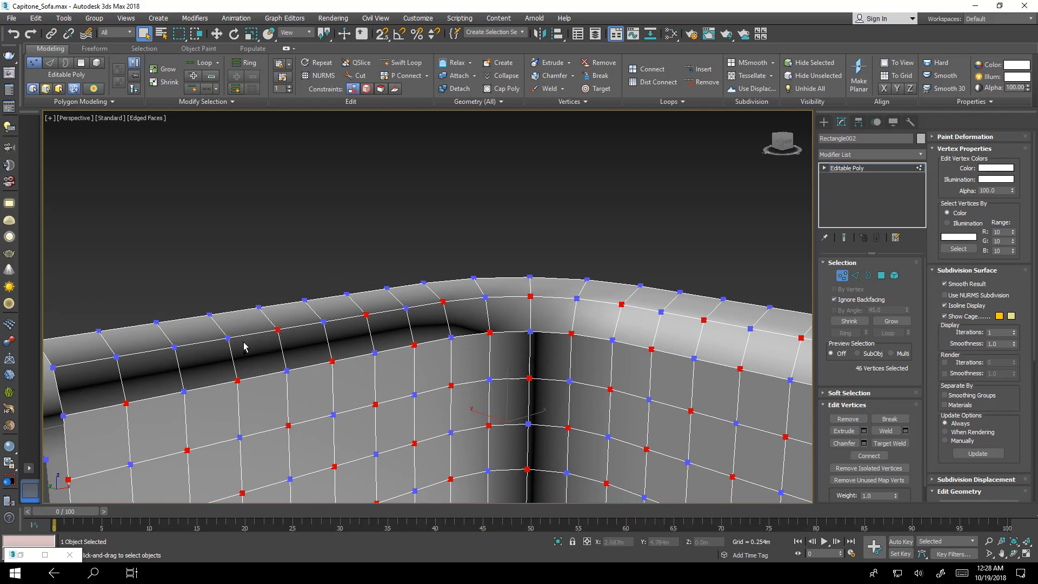
ctrl+click(174, 347)
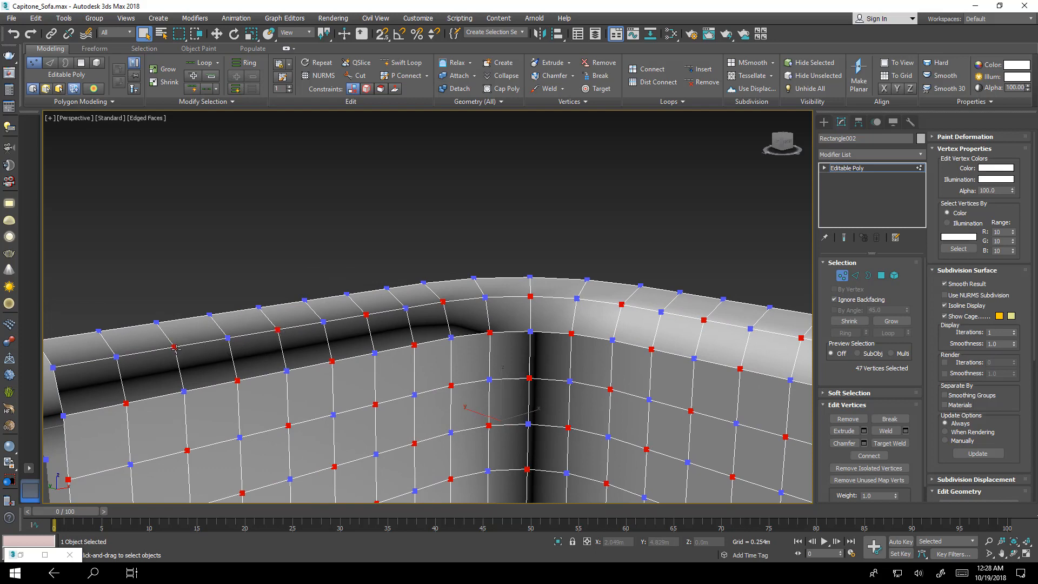
ctrl+click(54, 368)
middle_drag(54, 368, 225, 385)
key(super)
key(super)
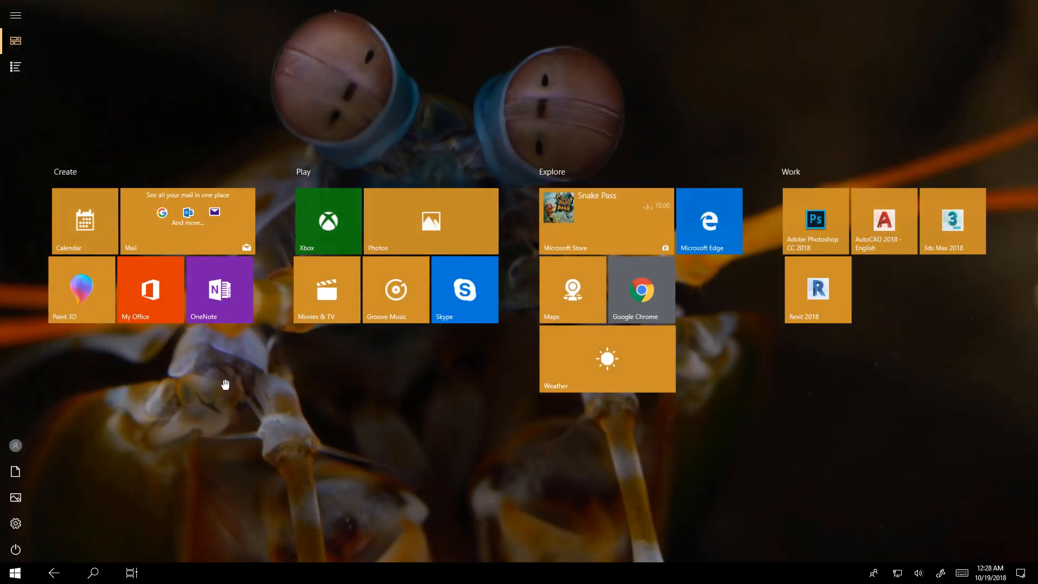
key(super)
- Add the staggered alternate vertices of the second row on the rolled top, from the backrest's cut end around the corner
alt+drag(234, 392, 288, 399)
alt+middle_drag(287, 399, 217, 280)
ctrl+click(185, 199)
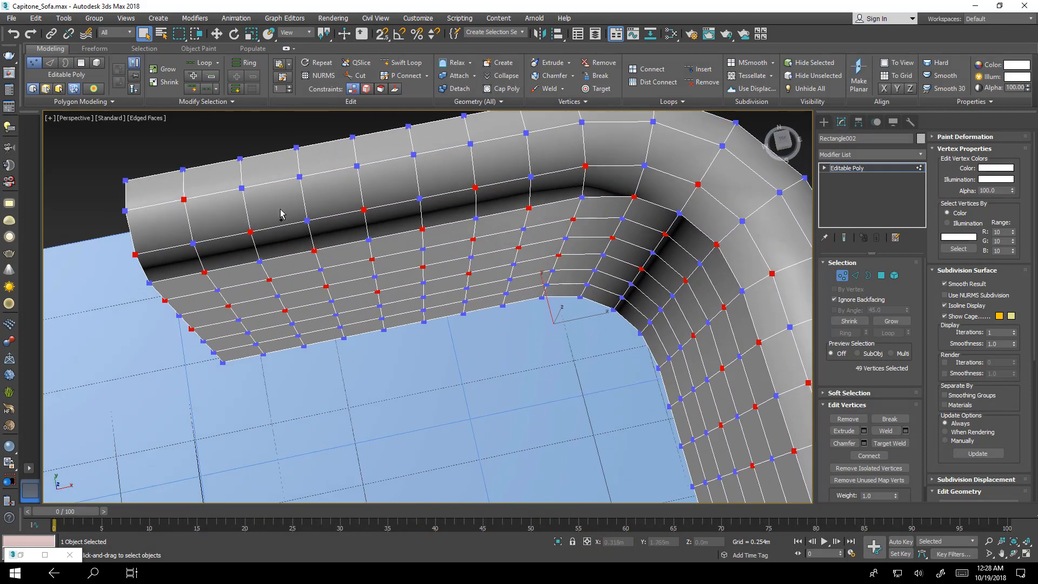
ctrl+click(300, 176)
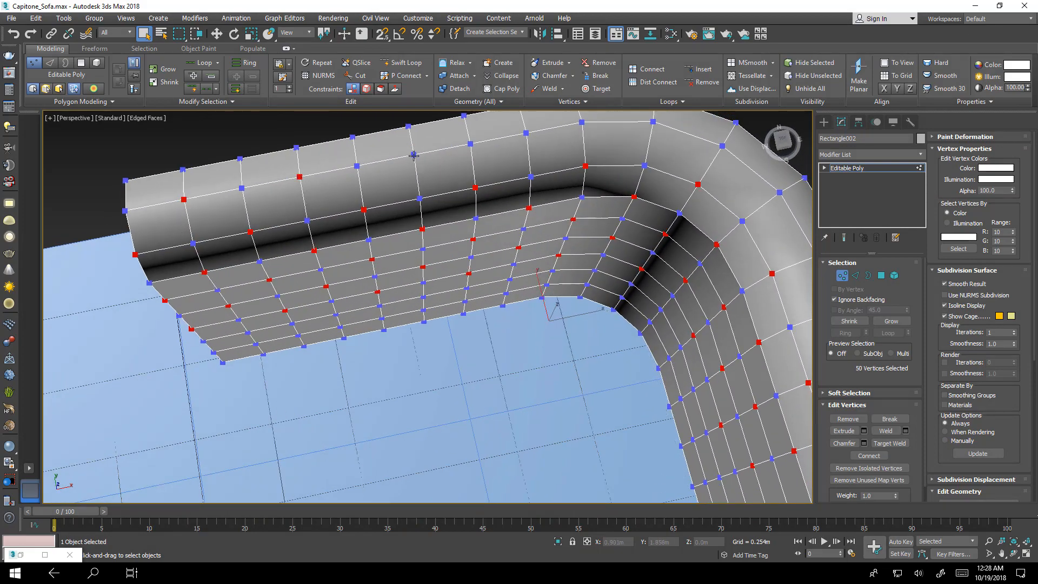
ctrl+click(414, 155)
ctrl+click(526, 132)
ctrl+click(653, 122)
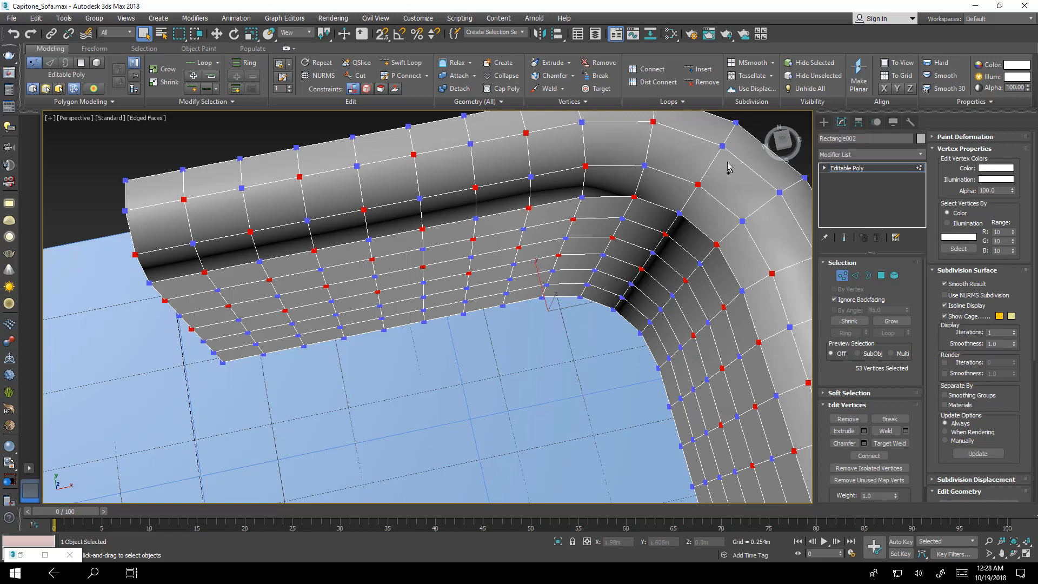
ctrl+click(781, 193)
- Add the remaining alternate vertices of the rolled top's second row along the armrest toward its front end
middle_drag(737, 254, 513, 234)
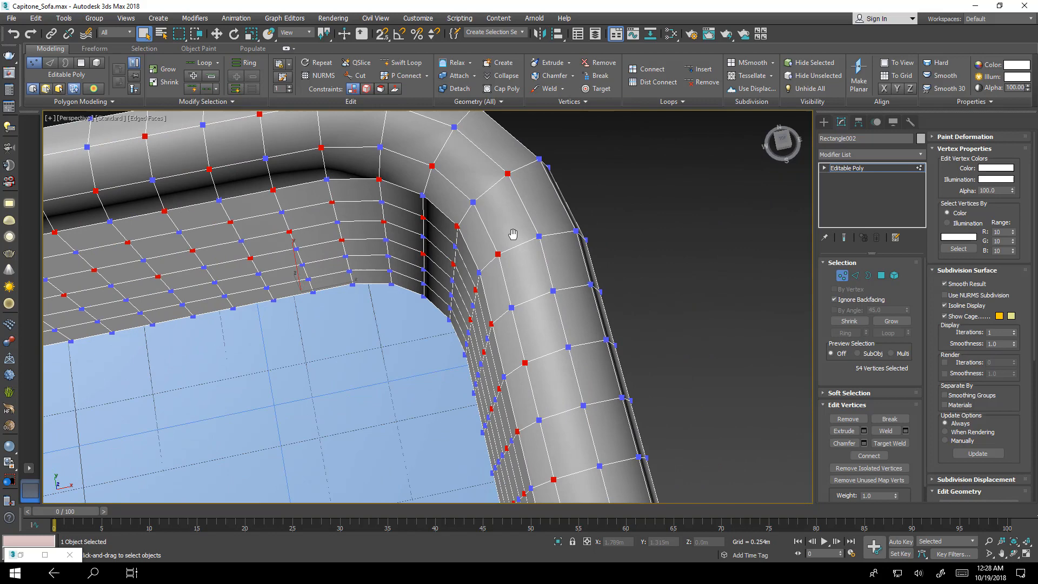
ctrl+click(554, 291)
ctrl+click(583, 406)
middle_drag(605, 427, 521, 383)
ctrl+click(558, 375)
- Add the staggered alternate vertices of the rolled top's outer row, along the armrest and around the corner
alt+middle_drag(502, 386, 440, 378)
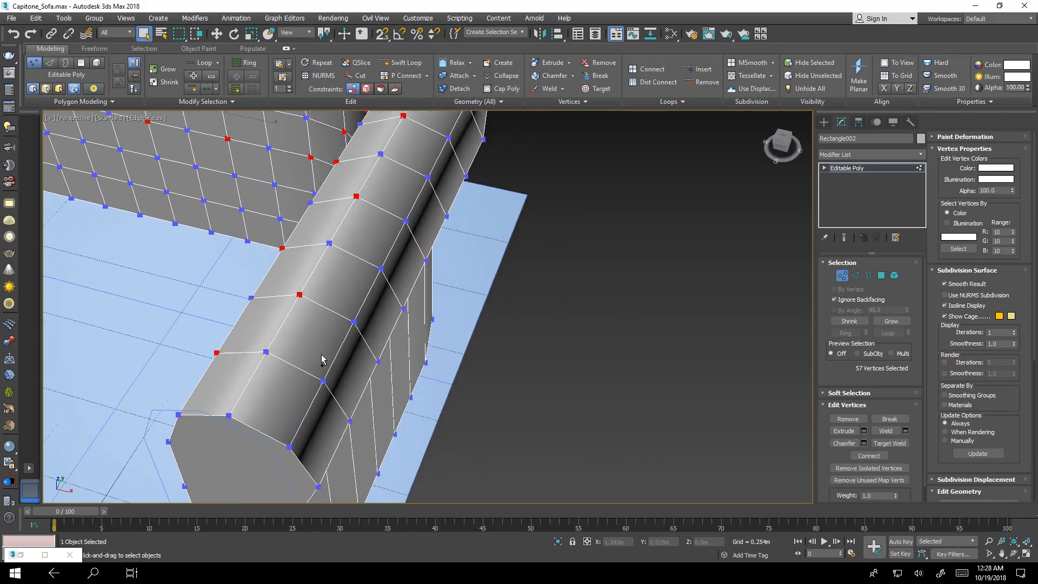
ctrl+click(380, 268)
middle_drag(457, 184, 386, 338)
ctrl+click(382, 316)
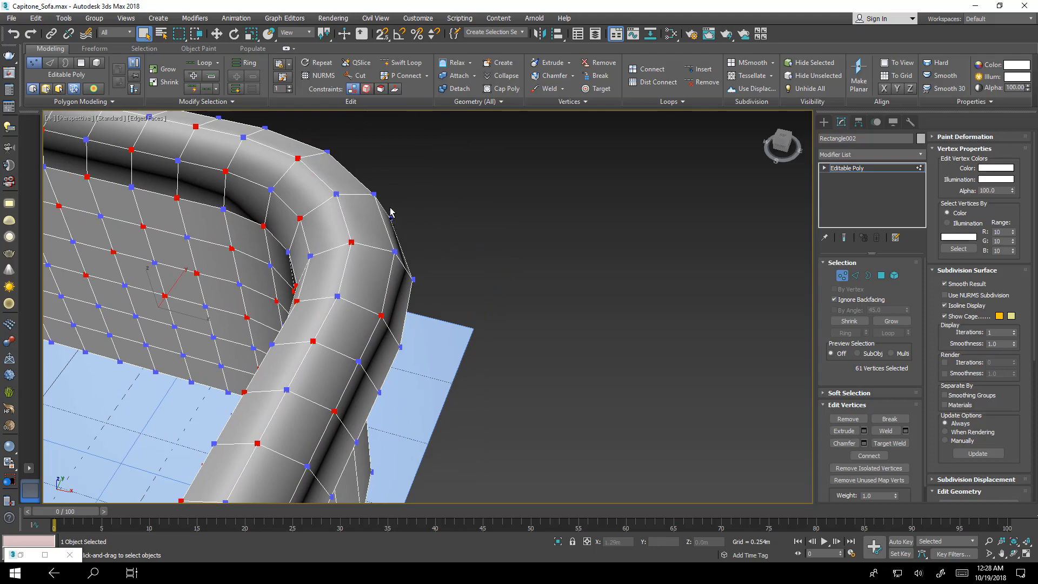
ctrl+click(374, 195)
middle_drag(297, 149, 276, 306)
- Add the remaining alternate vertices of the rolled top's outer row along the backrest up to its cut end
alt+middle_drag(360, 364, 353, 303)
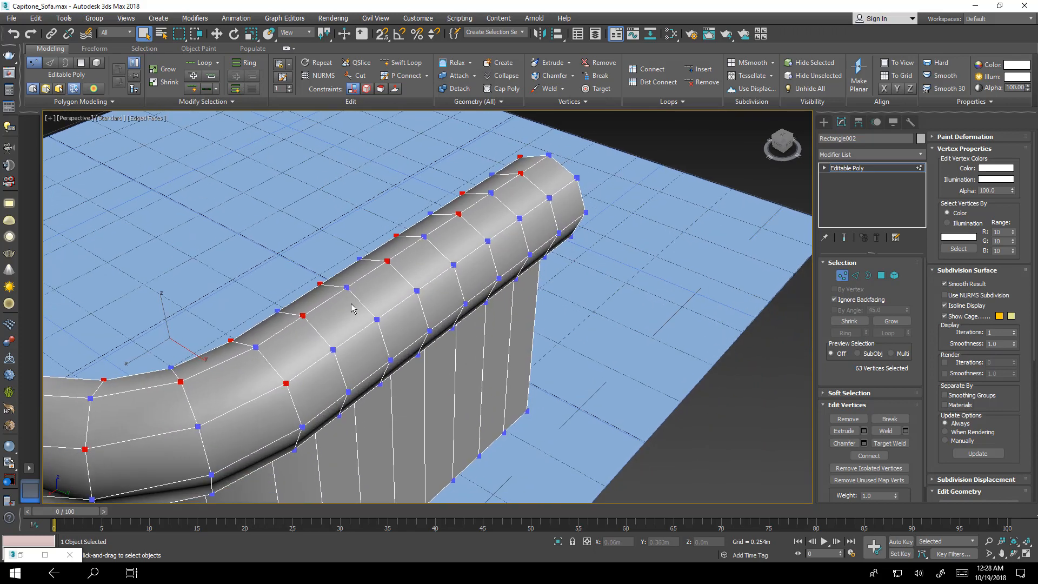
ctrl+click(377, 321)
ctrl+click(454, 265)
ctrl+click(520, 218)
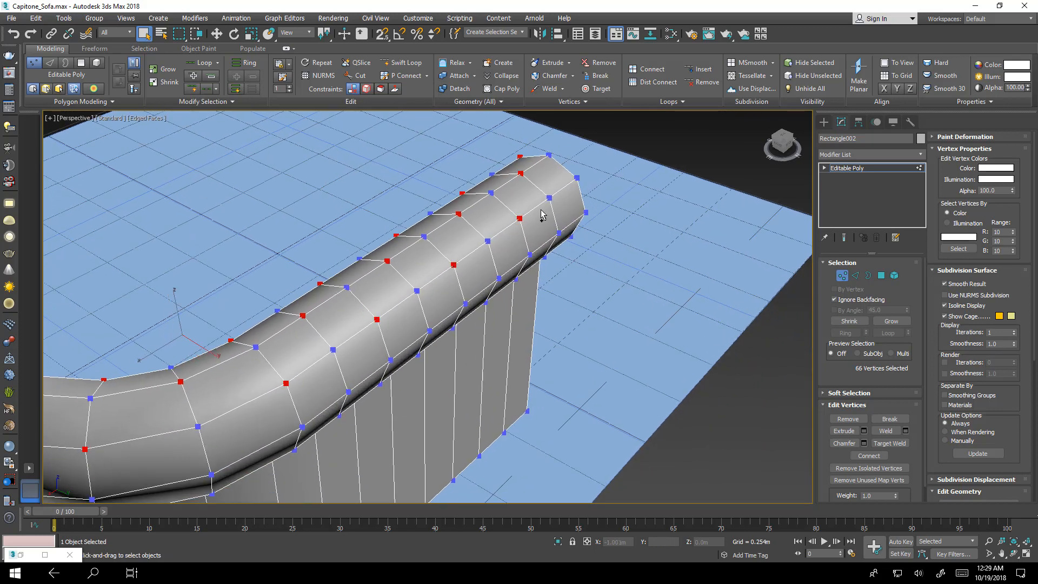
ctrl+click(577, 177)
- Save the selected tufting vertices as a named selection set called Verts
alt+middle_drag(509, 326, 480, 372)
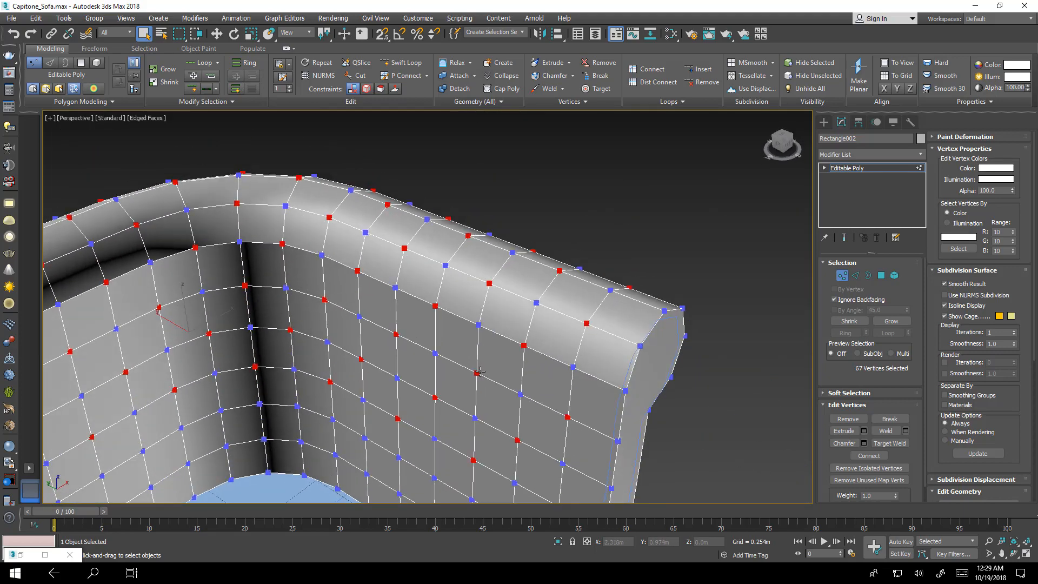
click(494, 36)
- Chamfer the selected tufting vertices by 0.022 m to turn each one into a small diamond face
alt+middle_drag(495, 334, 618, 257)
alt+middle_drag(561, 277, 536, 257)
scroll(563, 276, up, 5)
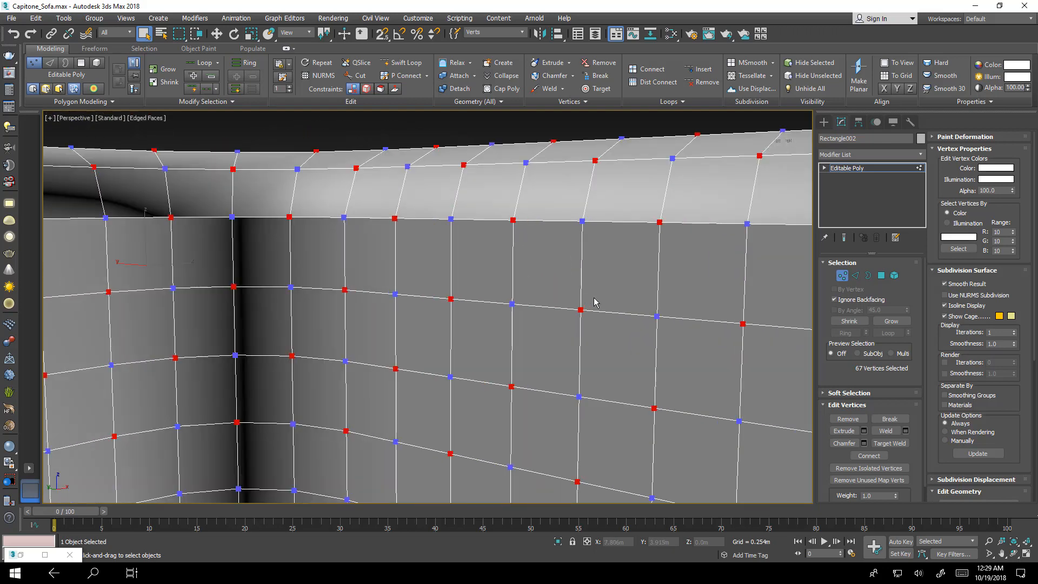
click(865, 444)
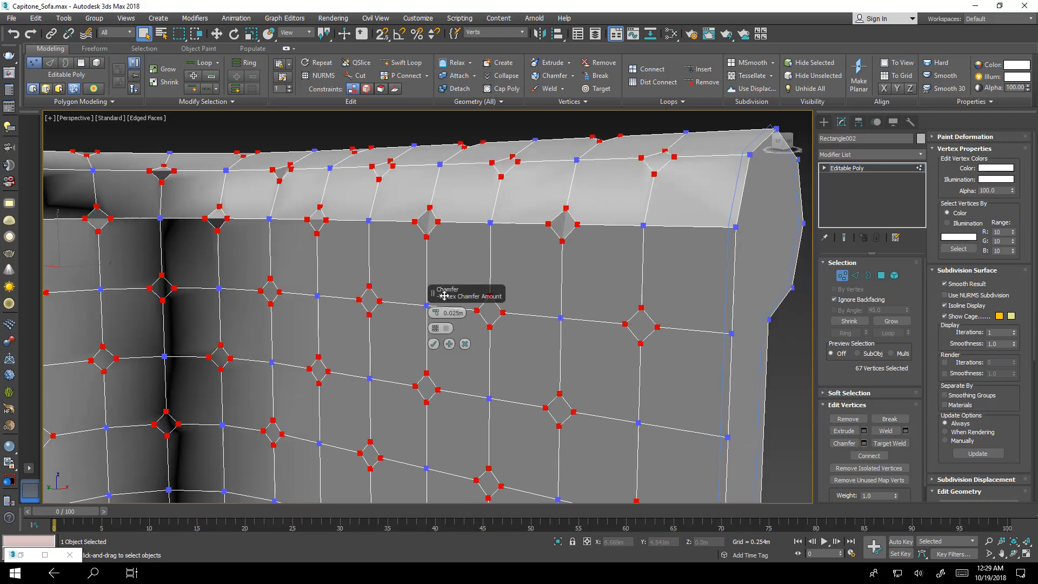
drag(450, 321, 450, 347)
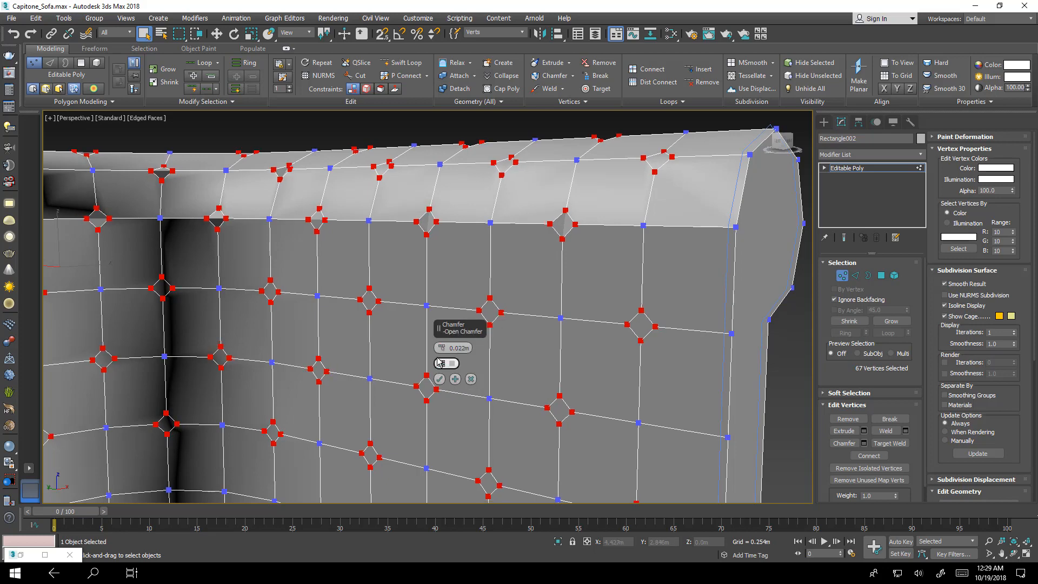
click(440, 380)
- Apply a MeshSmooth modifier to the whole sofa body and set its subdivision iterations to 3
alt+middle_drag(615, 415, 606, 331)
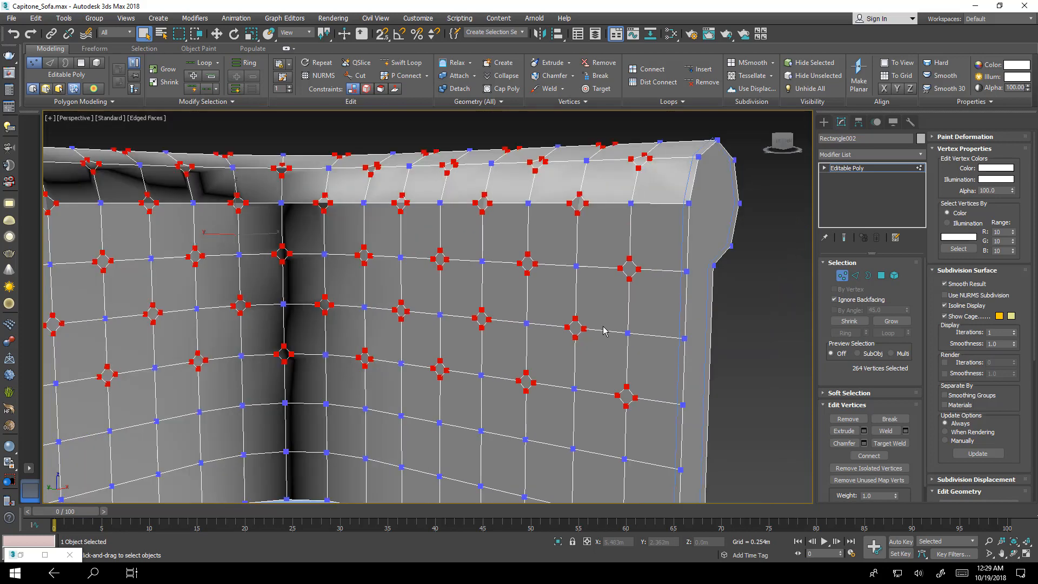
mouse_move(554, 382)
middle_down()
mouse_move(614, 401)
mouse_move(596, 390)
mouse_move(555, 394)
mouse_move(569, 385)
middle_up()
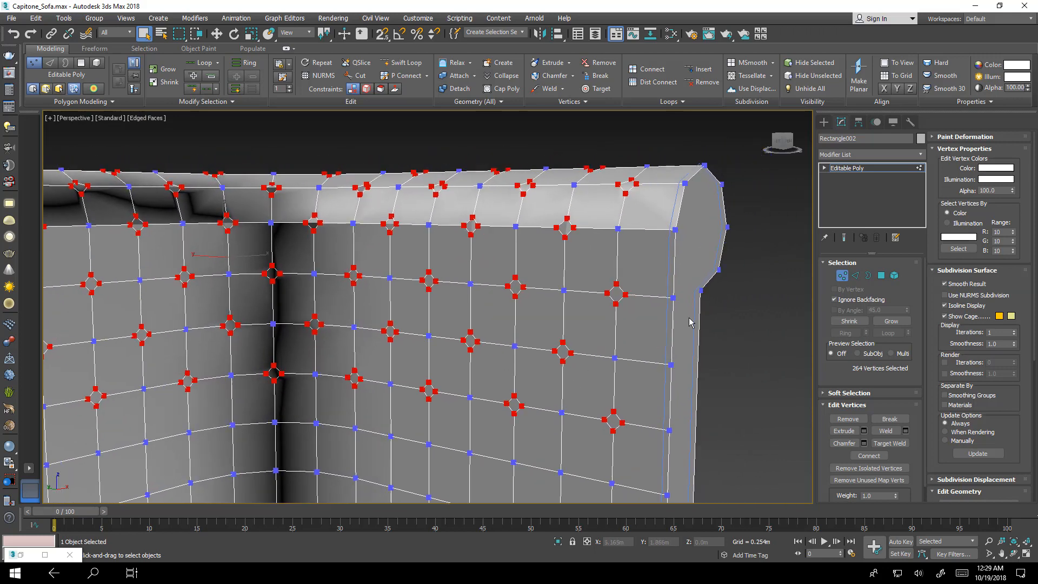
click(876, 169)
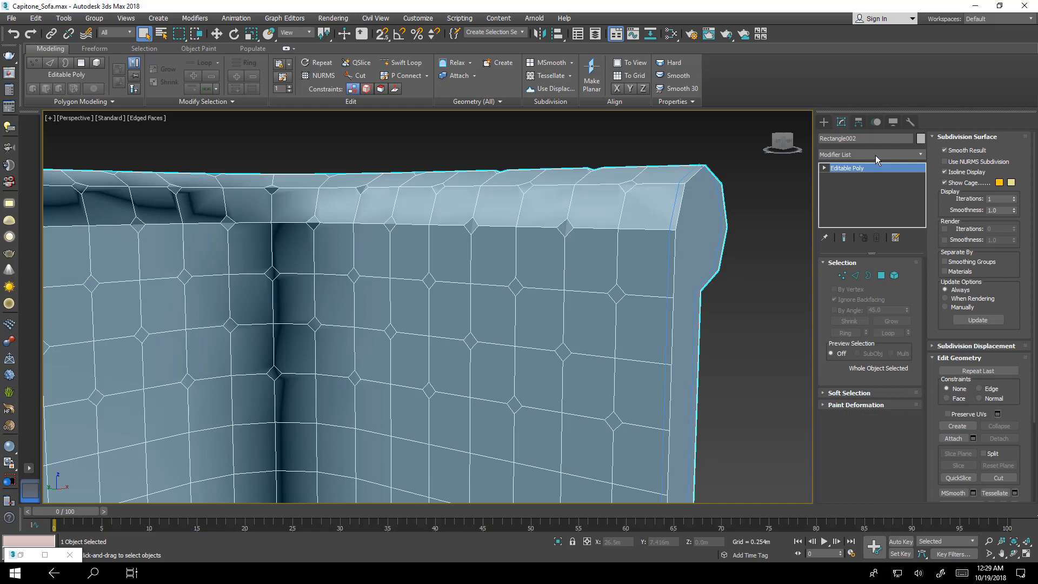
click(875, 155)
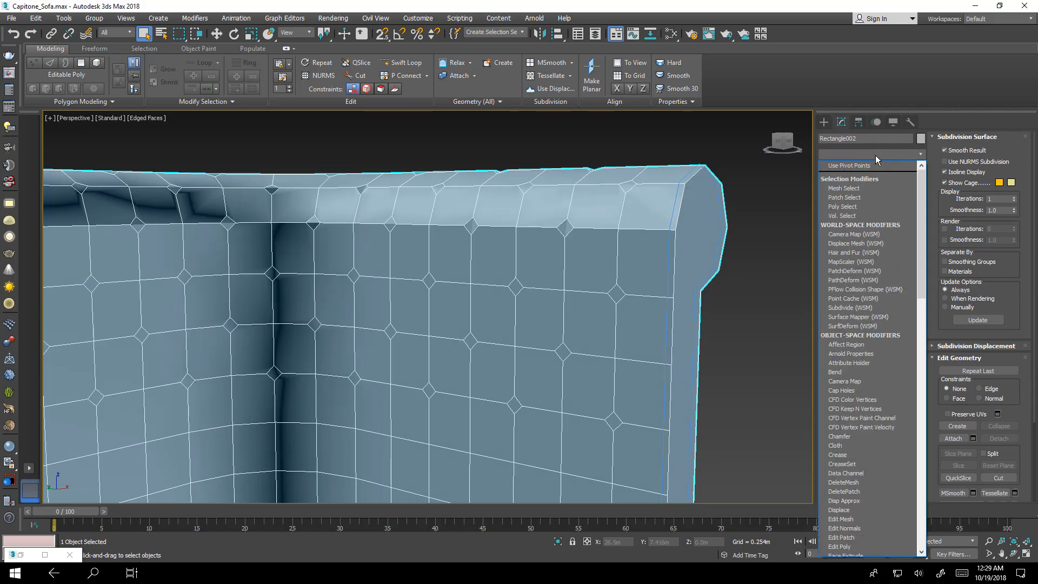
key(m)
key(m)
key(m)
key(m)
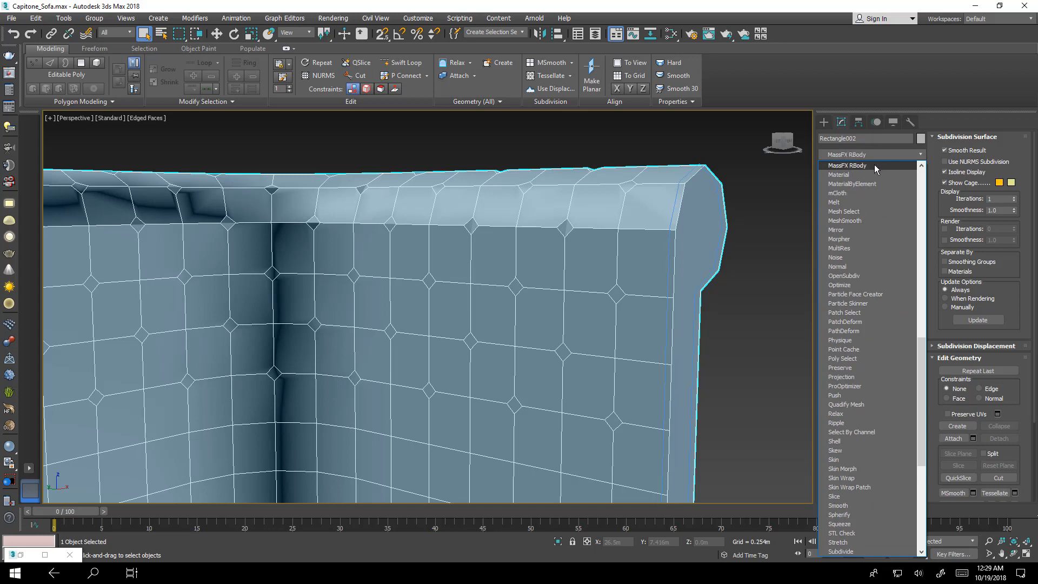
click(857, 220)
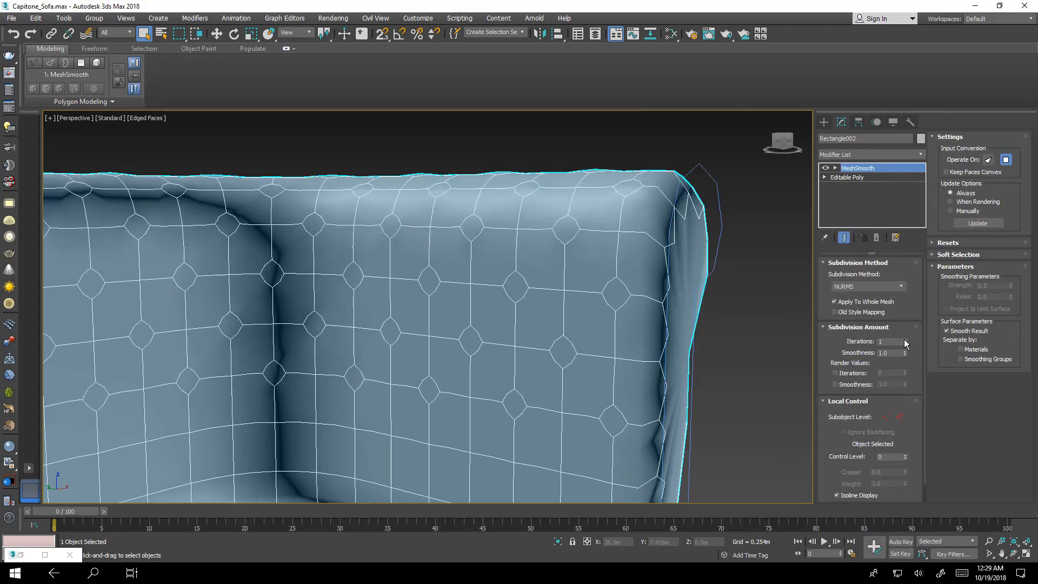
click(904, 339)
click(904, 339)
click(905, 339)
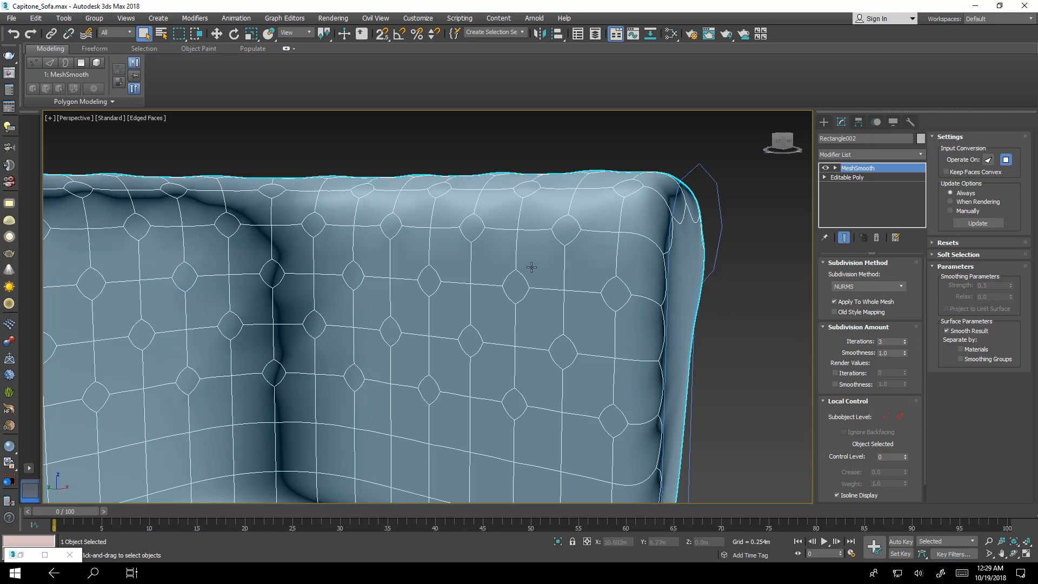
- Convert the vertex selection in the base Editable Poly to the diamond polygons and save it as a selection set named Polys
click(856, 178)
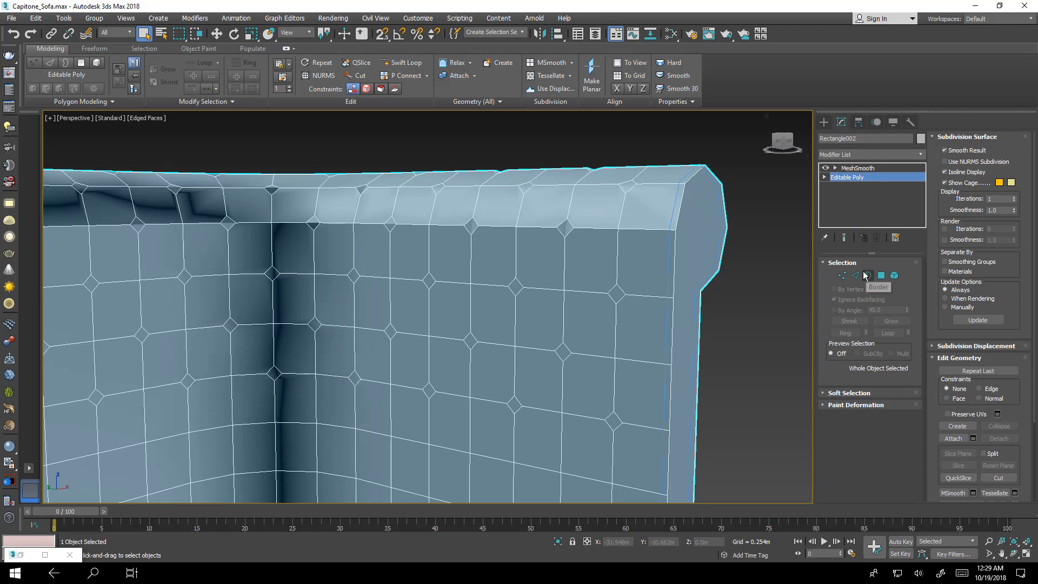
click(845, 278)
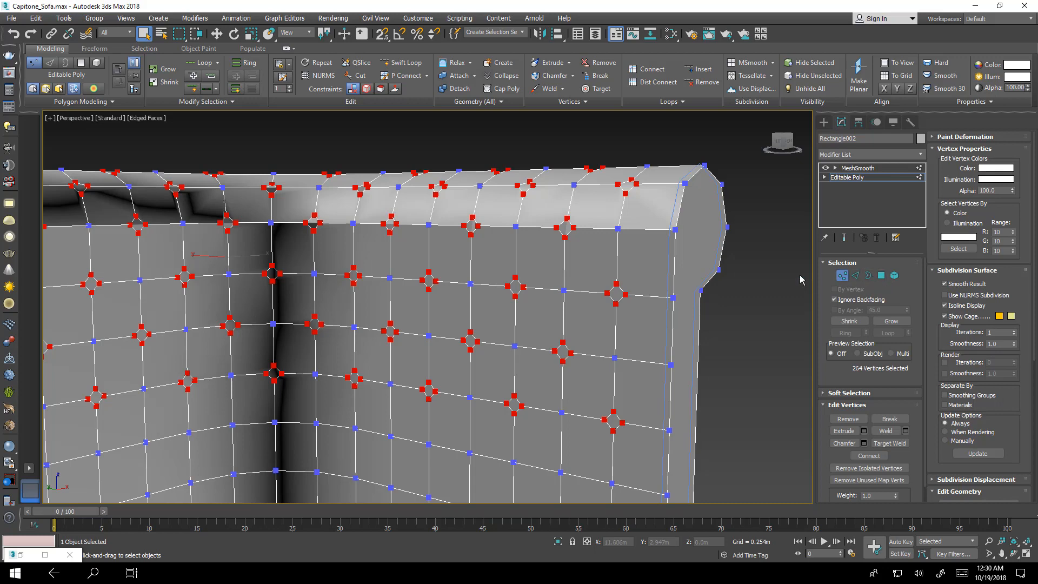
click(881, 276)
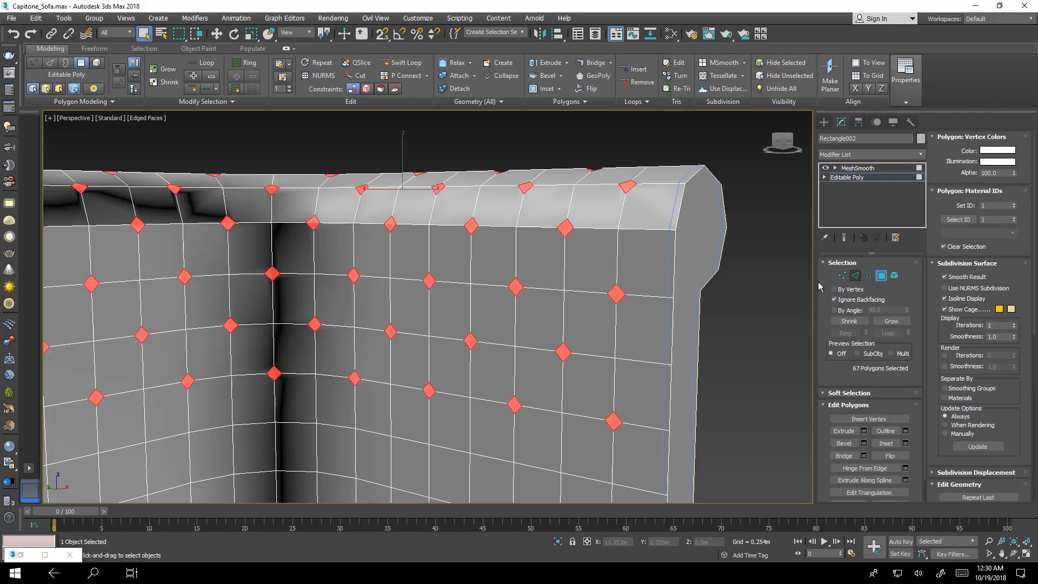
scroll(684, 265, down, 5)
alt+middle_drag(684, 271, 706, 292)
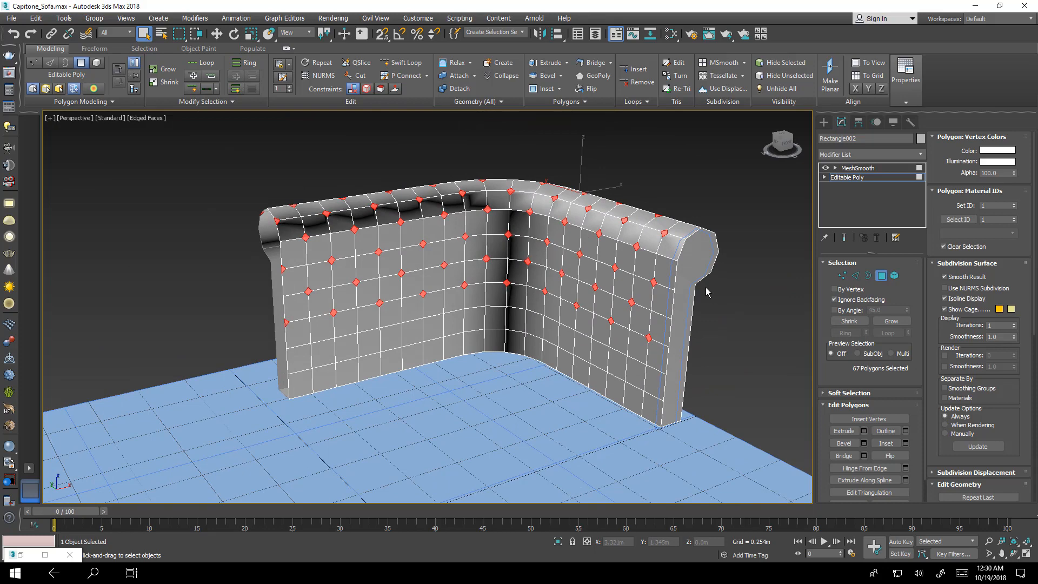
scroll(630, 265, up, 5)
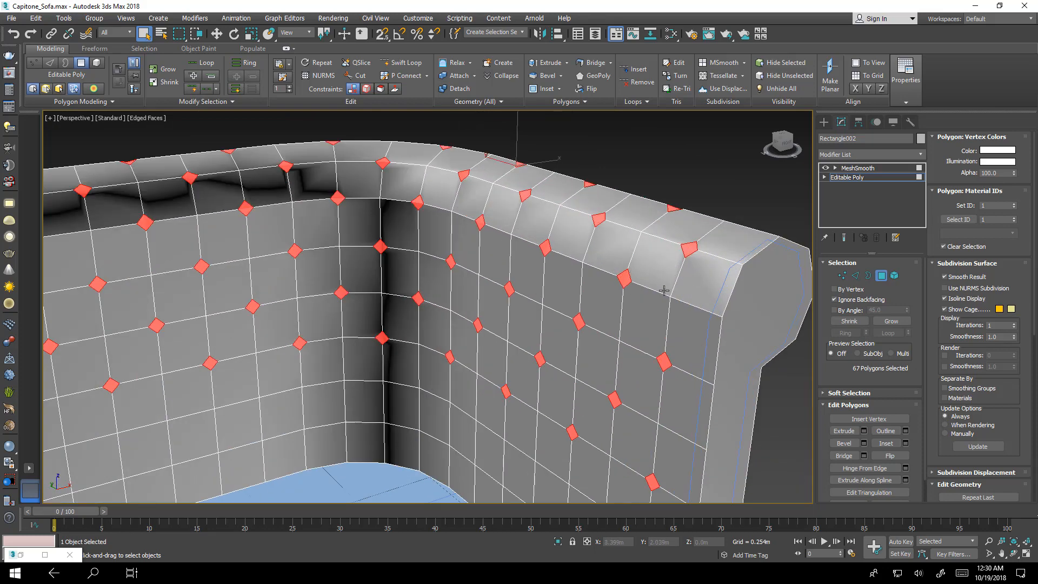
middle_drag(676, 288, 666, 293)
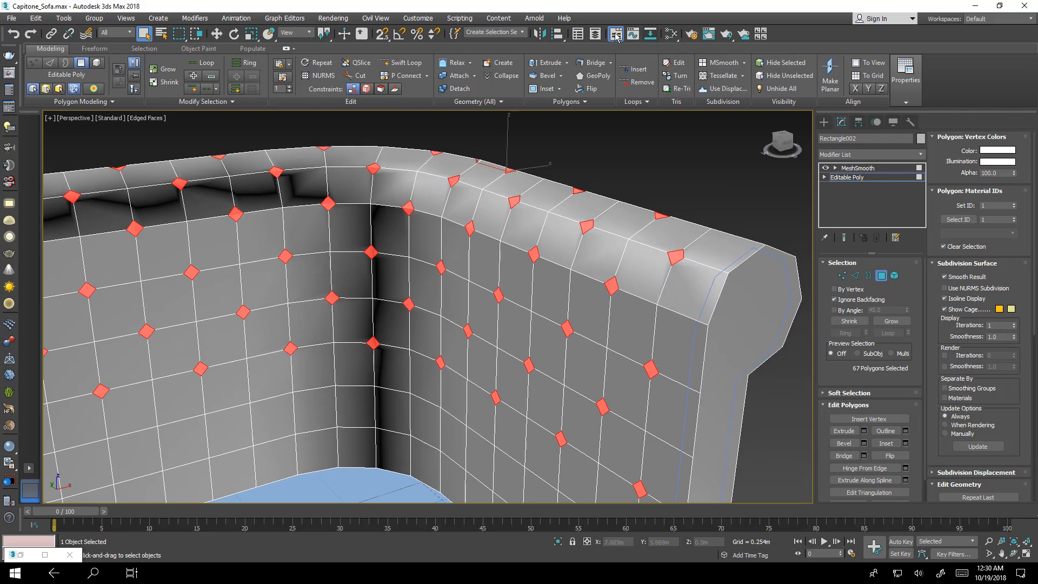
click(517, 32)
- Bevel the selected diamond polygons inward with a height of -0.068 m and an outline of -0.012 m
click(864, 446)
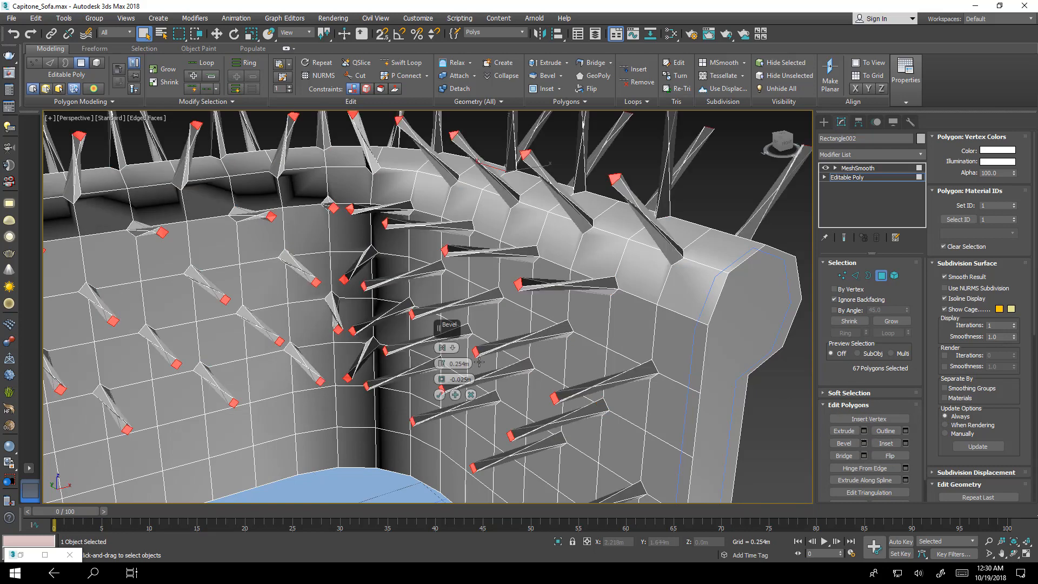
right_click(442, 365)
right_click(443, 381)
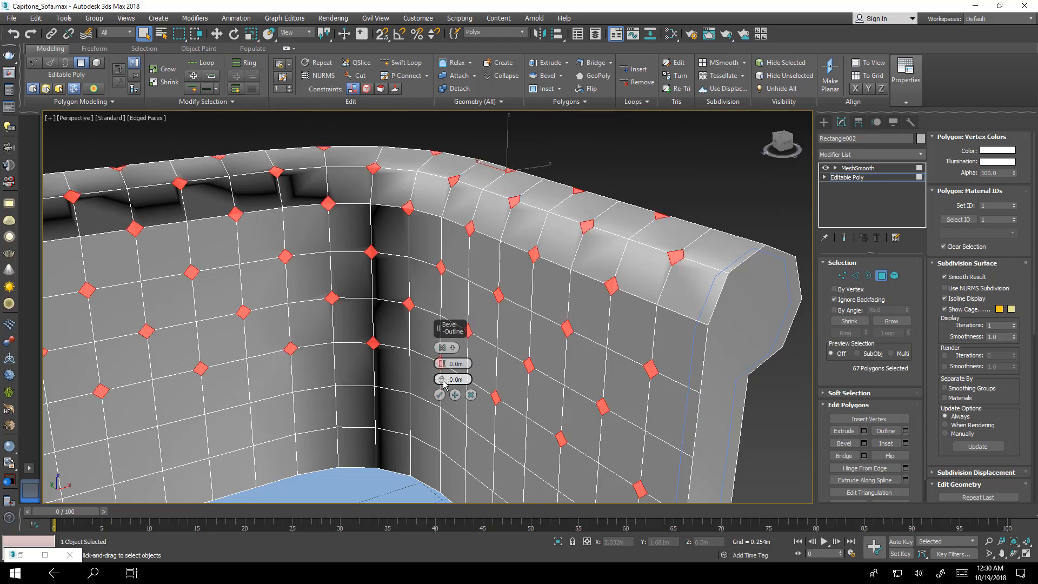
scroll(465, 369, up, 1)
scroll(522, 371, up, 4)
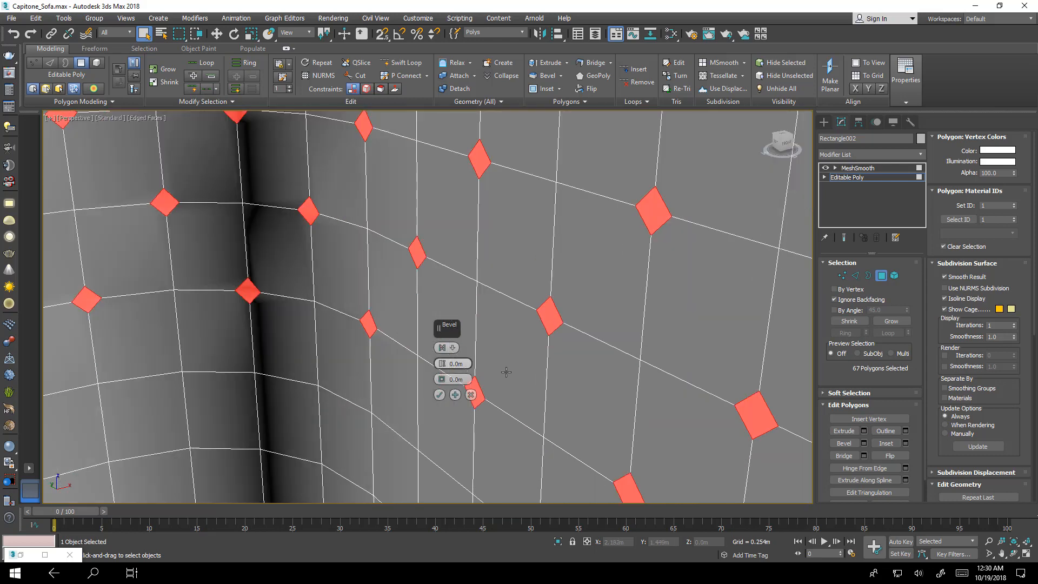
scroll(507, 372, down, 2)
drag(443, 364, 446, 381)
alt+middle_drag(591, 378, 554, 364)
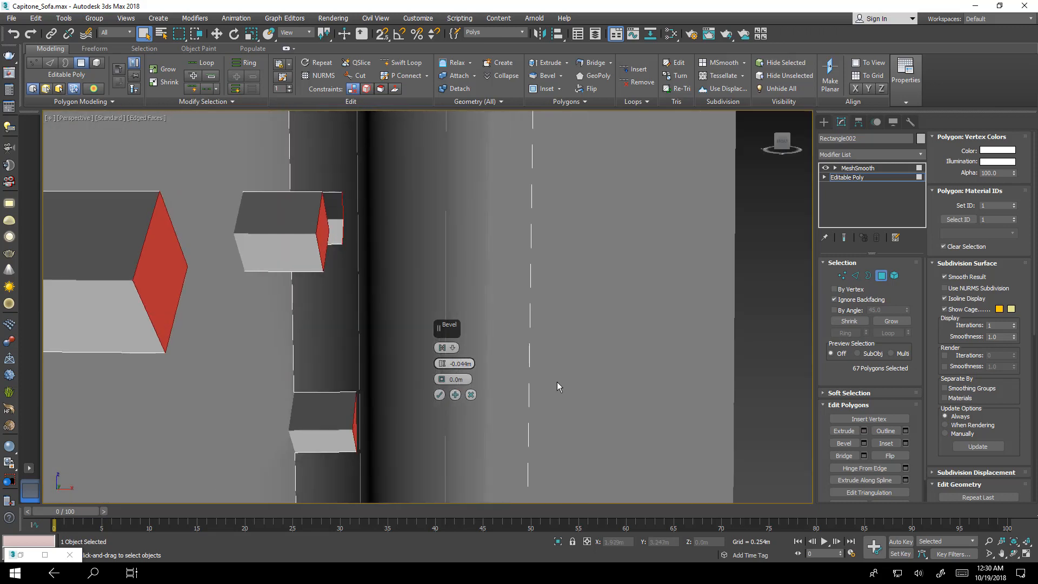
drag(443, 363, 445, 379)
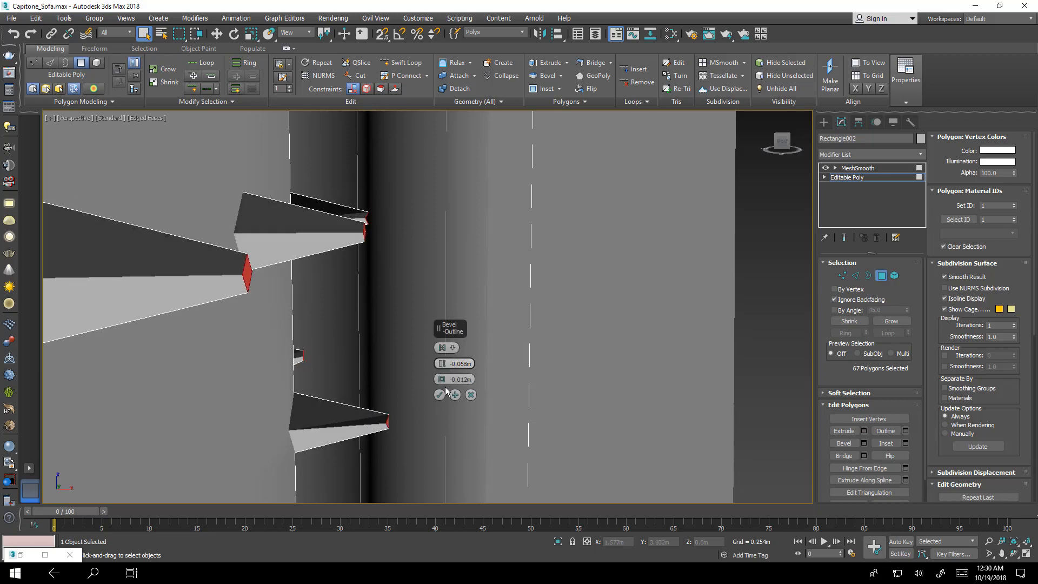
click(440, 394)
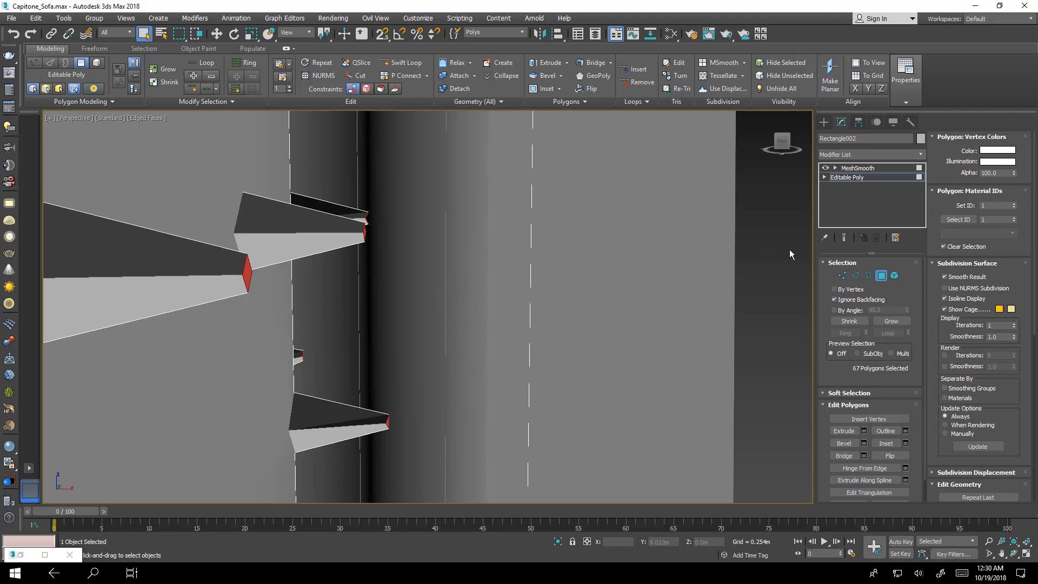
- Examine the beveled dimples on the inner face with the smoothed end result shown, and return to the unsmoothed mesh display
click(844, 238)
scroll(351, 295, down, 5)
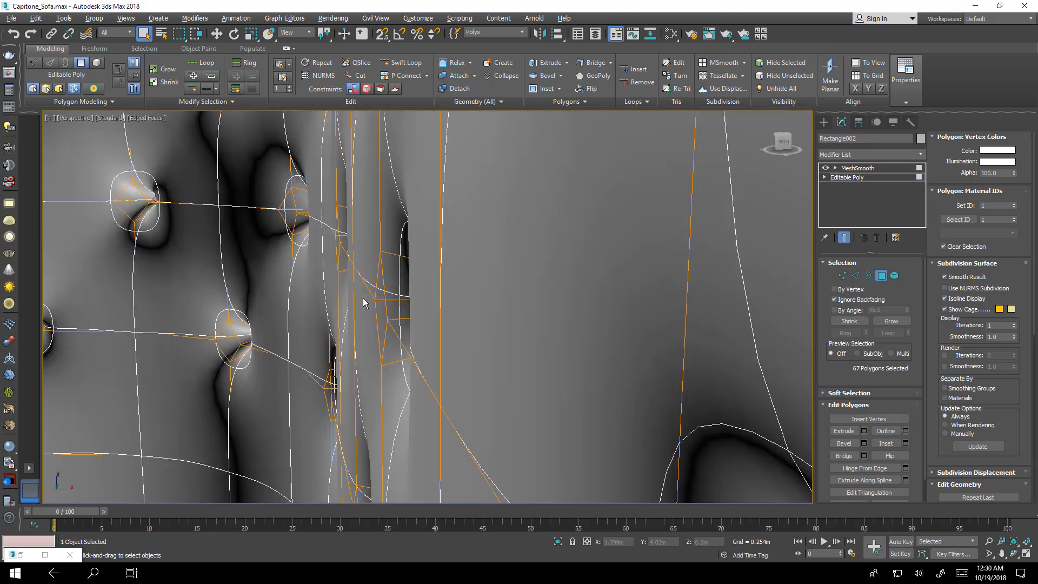
alt+middle_drag(384, 303, 444, 294)
scroll(444, 287, up, 3)
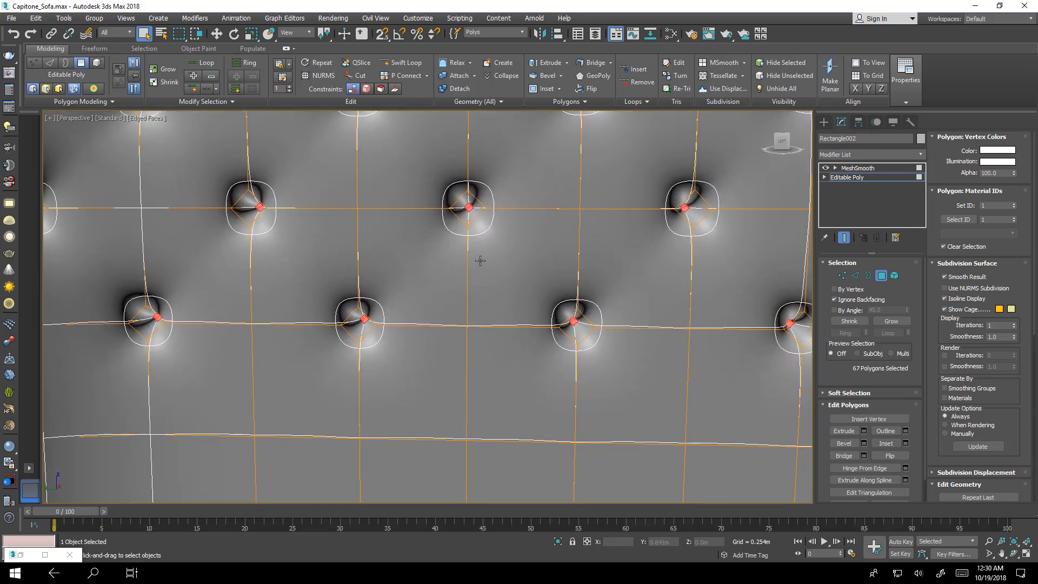
middle_drag(487, 255, 465, 384)
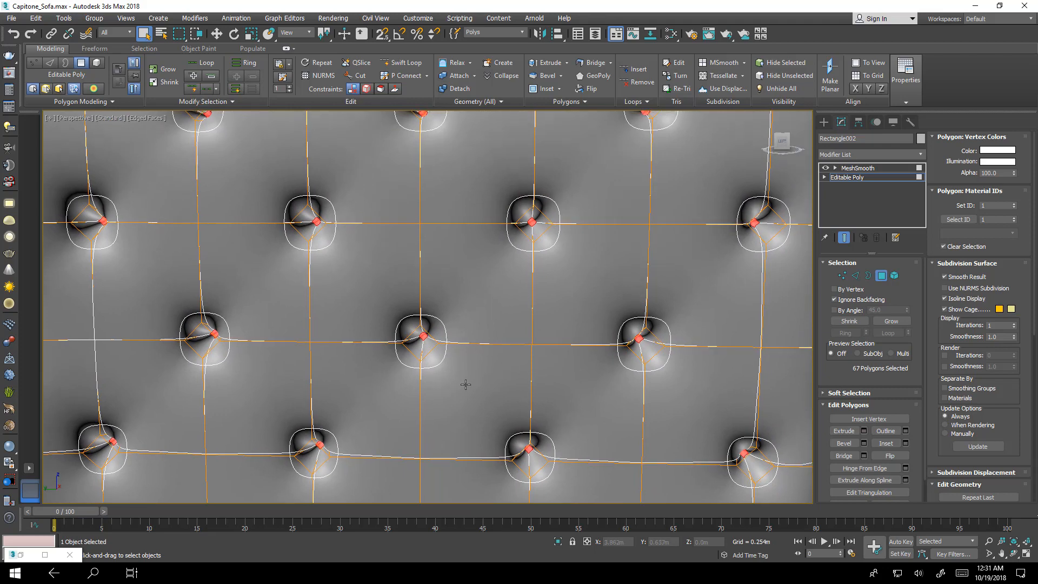
click(844, 238)
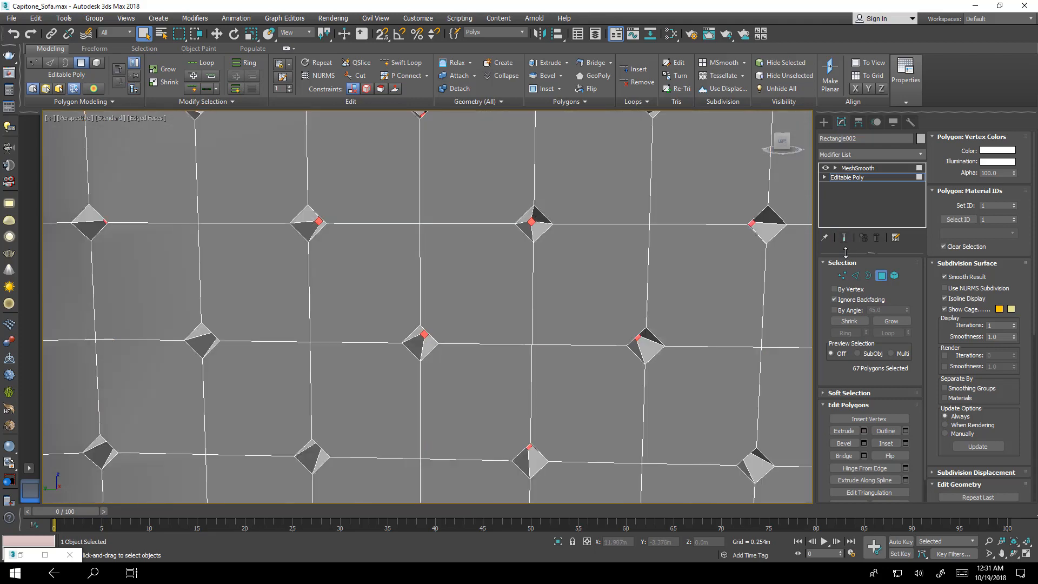
- Undo the bevel on the diamond polygons, the MeshSmooth modifier and the vertex chamfer on the sofa body
alt+middle_drag(728, 255, 485, 276)
scroll(490, 285, up, 3)
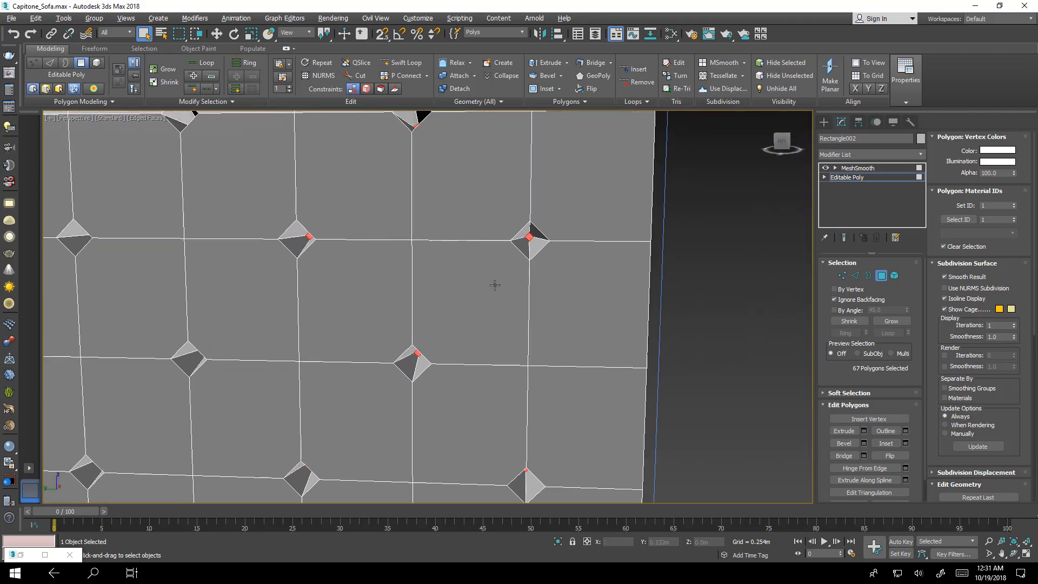
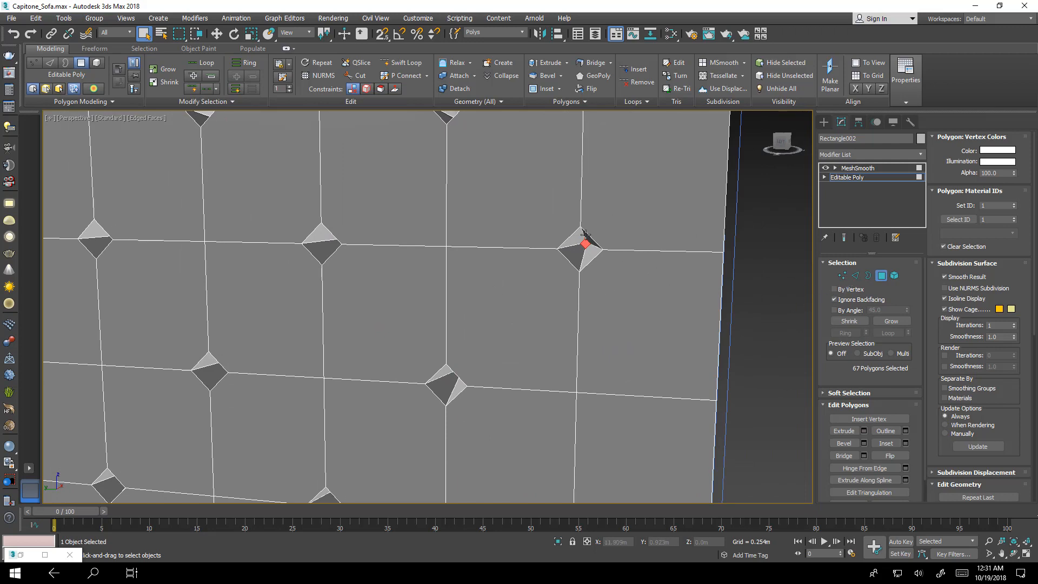
key(ctrl+z)
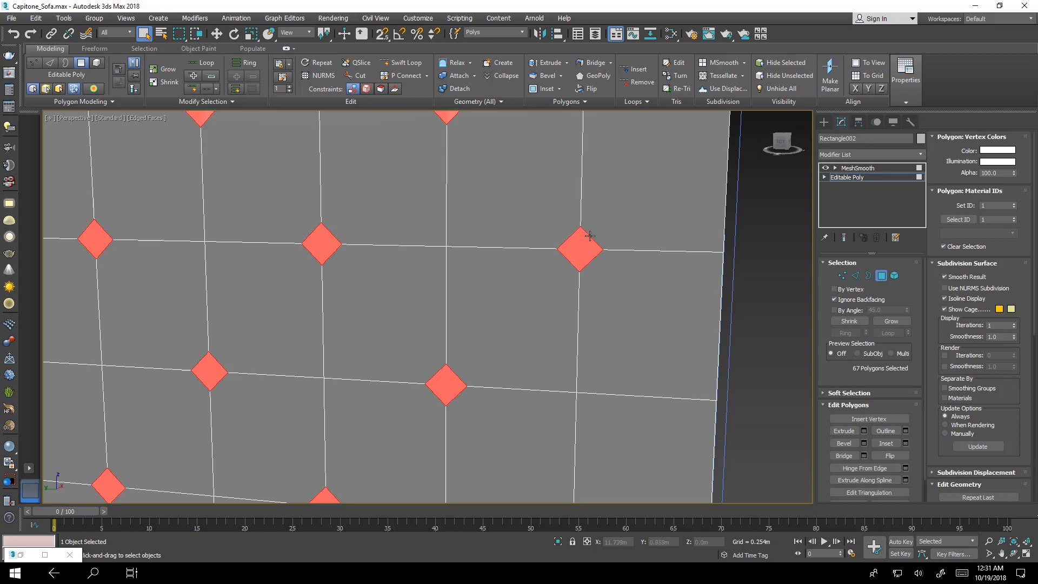
key(ctrl+z)
key(ctrl+z)
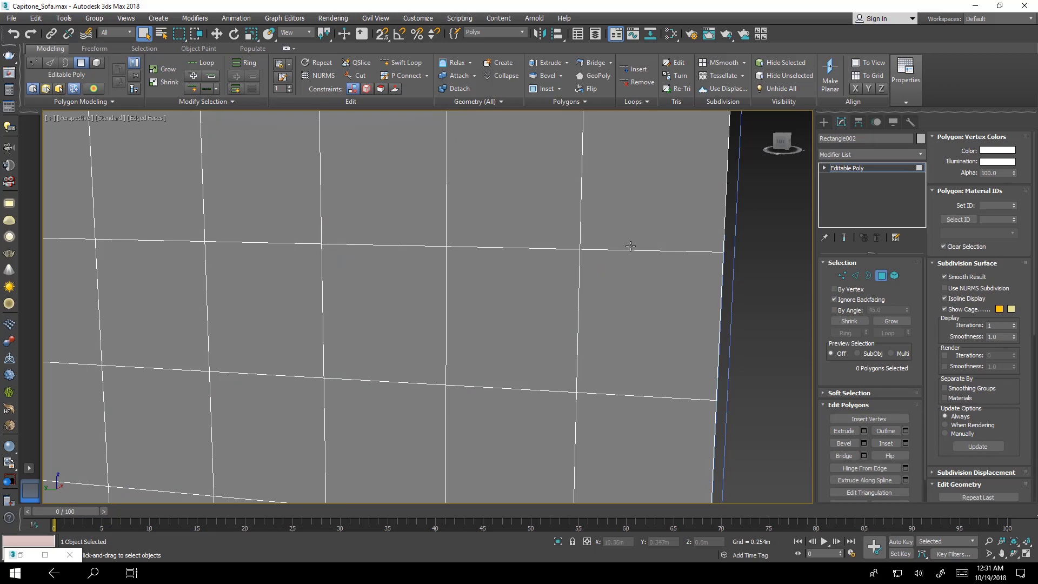
- Connect the staggered vertex selection with diagonal edges across the sofa's inner face and rolled top
click(842, 276)
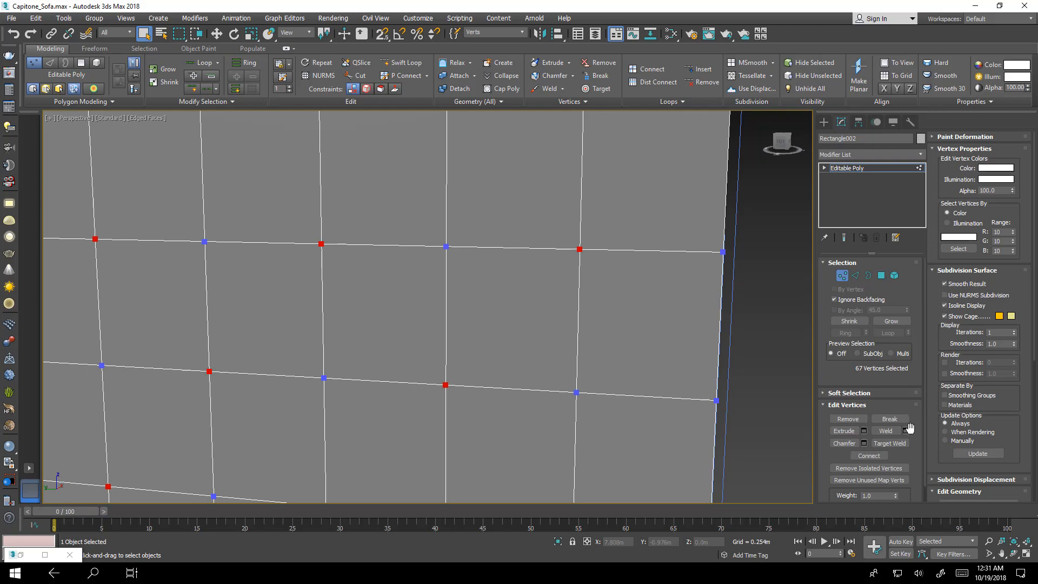
click(870, 456)
scroll(654, 354, down, 5)
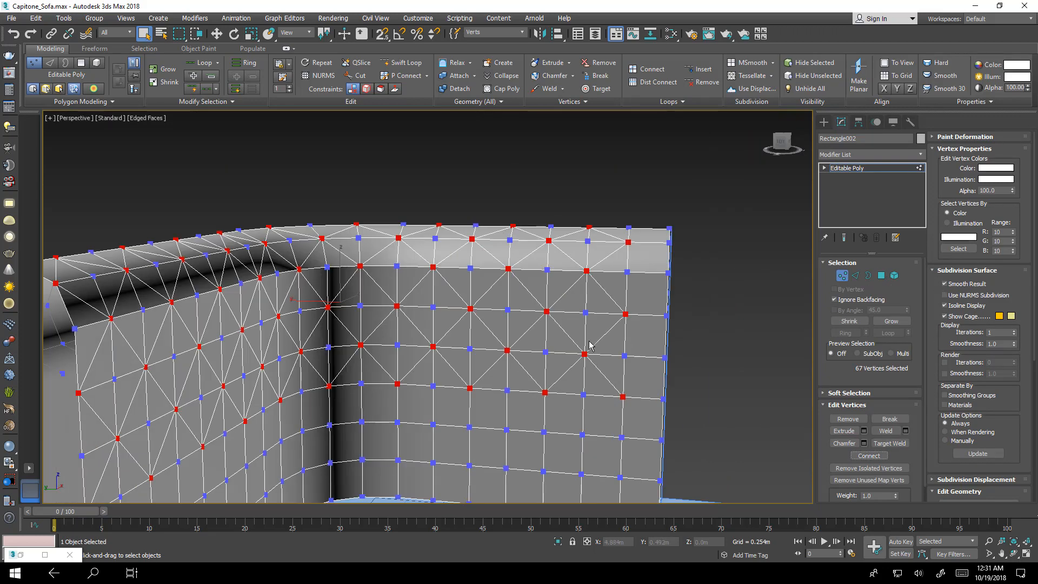
- Chamfer the staggered vertices of the diagonal pattern by 0.025 m
click(881, 276)
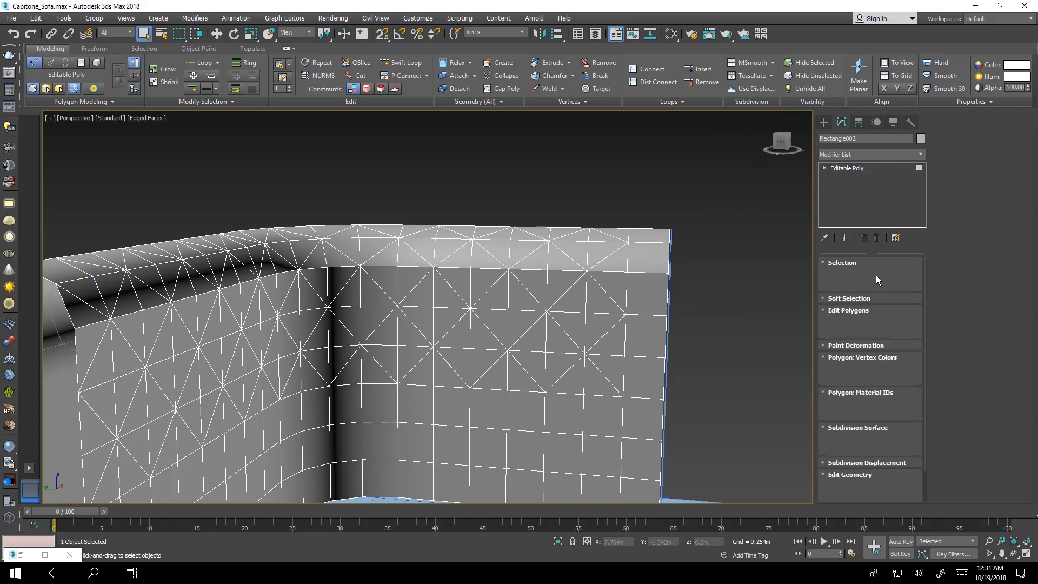
click(842, 275)
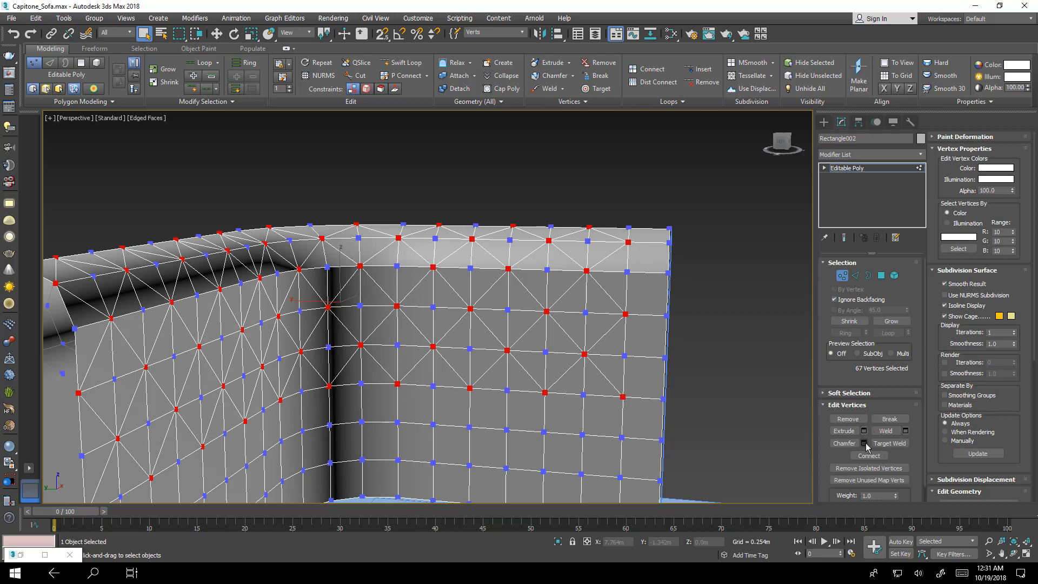
click(864, 444)
scroll(563, 319, up, 5)
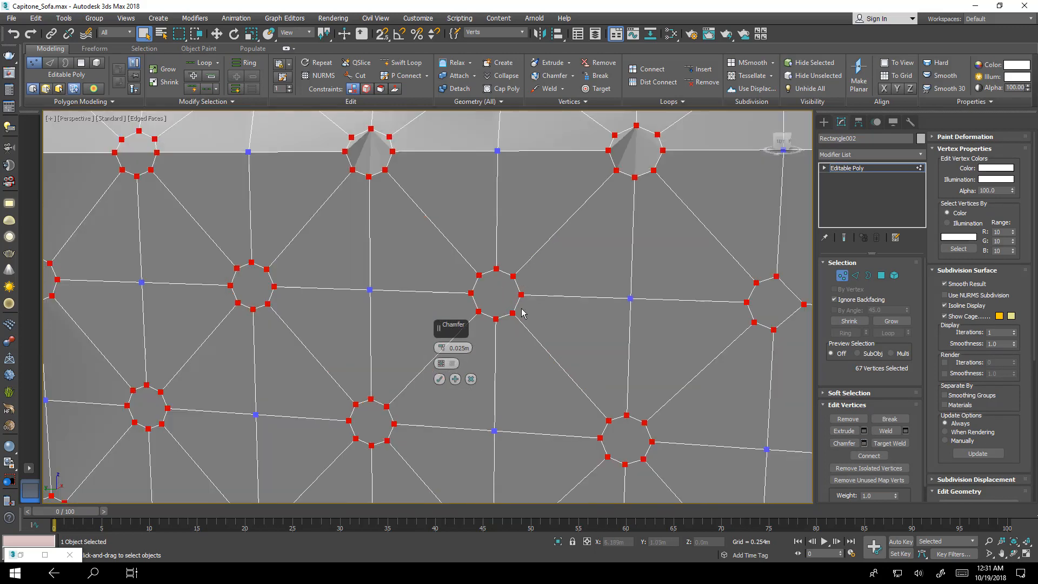
click(439, 378)
- Switch to polygon level and add the unselected chamfered octagons on one wall's inner face and roll edge to the selection
click(882, 276)
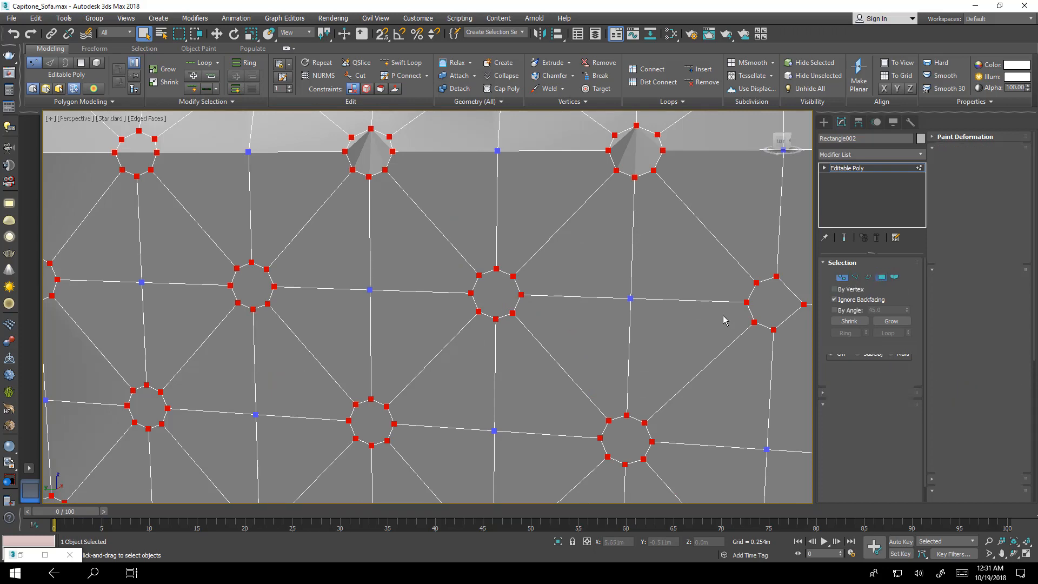
scroll(672, 309, down, 8)
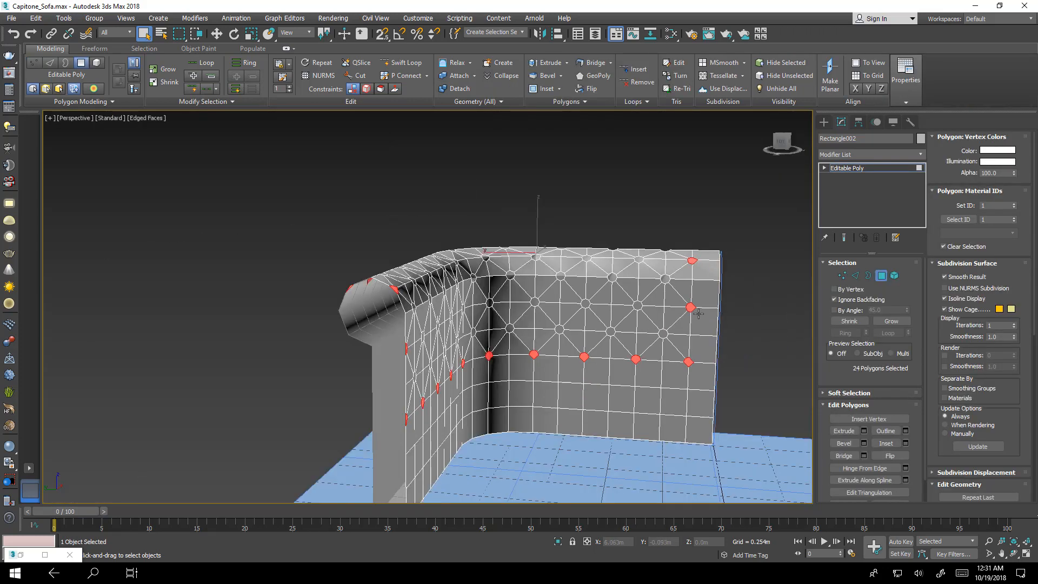
alt+middle_drag(695, 338, 715, 365)
scroll(715, 365, up, 5)
ctrl+click(664, 393)
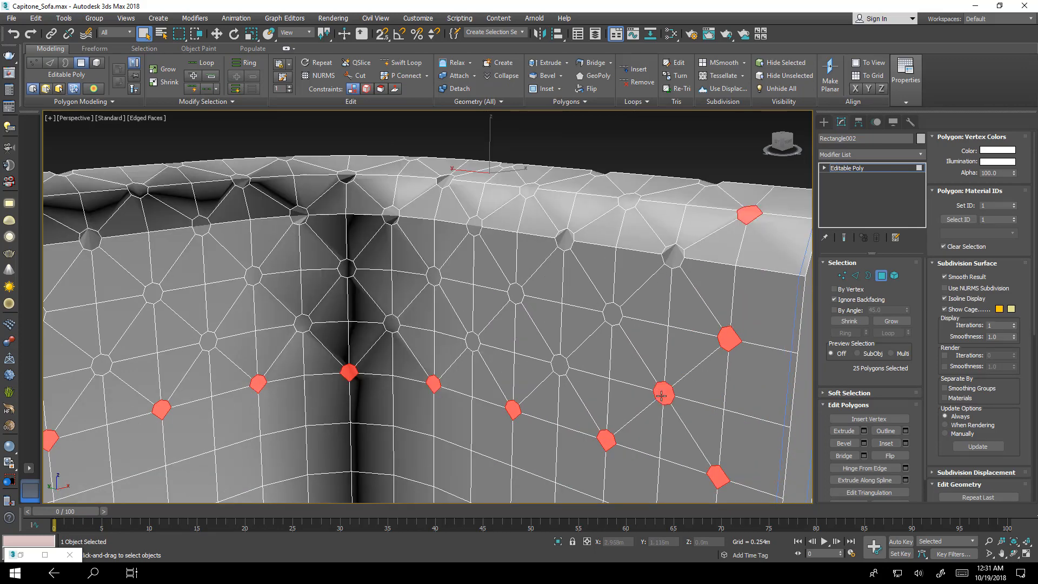
ctrl+click(670, 258)
ctrl+click(631, 201)
ctrl+click(612, 316)
ctrl+click(561, 366)
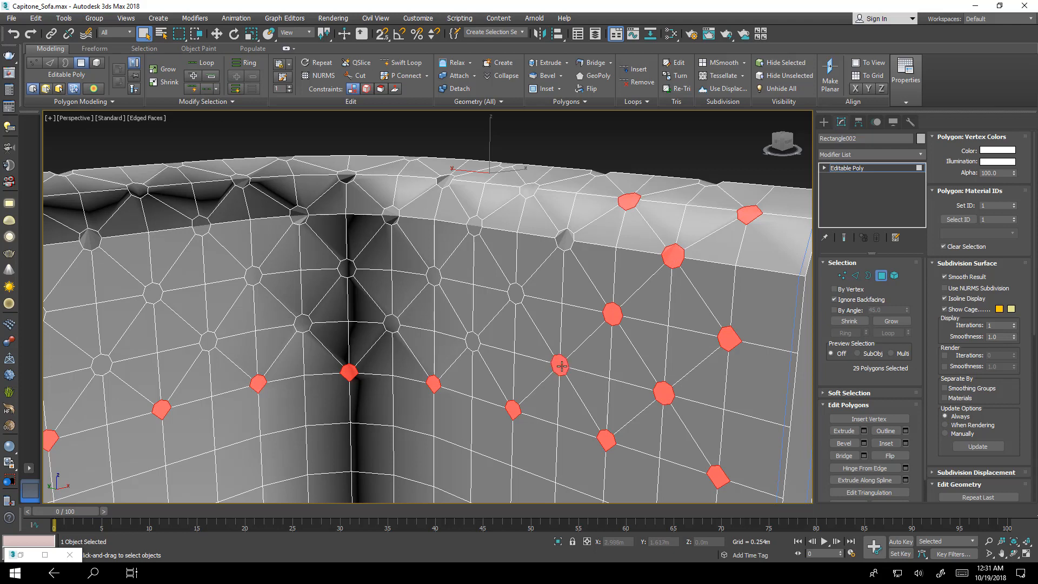
ctrl+click(517, 292)
ctrl+click(473, 346)
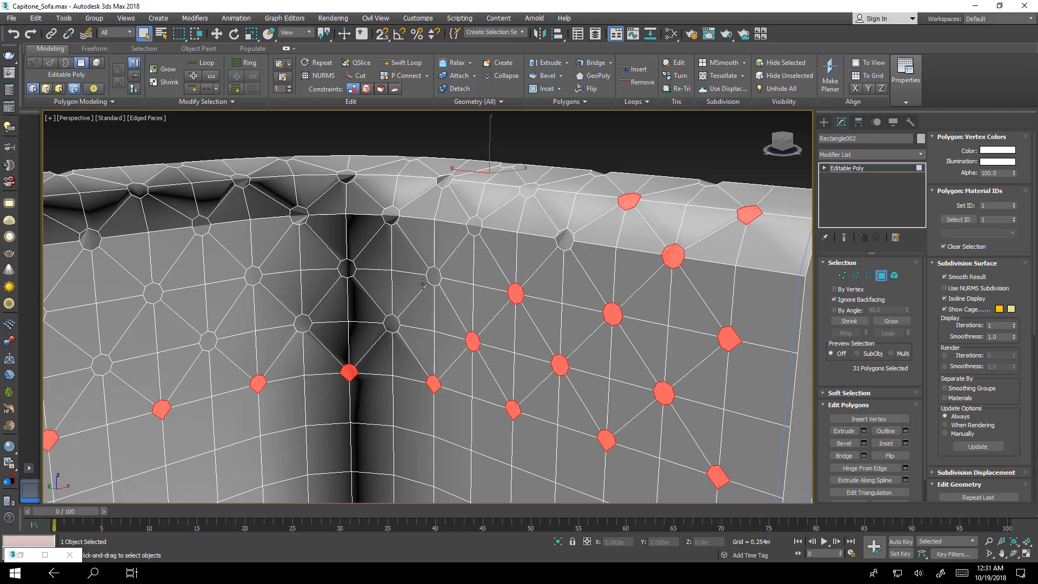
ctrl+click(435, 278)
ctrl+click(474, 227)
ctrl+click(568, 243)
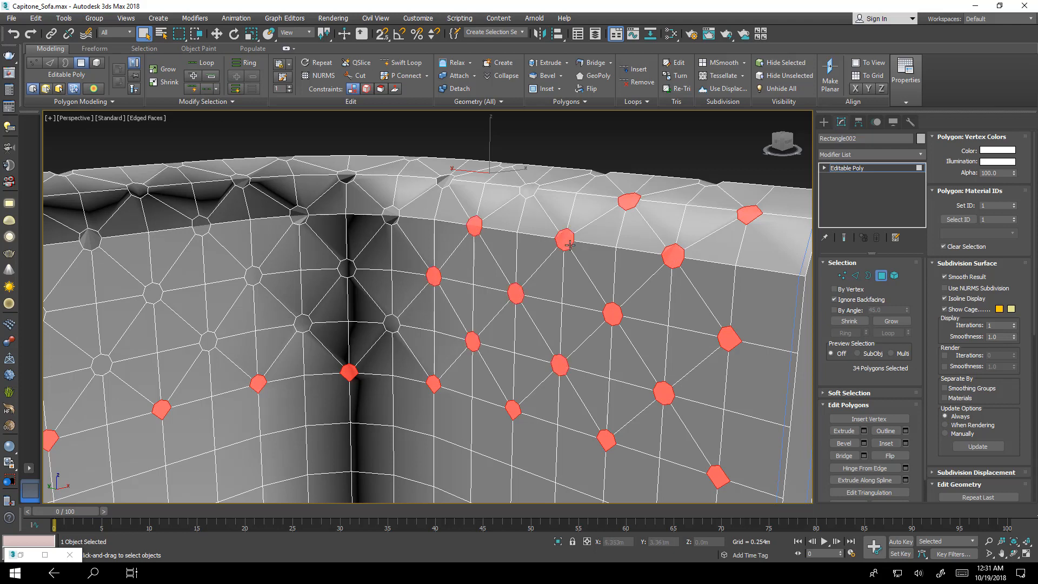
ctrl+click(531, 191)
- Add the octagons along the same wall's rolled top, up to and around the corner, to the polygon selection
alt+middle_drag(647, 224, 623, 306)
ctrl+click(588, 409)
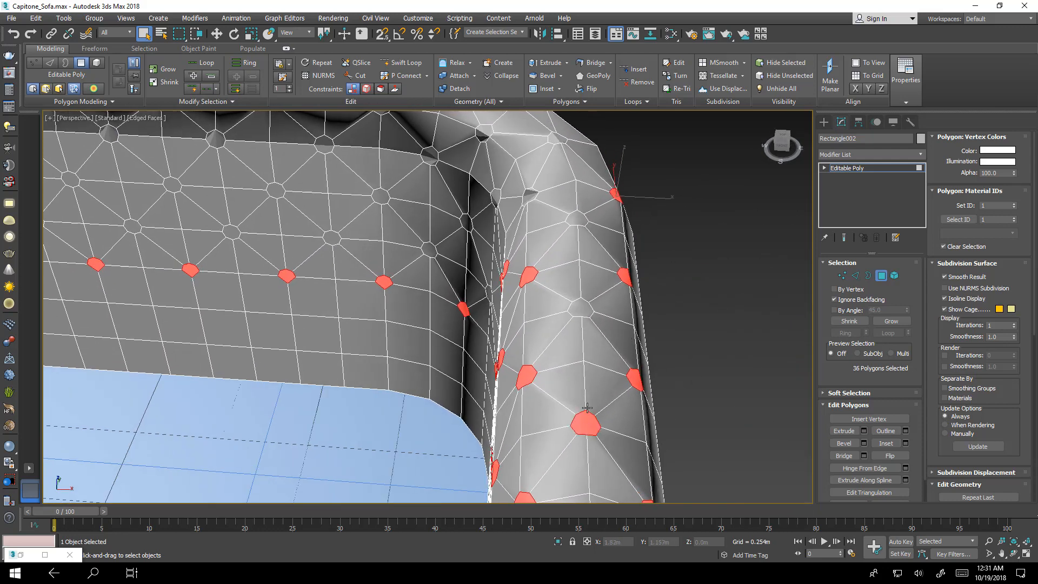
ctrl+click(576, 308)
ctrl+click(575, 222)
ctrl+click(529, 200)
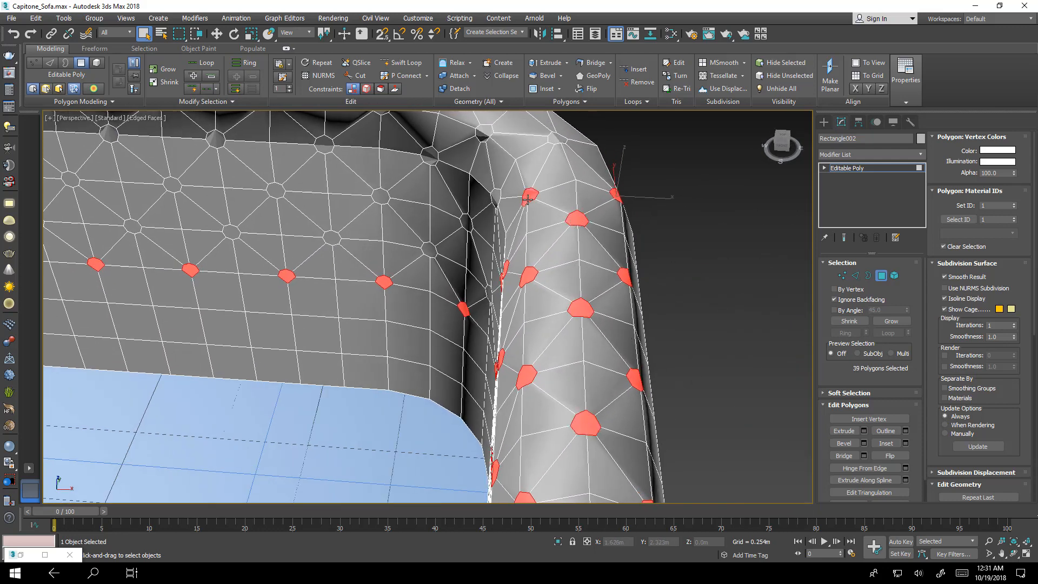
ctrl+click(558, 141)
ctrl+click(497, 194)
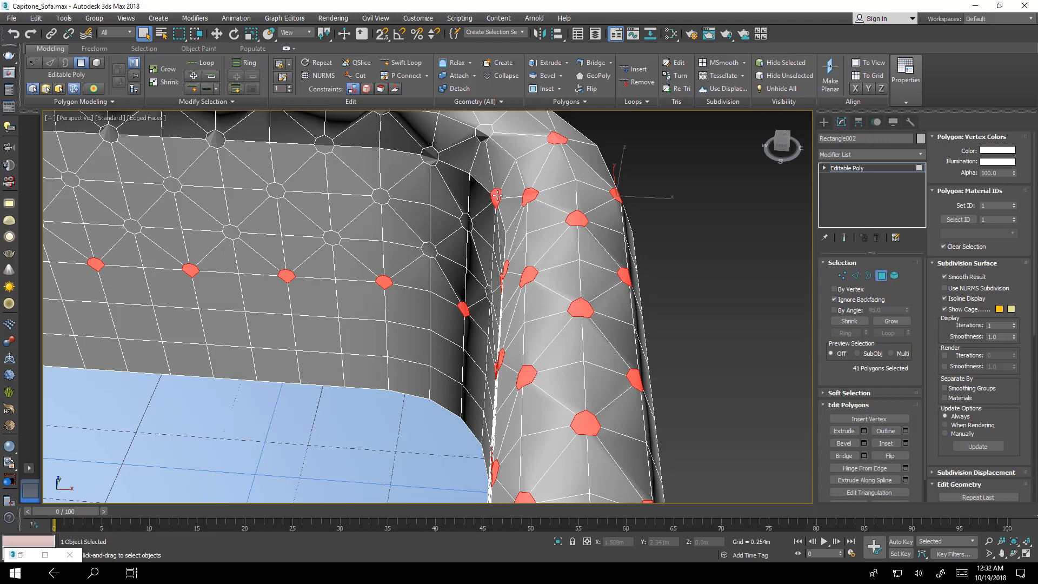
ctrl+click(485, 139)
- Add the octagons at the inside corner and across the adjoining wall's inner face to the polygon selection
ctrl+click(467, 221)
ctrl+click(429, 249)
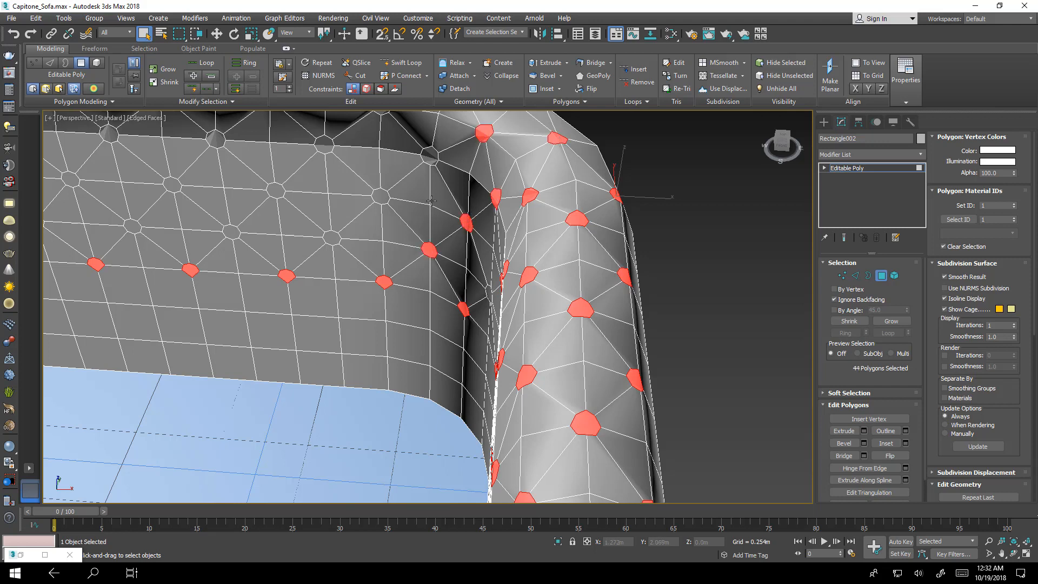
ctrl+click(430, 156)
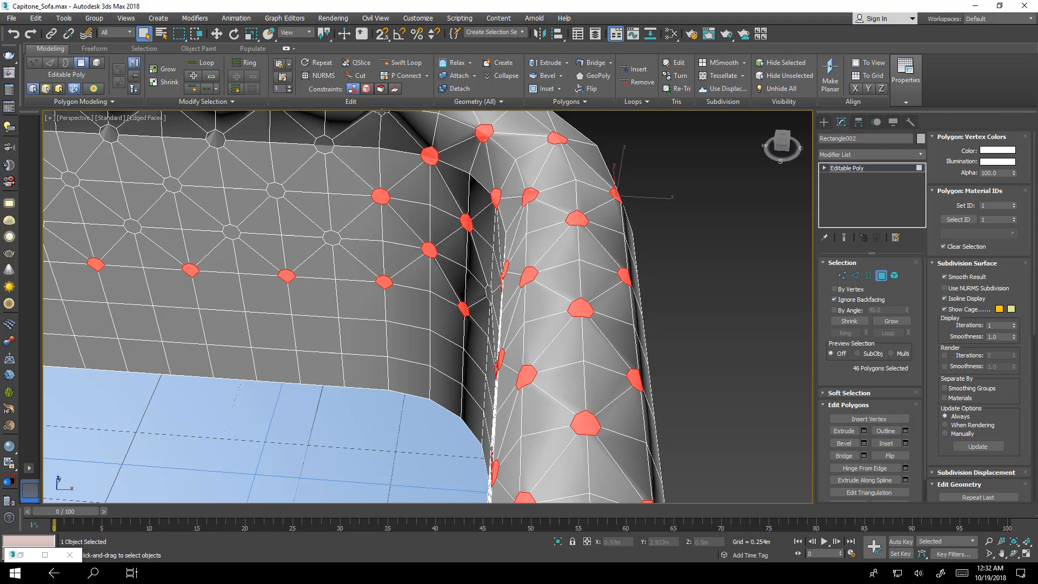
ctrl+click(317, 143)
ctrl+click(333, 236)
ctrl+click(276, 191)
ctrl+click(227, 236)
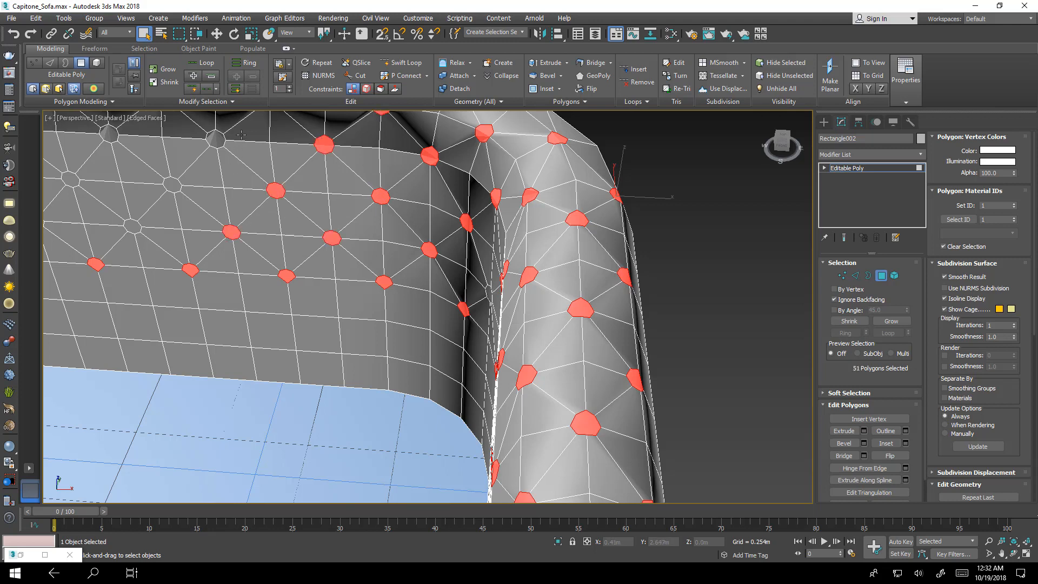
ctrl+click(217, 141)
ctrl+click(167, 185)
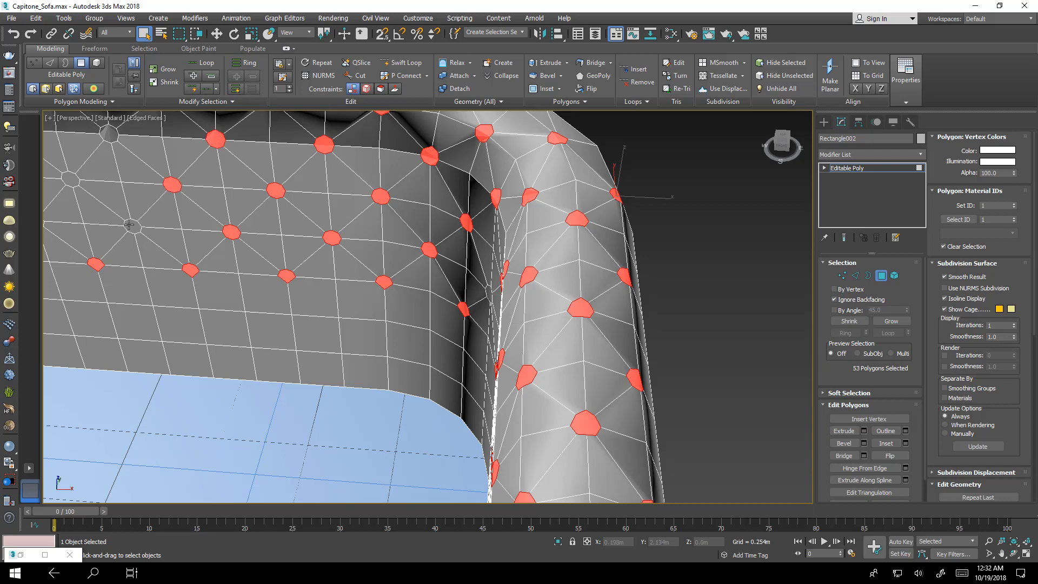
ctrl+click(132, 228)
ctrl+click(107, 138)
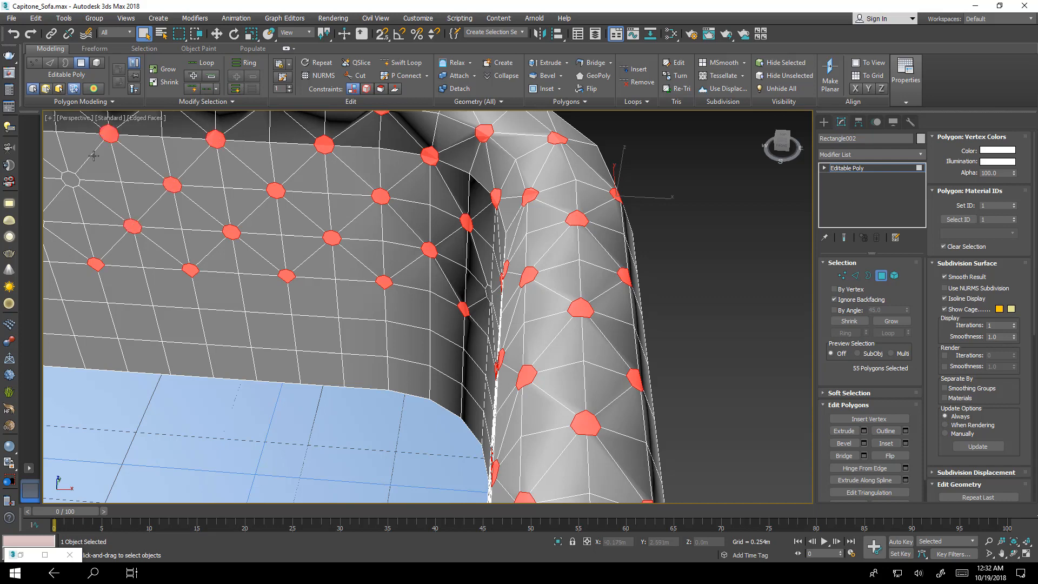
ctrl+click(74, 178)
- Add the missed octagons near the corner, at the adjoining wall's far end and beneath its roll to the selection
alt+middle_drag(74, 179, 674, 335)
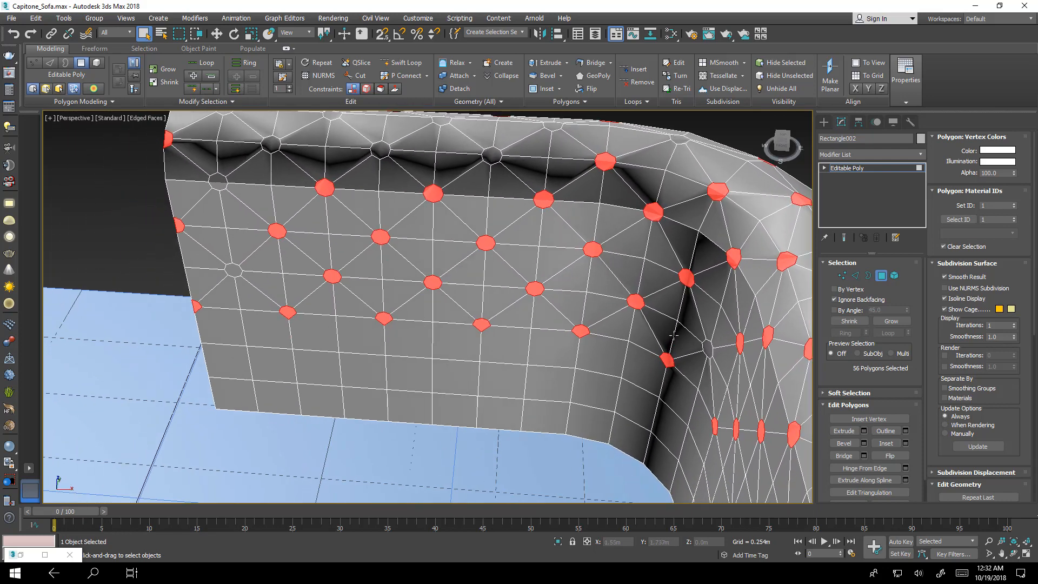
ctrl+click(234, 271)
ctrl+click(211, 183)
ctrl+click(265, 145)
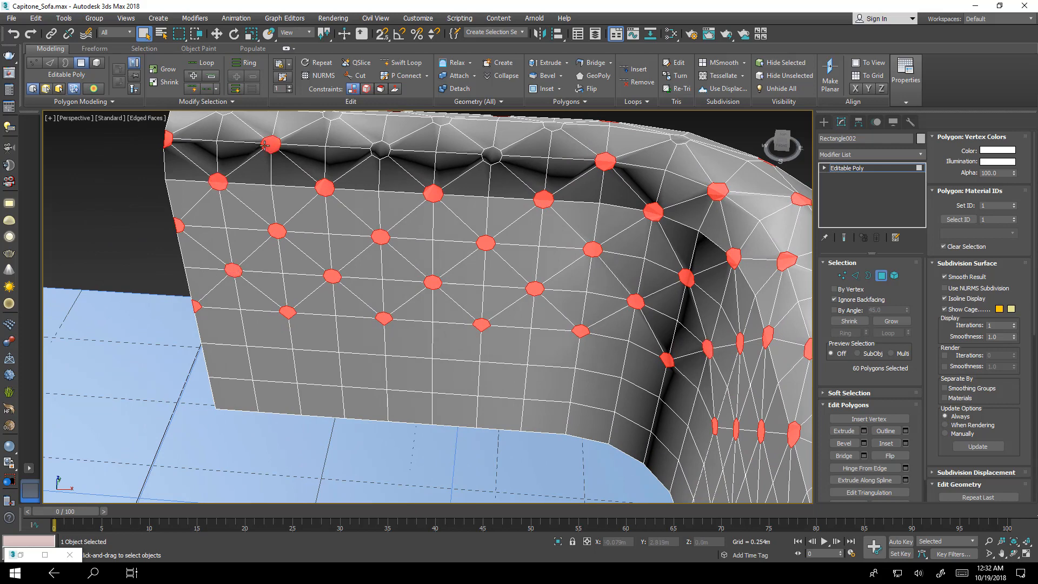
ctrl+click(382, 149)
ctrl+click(494, 154)
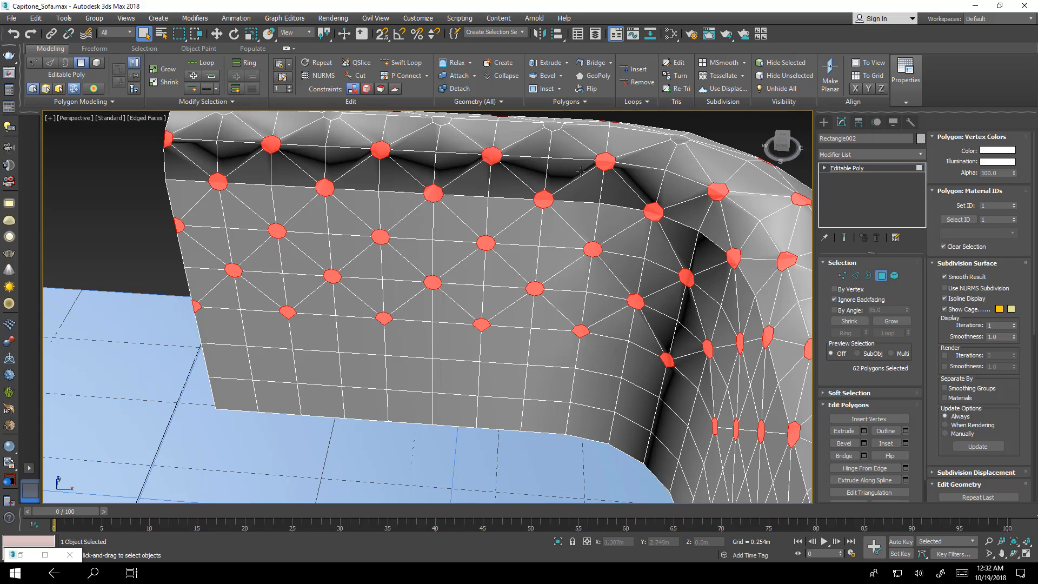
- Add the last octagons on the adjoining wall's rolled top to the selection and check the whole pattern for gaps
alt+middle_drag(494, 154, 666, 369)
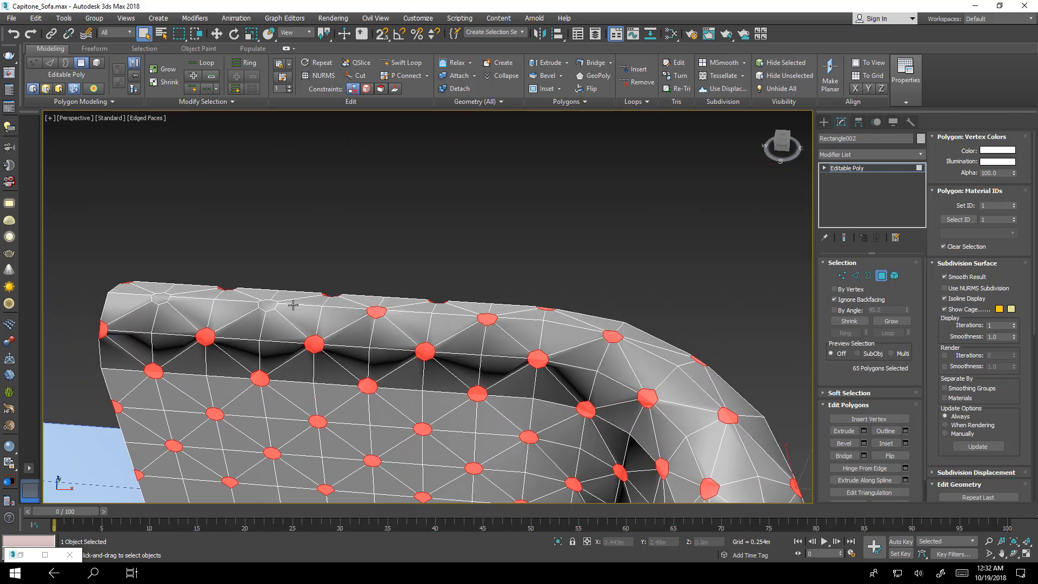
ctrl+click(169, 298)
scroll(162, 301, down, 6)
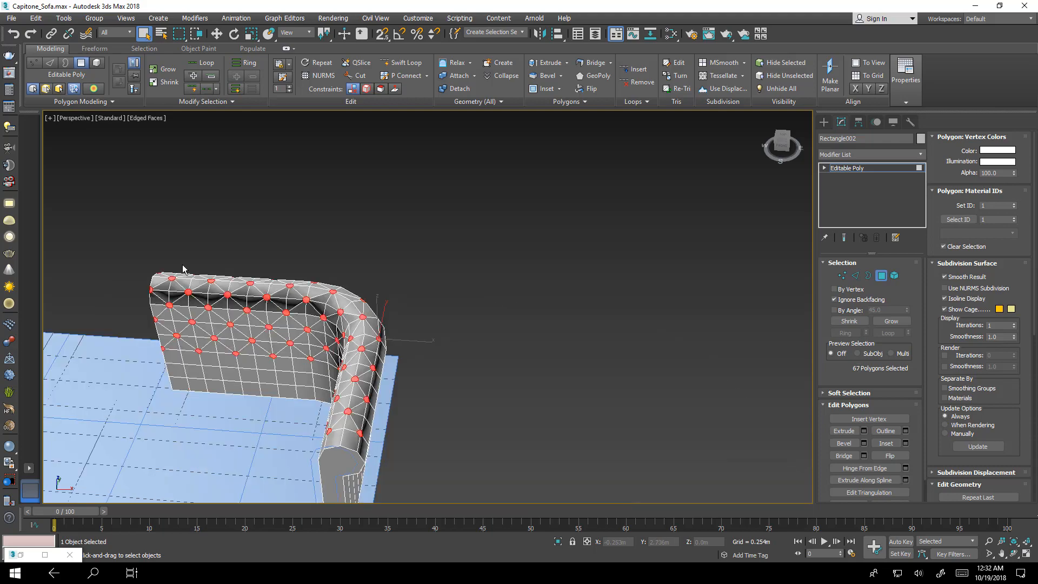
scroll(212, 307, up, 3)
alt+middle_drag(276, 337, 584, 349)
mouse_move(272, 324)
alt+middle_down()
mouse_move(292, 319)
mouse_move(276, 304)
alt+middle_up()
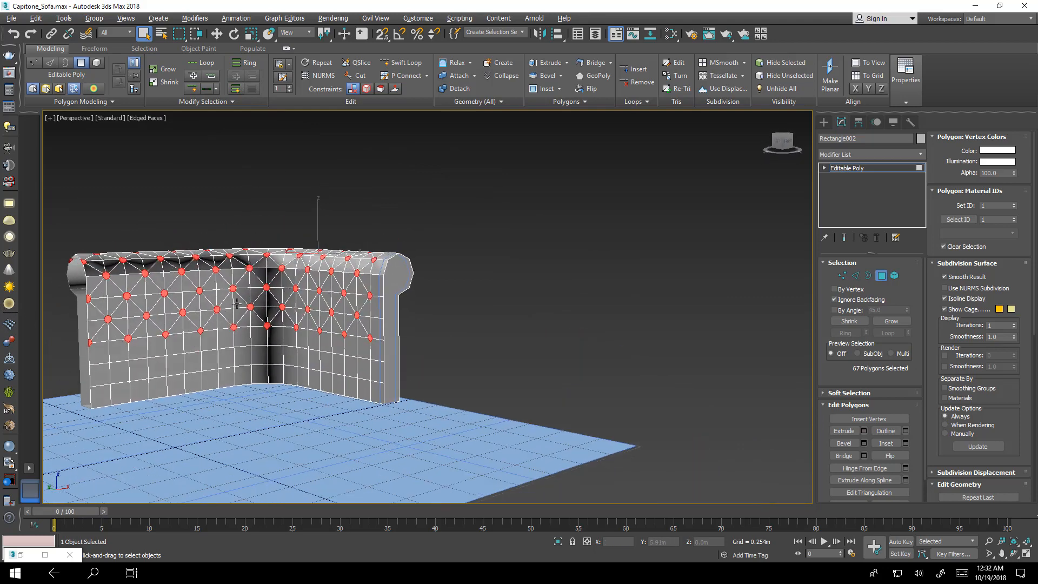
- Bevel the selected octagons inward with a height of -0.118 m and an outline of -0.018 m
scroll(276, 304, up, 8)
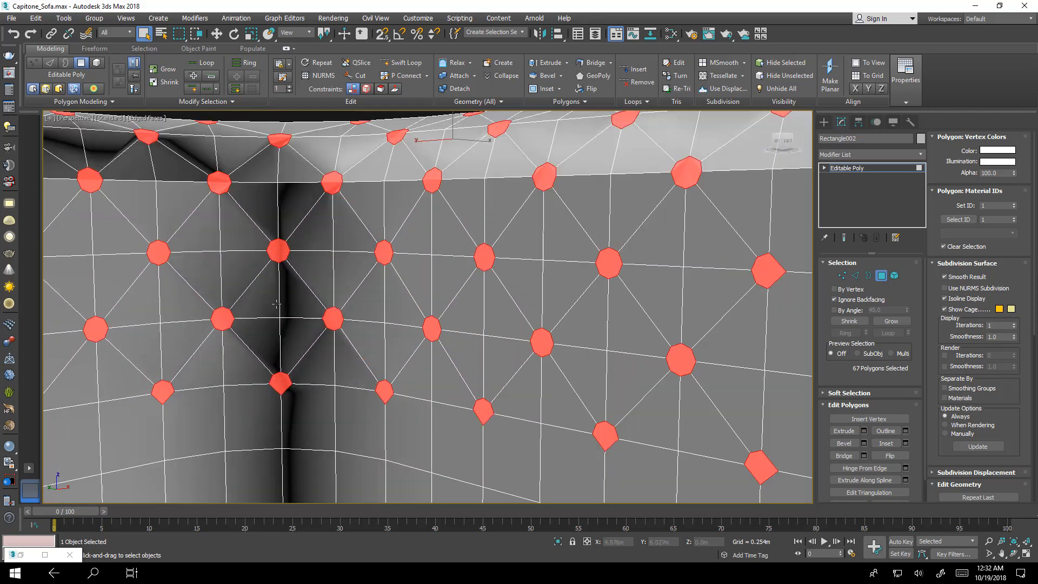
click(864, 443)
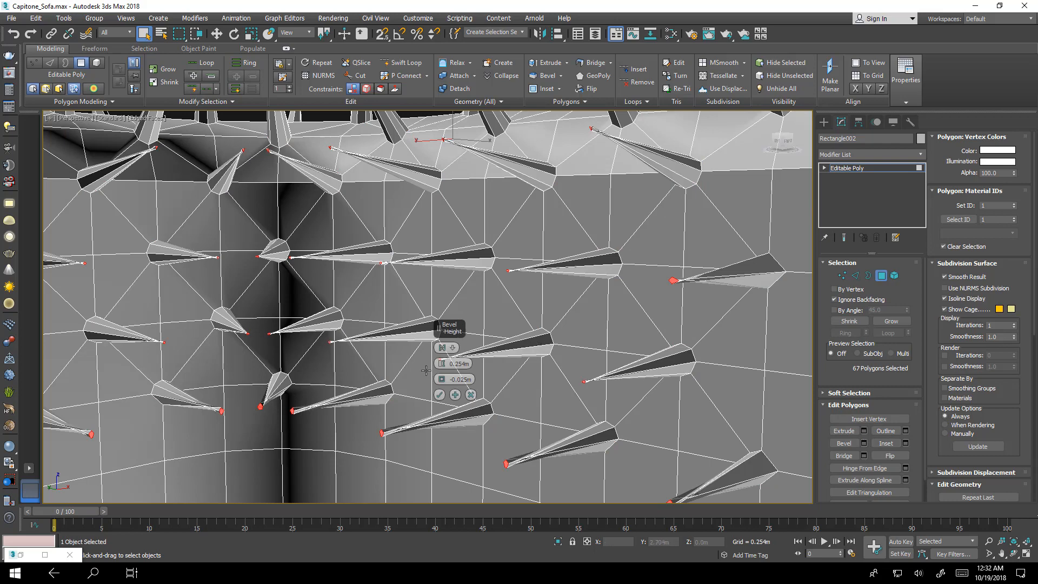
right_click(443, 365)
right_click(444, 380)
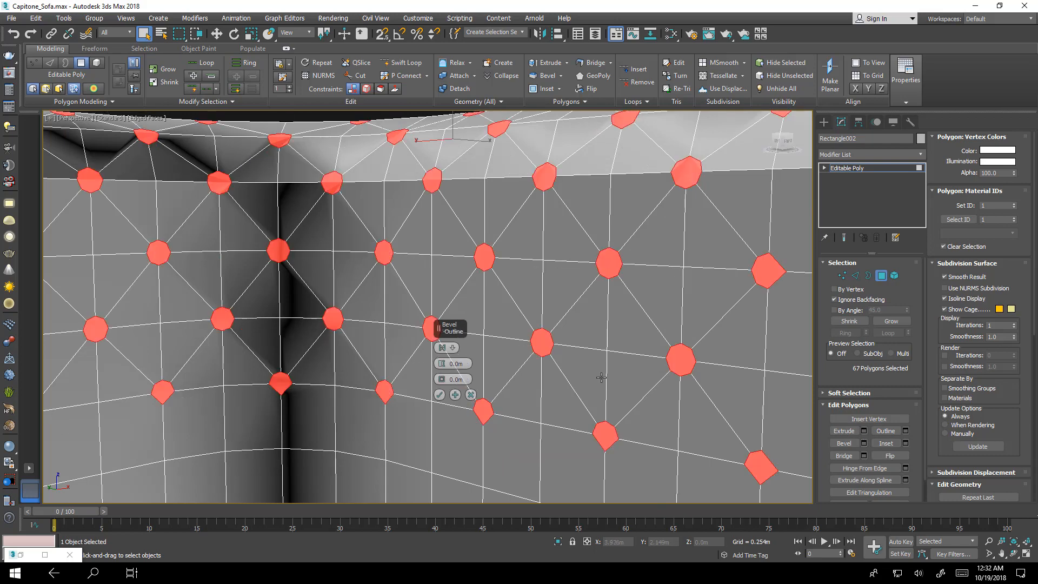
scroll(601, 379, up, 6)
scroll(541, 381, up, 4)
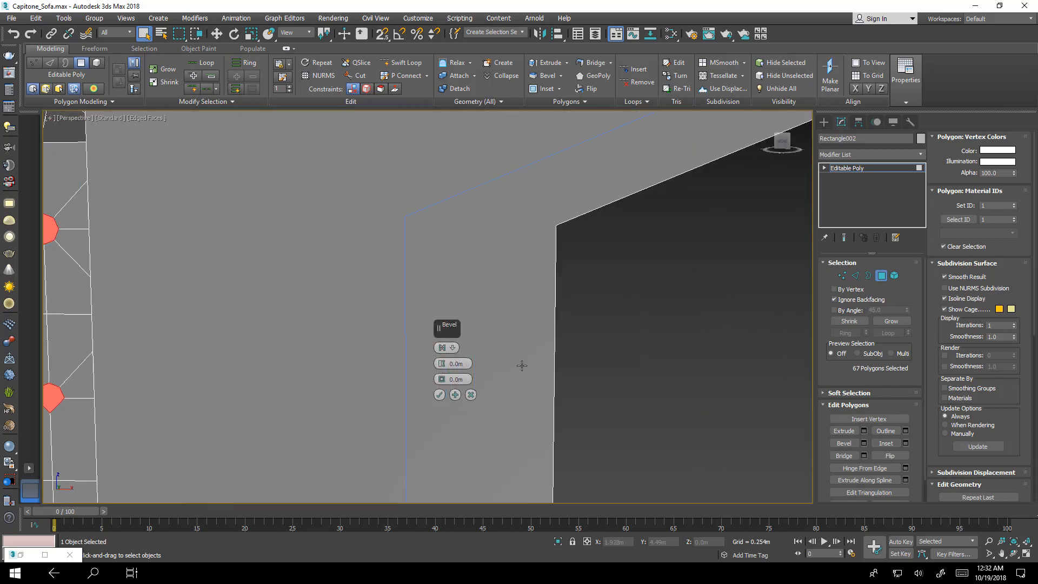
middle_drag(405, 335, 568, 403)
scroll(568, 404, down, 3)
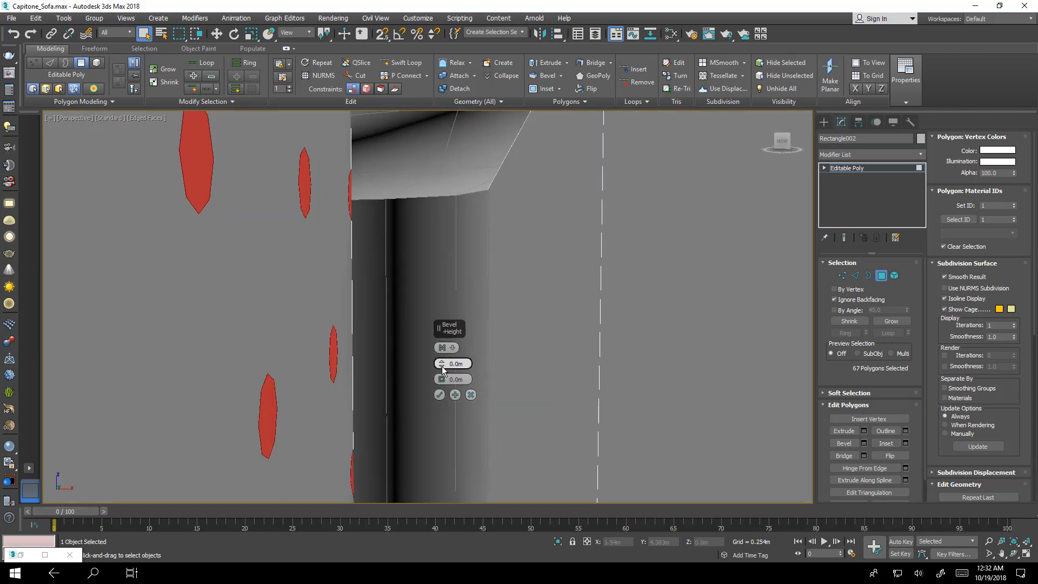
mouse_move(442, 366)
mouse_down()
mouse_move(443, 411)
mouse_move(444, 385)
mouse_up()
alt+middle_drag(289, 344, 613, 347)
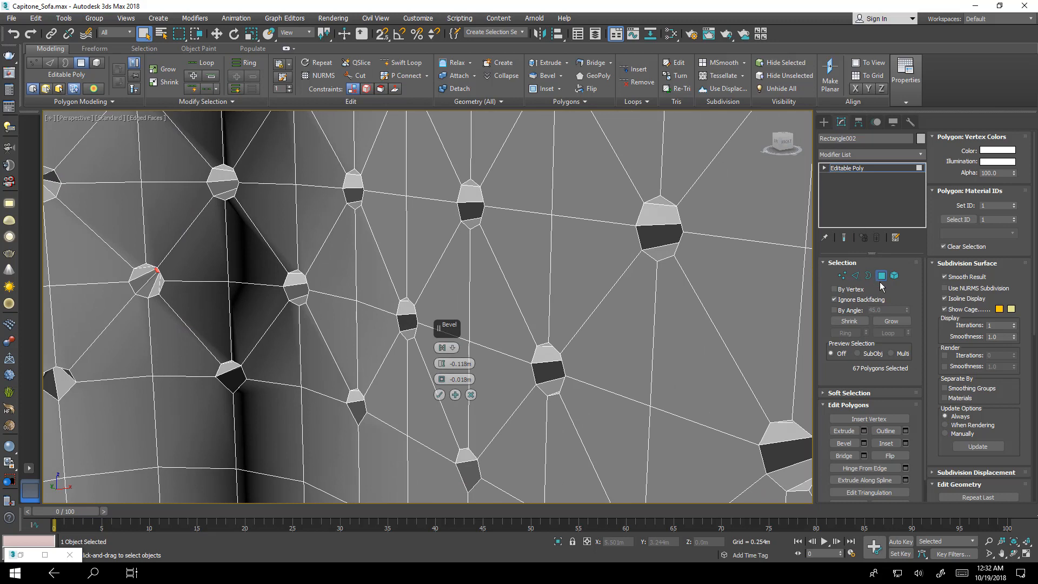
click(439, 395)
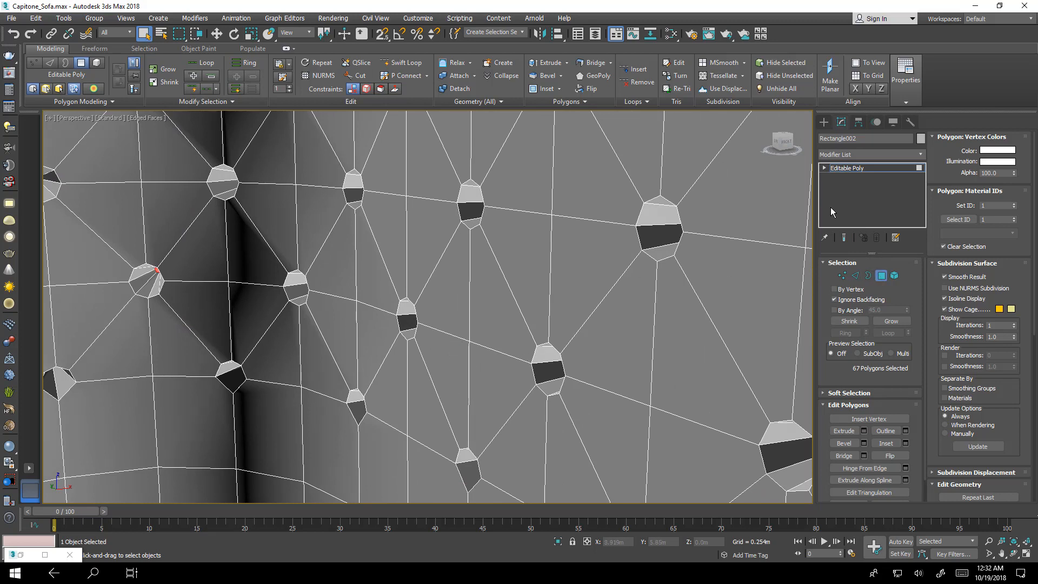
- Leave polygon sub-object editing and add a MeshSmooth modifier with 3 iterations to the sofa body
click(880, 277)
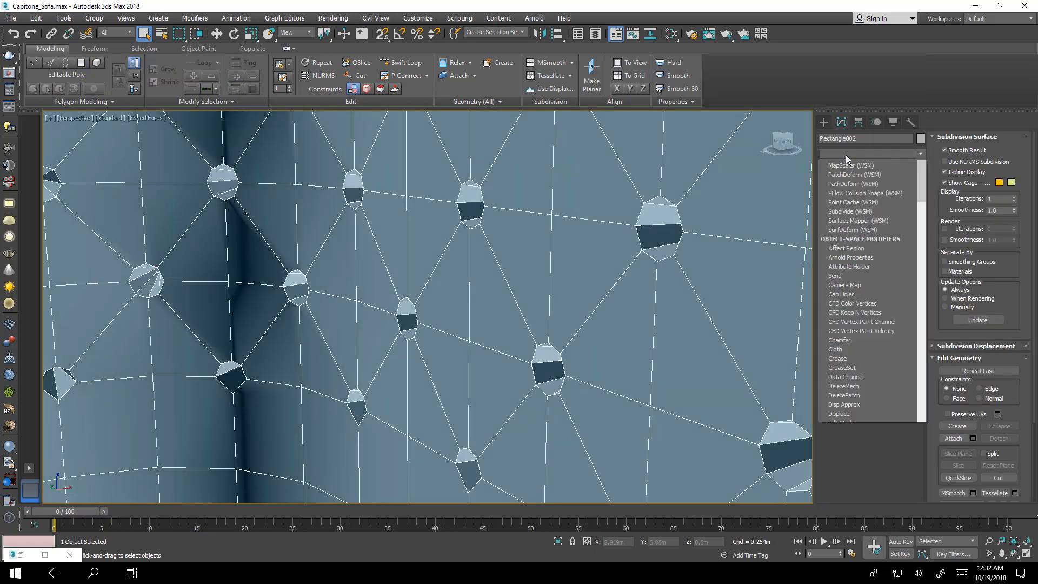
click(846, 155)
key(m)
key(m)
key(m)
key(m)
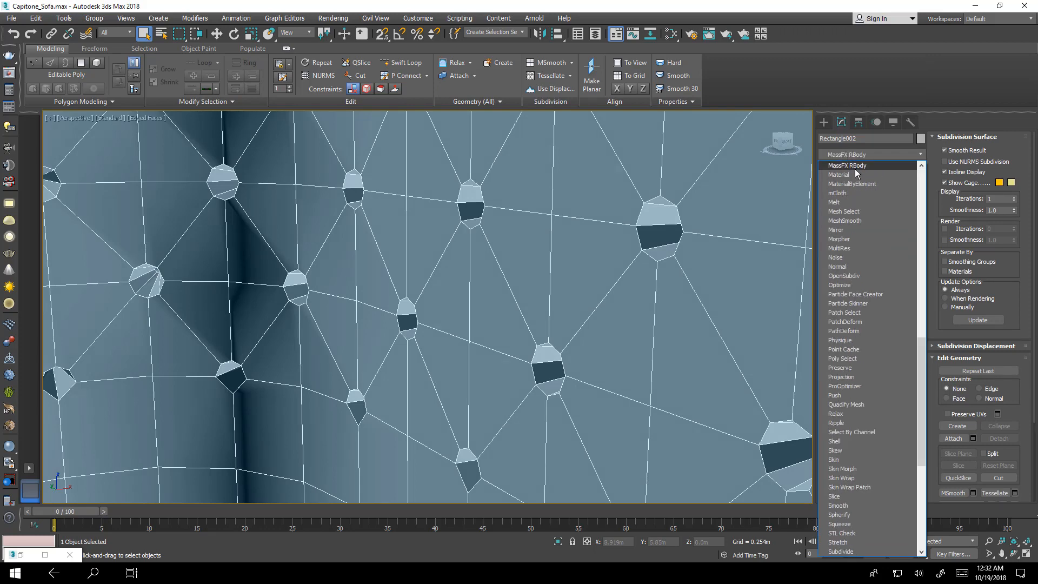
click(867, 220)
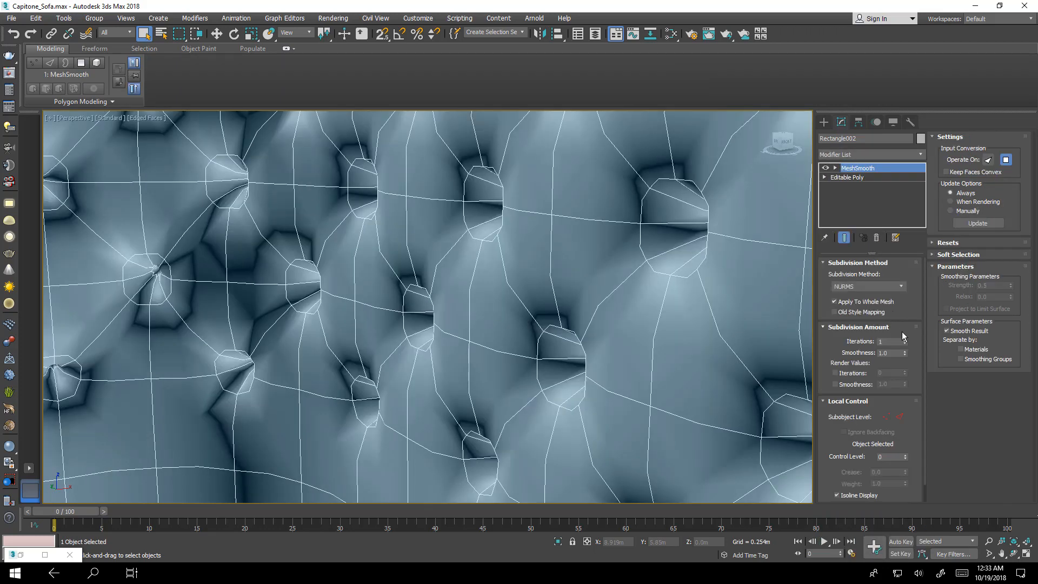
click(904, 339)
click(904, 340)
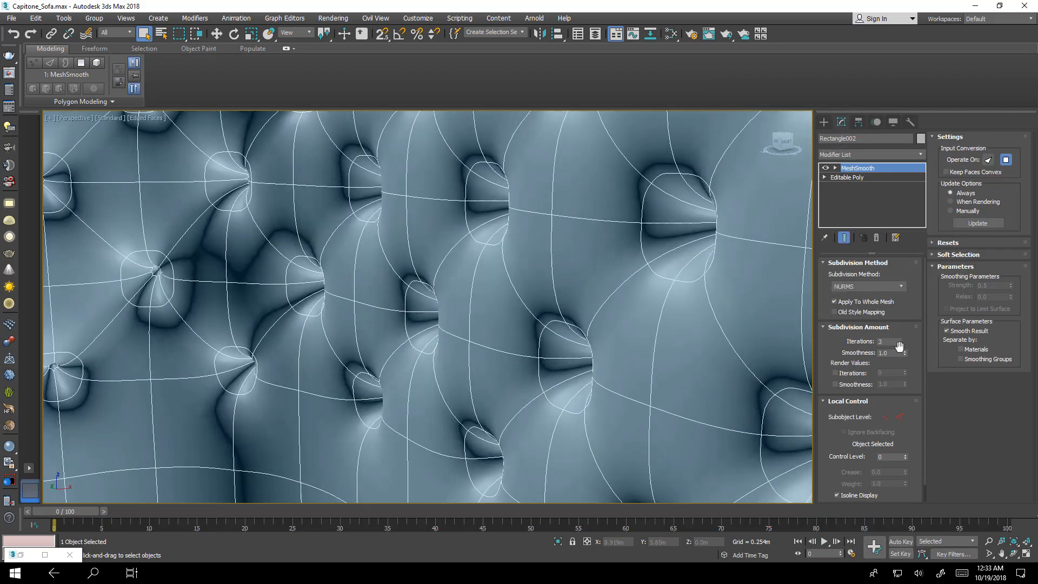
- Deselect the sofa body and examine the smoothed tufting up close, including the dimples around the inside corner
scroll(686, 352, down, 5)
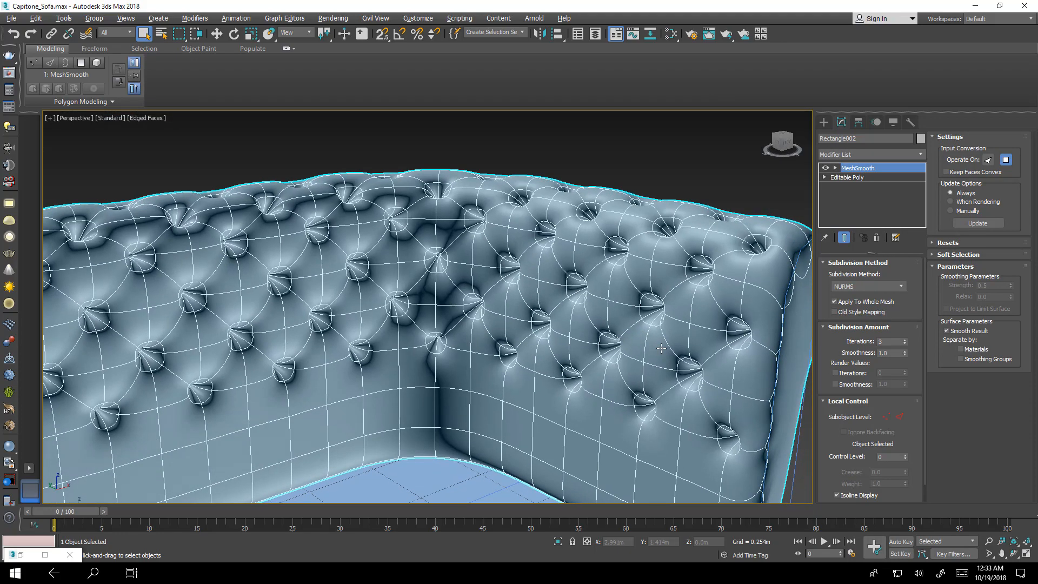
click(679, 176)
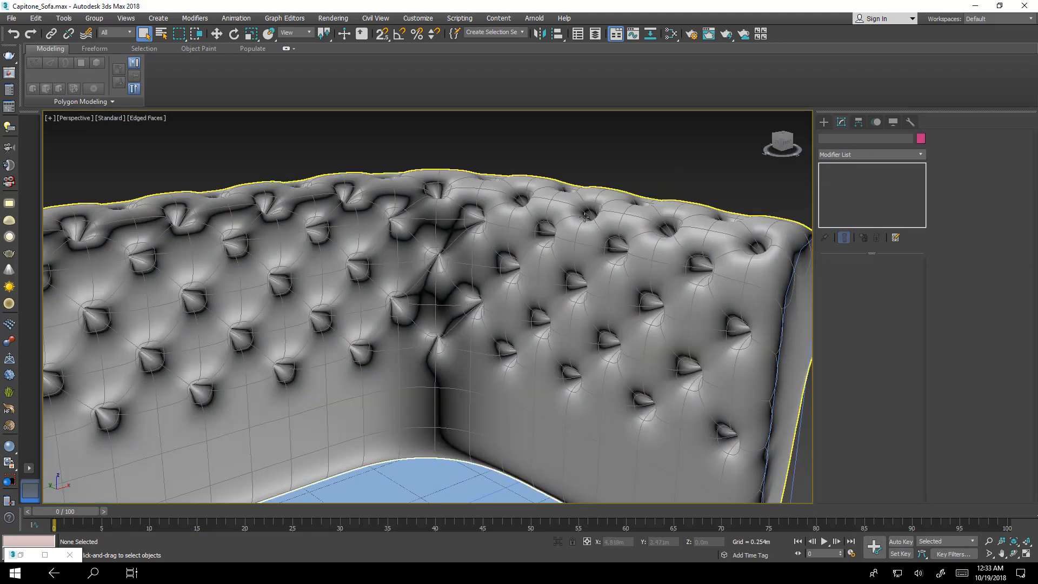
alt+middle_drag(585, 217, 571, 250)
scroll(508, 273, up, 10)
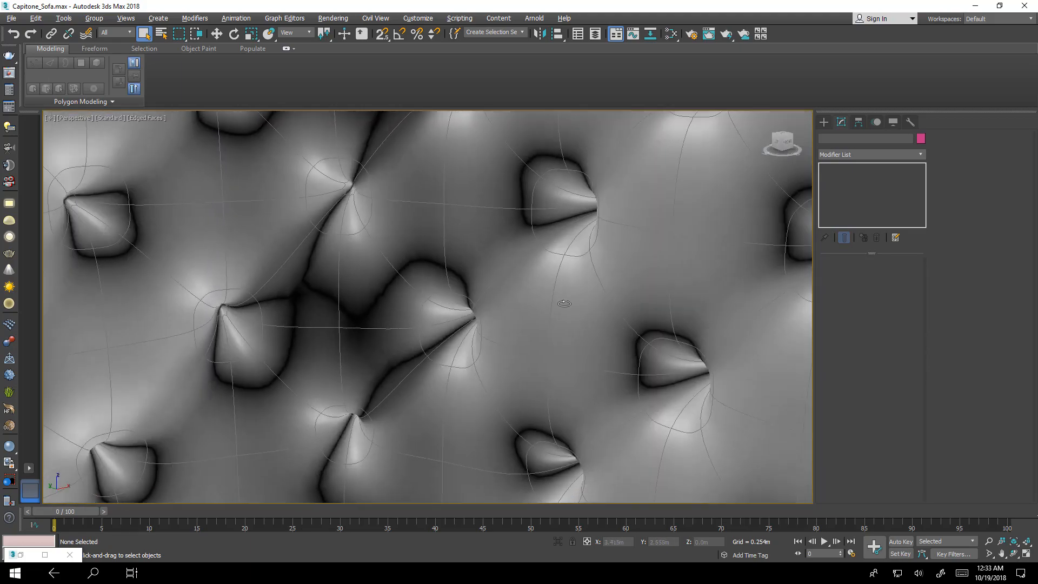
mouse_move(564, 303)
alt+middle_down()
mouse_move(582, 297)
mouse_move(547, 277)
alt+middle_up()
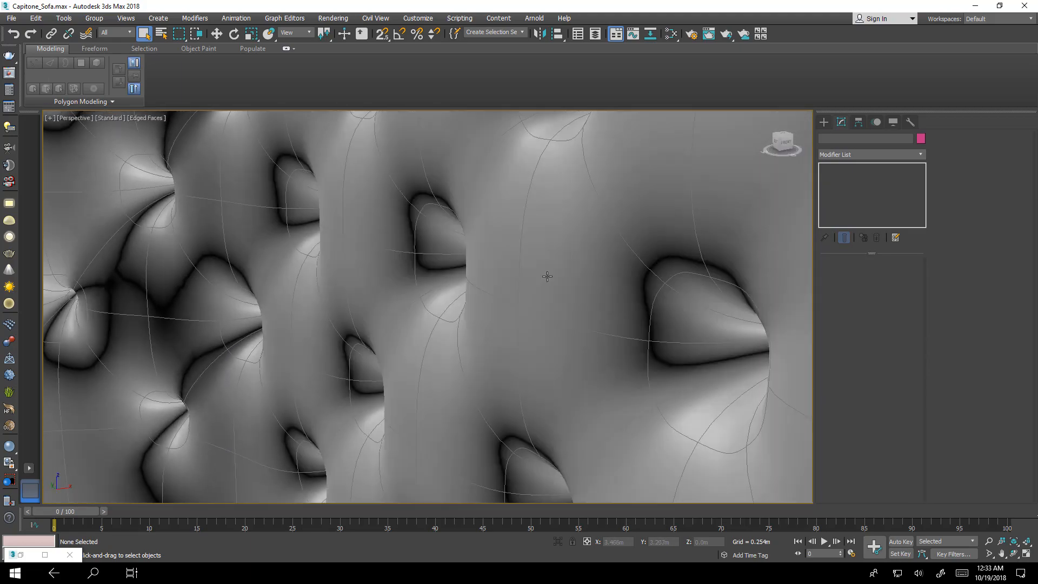
scroll(547, 276, down, 10)
scroll(344, 269, up, 5)
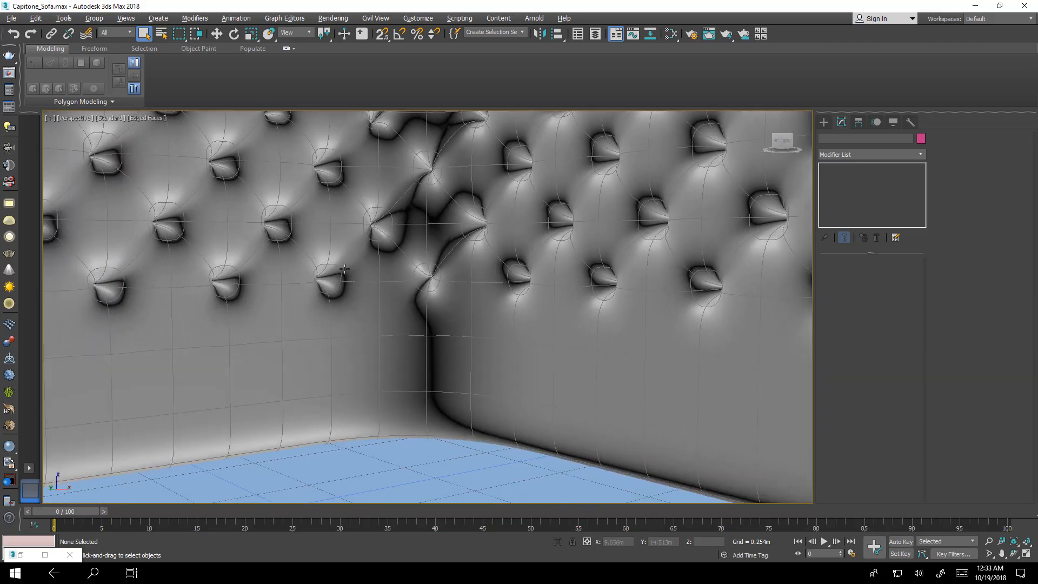
alt+middle_drag(344, 269, 534, 294)
scroll(535, 294, up, 8)
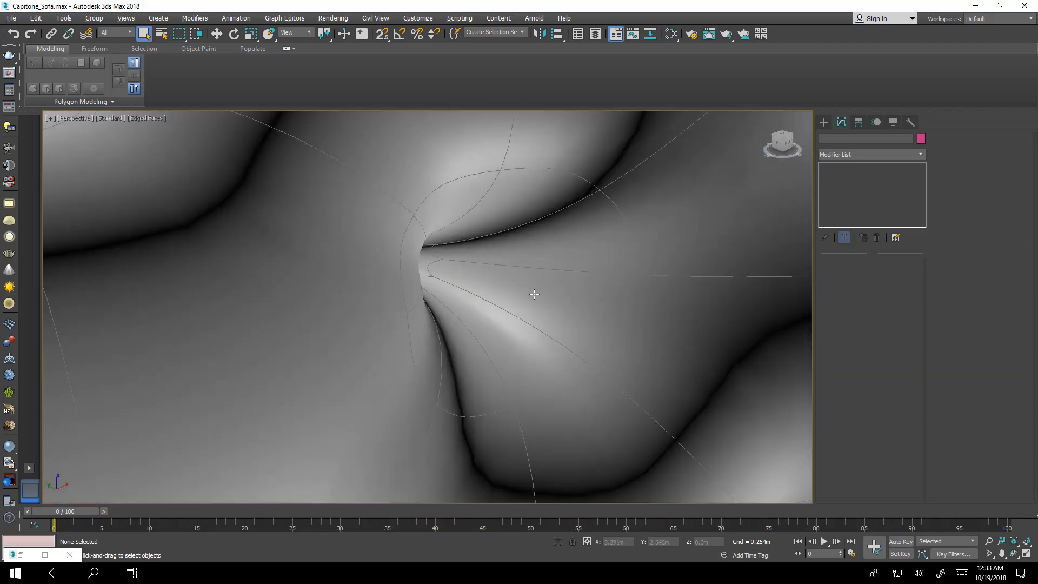
scroll(525, 295, down, 15)
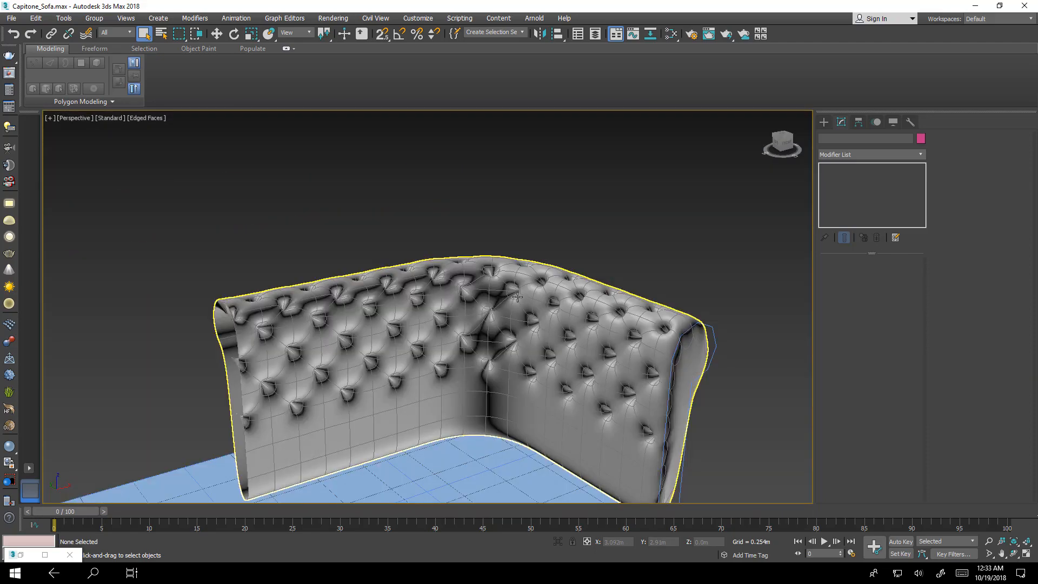
- Deselect the sofa body again and set the perspective viewport's shading to High Quality
click(560, 338)
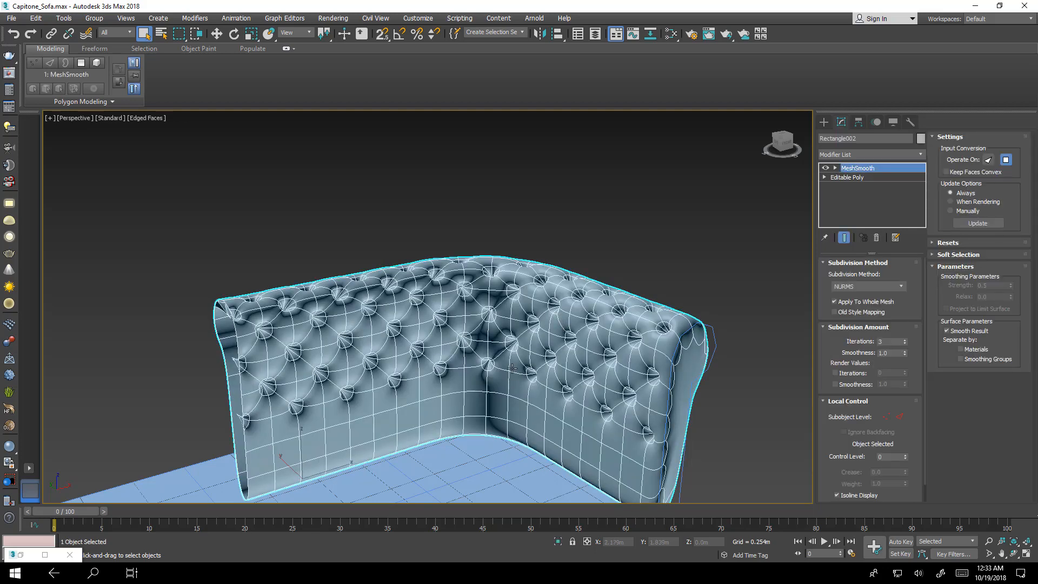
scroll(512, 368, up, 6)
scroll(512, 365, down, 8)
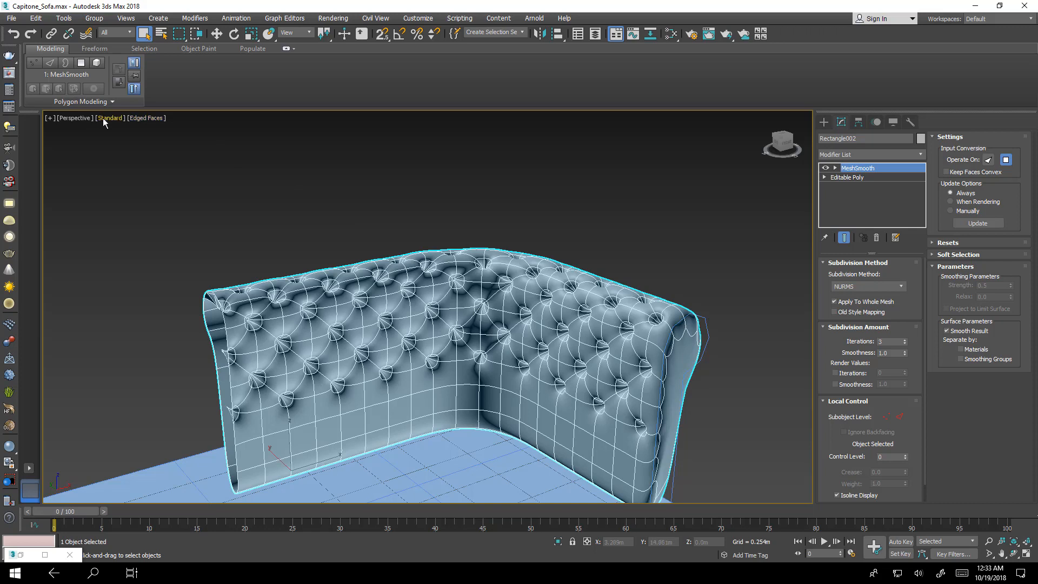
click(108, 121)
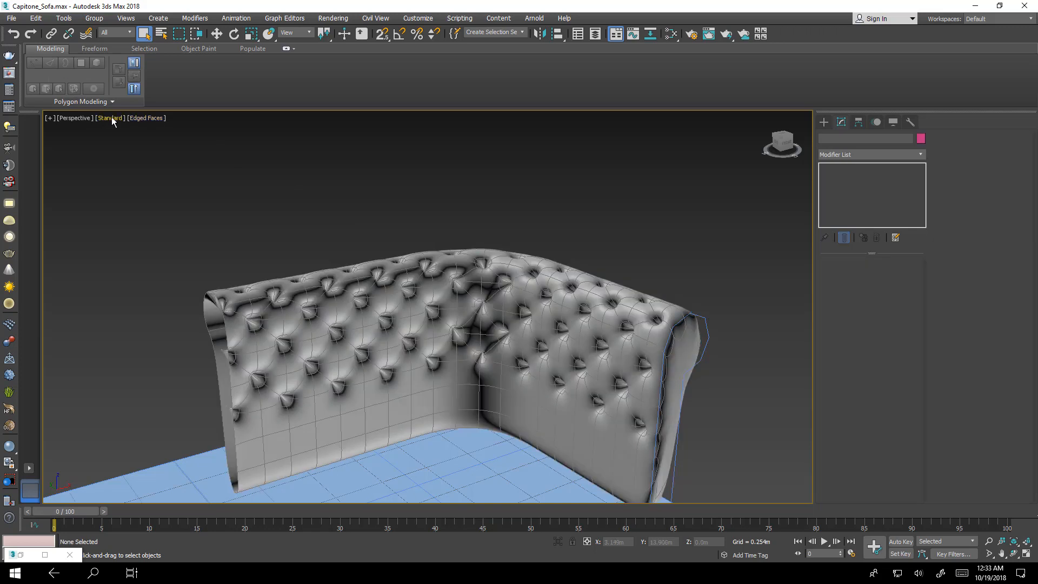
click(121, 121)
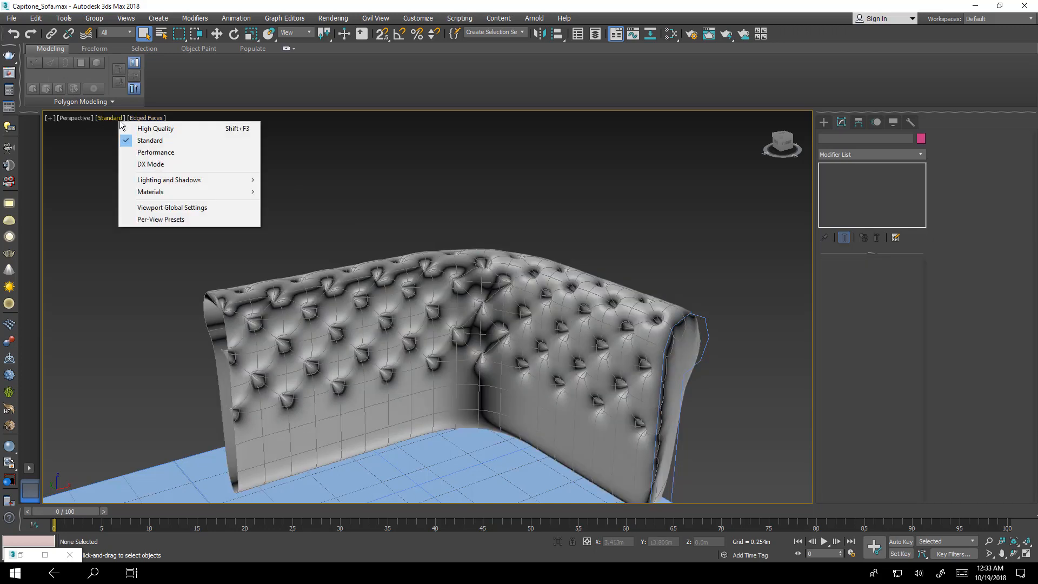
click(153, 129)
- Examine the dimples' depth and shading on both walls and along the rolled top in the High Quality view
scroll(504, 330, up, 10)
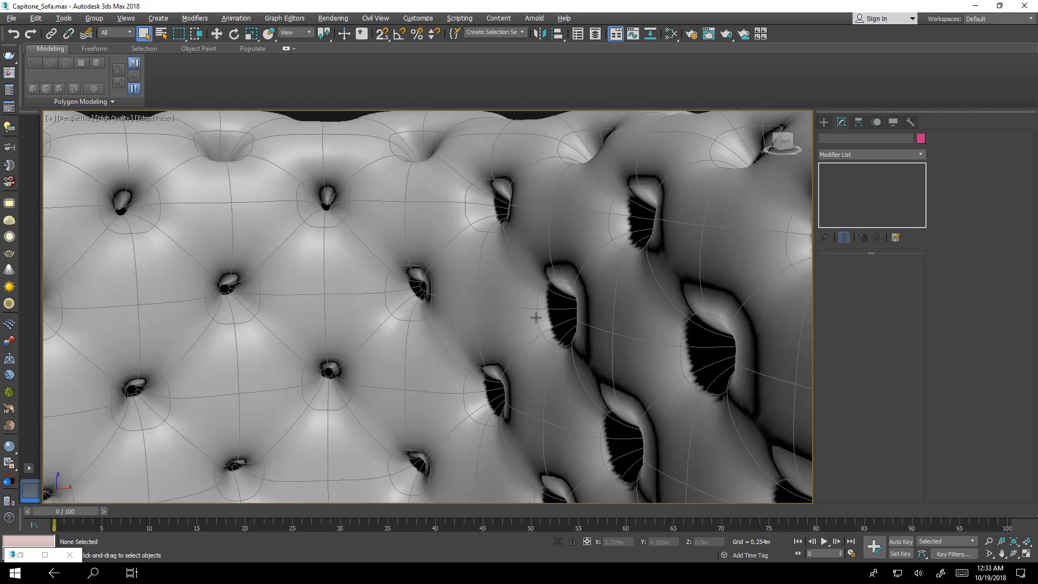
alt+middle_drag(536, 318, 556, 329)
scroll(449, 307, up, 3)
scroll(449, 307, up, 2)
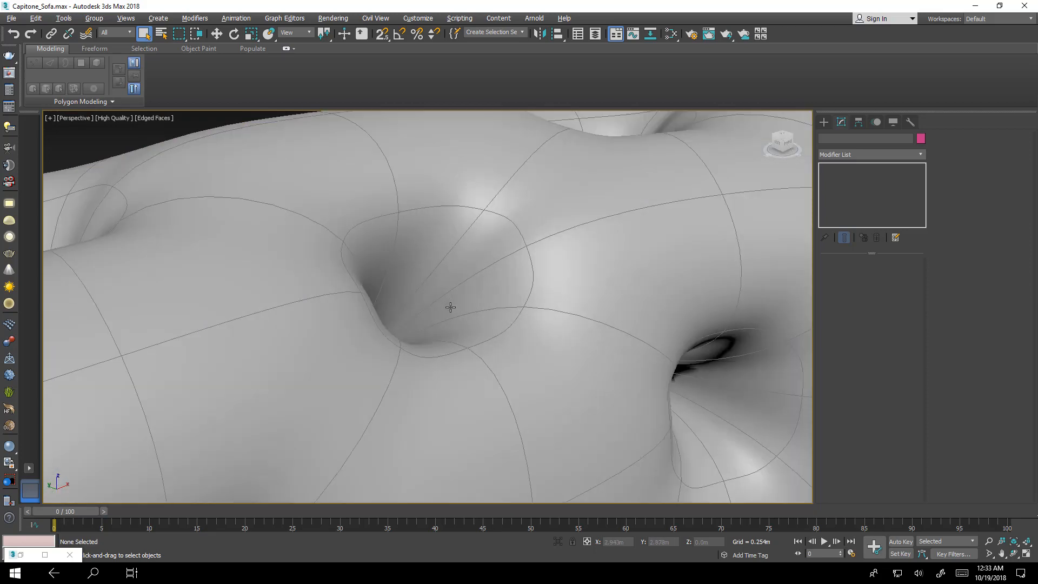
alt+middle_drag(449, 307, 529, 325)
scroll(445, 305, down, 5)
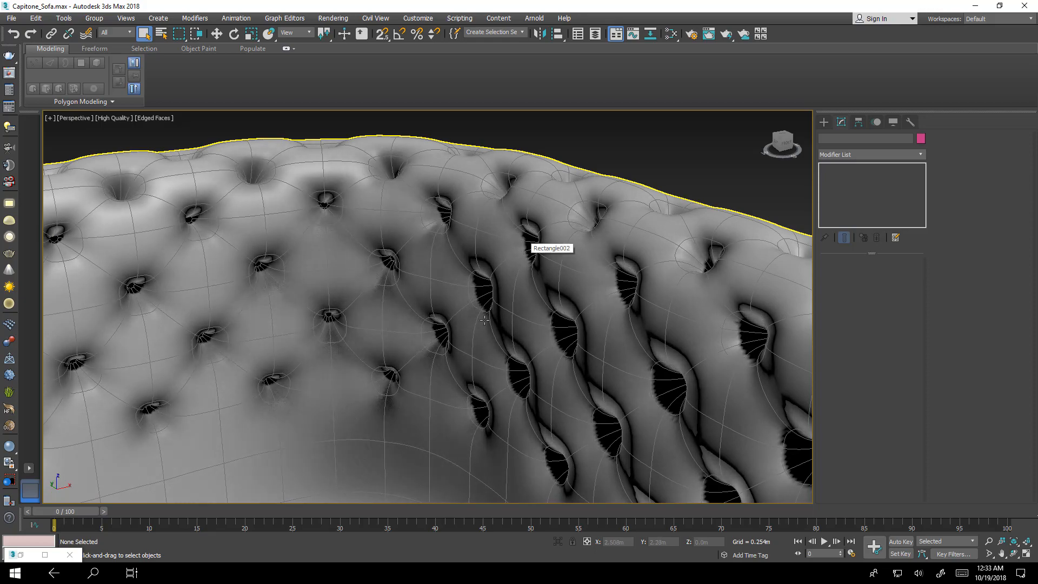
scroll(485, 320, down, 4)
mouse_move(484, 320)
alt+middle_down()
mouse_move(517, 321)
mouse_move(481, 318)
mouse_move(551, 273)
mouse_move(593, 290)
alt+middle_up()
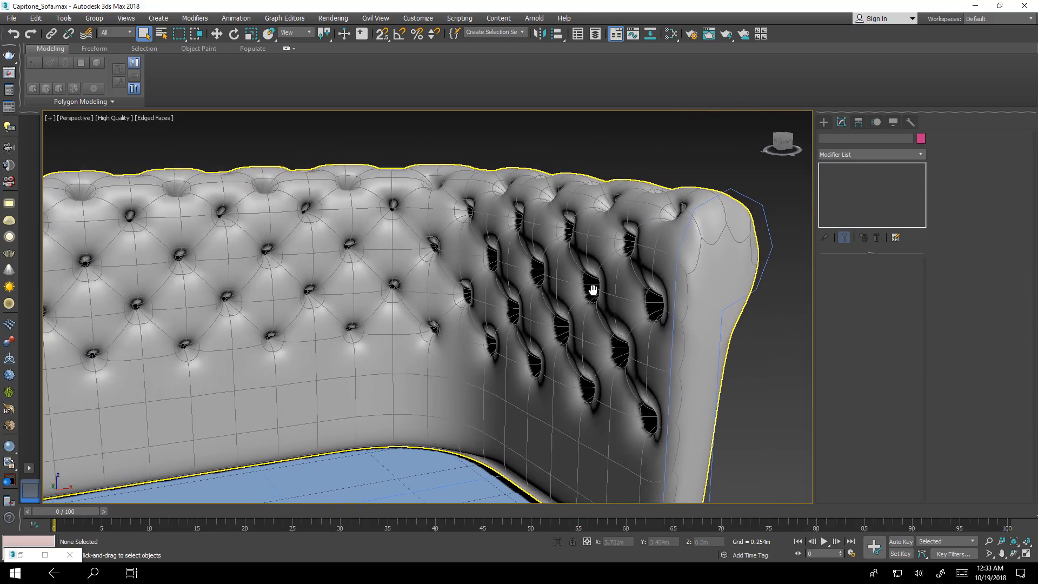
scroll(593, 291, down, 3)
- Reselect the sofa body, return to its Editable Poly level and inspect the unsmoothed cage around the arm's end
click(617, 268)
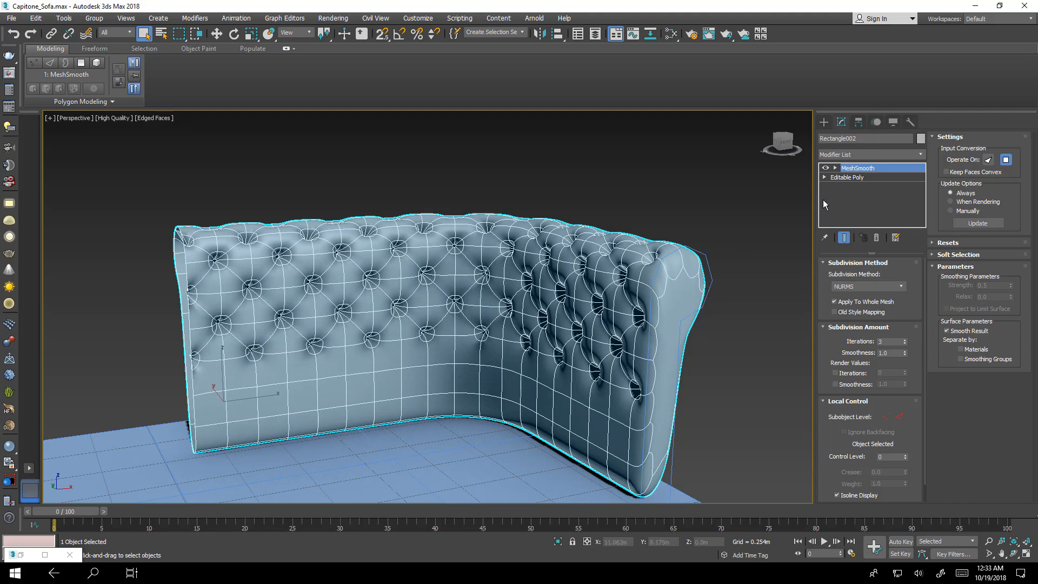
click(849, 178)
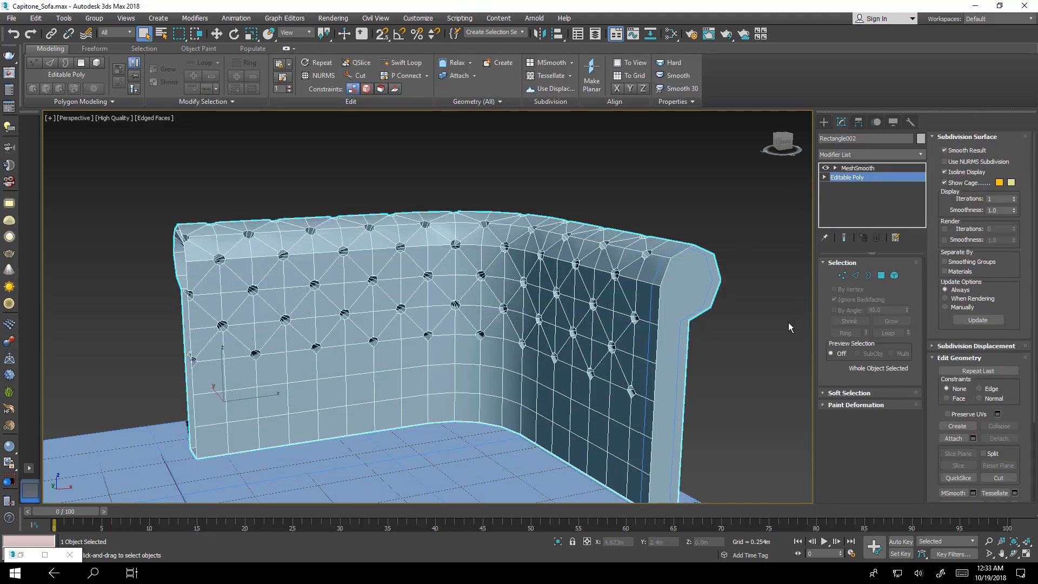
alt+middle_drag(789, 322, 674, 325)
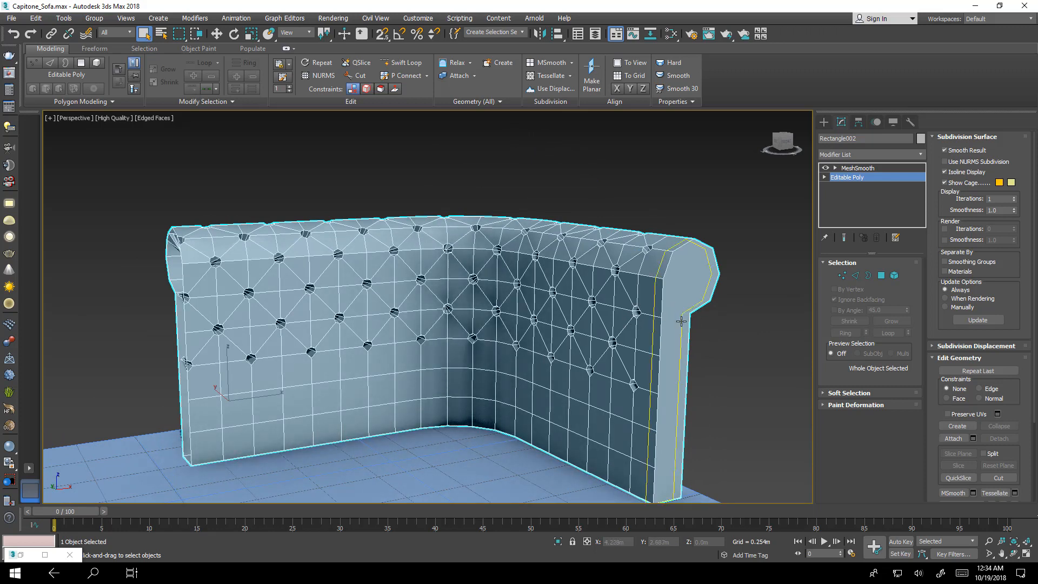
alt+middle_drag(709, 321, 616, 219)
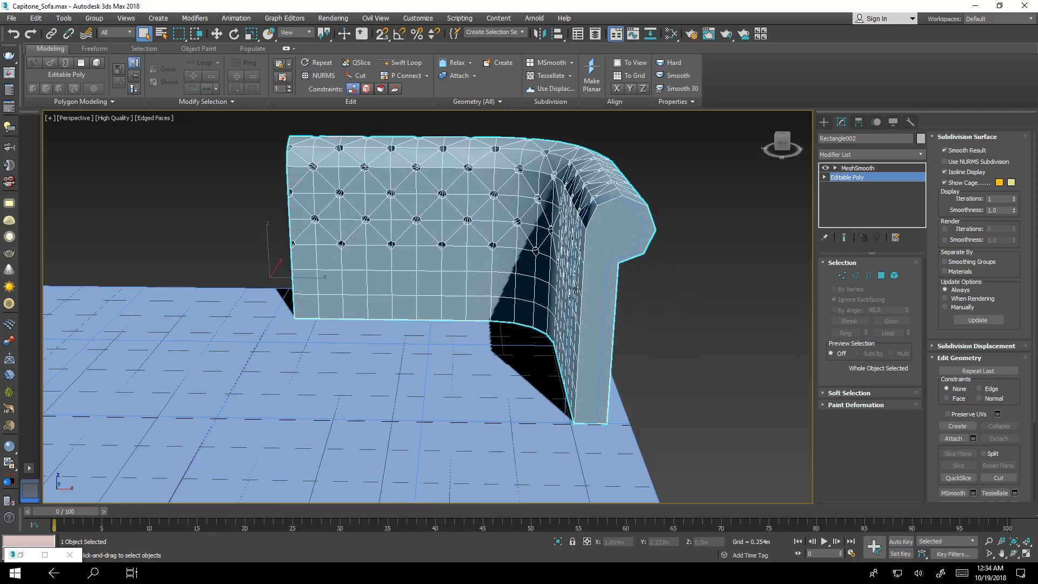
alt+middle_drag(603, 272, 594, 262)
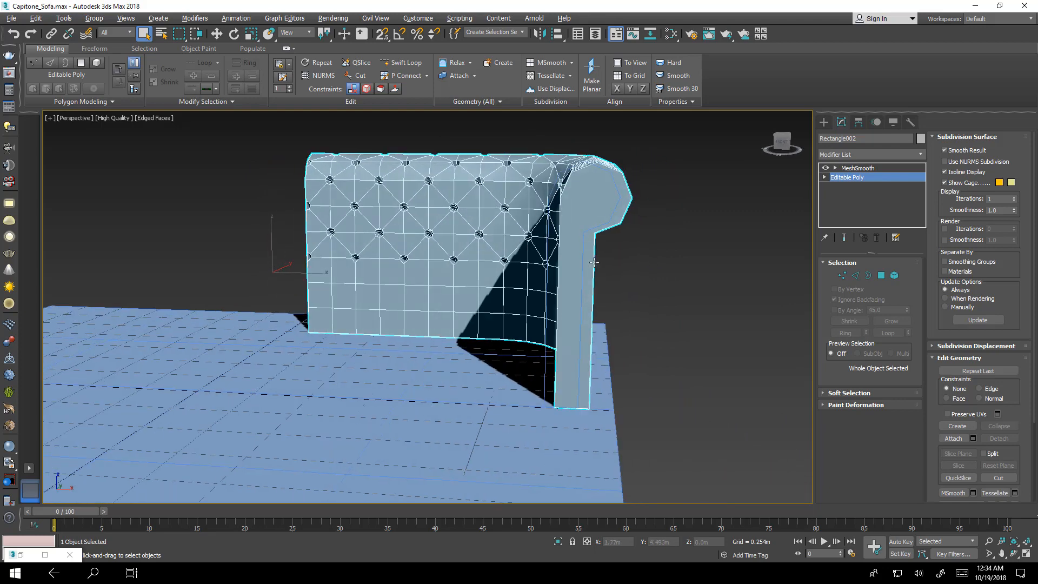
alt+middle_drag(612, 174, 633, 190)
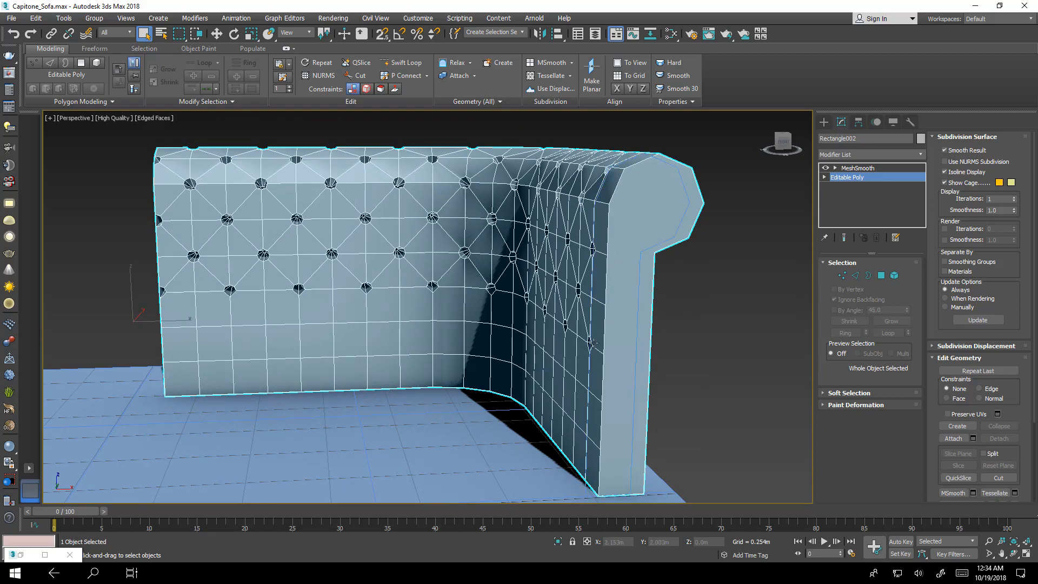
- Connect the ring of vertical edges on the body's outer faces below the roll with 4 segments
alt+middle_drag(733, 295, 732, 245)
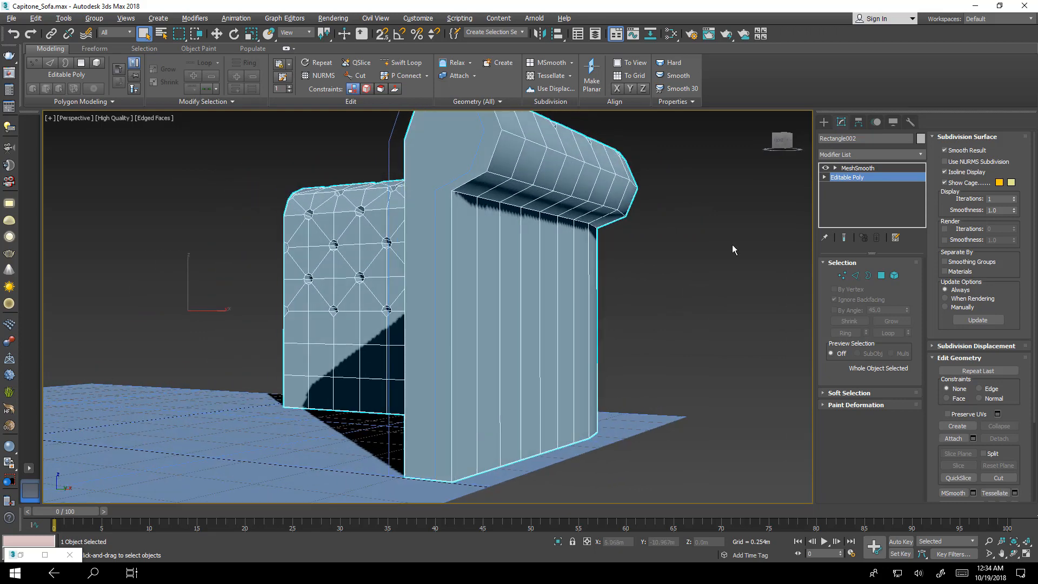
click(855, 276)
click(453, 320)
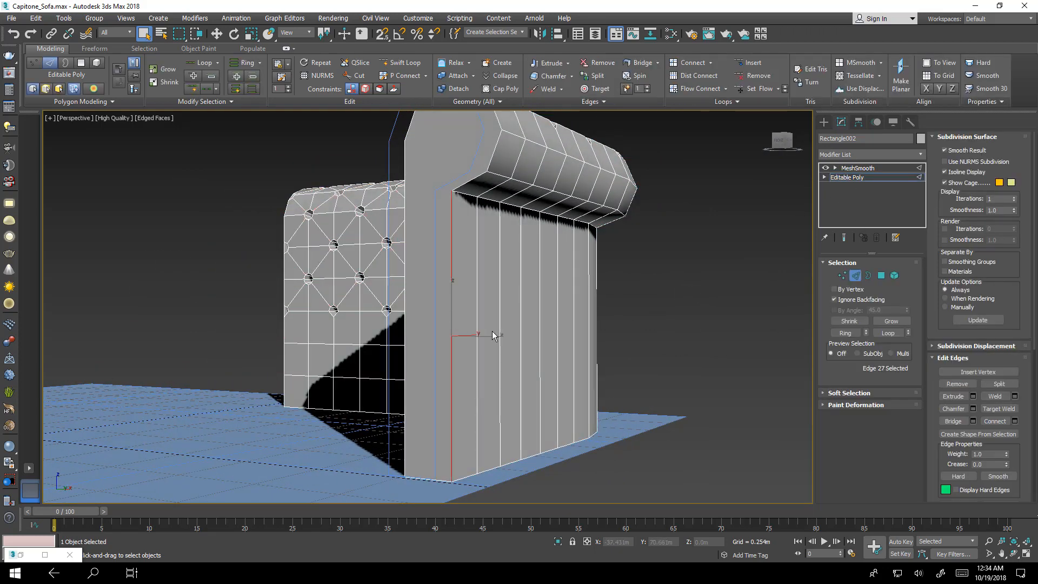
click(846, 333)
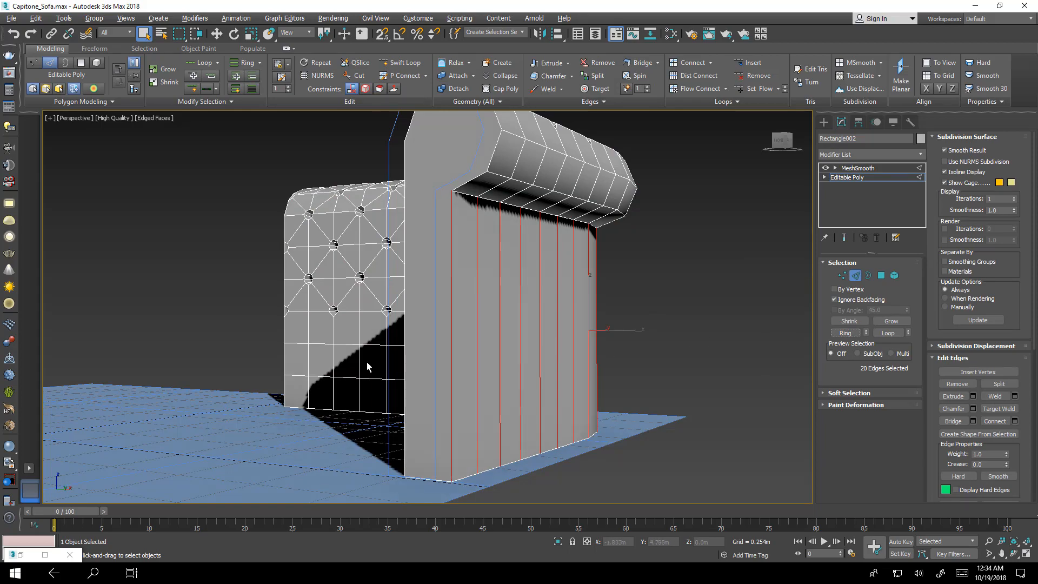
alt+middle_drag(368, 365, 348, 370)
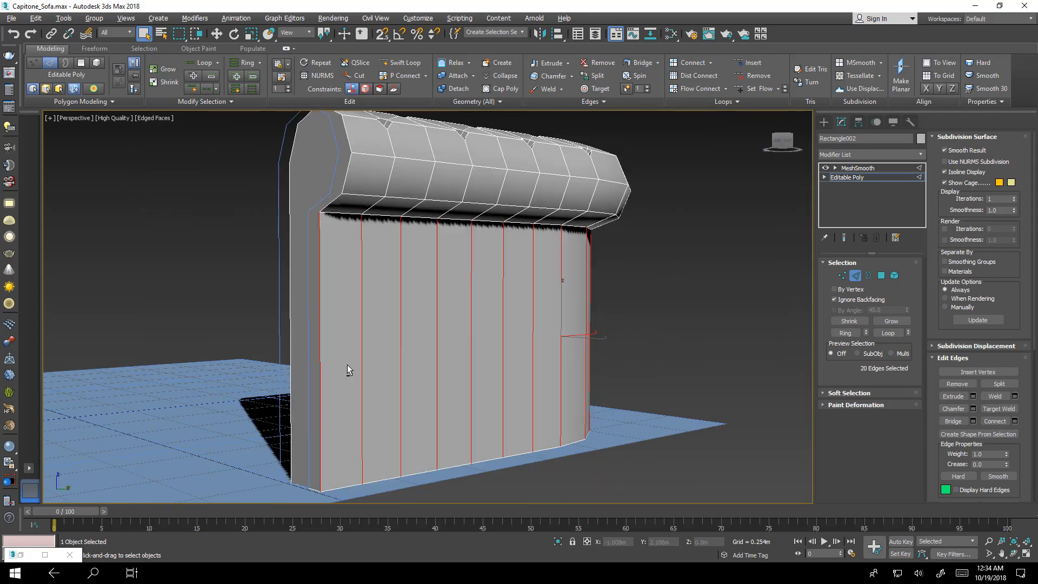
click(1015, 422)
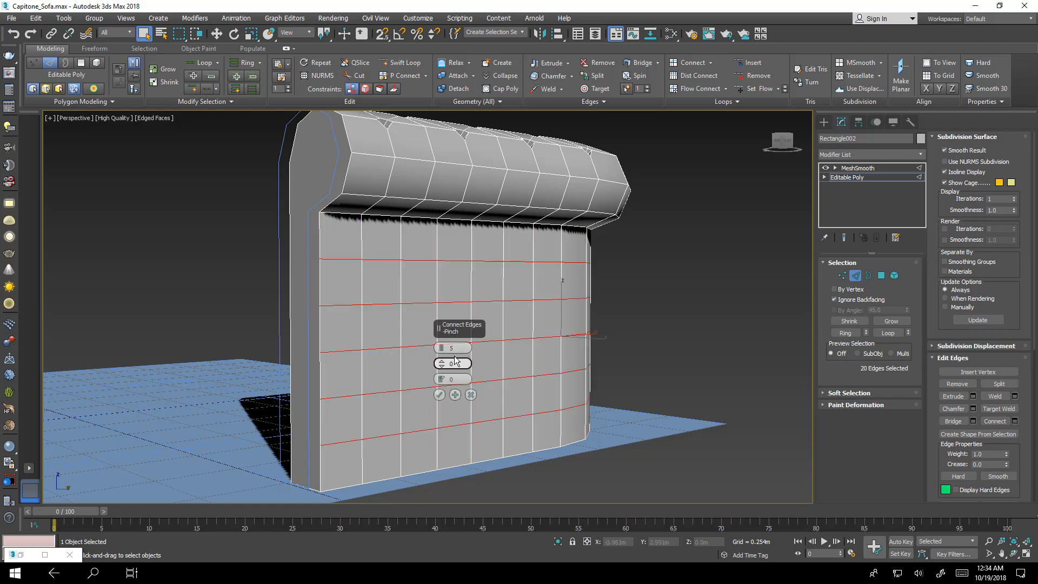
click(442, 351)
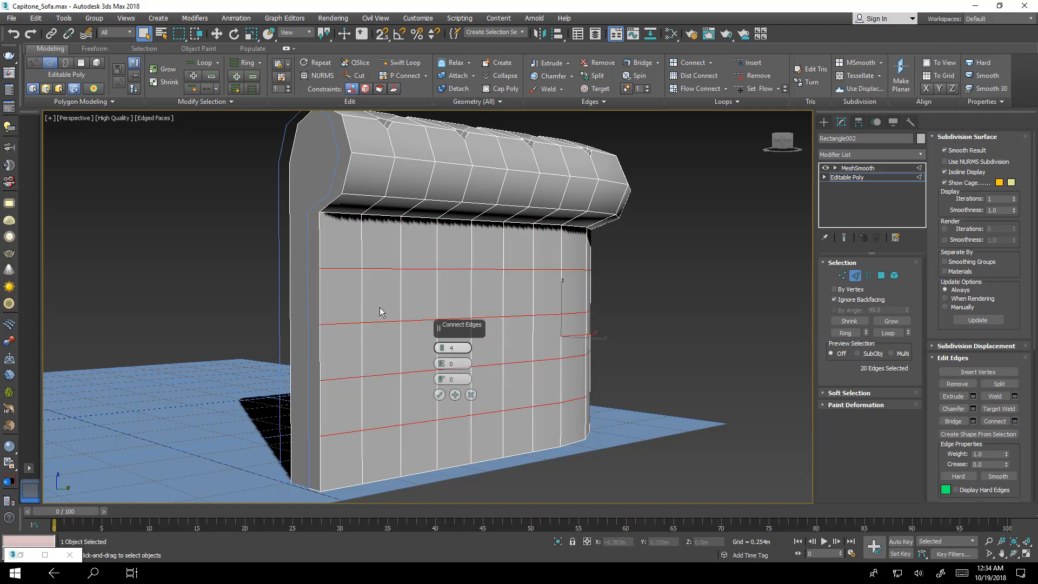
click(439, 395)
- Cut two horizontal edges across the upper post of the arm's end face, meeting the new outer edge rows
alt+middle_drag(431, 371, 485, 379)
right_click(629, 299)
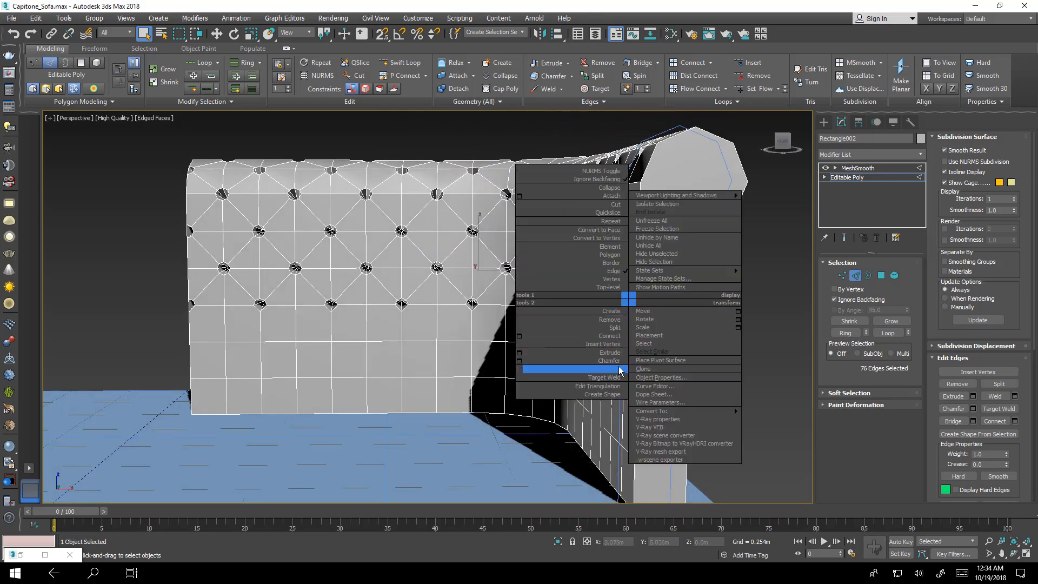
click(612, 204)
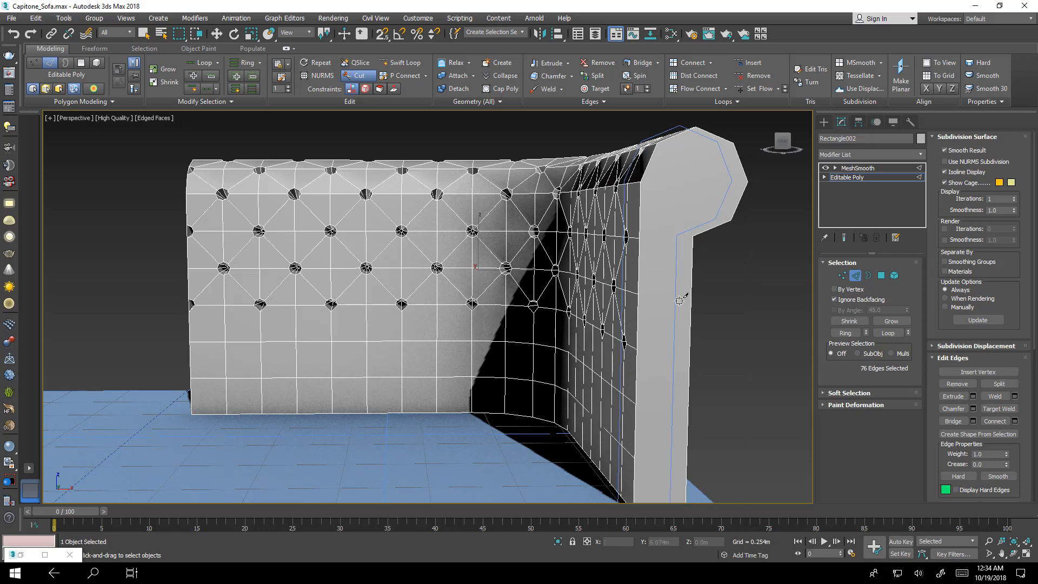
alt+middle_drag(678, 299, 672, 305)
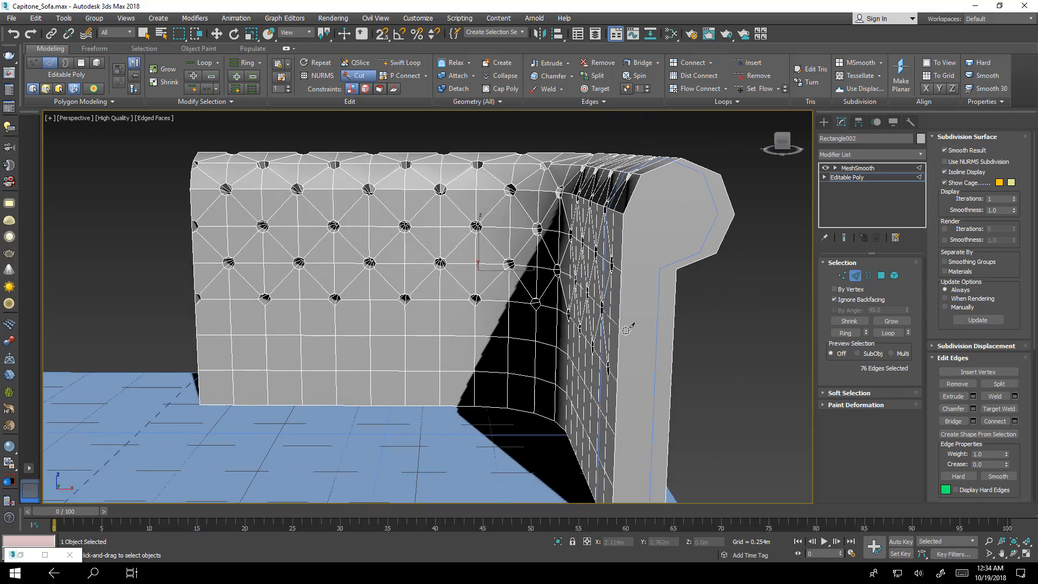
click(673, 325)
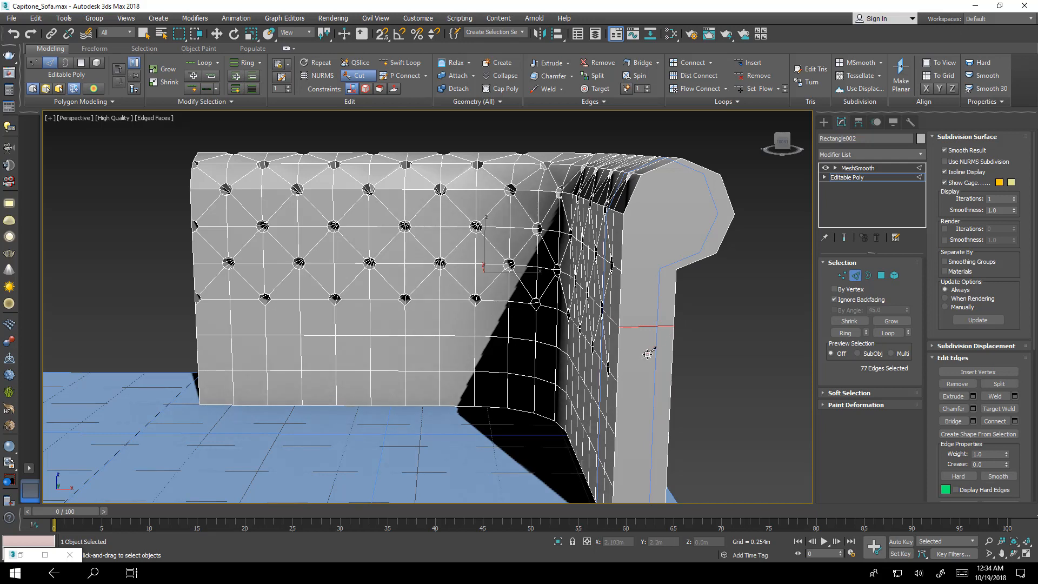
click(619, 382)
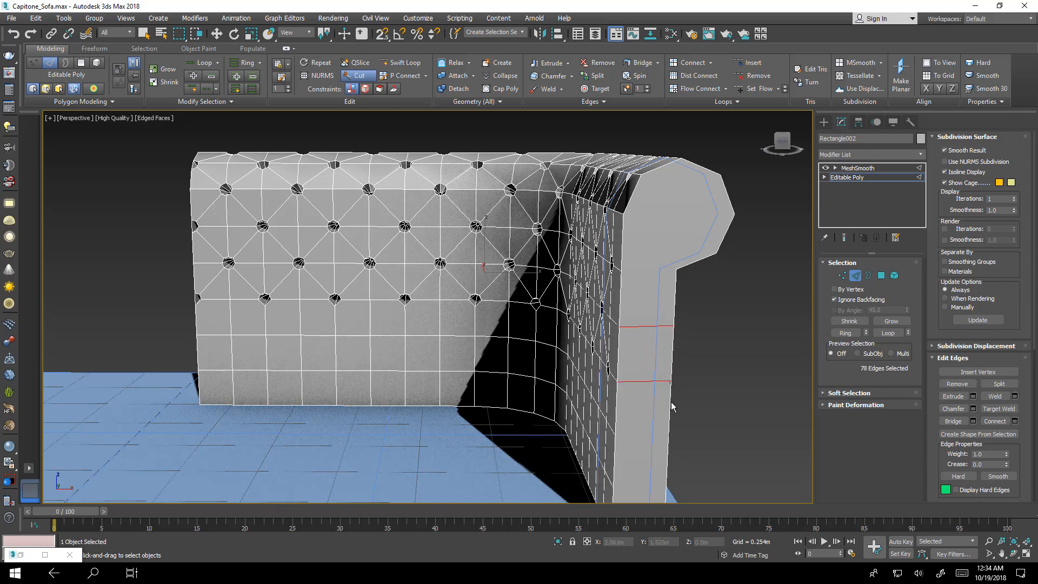
- Connect the two lower pairs of opposite vertices across the arm's end face with horizontal edges
alt+middle_drag(673, 407, 598, 366)
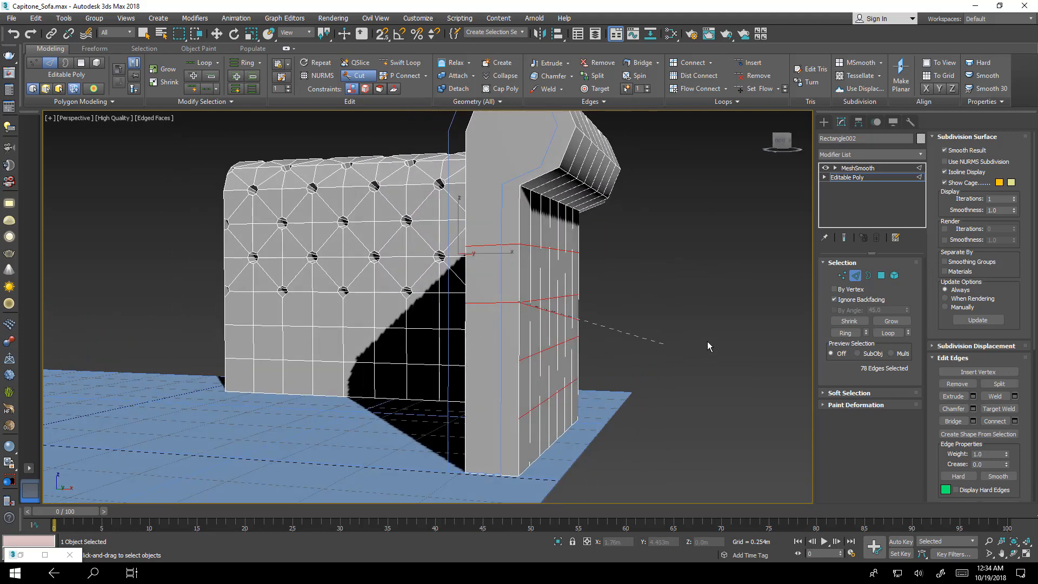
alt+middle_drag(522, 333, 587, 344)
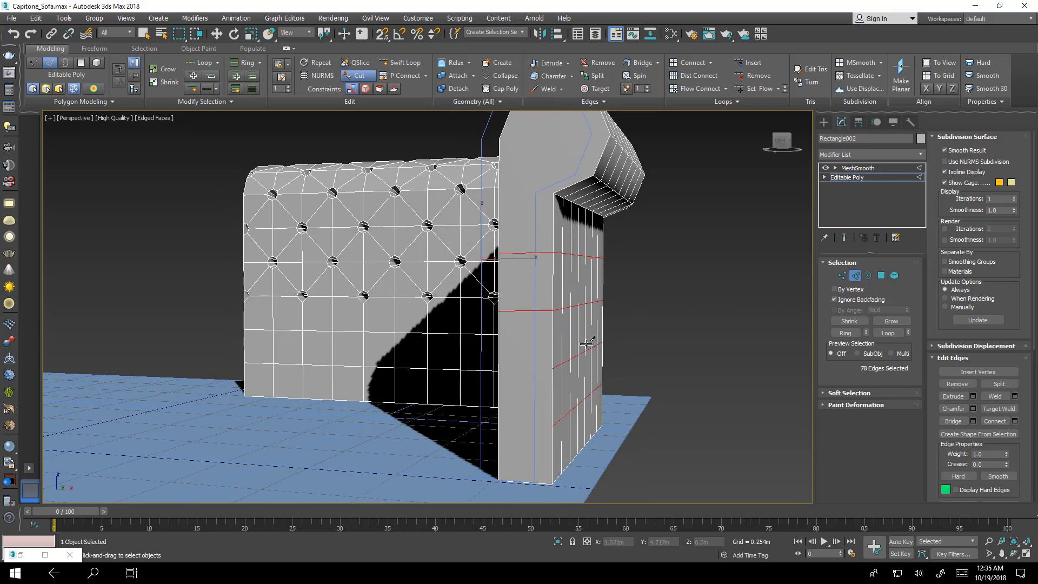
click(842, 276)
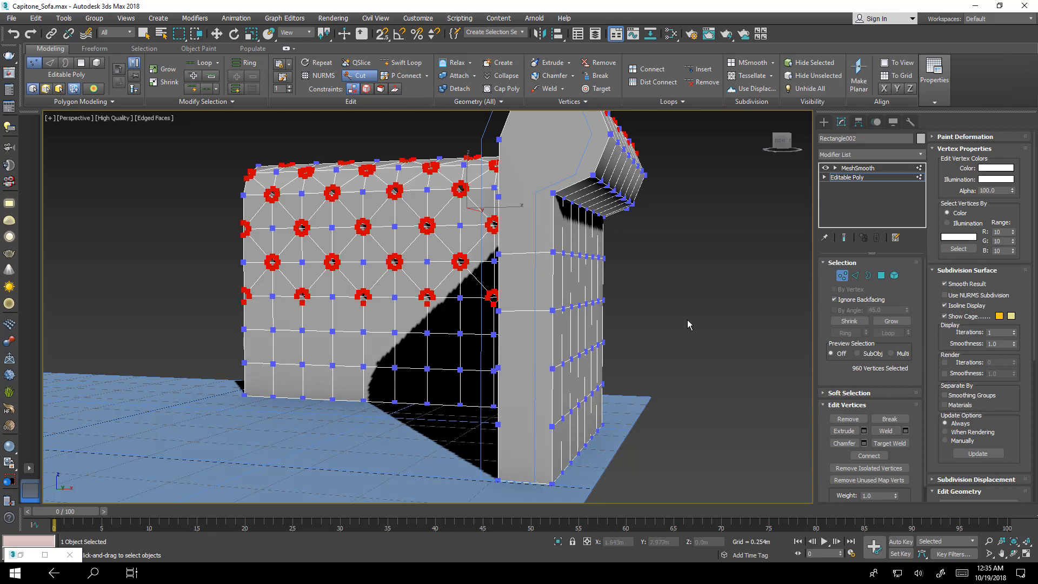
scroll(887, 384, down, 1)
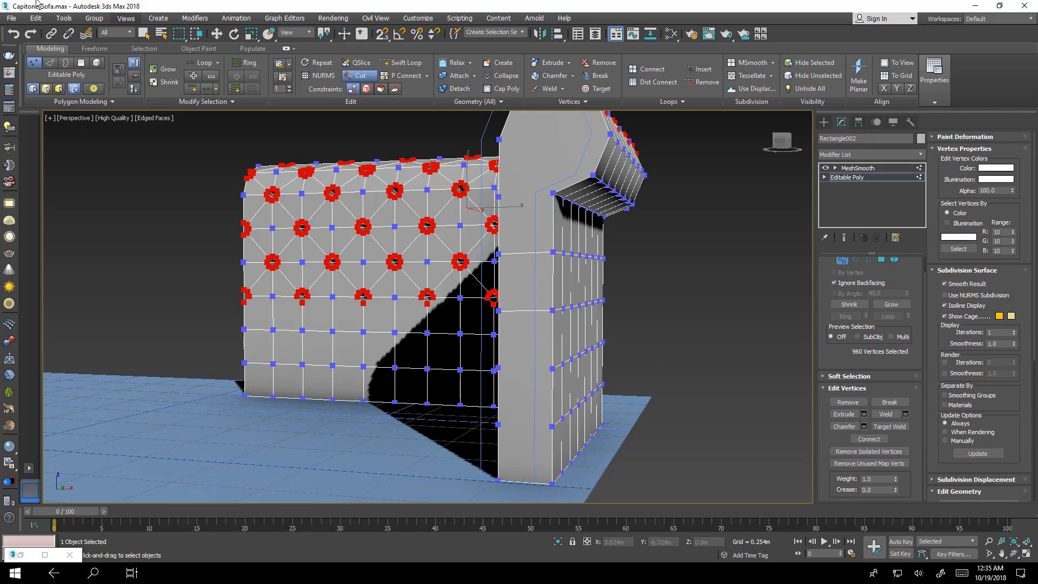
key(w)
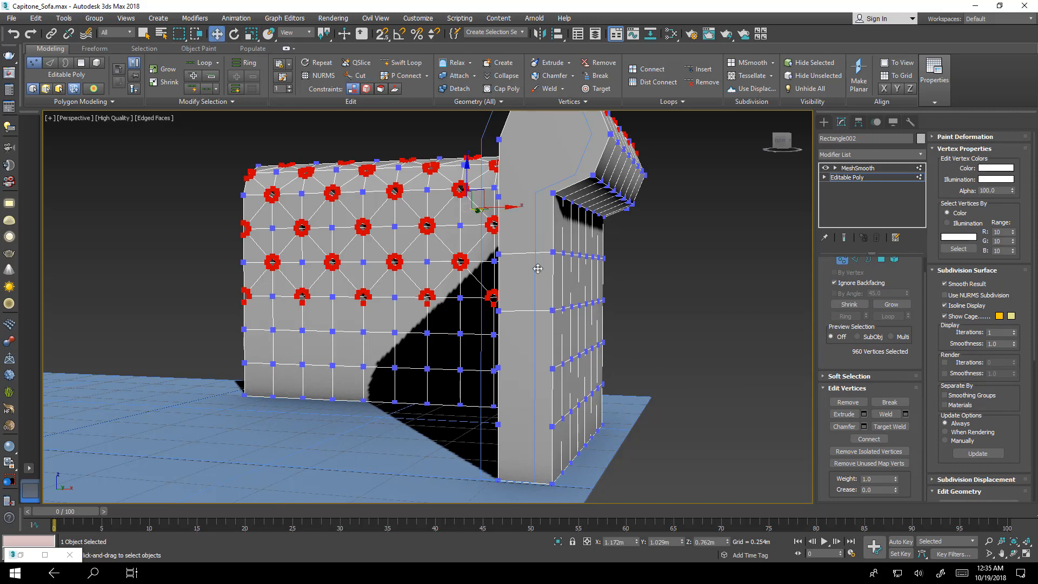
click(554, 368)
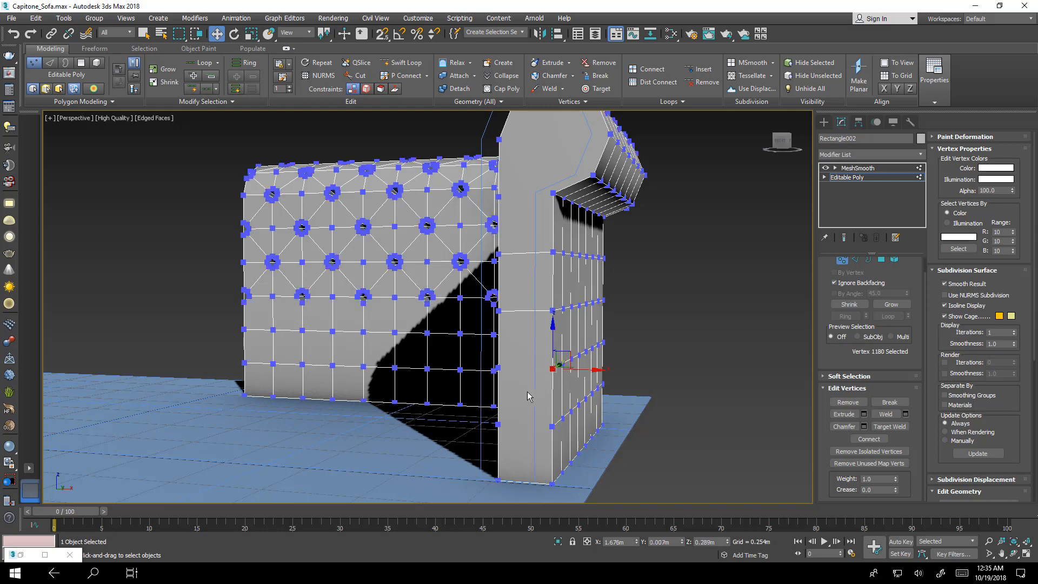
ctrl+click(498, 369)
scroll(572, 395, up, 3)
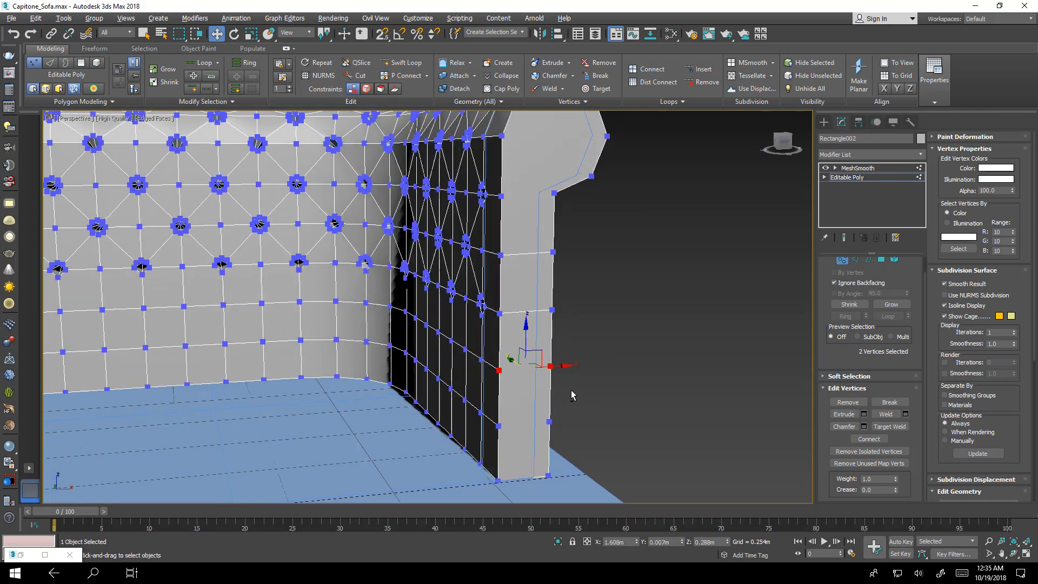
click(867, 440)
click(550, 421)
ctrl+click(498, 426)
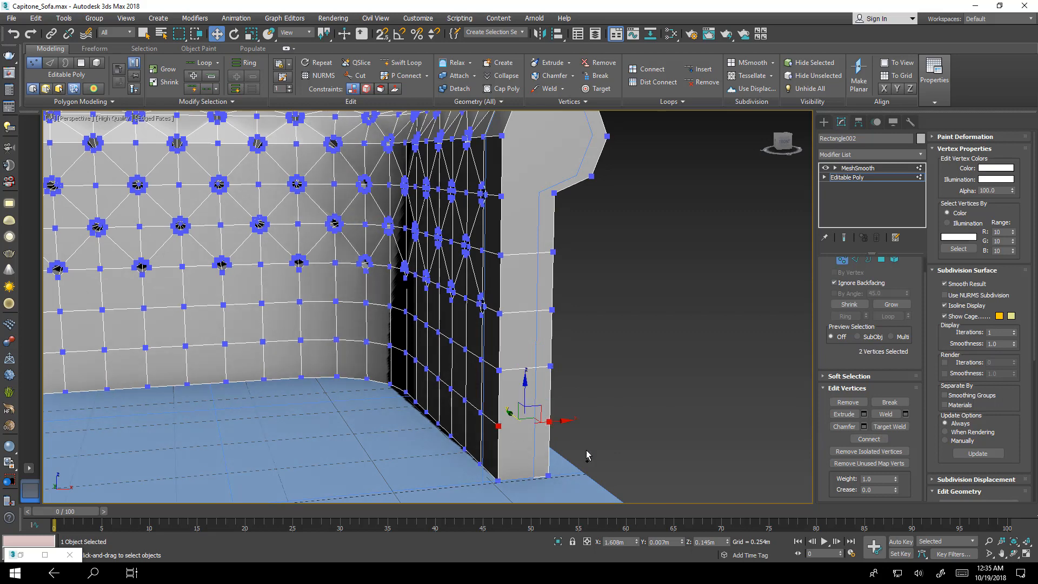
click(857, 440)
- Connect the two vertices across the arm's end face at the neck, where the roll meets the post
alt+middle_drag(627, 404, 583, 401)
click(554, 193)
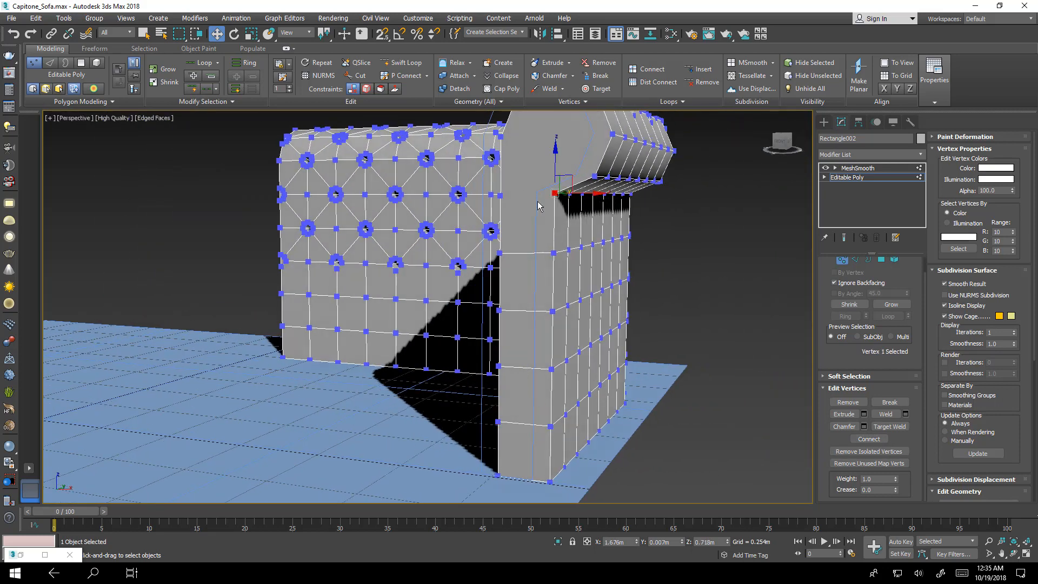
ctrl+click(501, 195)
click(869, 439)
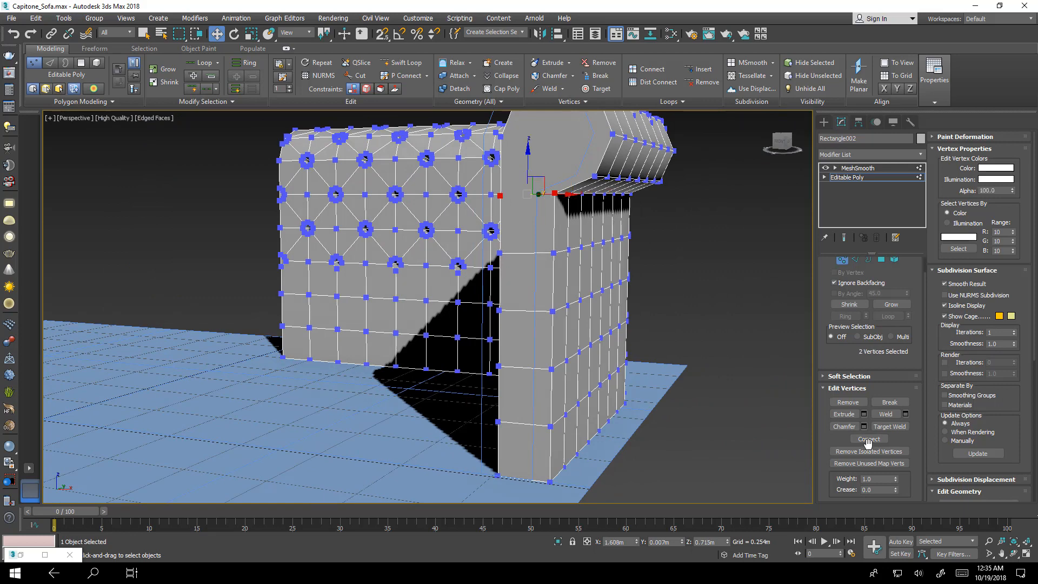
- Connect two pairs of opposite vertices across the rolled top of the arm's end face
alt+middle_drag(810, 413, 651, 351)
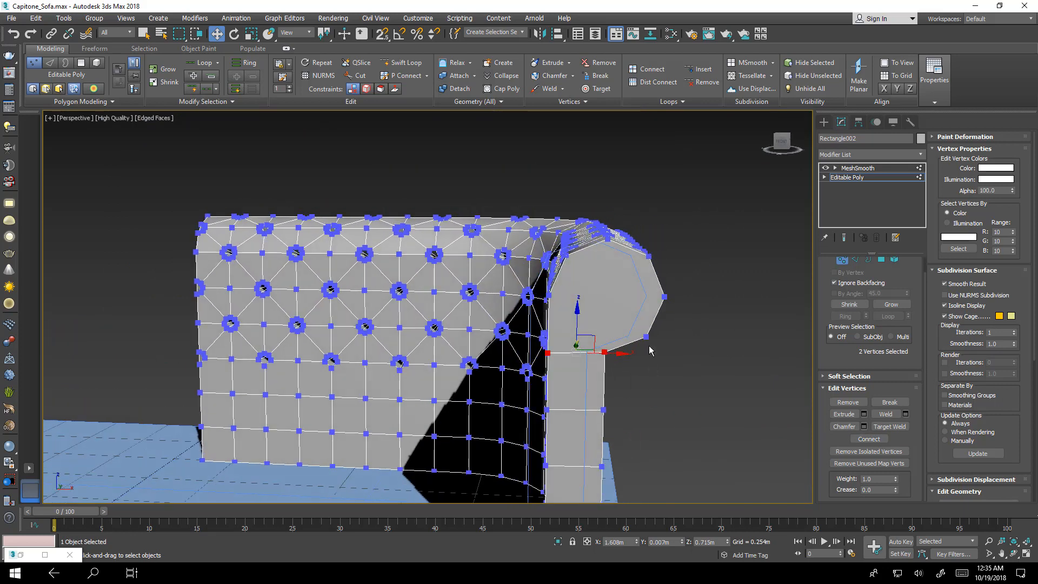
click(647, 337)
alt+middle_drag(573, 312, 588, 317)
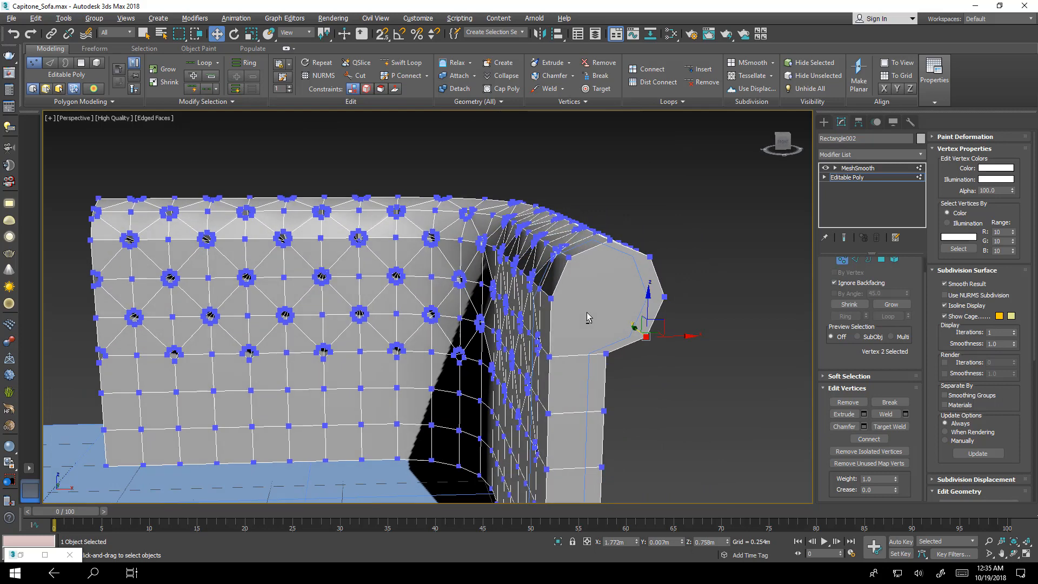
ctrl+click(551, 298)
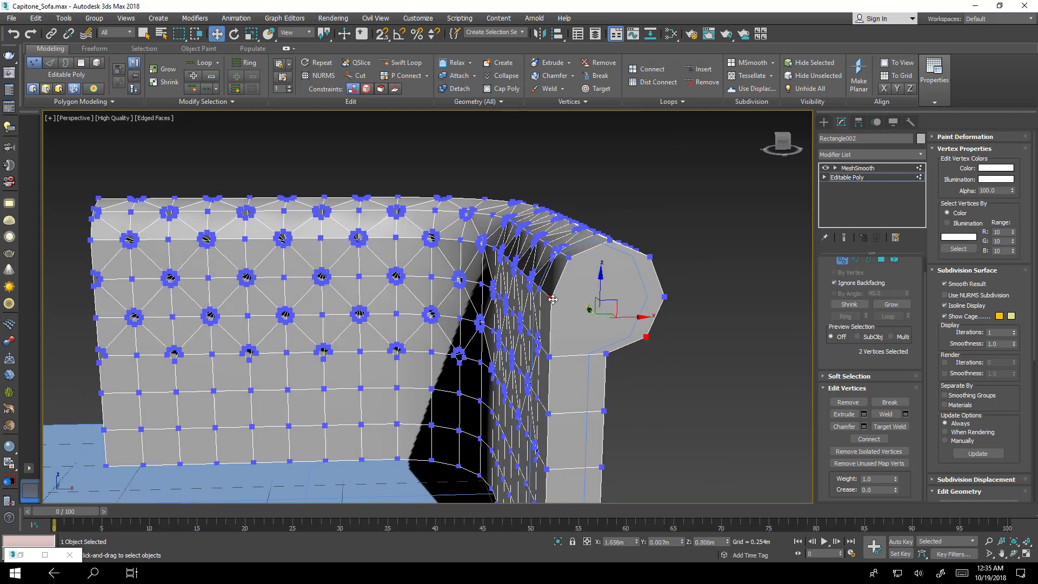
click(868, 439)
click(665, 297)
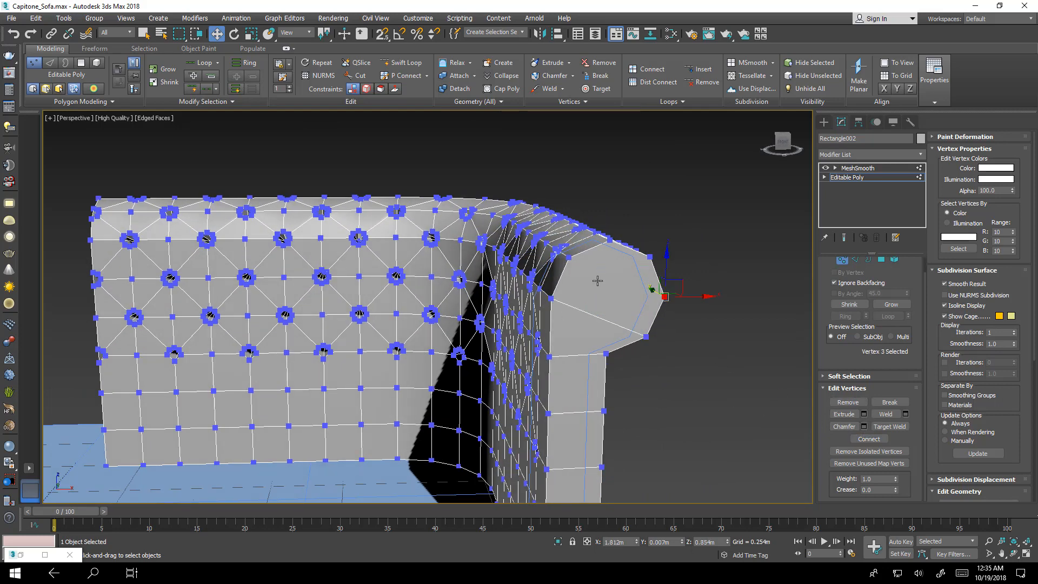
ctrl+click(569, 258)
click(859, 441)
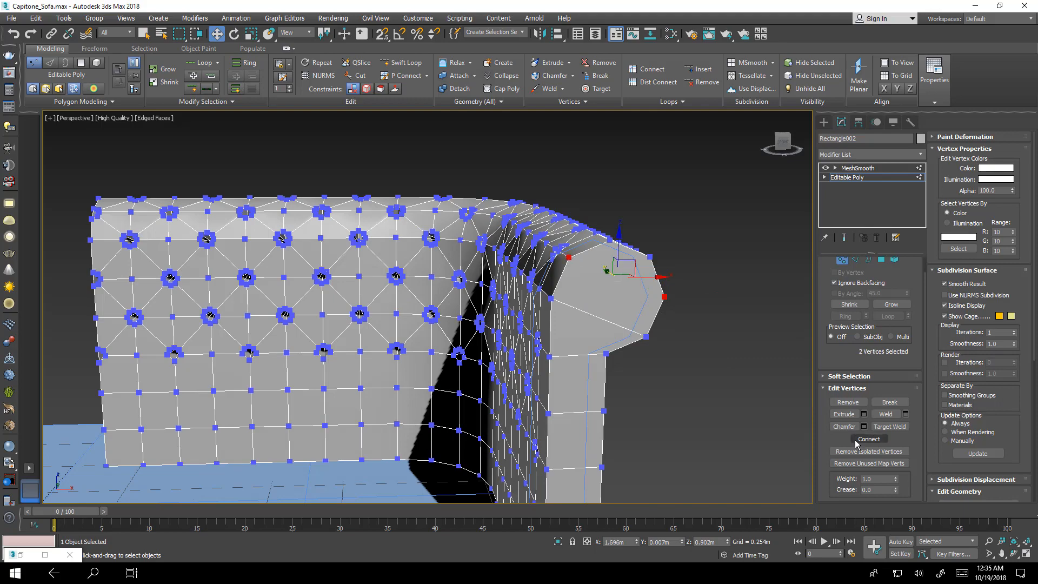
- Preview the smoothed end result around the arm's end face and return to the unsmoothed cage
alt+middle_drag(710, 355, 786, 318)
click(843, 239)
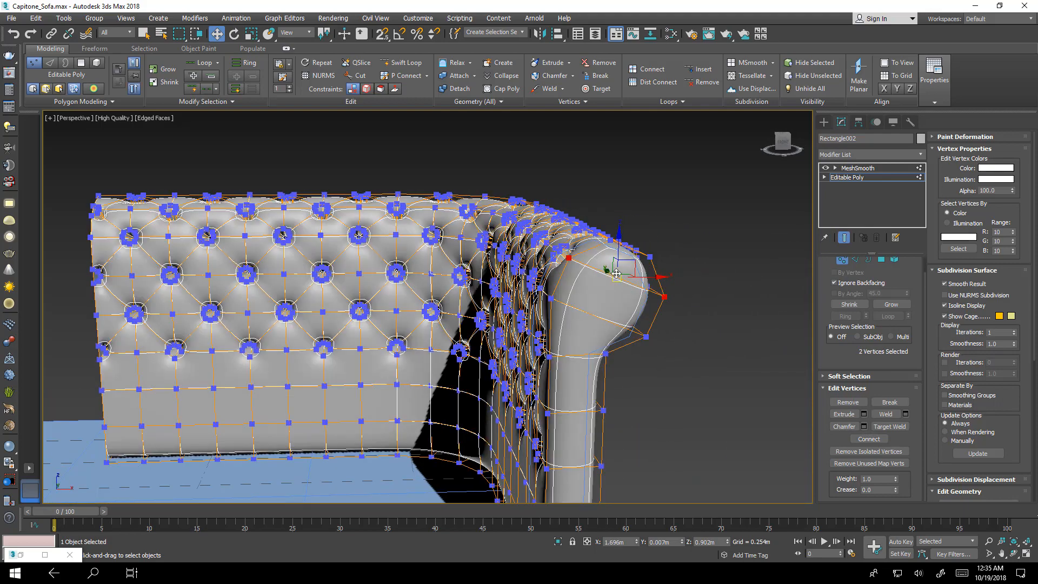
click(843, 239)
- Select the eight polygons covering the arm's end face, from the rolled top down the post
scroll(676, 265, up, 4)
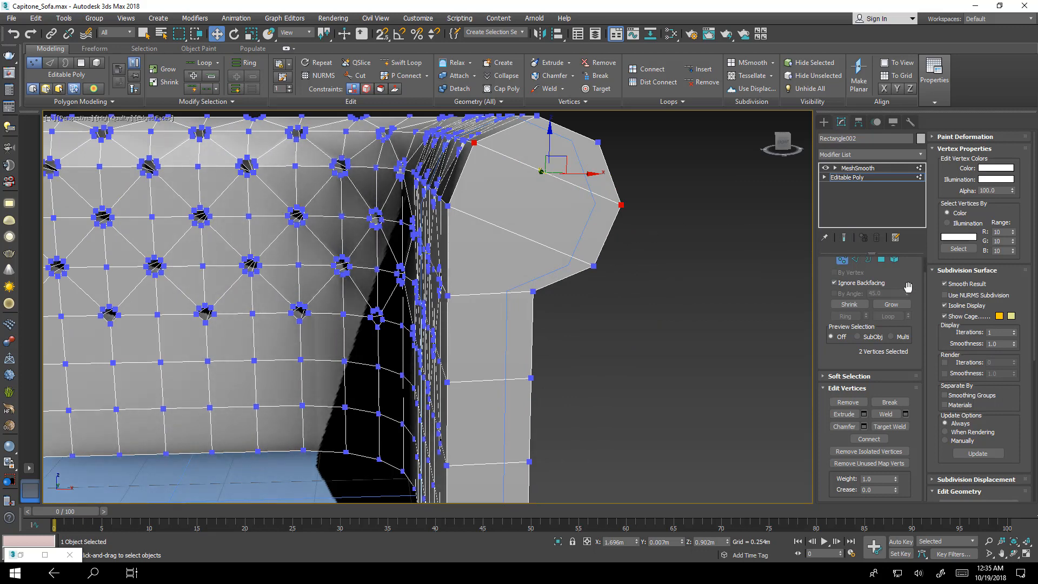
click(882, 261)
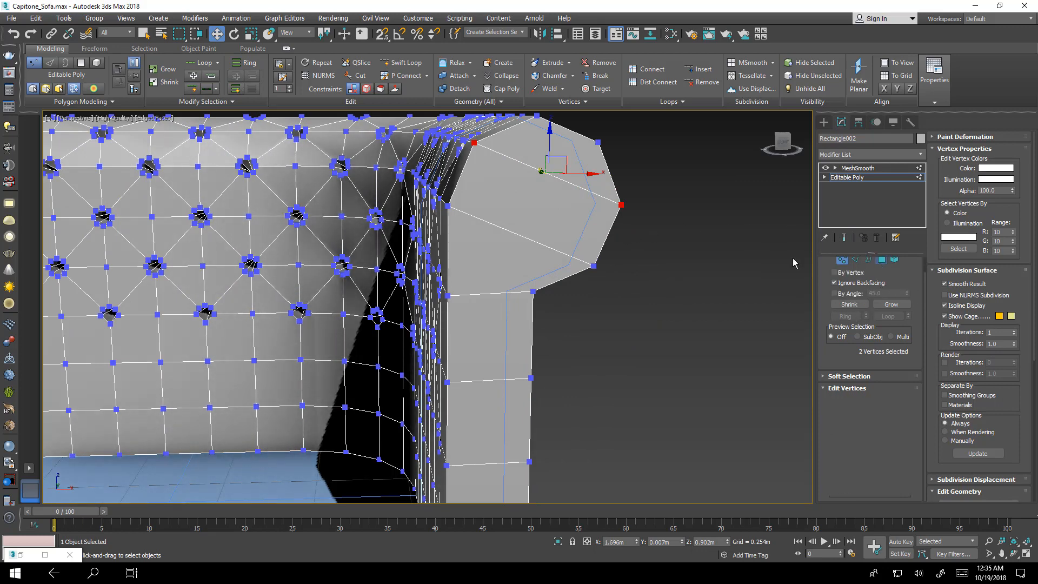
click(599, 173)
ctrl+click(541, 226)
ctrl+click(521, 254)
ctrl+click(507, 326)
ctrl+click(518, 410)
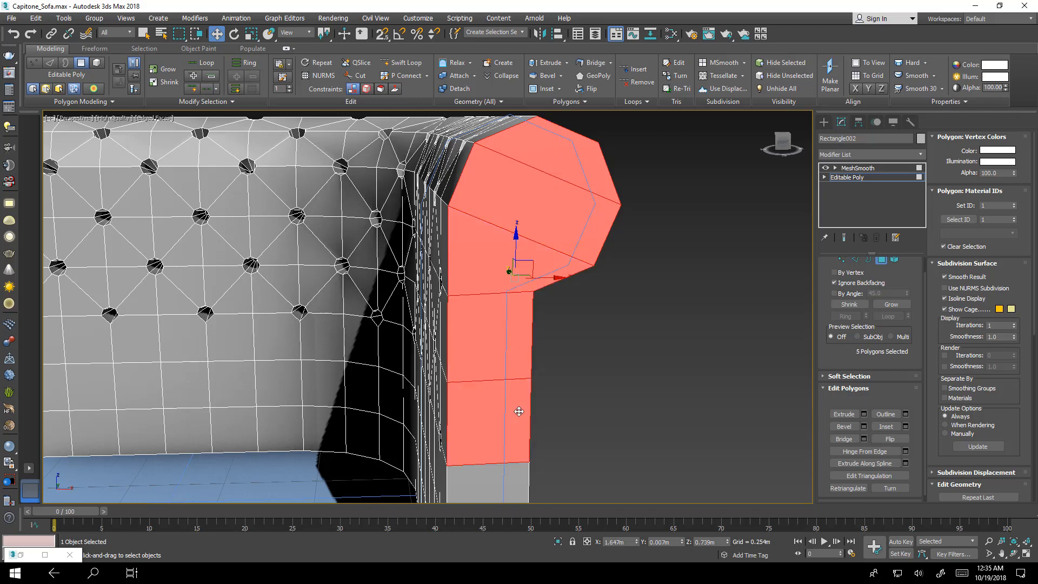
middle_drag(518, 427, 526, 270)
ctrl+click(513, 348)
ctrl+click(508, 435)
ctrl+click(513, 488)
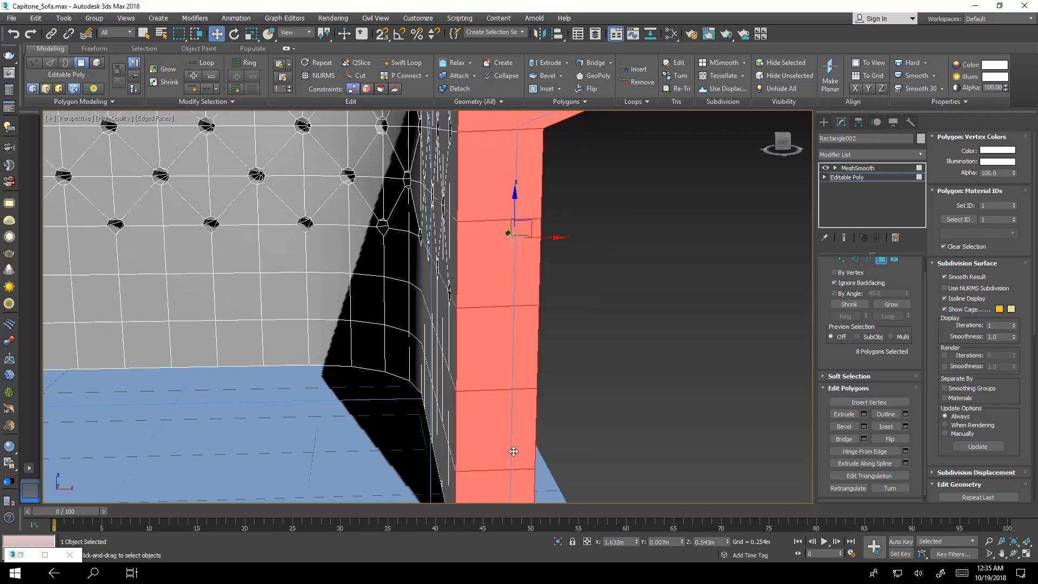
- Inset the selected end-face polygons as a group by 0.013 m, twice in succession
middle_drag(513, 430, 534, 509)
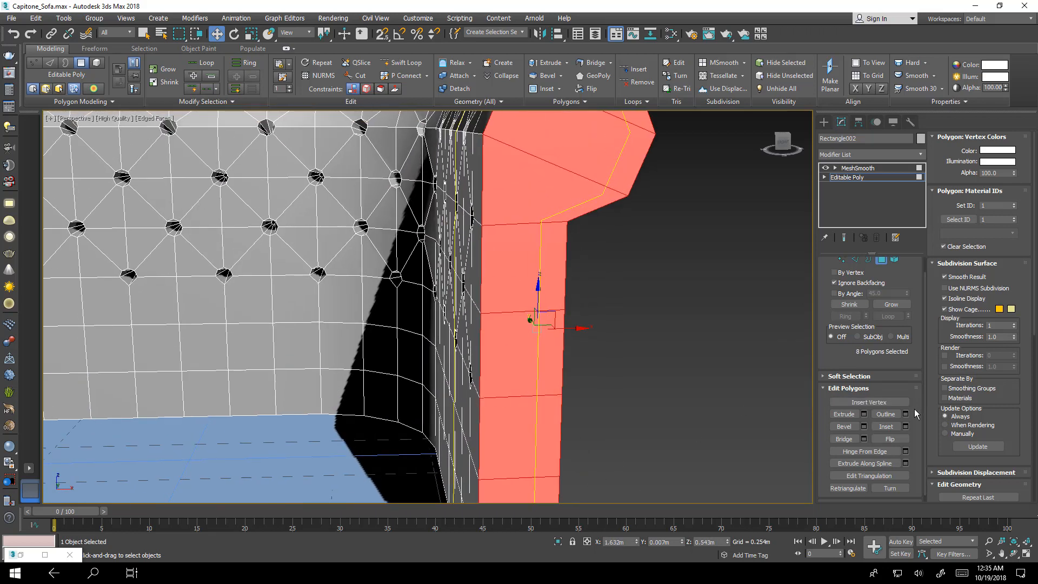
click(906, 427)
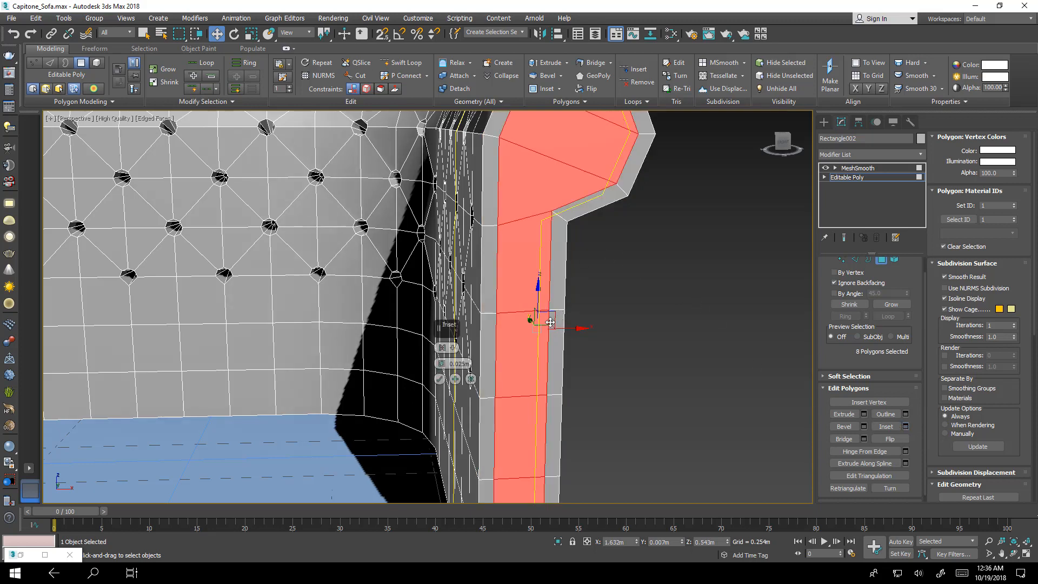
drag(442, 364, 442, 358)
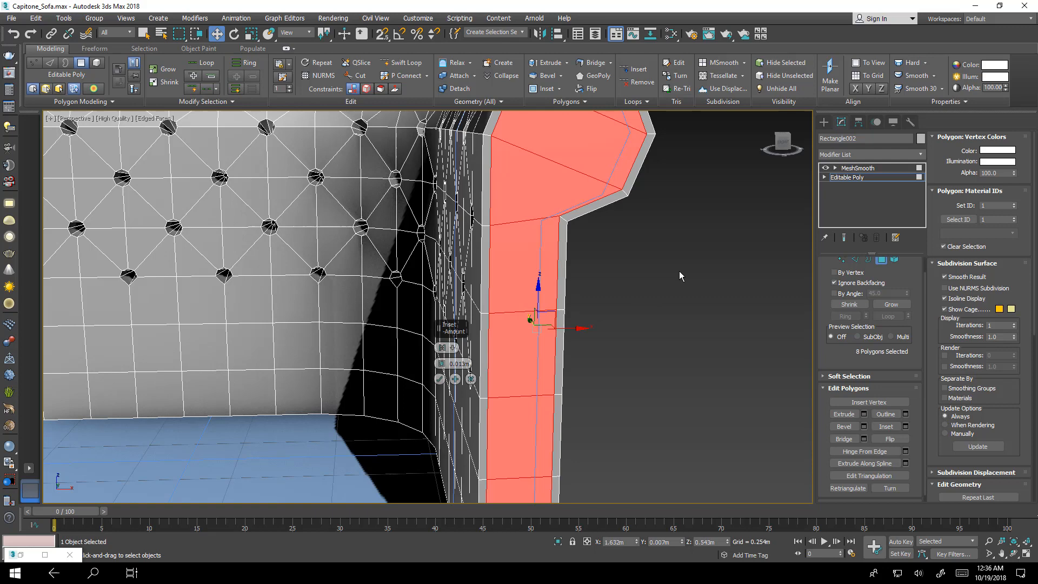
click(843, 238)
click(843, 239)
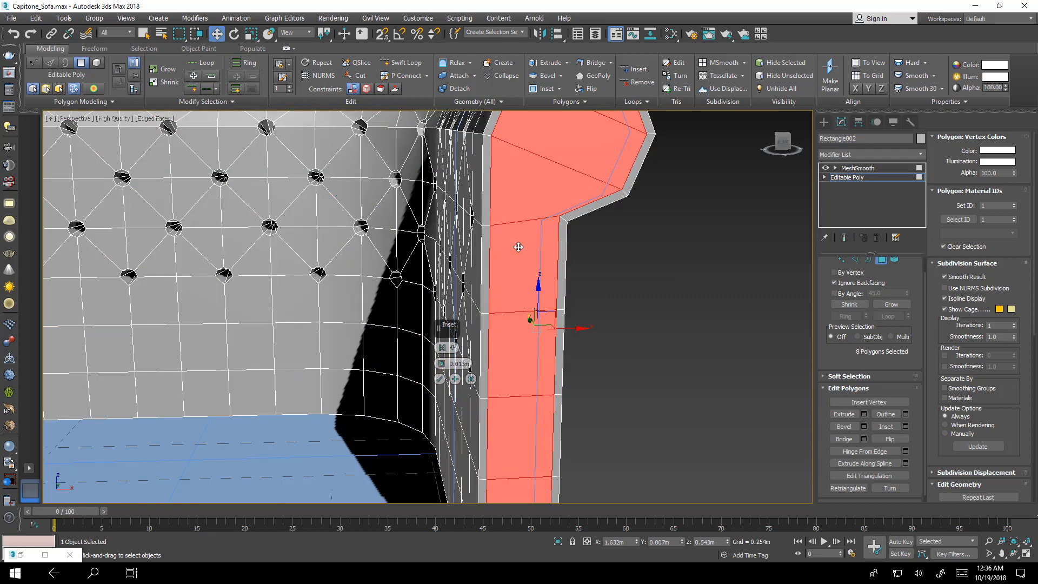
click(455, 380)
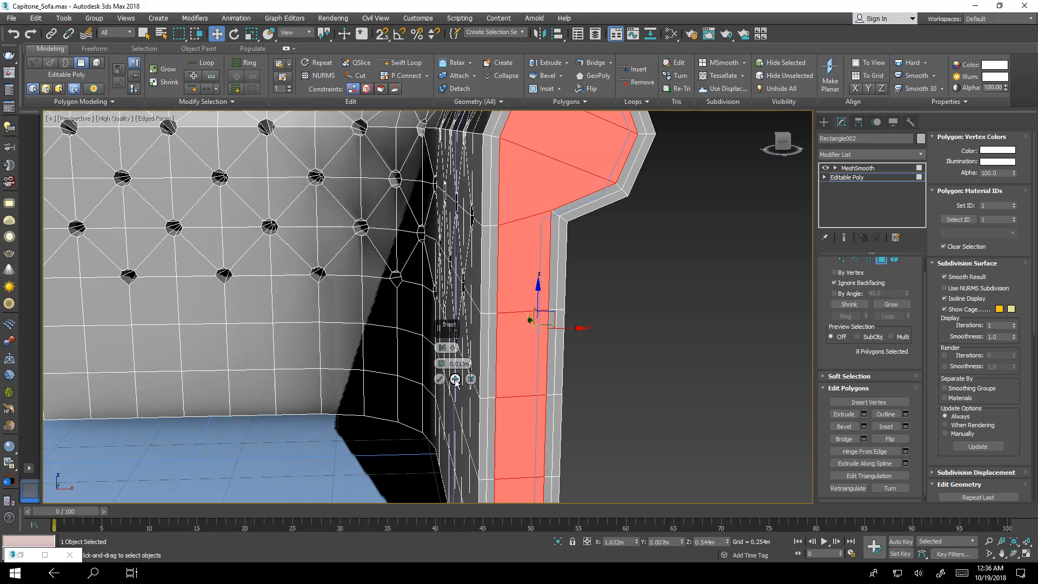
click(440, 380)
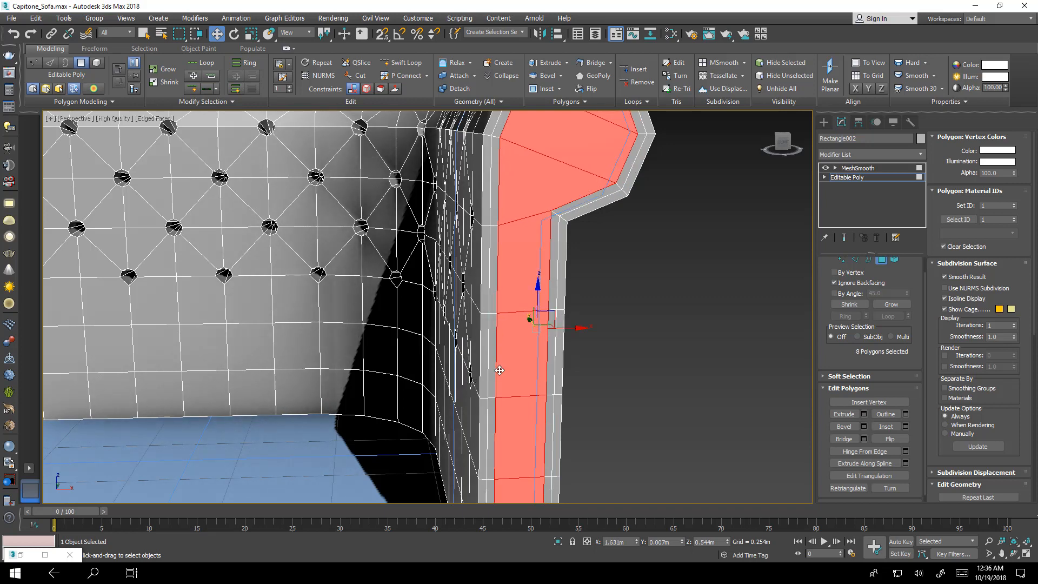
- Extrude the inner polygon ring bordering the arm's end face twice by -0.006 m, then shift it slightly along Y to adjust the groove depth
click(557, 227)
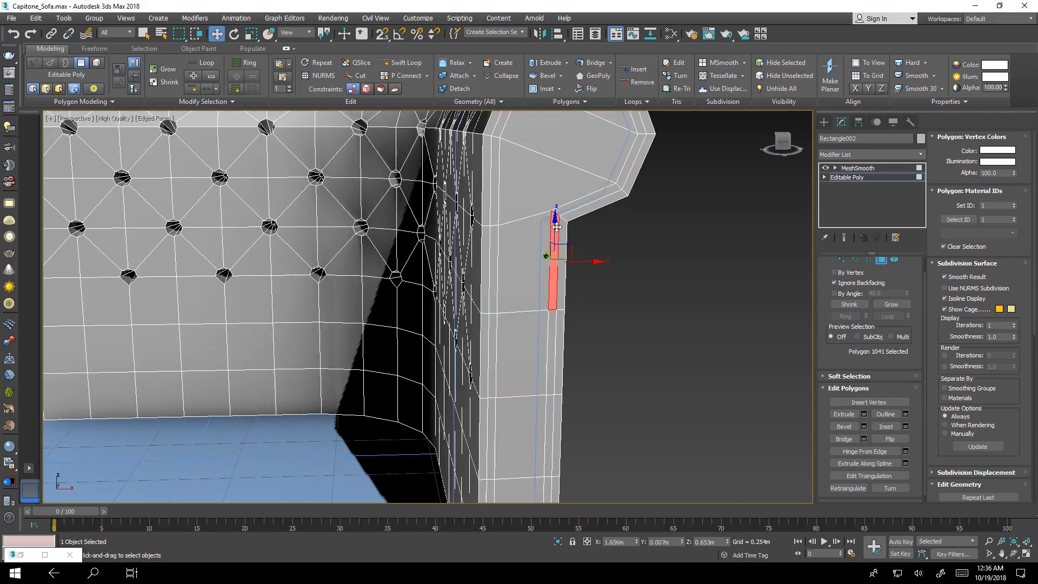
shift+click(568, 203)
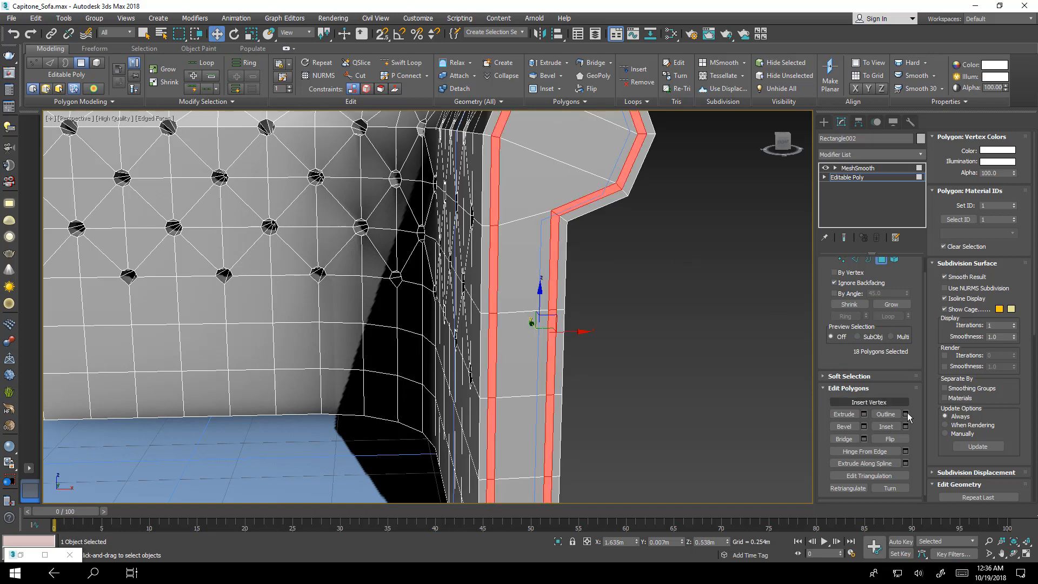
click(864, 414)
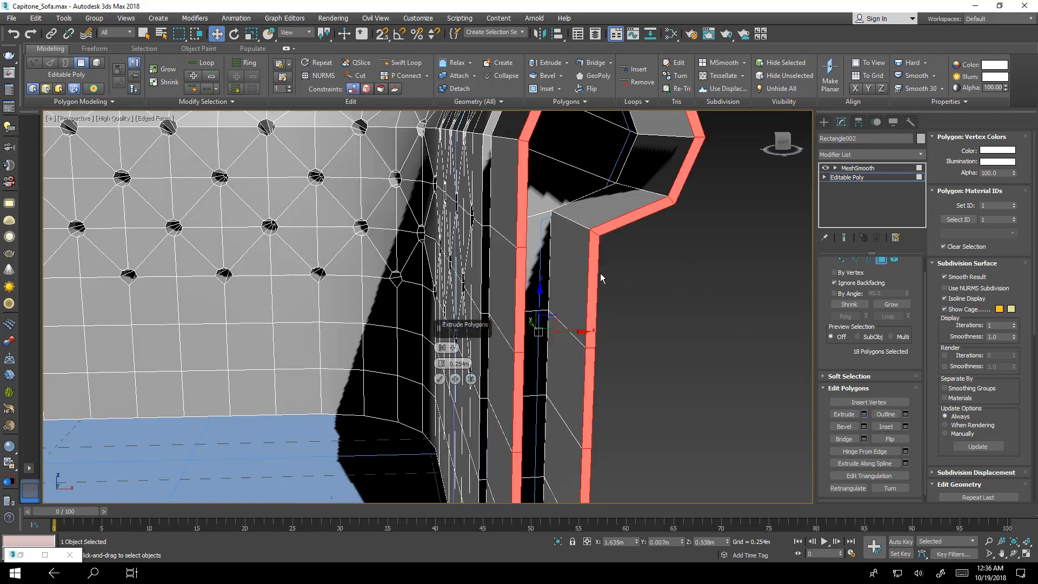
right_click(442, 364)
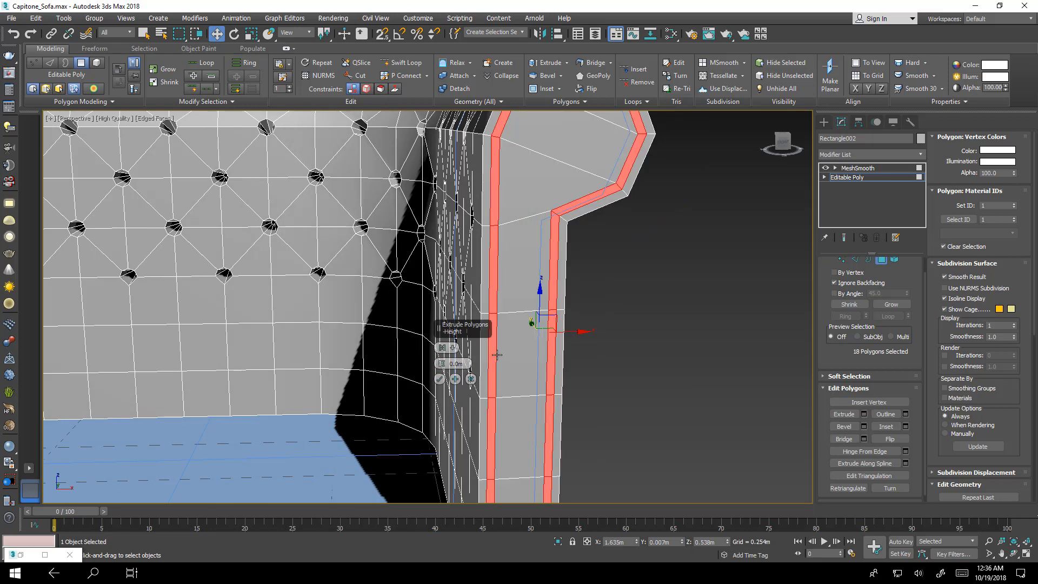
scroll(470, 338, up, 8)
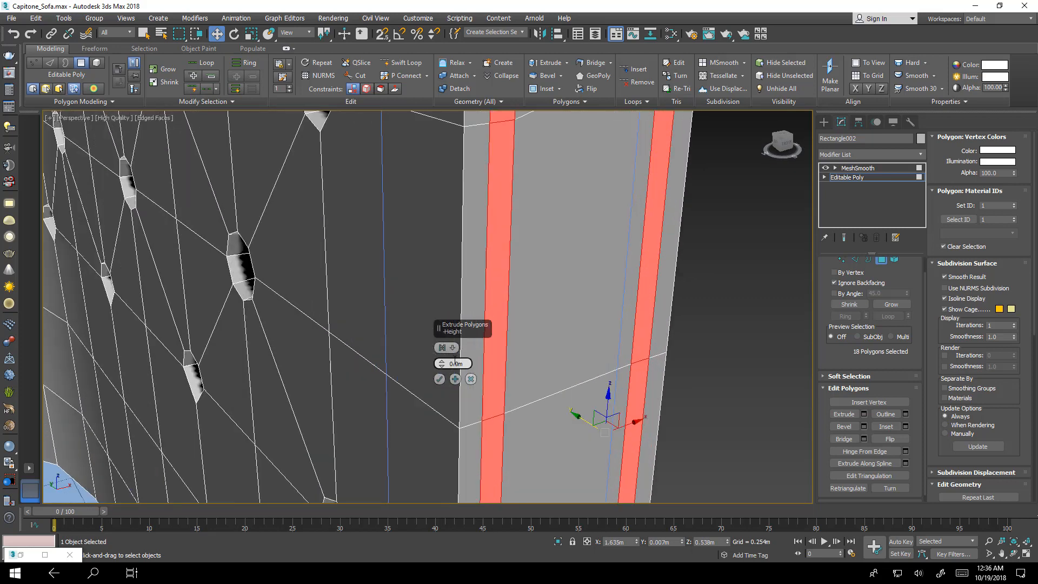
drag(441, 364, 443, 367)
click(455, 379)
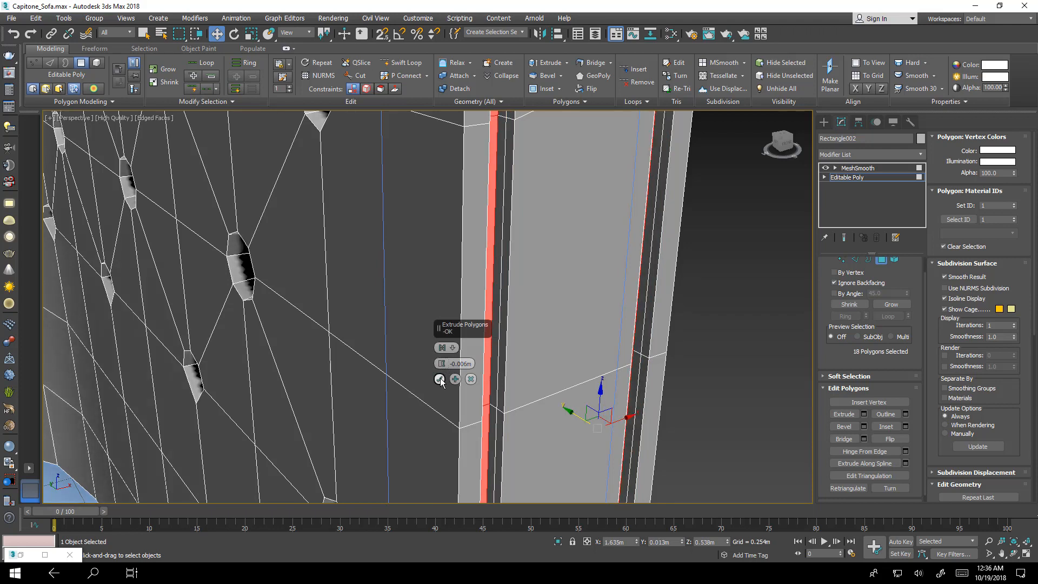
click(439, 379)
drag(571, 411, 571, 412)
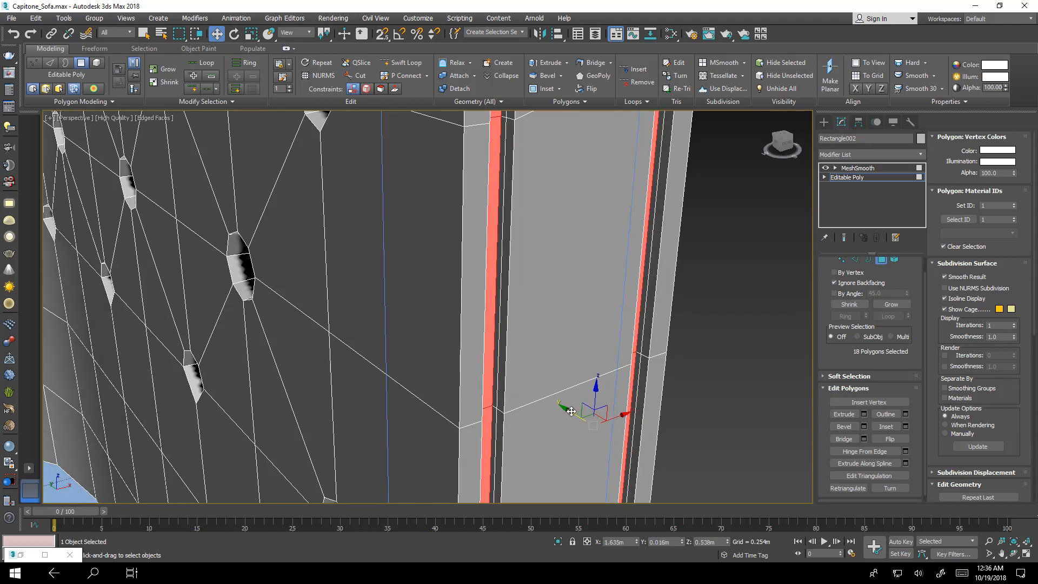
- Preview the smoothed groove around the arm's end face and return to the unsmoothed cage
click(845, 241)
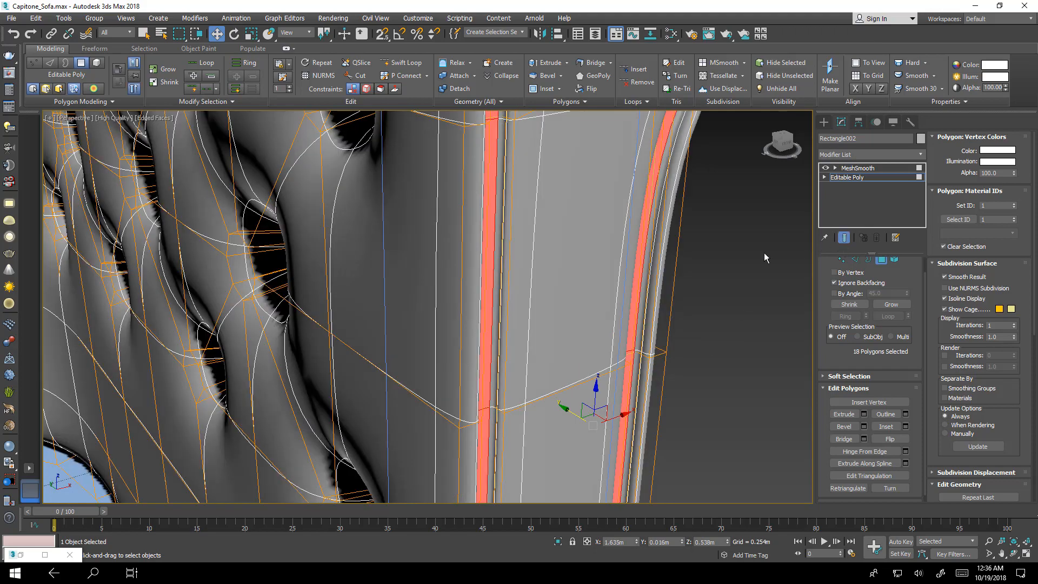
alt+middle_drag(630, 296, 624, 261)
middle_drag(633, 169, 677, 183)
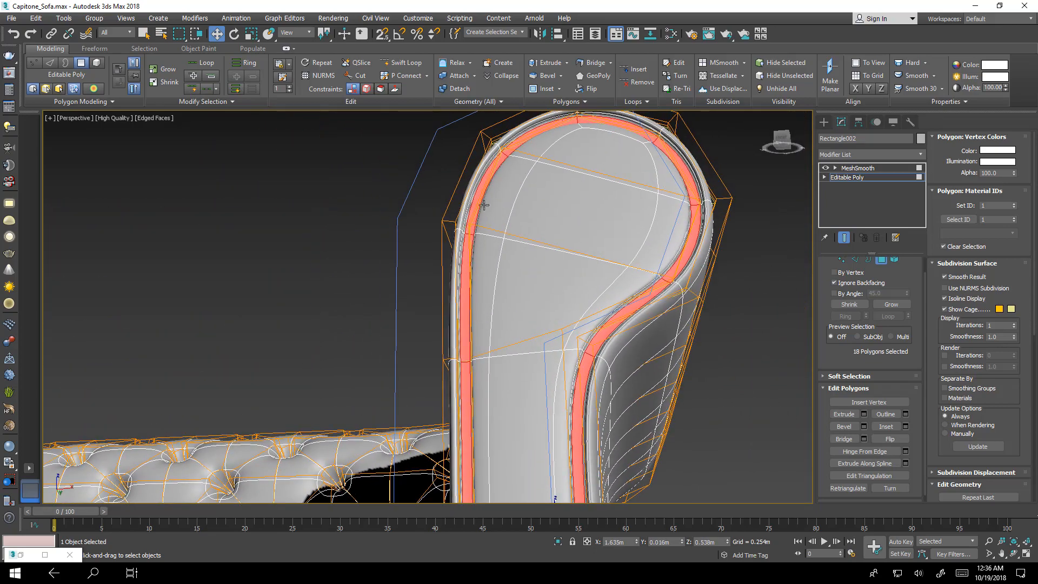
click(844, 238)
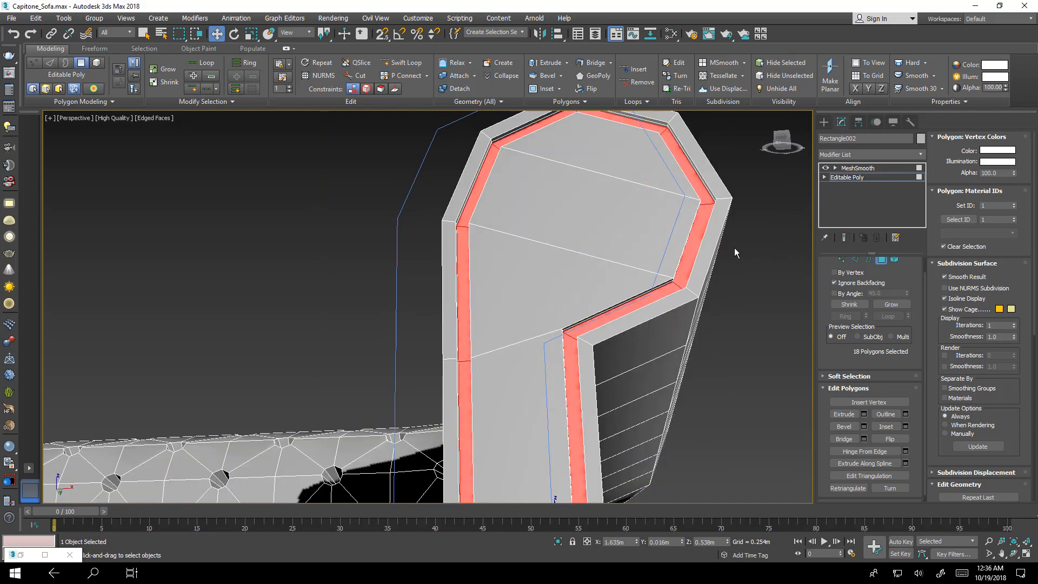
- Ring-select the short edges across the end face's outer border and set up a Connect with one segment
click(855, 259)
click(691, 292)
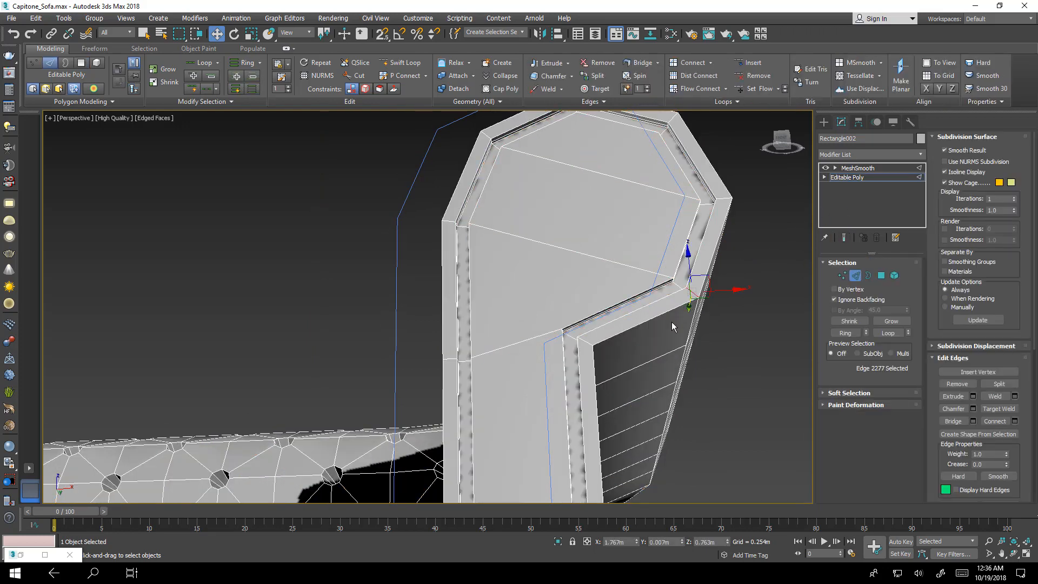
click(848, 332)
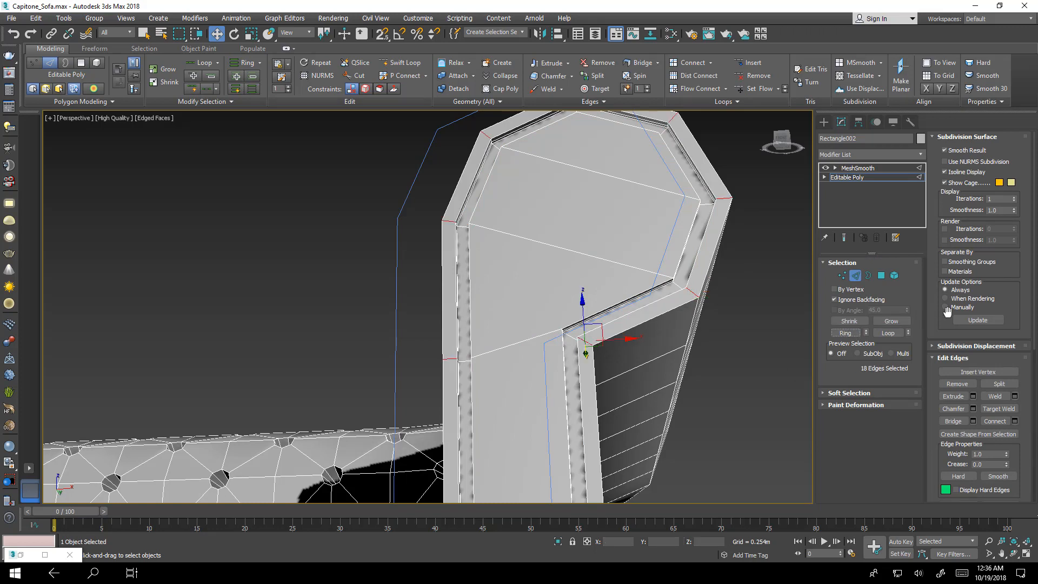
click(1014, 420)
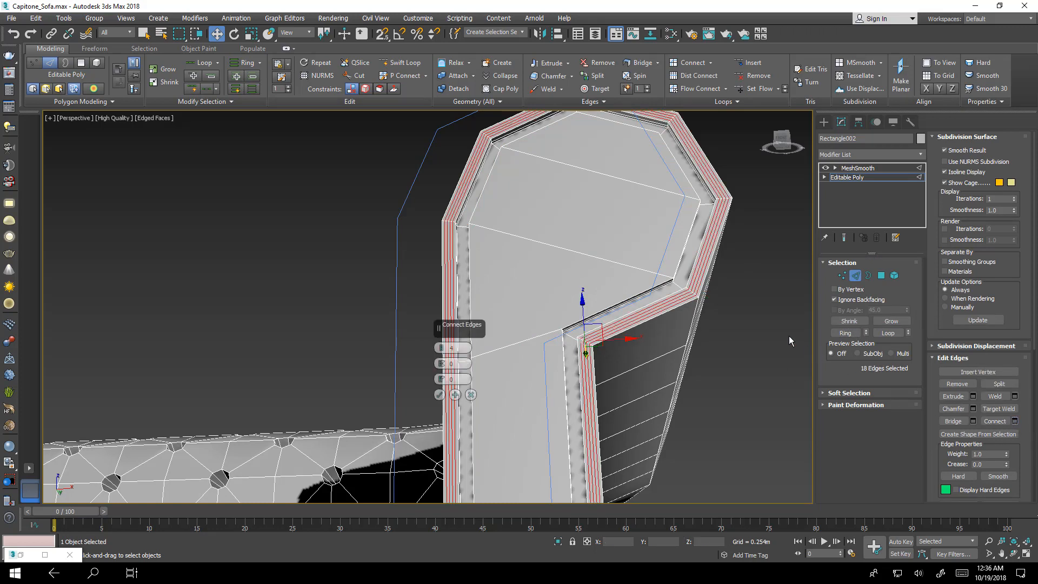
right_click(442, 350)
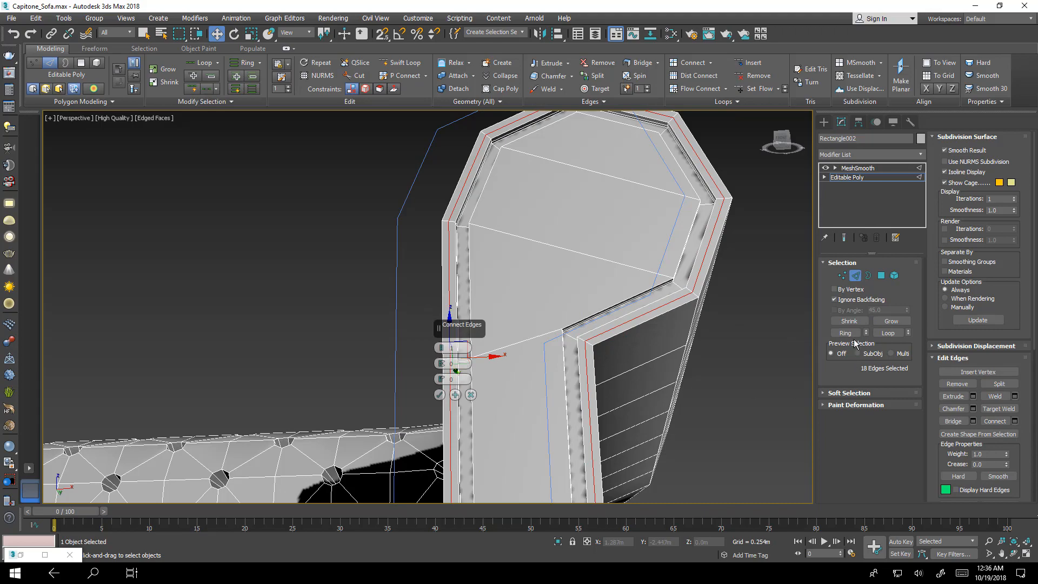
- Show the smoothed result, raise the border's edge connection to two segments and apply it
click(844, 237)
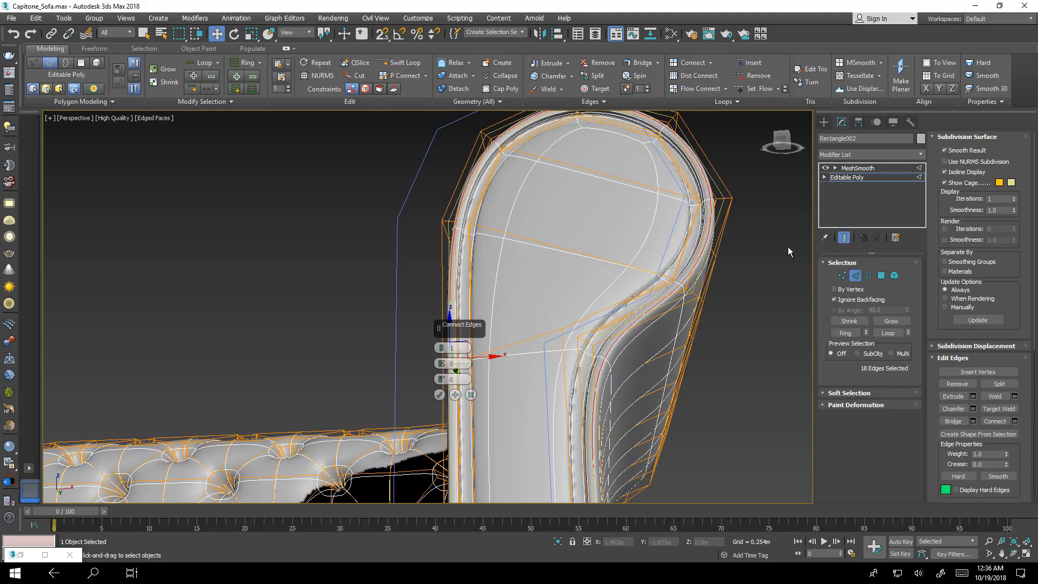
scroll(703, 299, up, 5)
scroll(654, 336, up, 6)
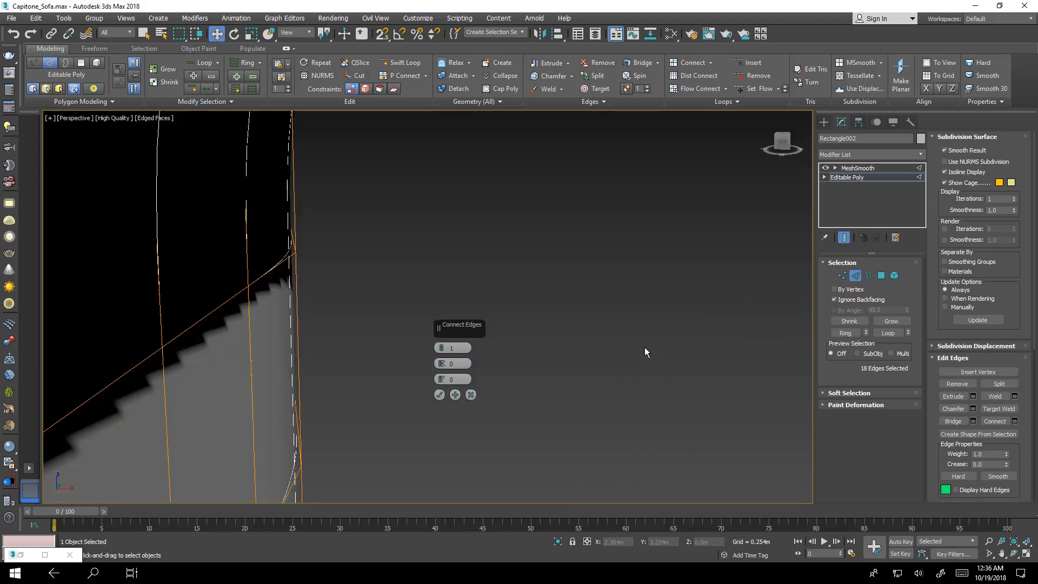
scroll(633, 349, down, 4)
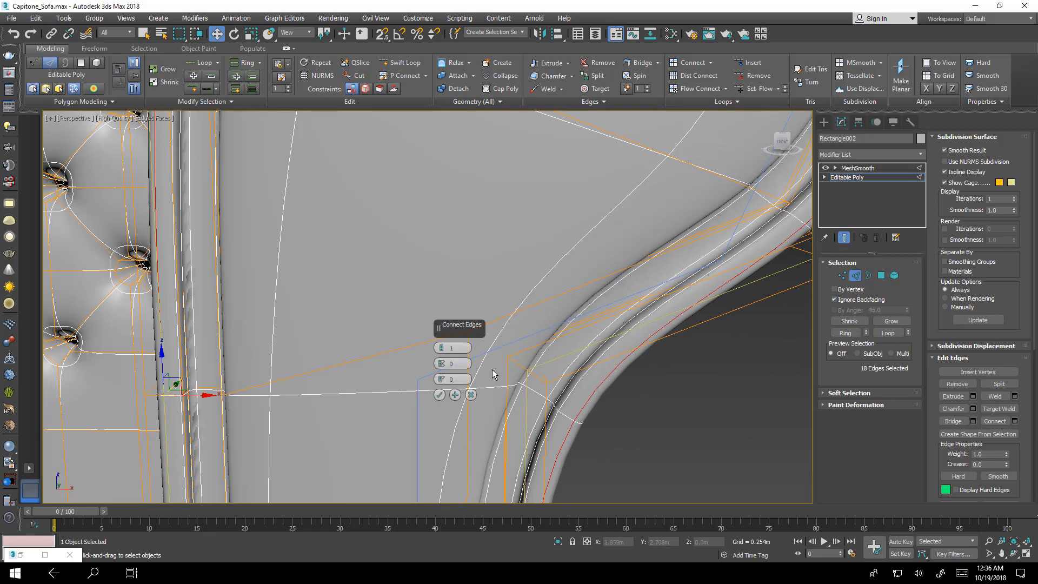
click(440, 346)
middle_drag(587, 404, 380, 490)
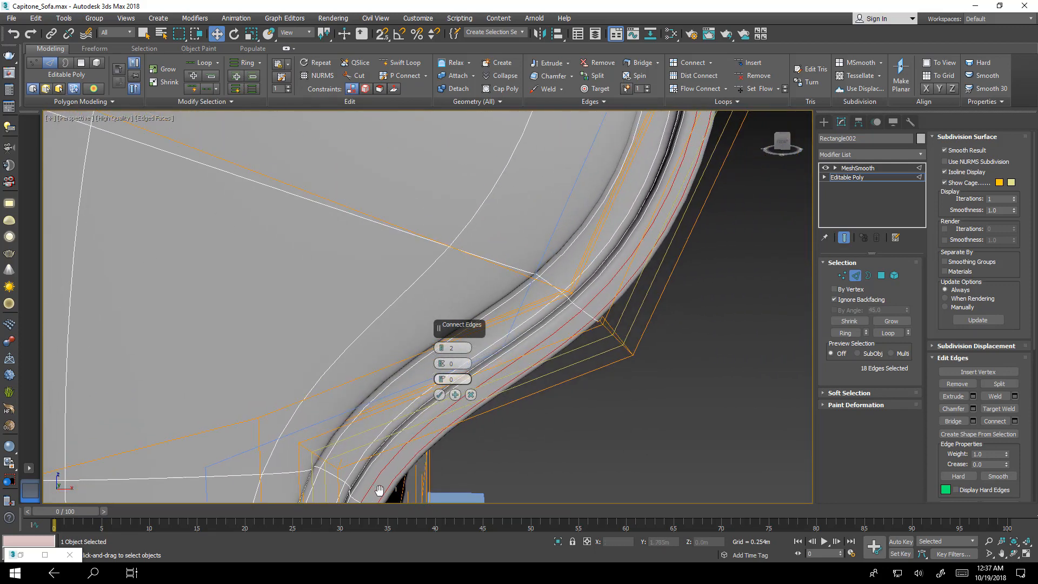
scroll(374, 478, down, 3)
middle_drag(313, 319, 430, 480)
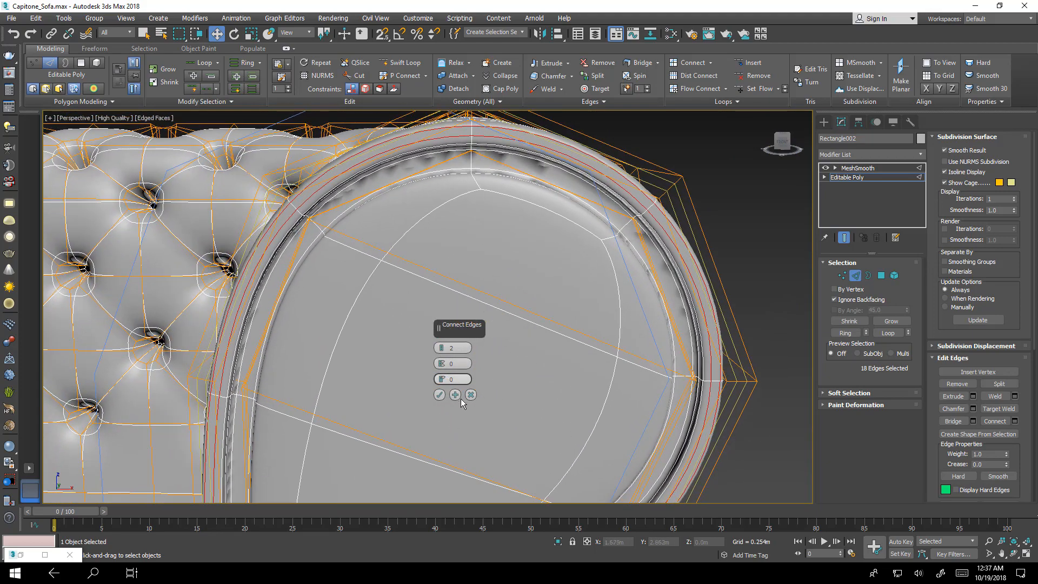
click(439, 395)
- Deselect the sofa body and inspect the smoothed tufted backrest of the full sofa
scroll(515, 376, down, 6)
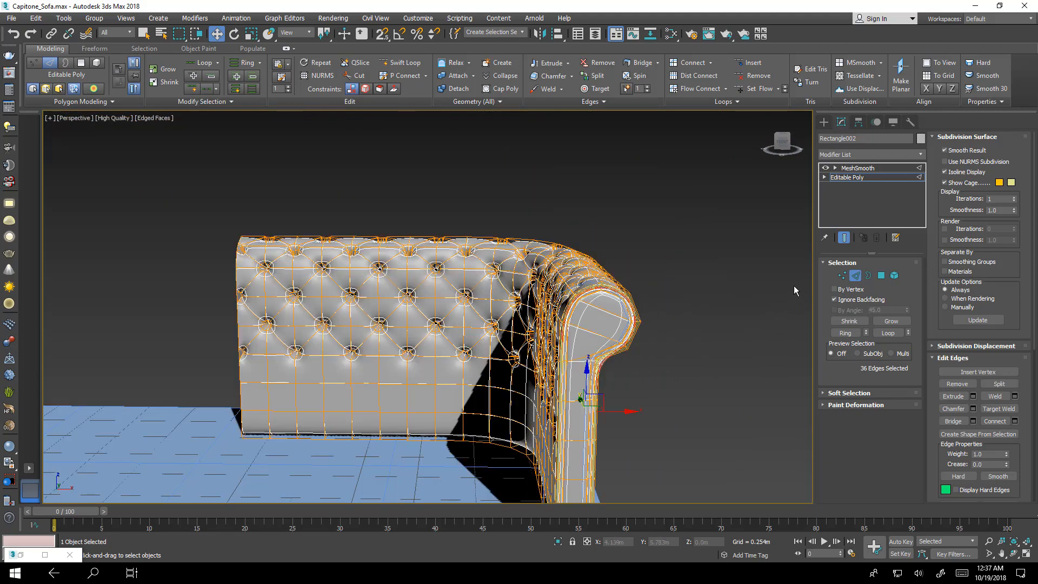
click(725, 378)
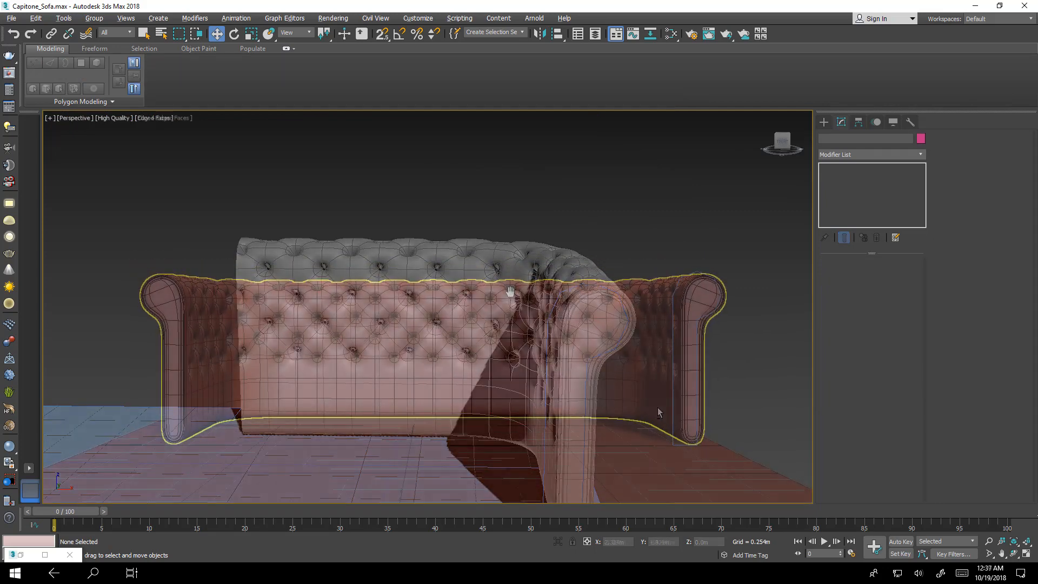
scroll(510, 288, up, 3)
key(F4)
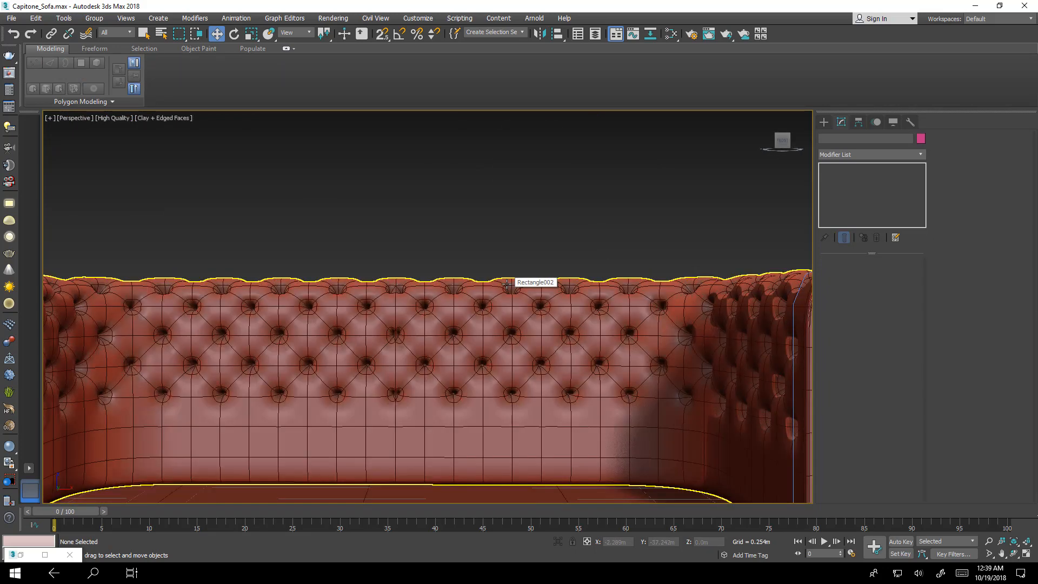
scroll(512, 273, down, 5)
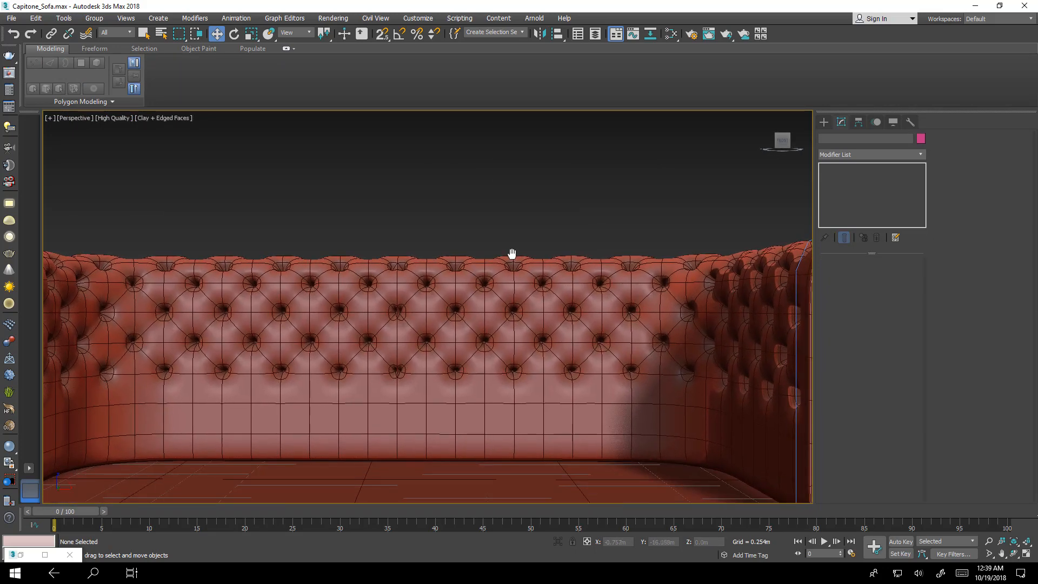